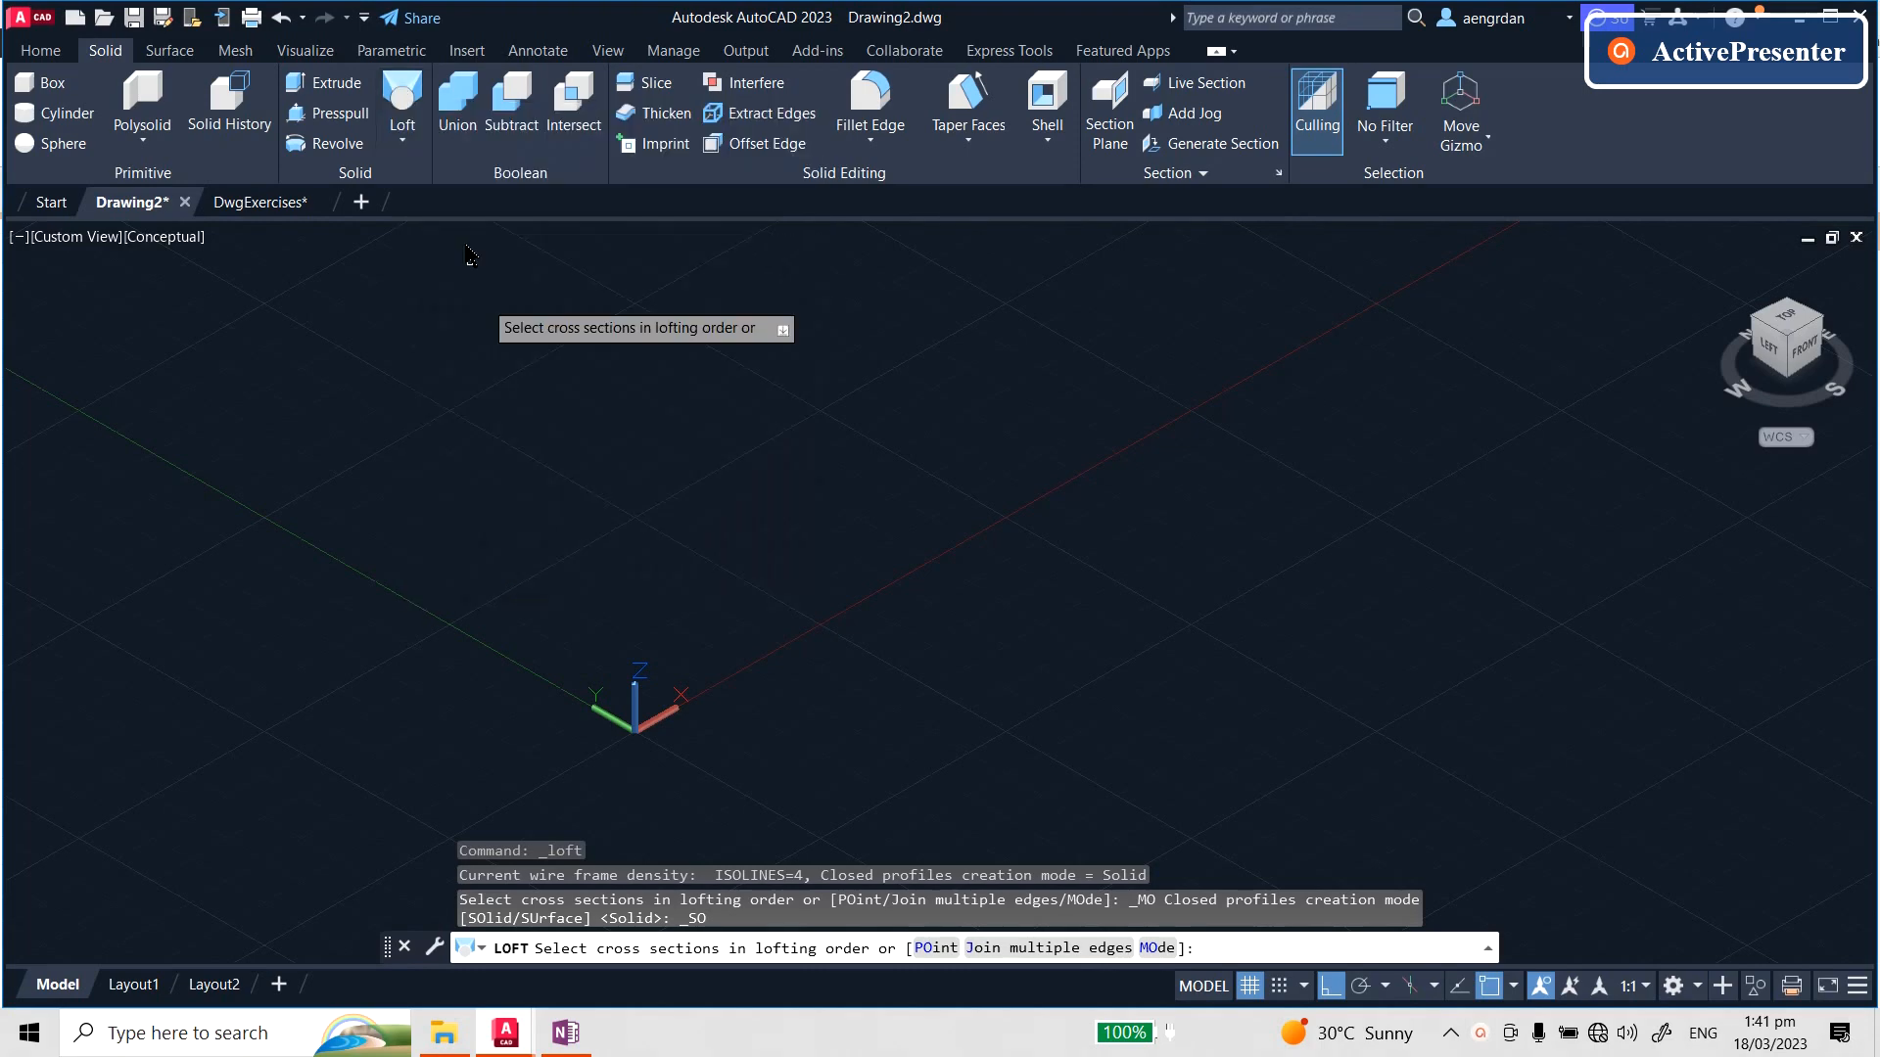
- Switch to OneNote and sketch a black four-sided profile in perspective on the blank page
click(565, 1033)
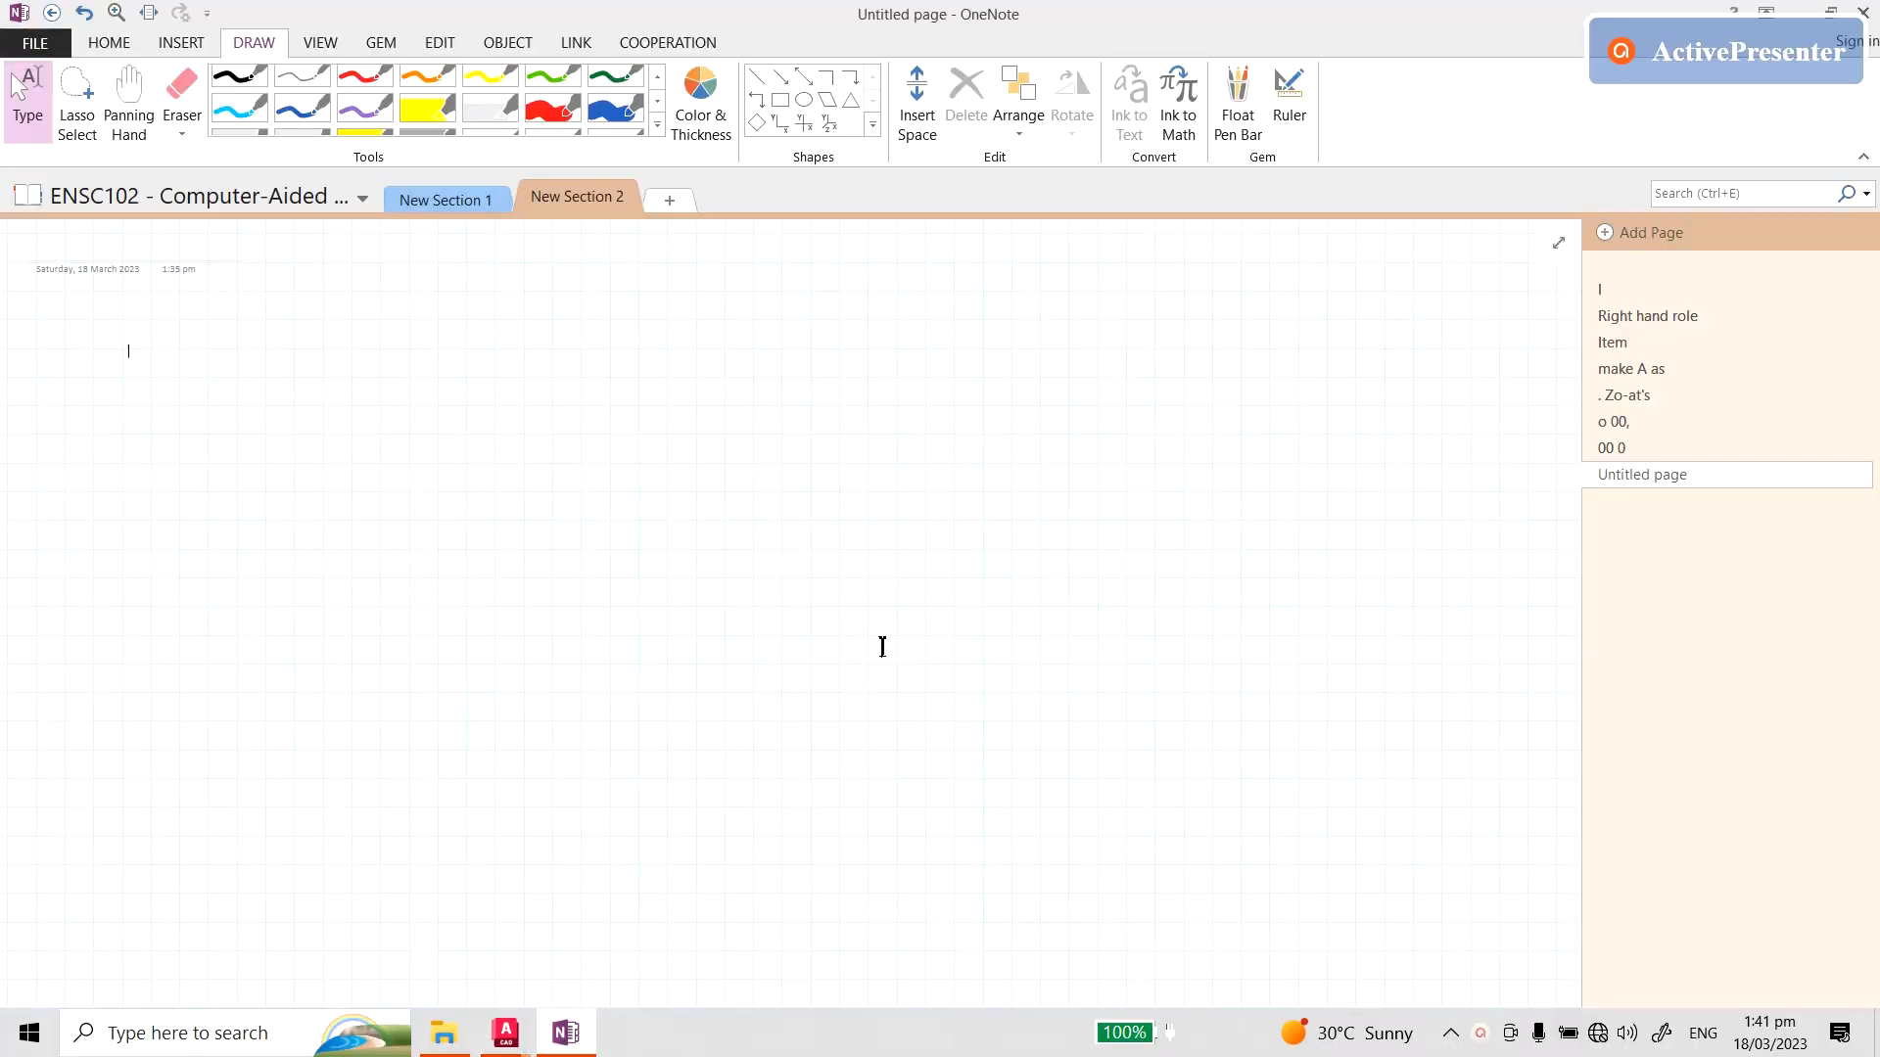
click(251, 78)
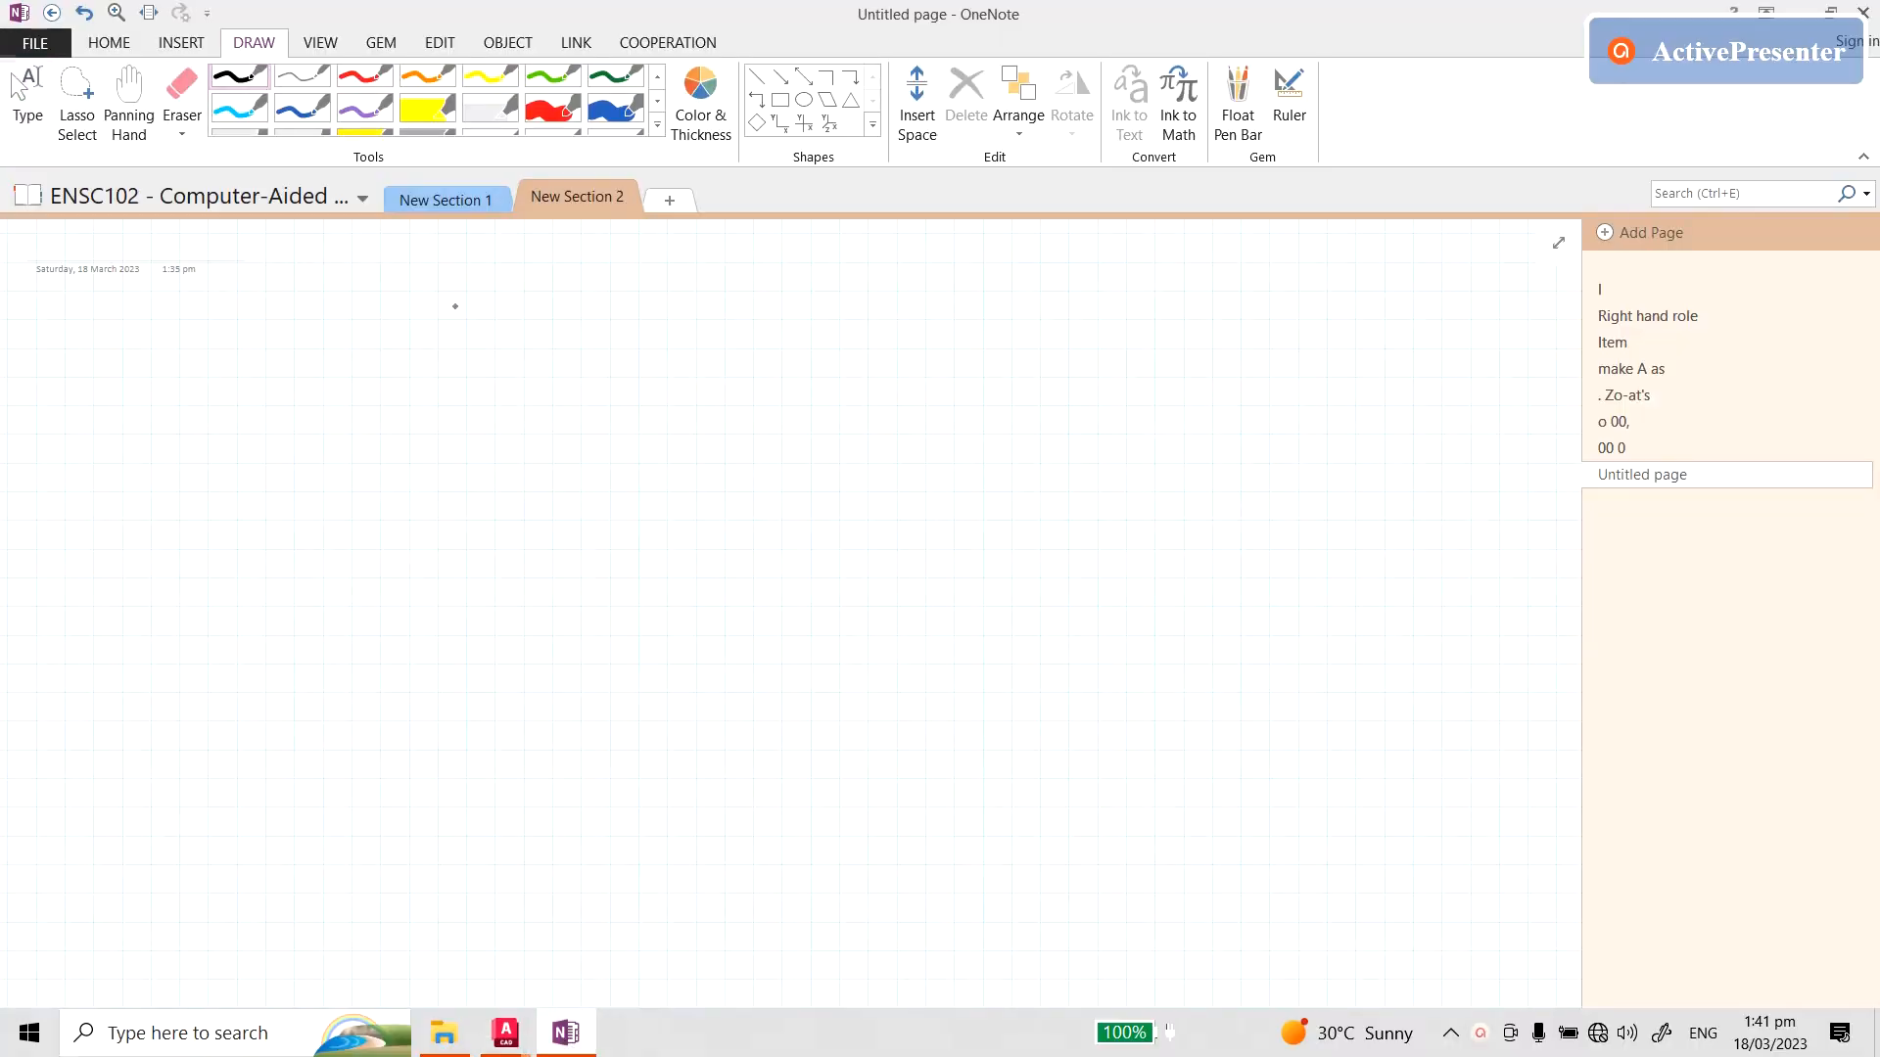
drag(440, 442, 440, 453)
drag(436, 343, 532, 392)
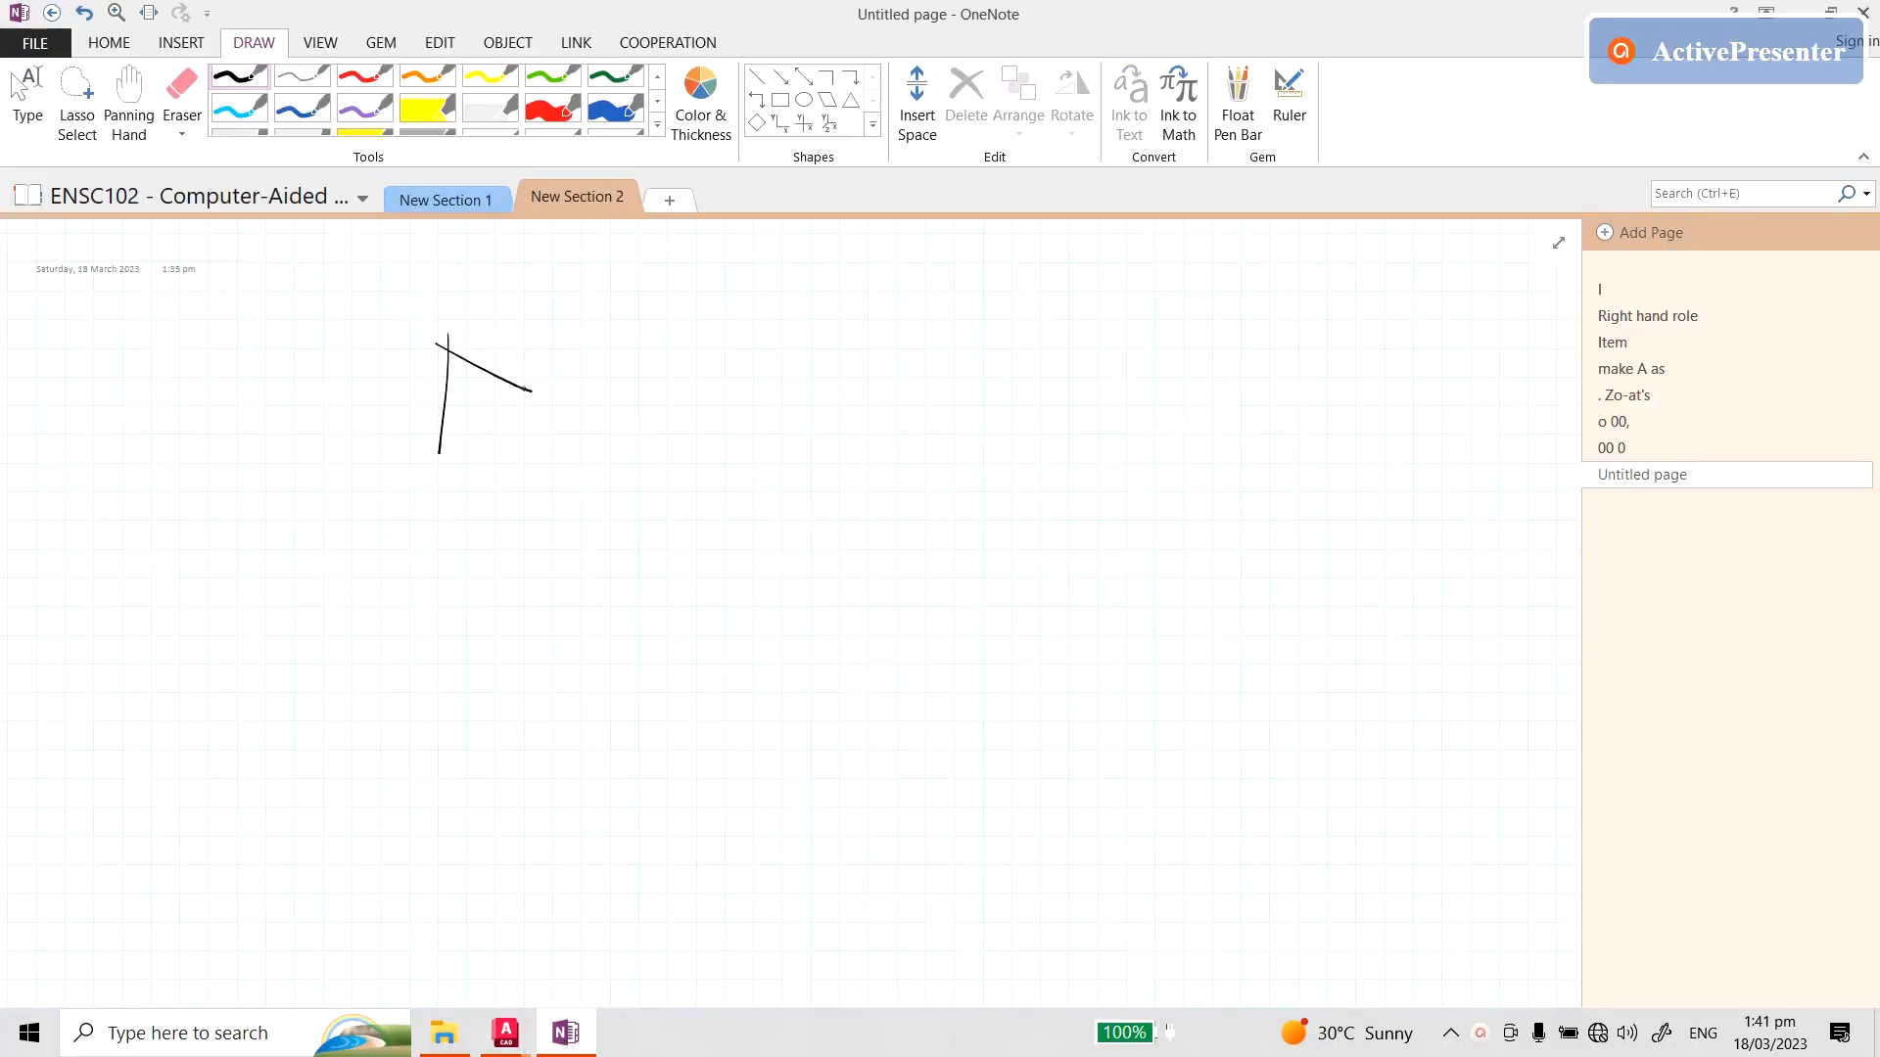
drag(520, 498, 517, 511)
drag(428, 443, 530, 506)
drag(446, 337, 445, 456)
drag(442, 453, 519, 492)
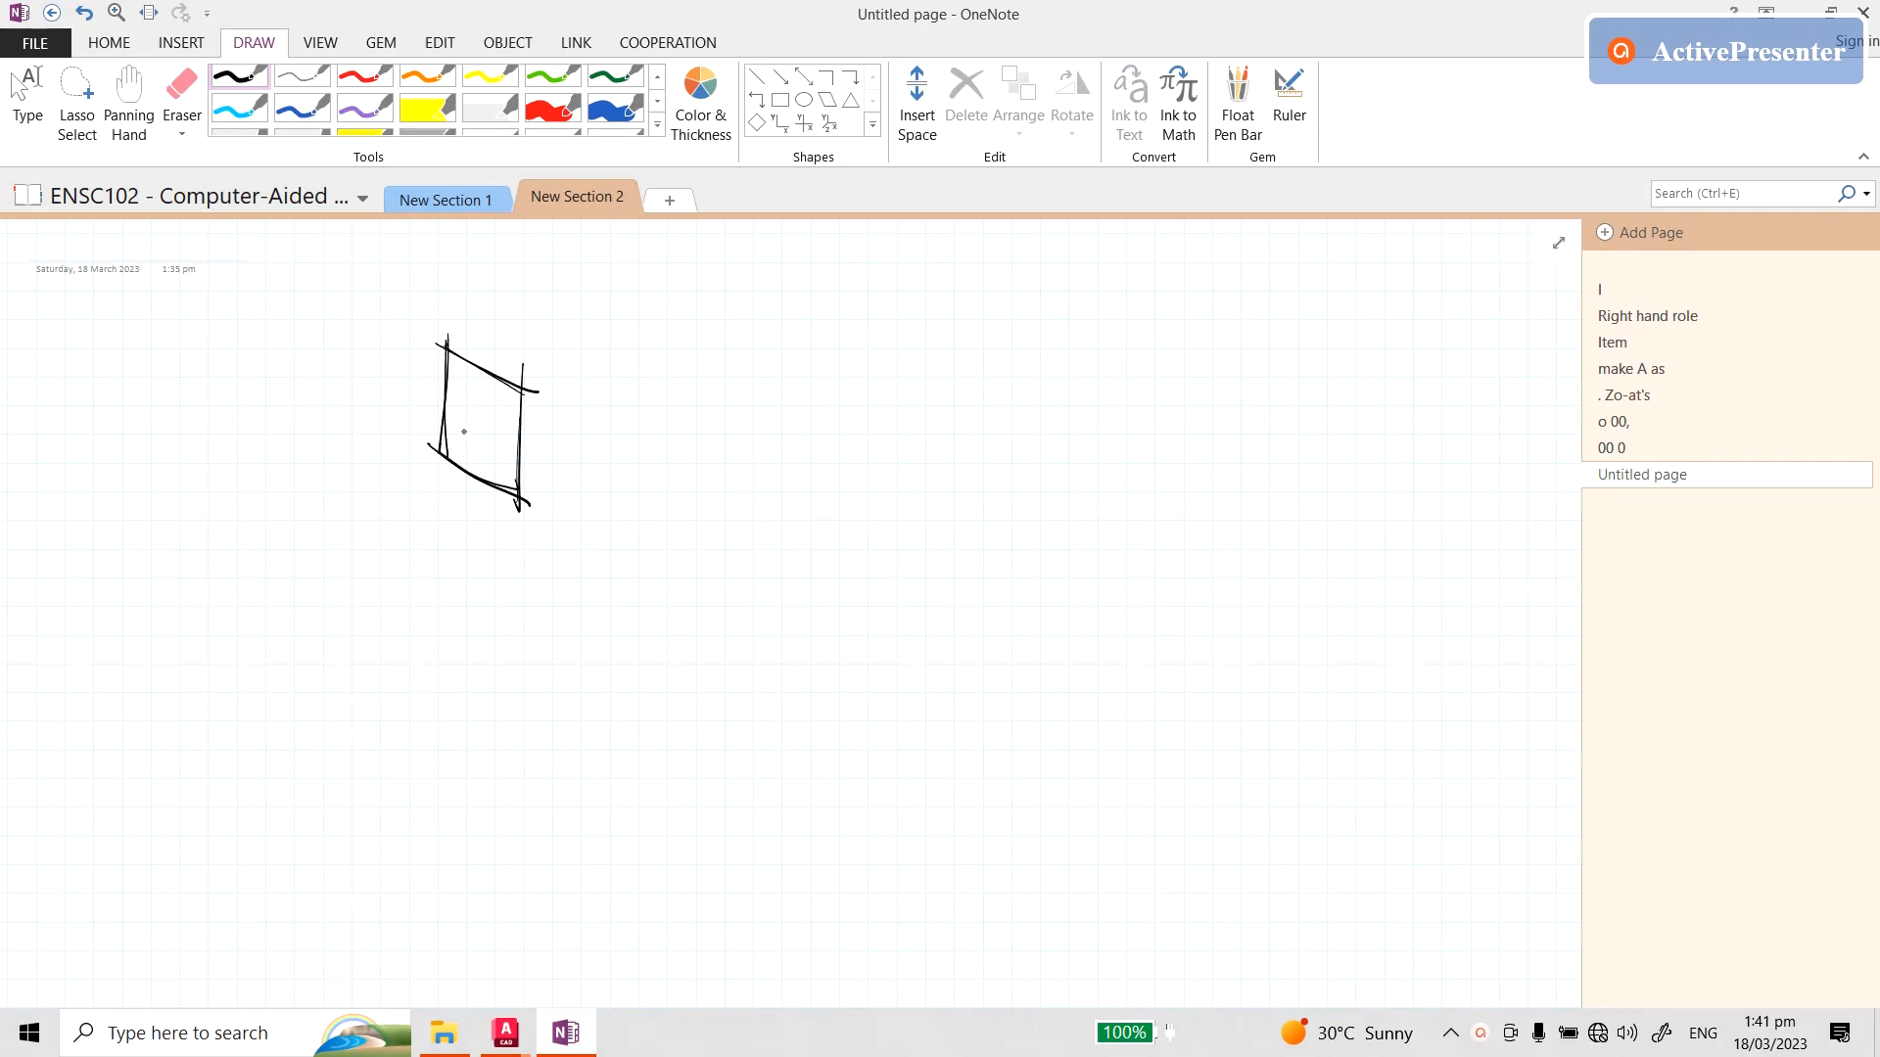
- Sketch an oval profile in front of the four-sided one, link them with a centre line, and hatch both profiles
mouse_move(355, 493)
mouse_down()
mouse_move(195, 569)
mouse_move(227, 624)
mouse_move(187, 612)
mouse_up()
drag(209, 574, 195, 615)
drag(223, 590, 196, 615)
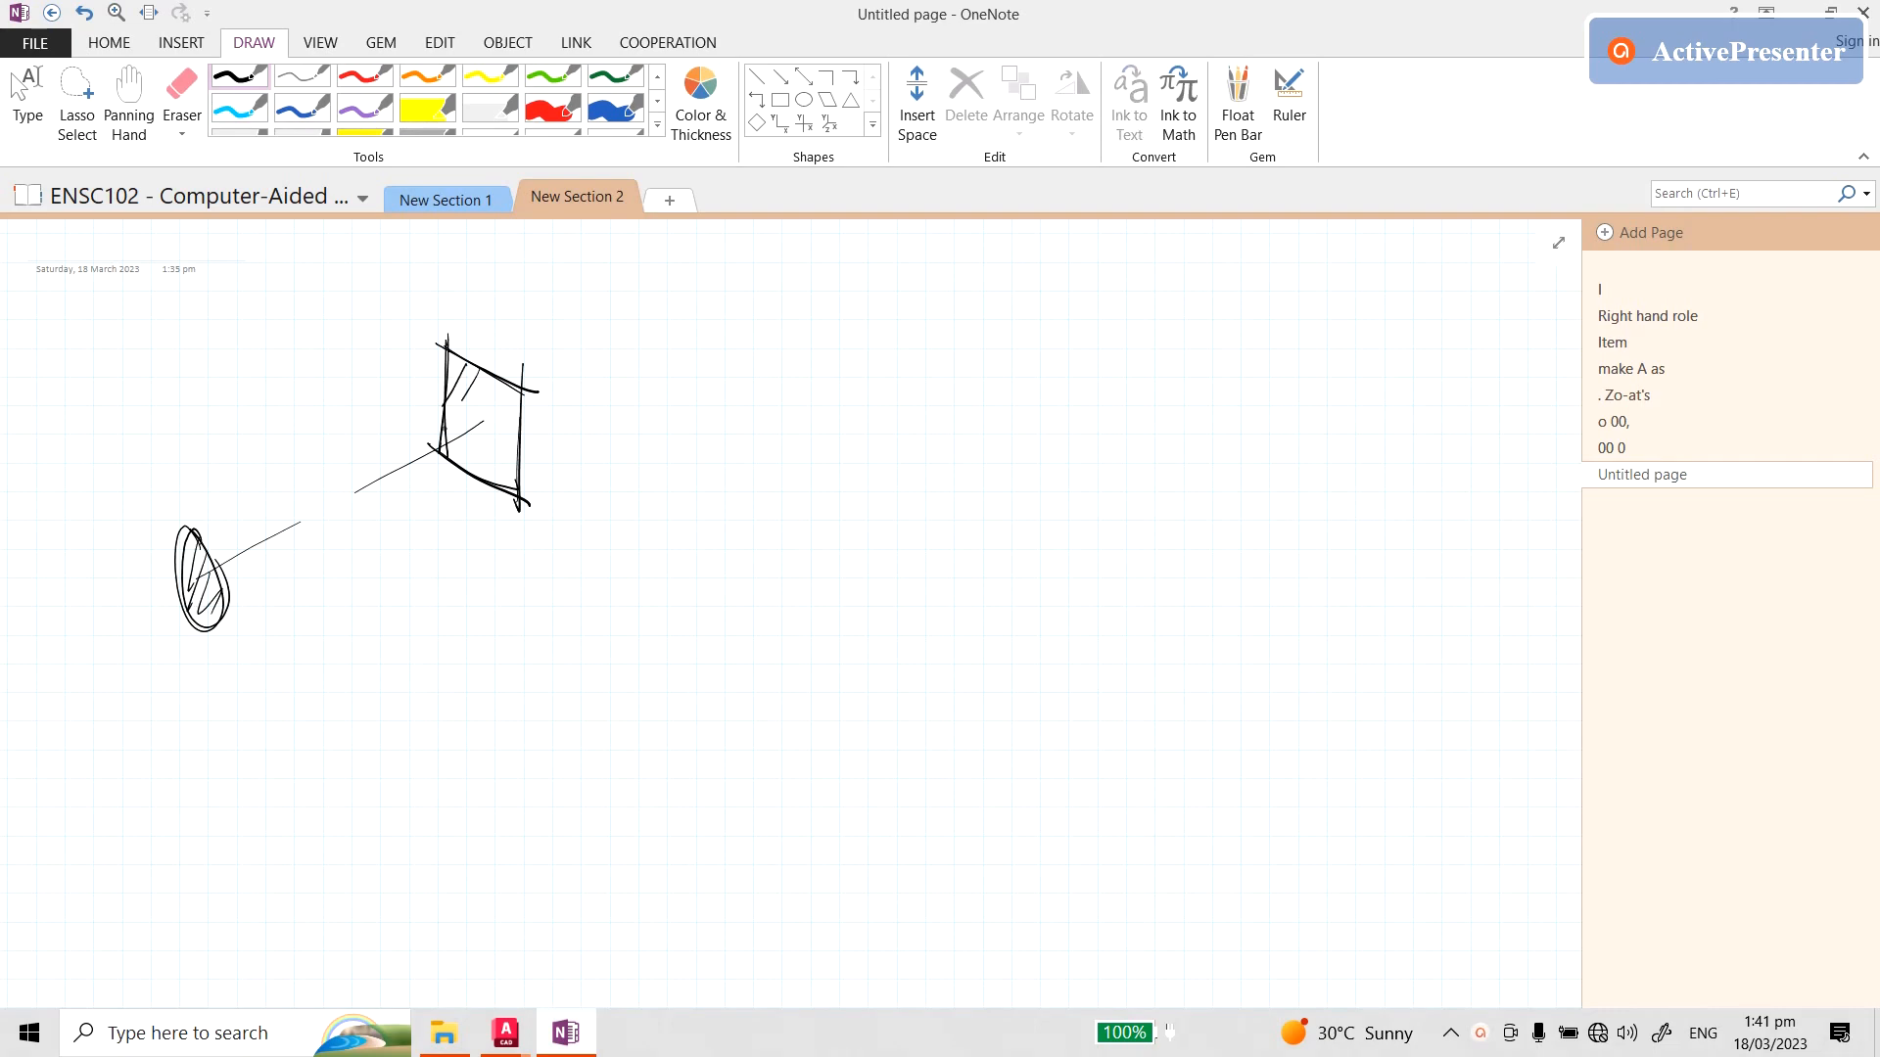
drag(480, 370, 446, 431)
drag(491, 378, 448, 448)
drag(503, 385, 451, 468)
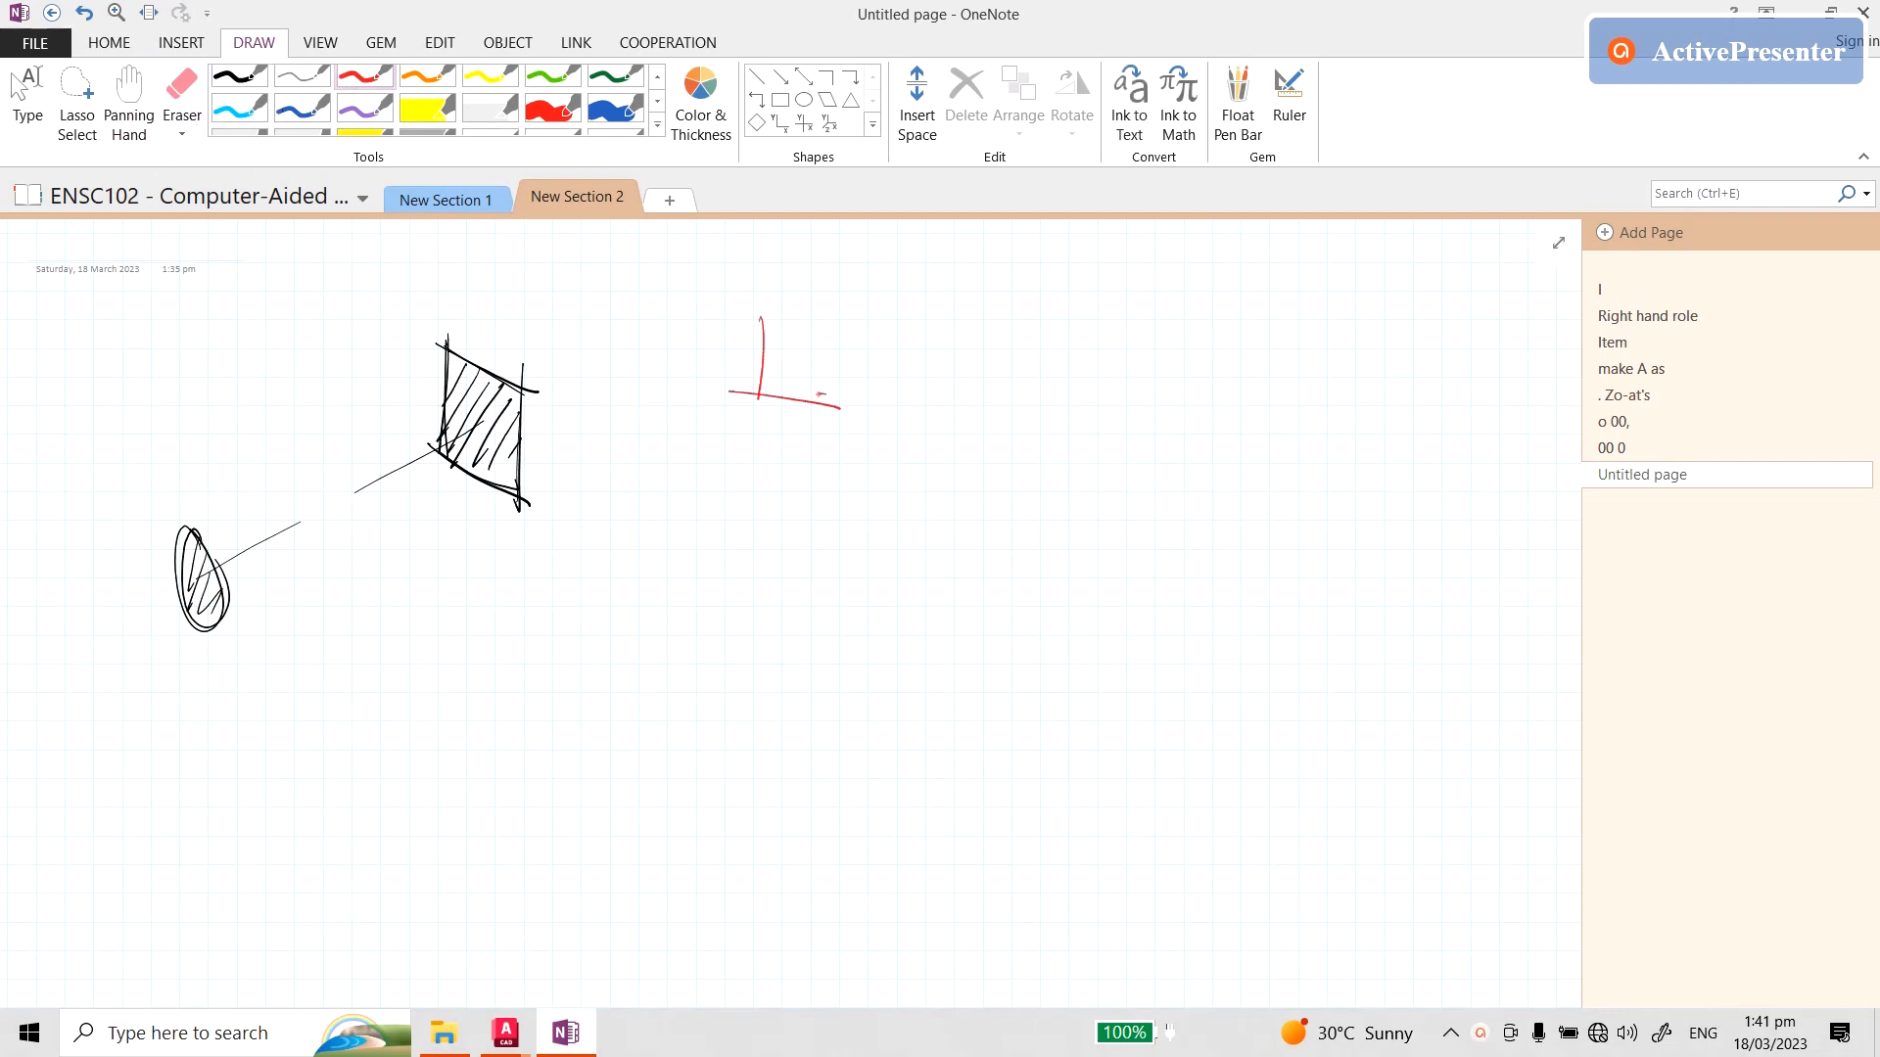
- Draw red x, y and z axes beside the sketch and handwrite the label "Loft" below them
drag(853, 400, 864, 412)
drag(865, 400, 695, 439)
drag(701, 421, 701, 448)
drag(715, 451, 729, 449)
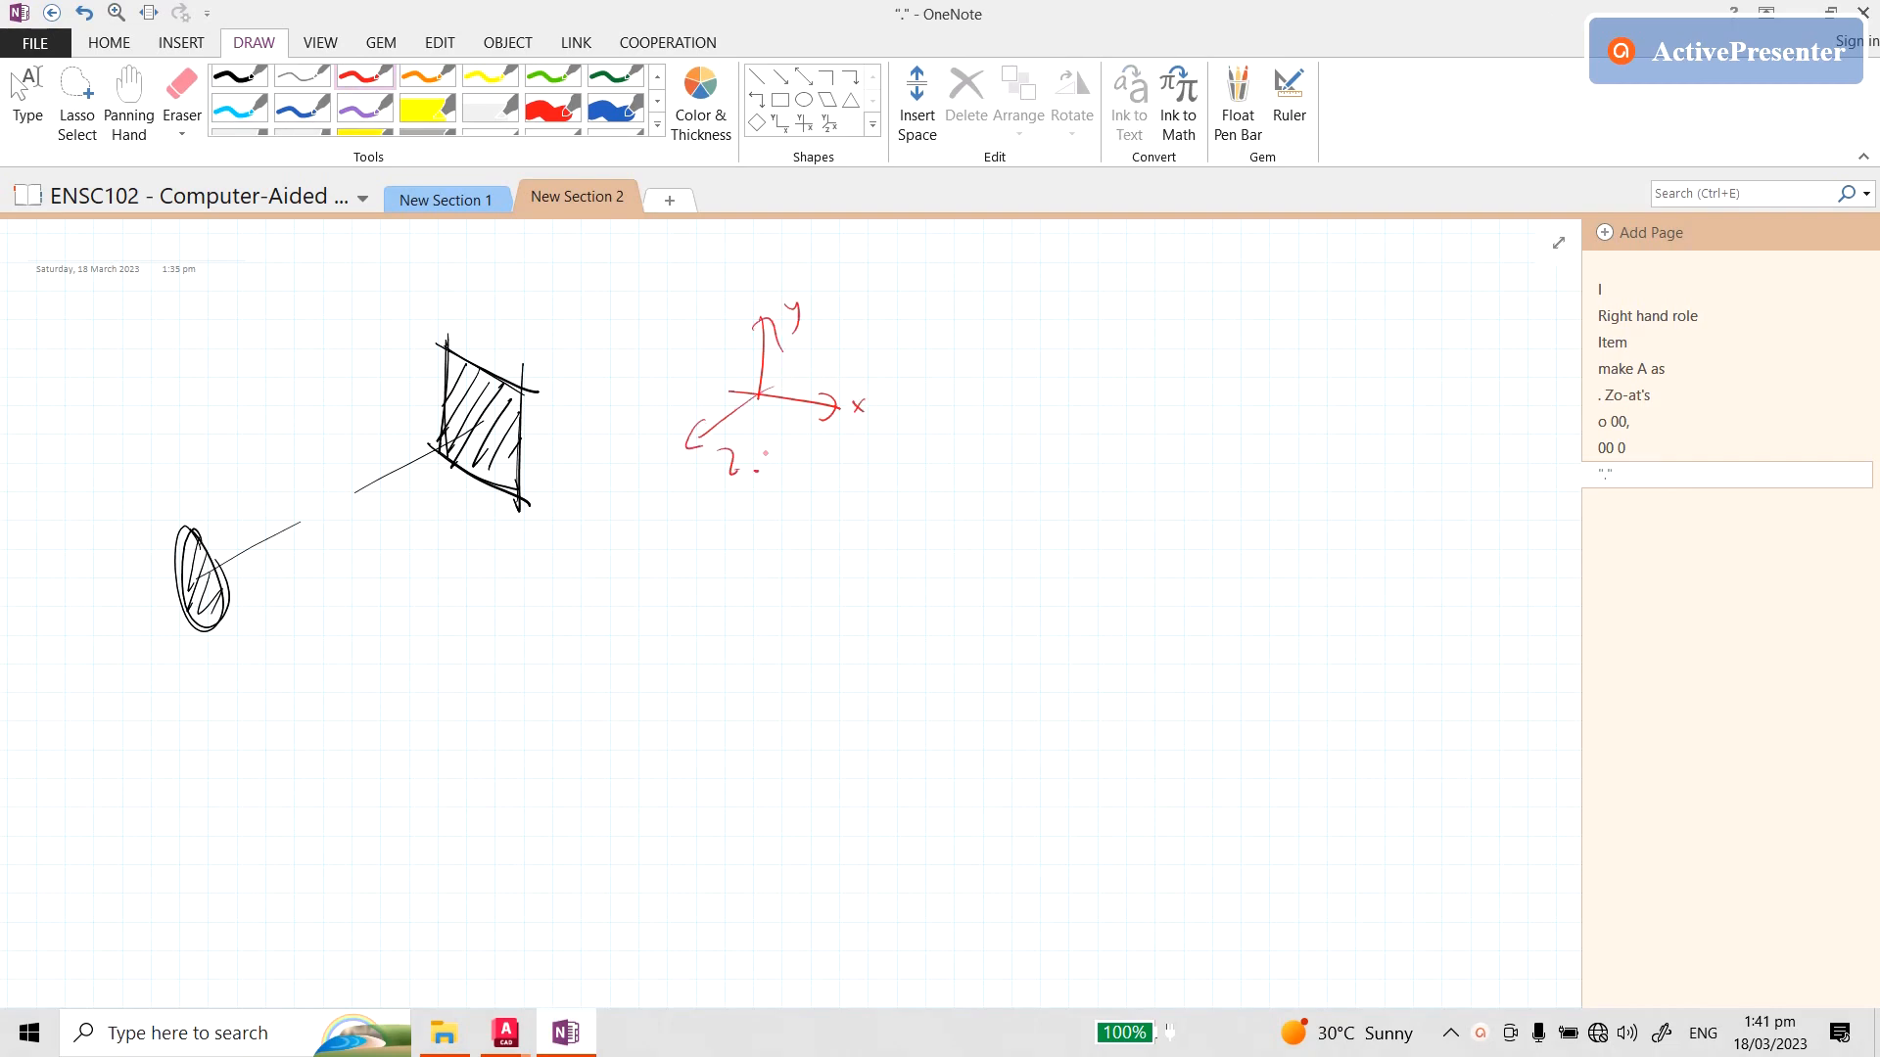
mouse_move(702, 547)
mouse_down()
mouse_move(720, 588)
mouse_move(746, 543)
mouse_up()
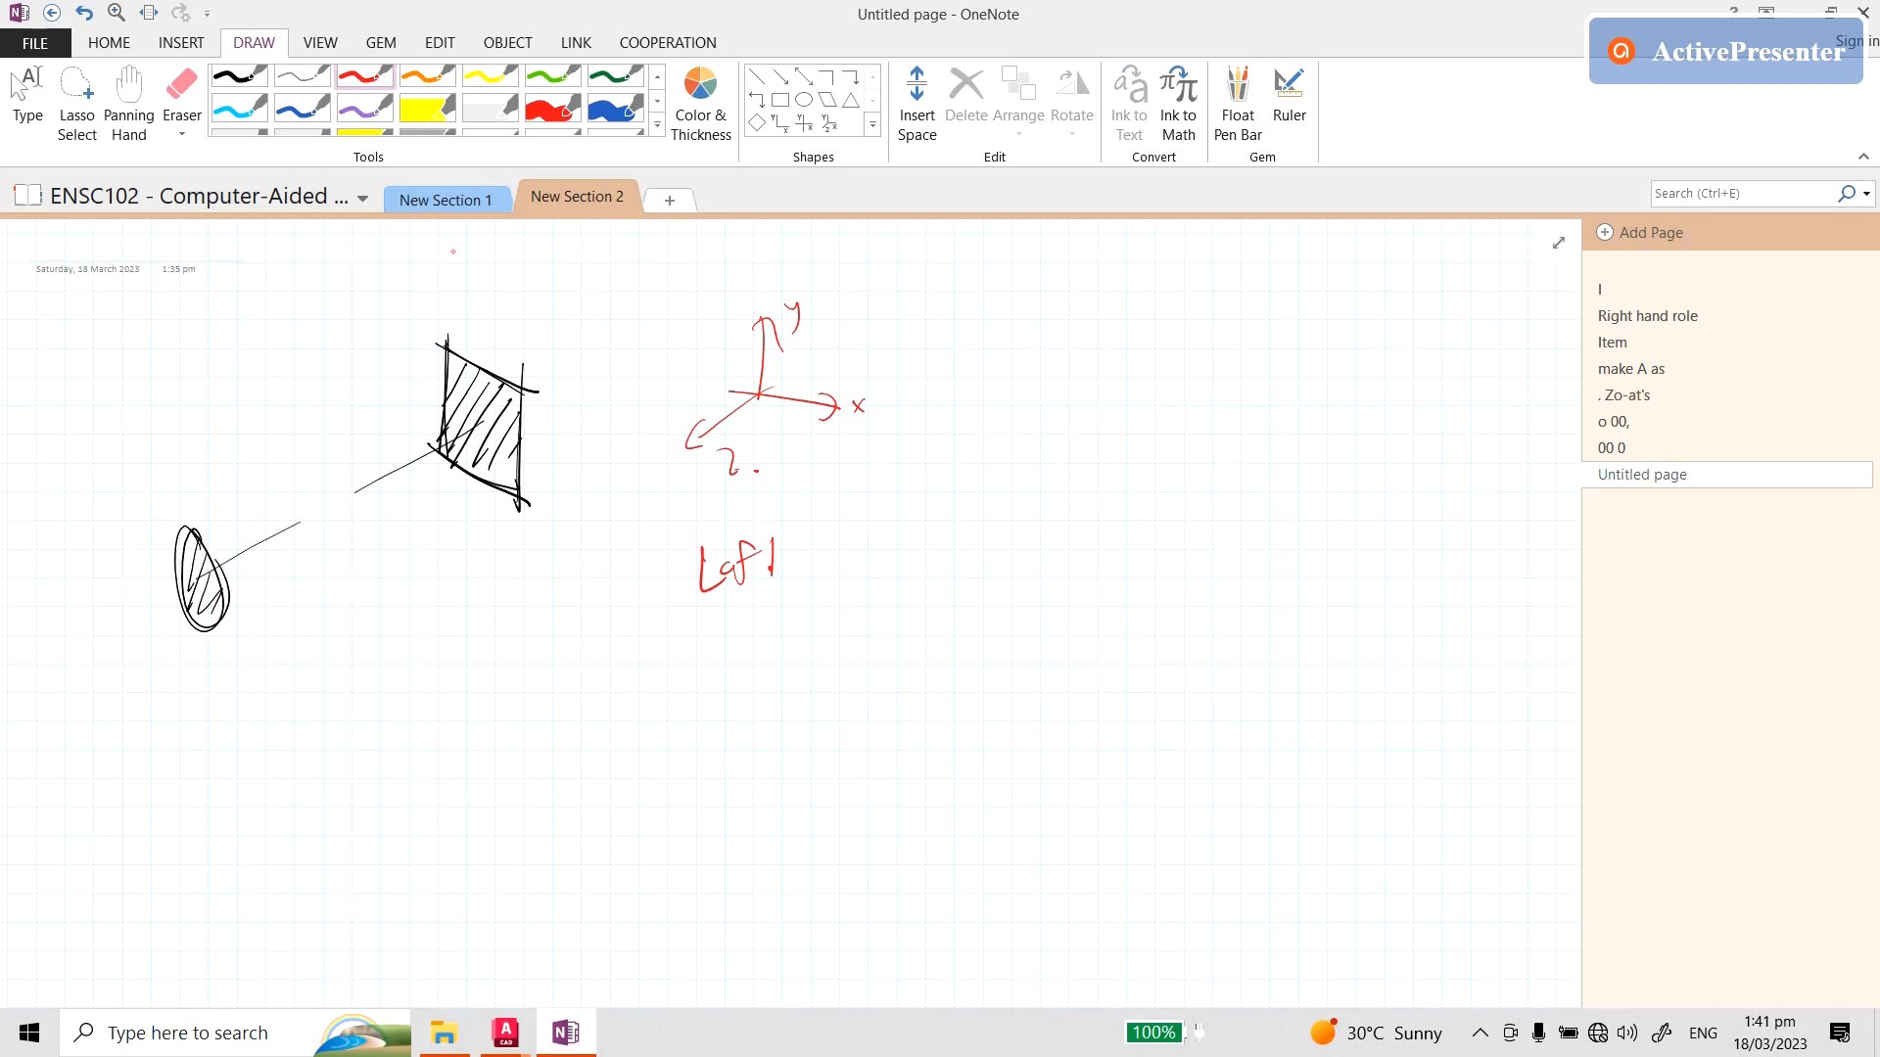
- Draw black edge lines joining the oval to the four-sided profile to outline the lofted body
click(239, 79)
drag(172, 526, 445, 345)
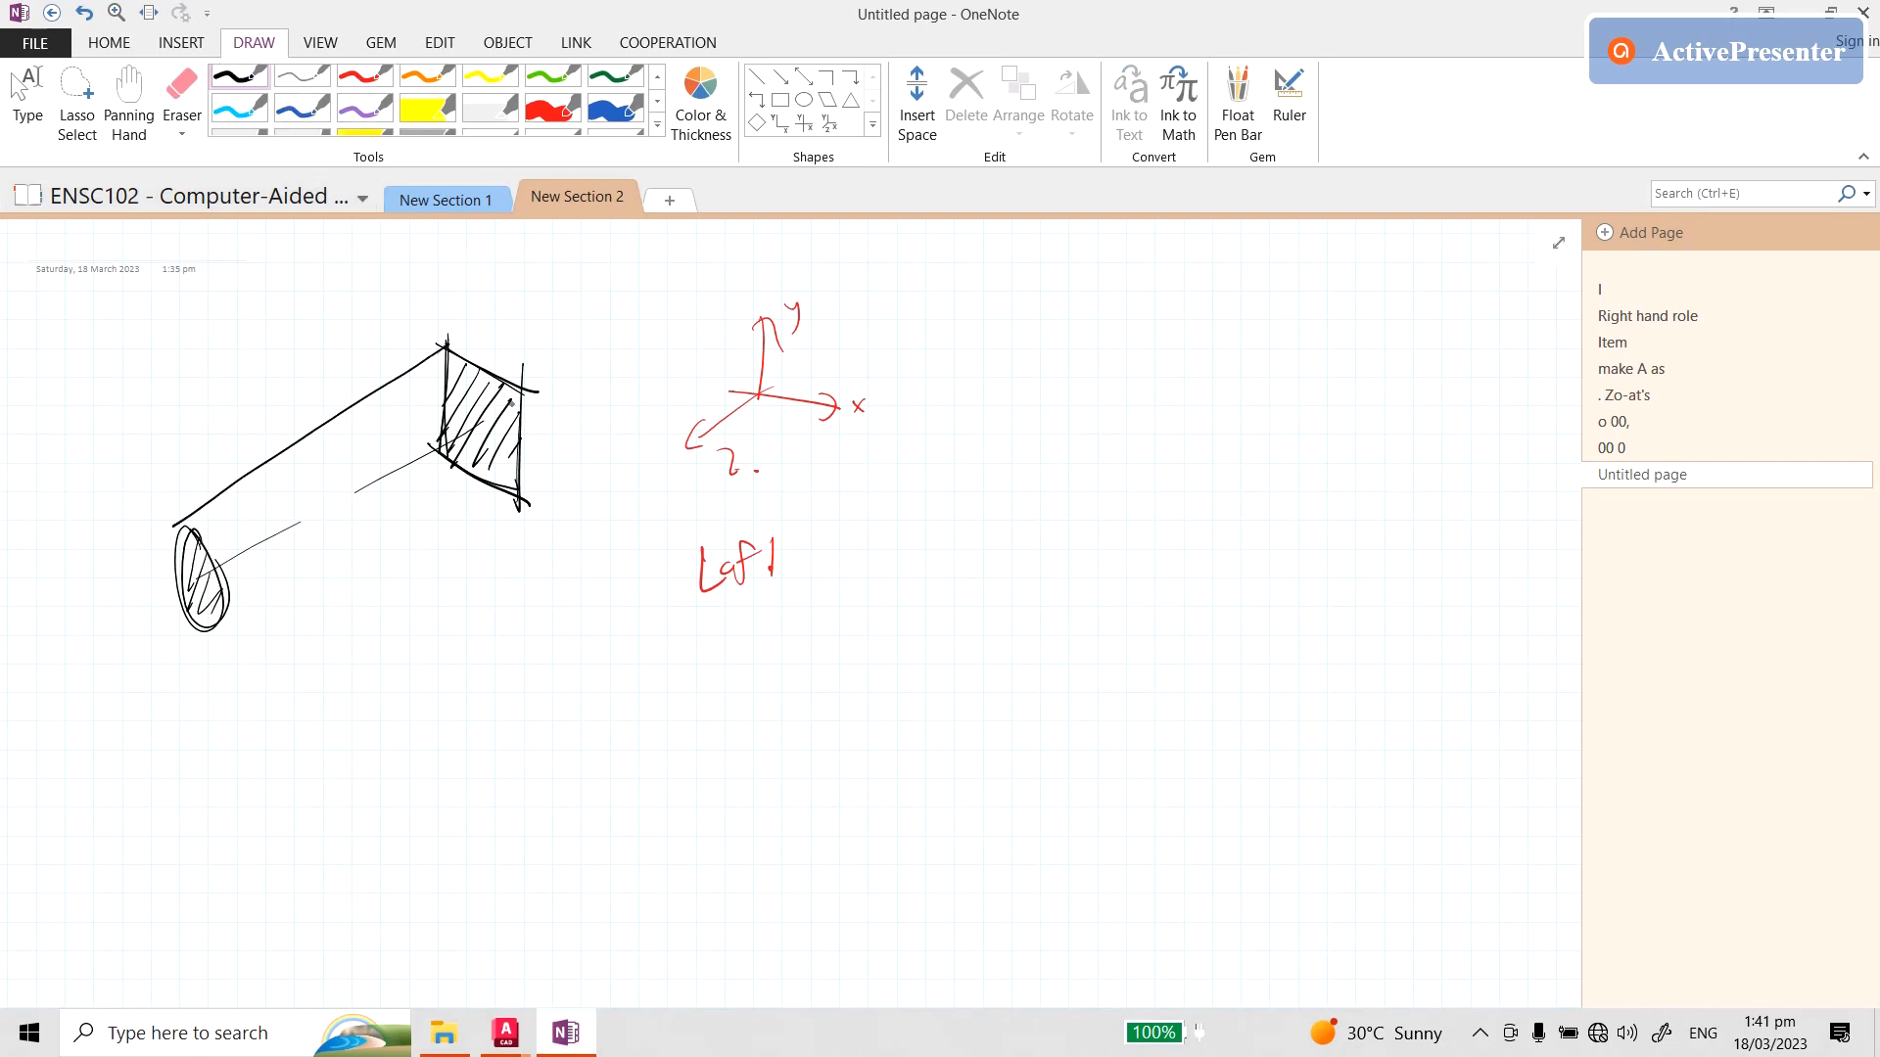
drag(467, 513, 228, 596)
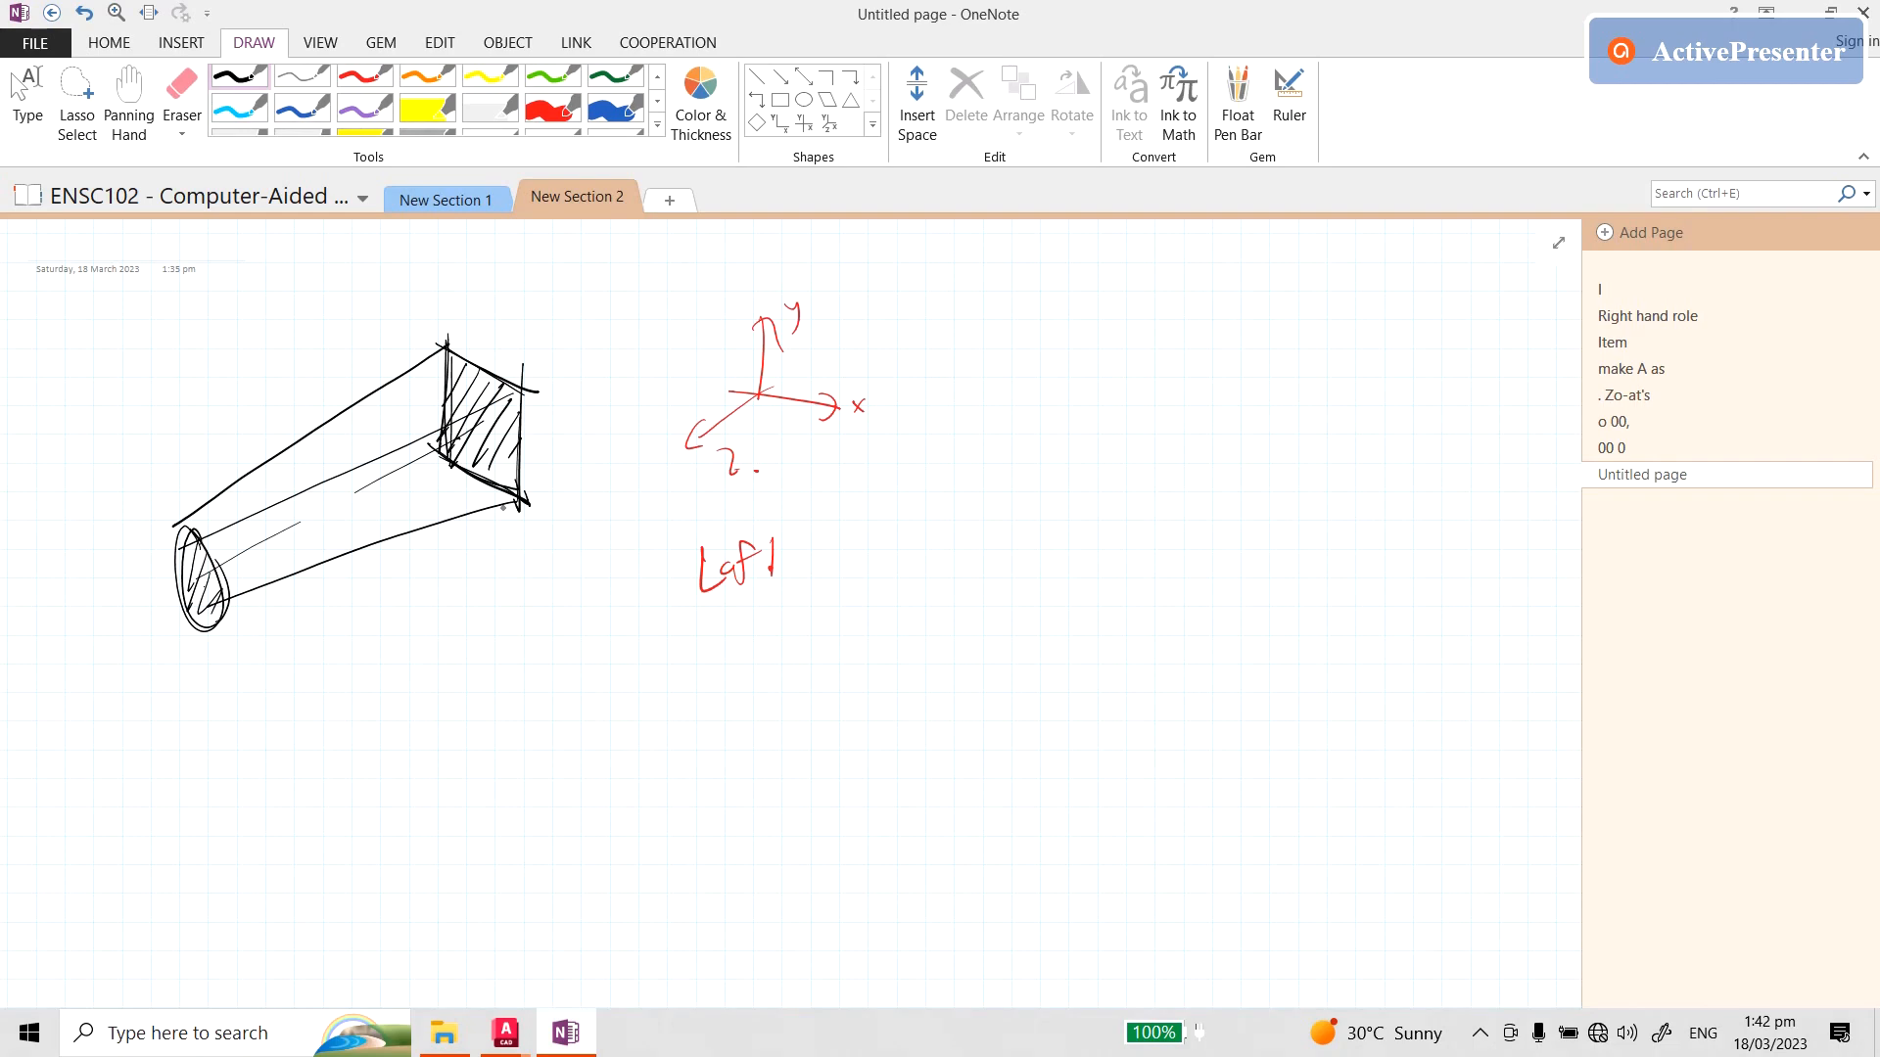
key(Escape)
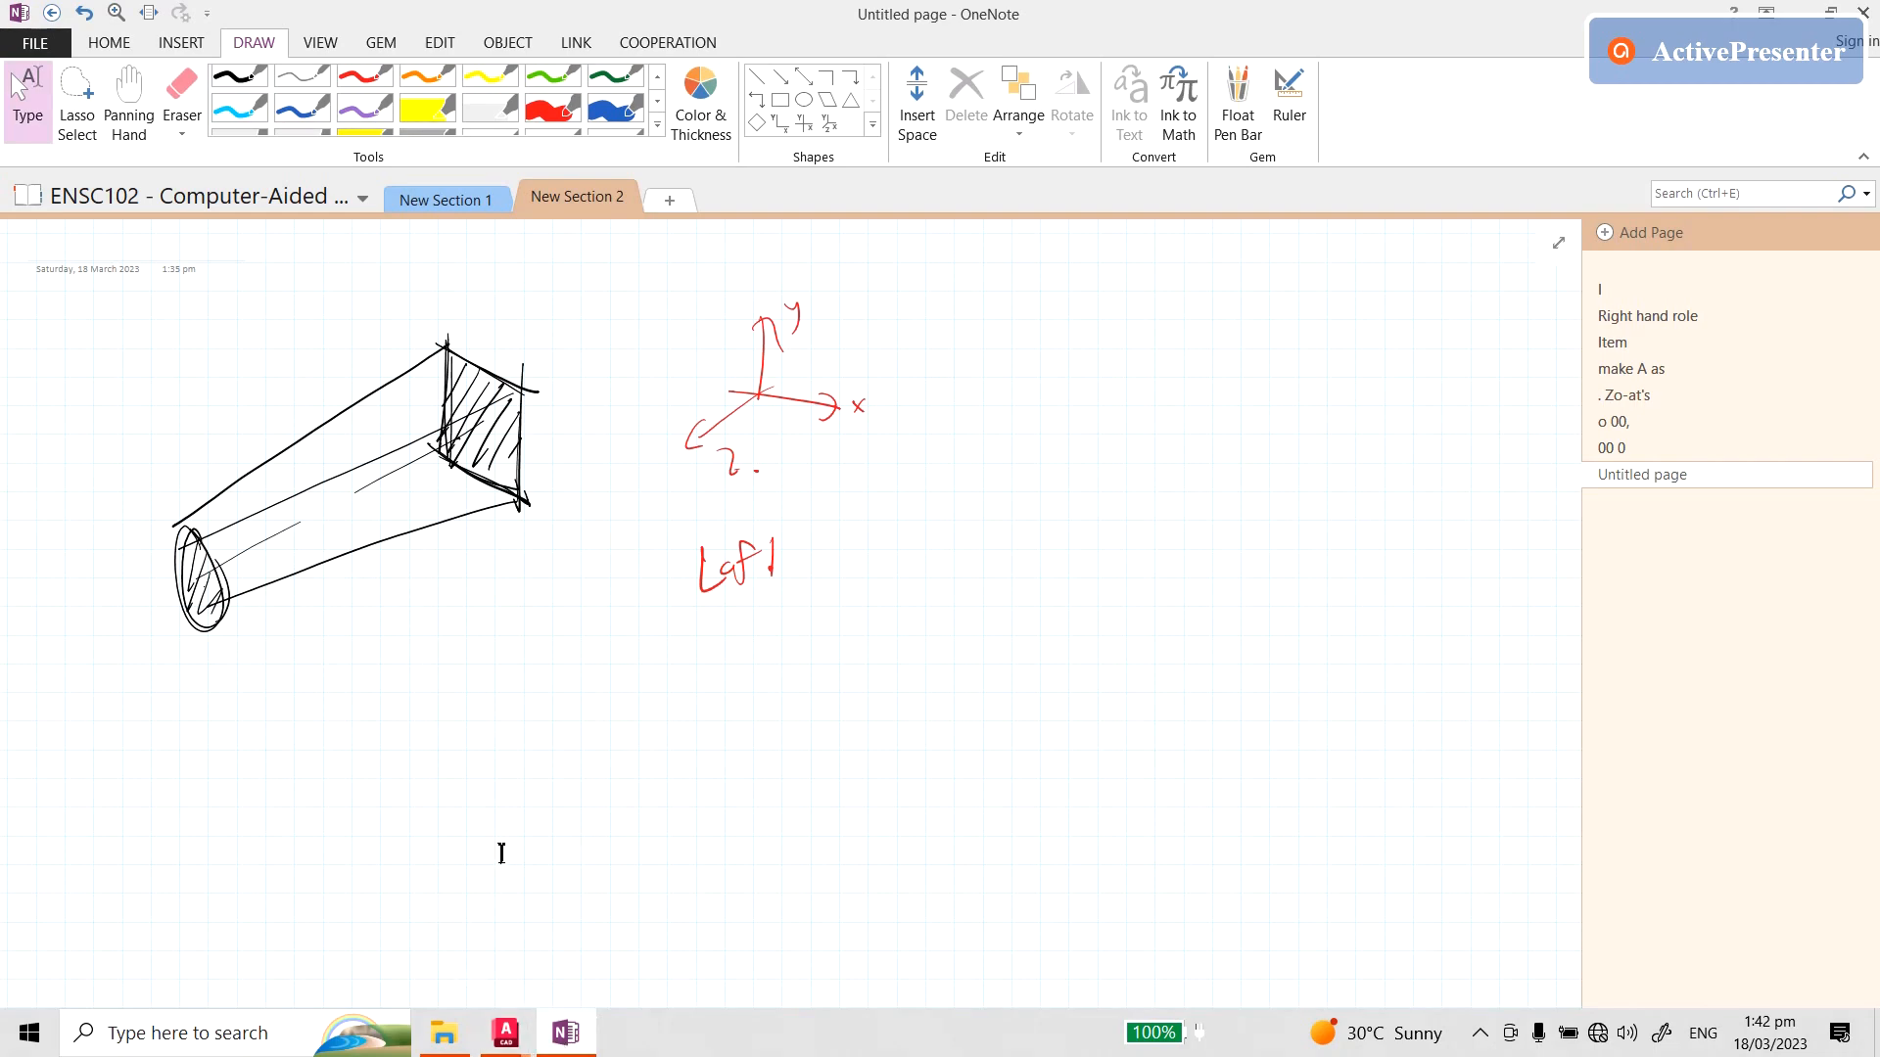
- Sketch three hatched oval sections of decreasing size along a curve in the page's empty area, joined by an outer edge
click(240, 78)
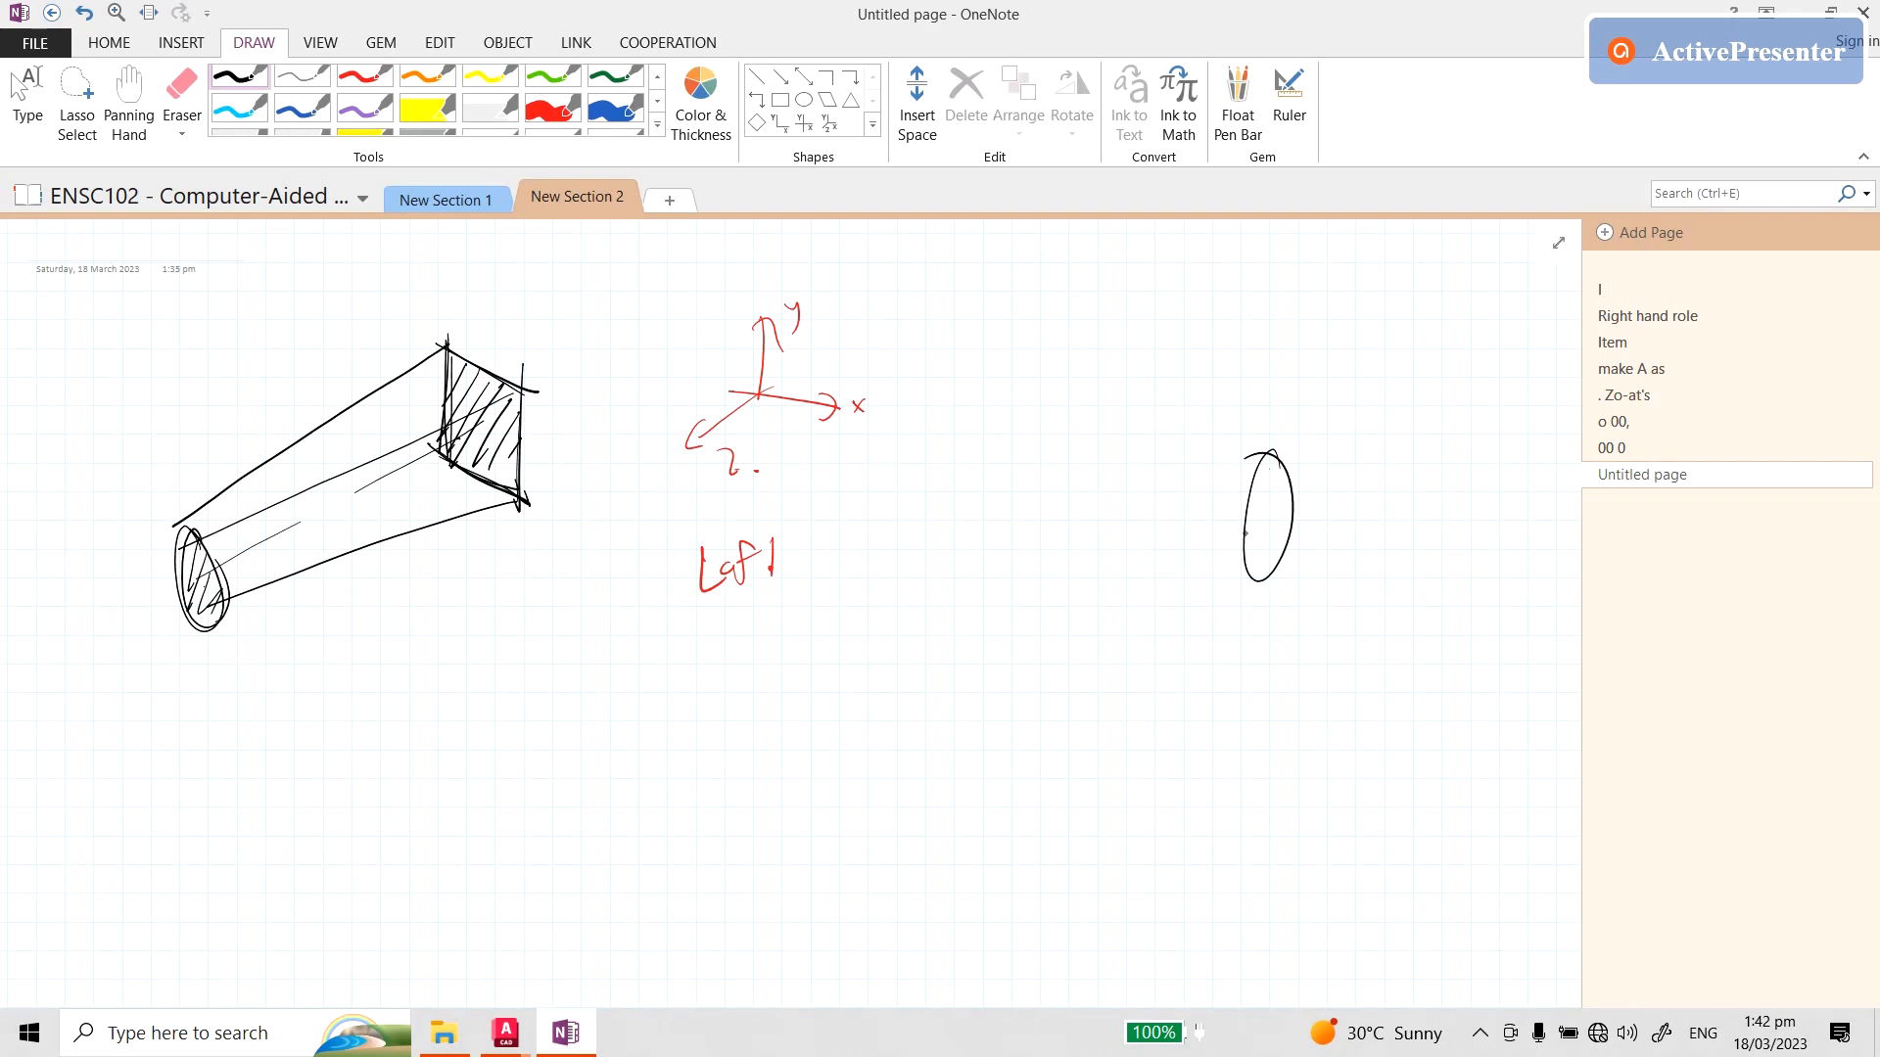
drag(1279, 474, 1248, 534)
drag(1281, 502, 1252, 553)
drag(1135, 552, 1124, 612)
drag(1146, 563, 1124, 622)
drag(1148, 607, 1128, 646)
mouse_move(1062, 719)
mouse_down()
mouse_move(1045, 749)
mouse_move(1066, 725)
mouse_up()
mouse_move(1069, 724)
mouse_down()
mouse_move(1049, 769)
mouse_move(1063, 783)
mouse_up()
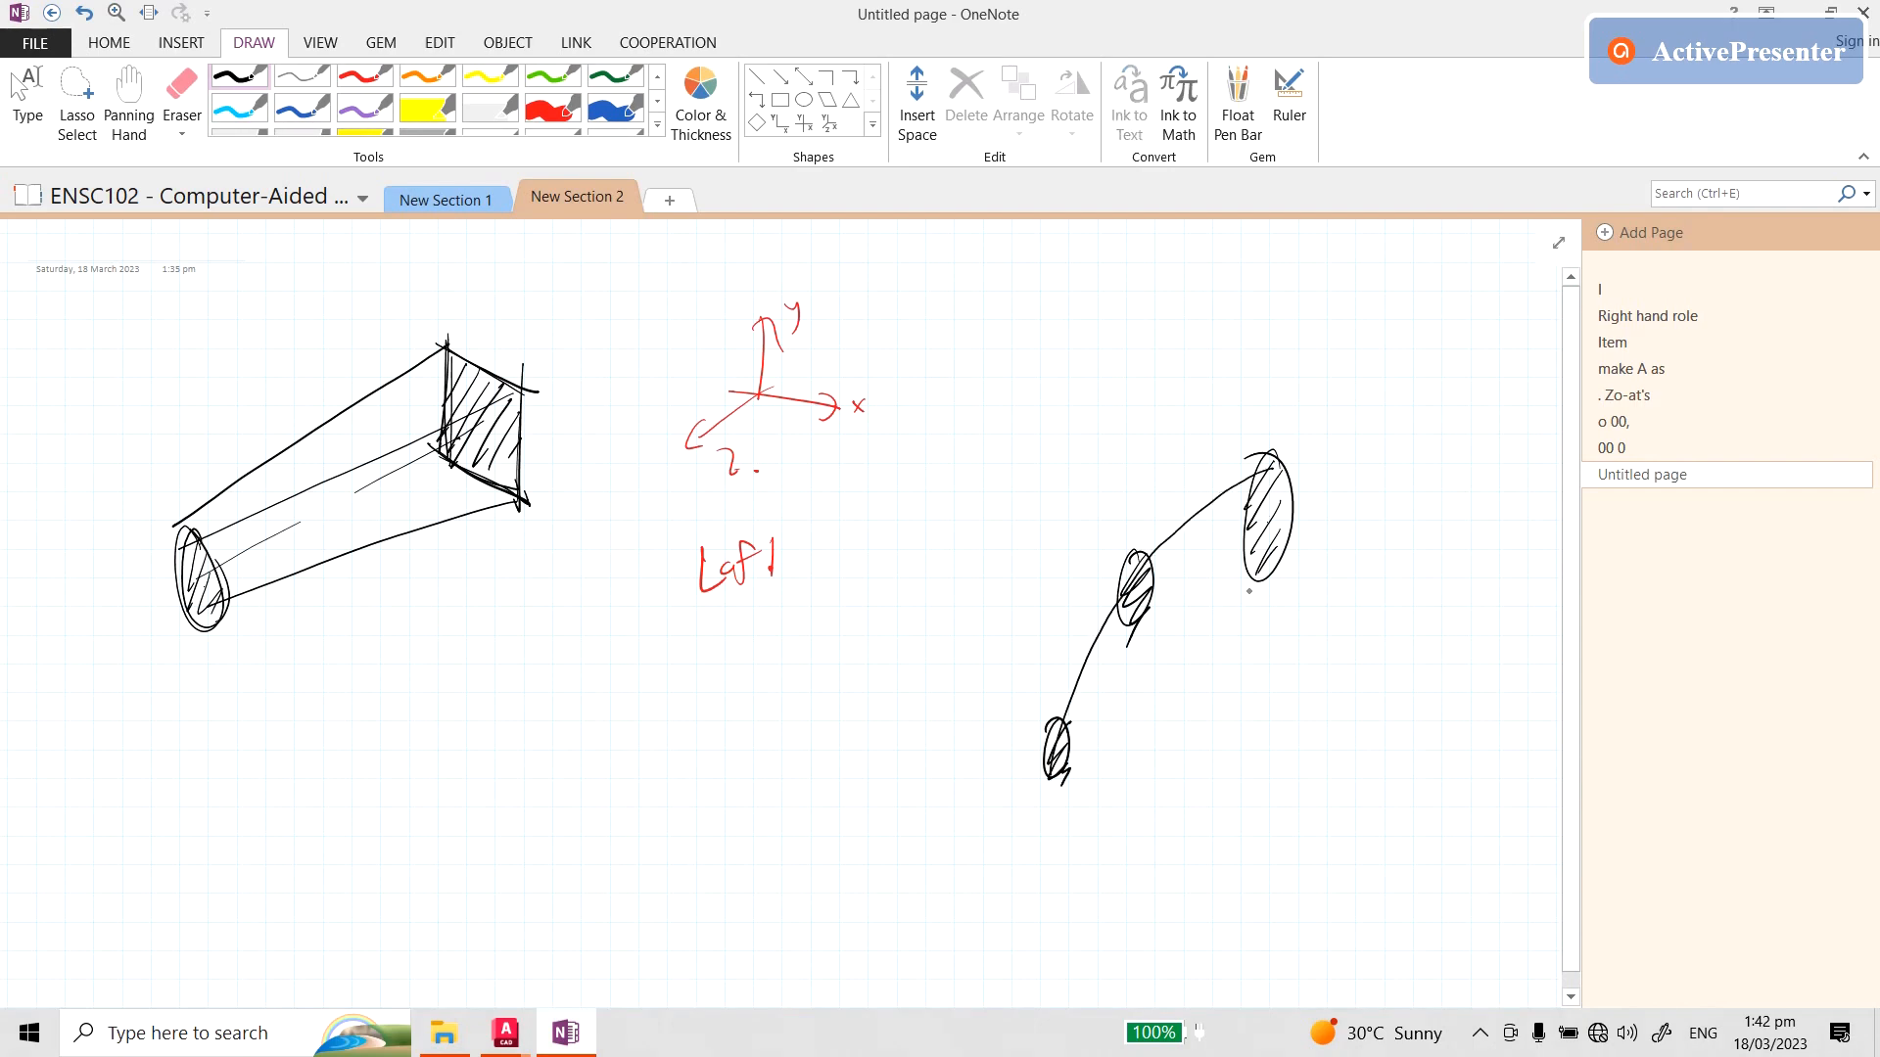
- Close the curved body around the three oval sections with a second edge, shading strokes and retraced outlines
drag(1082, 746, 1067, 795)
drag(1087, 685, 1076, 714)
mouse_move(1205, 536)
mouse_down()
mouse_move(1191, 594)
mouse_move(1214, 574)
mouse_up()
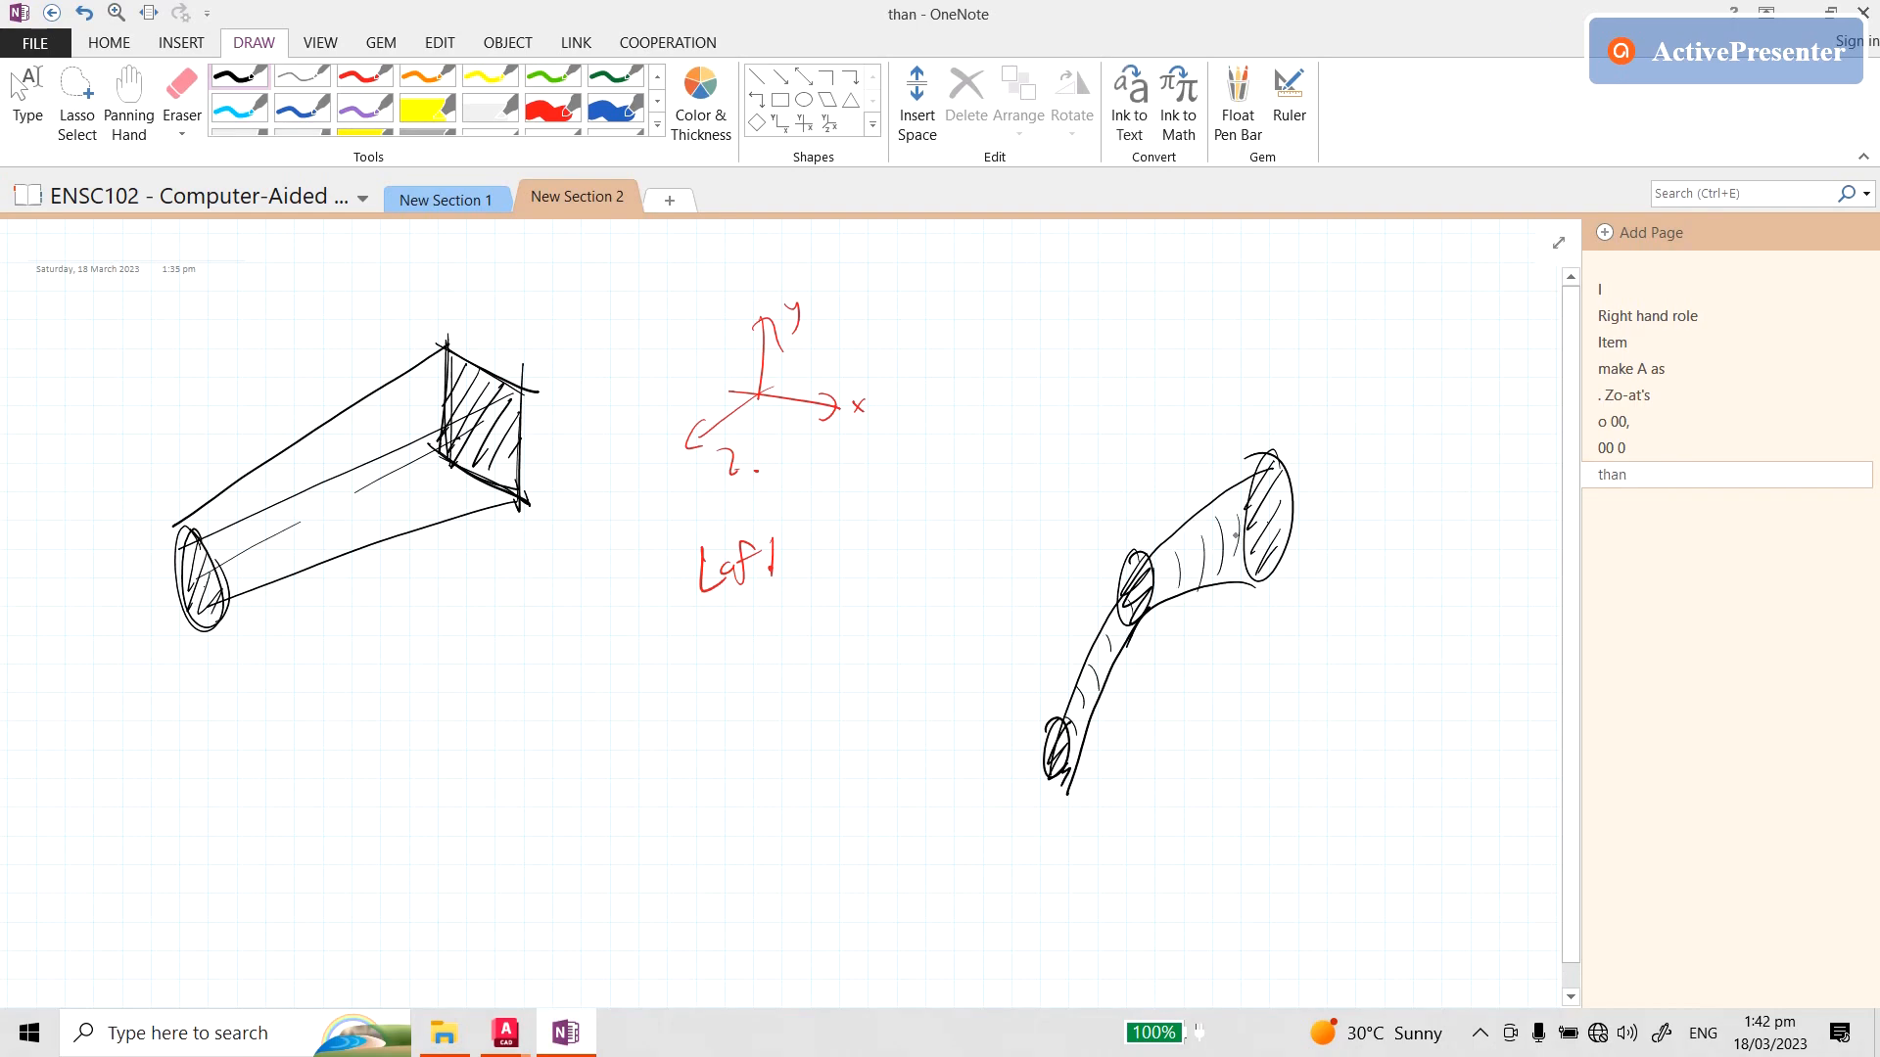
drag(1187, 507, 1048, 756)
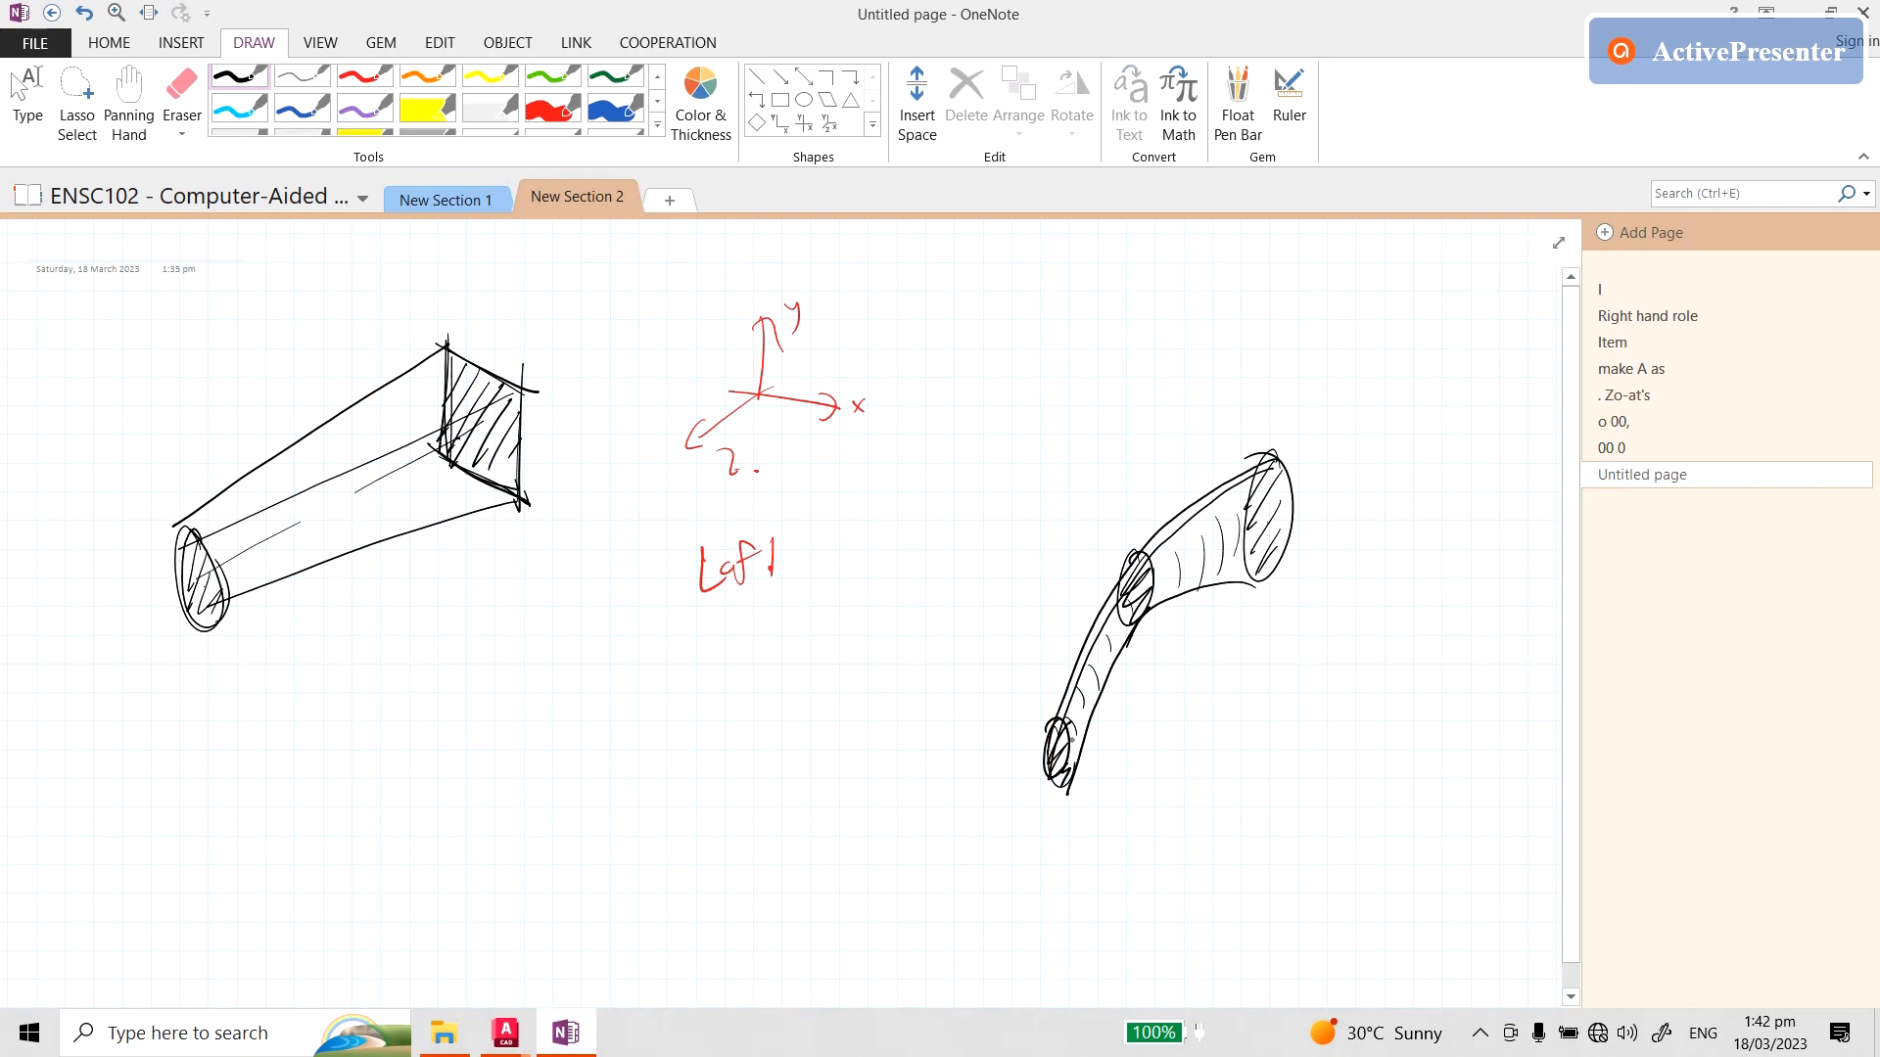
mouse_move(1141, 562)
mouse_down()
mouse_move(1117, 625)
mouse_move(1138, 625)
mouse_up()
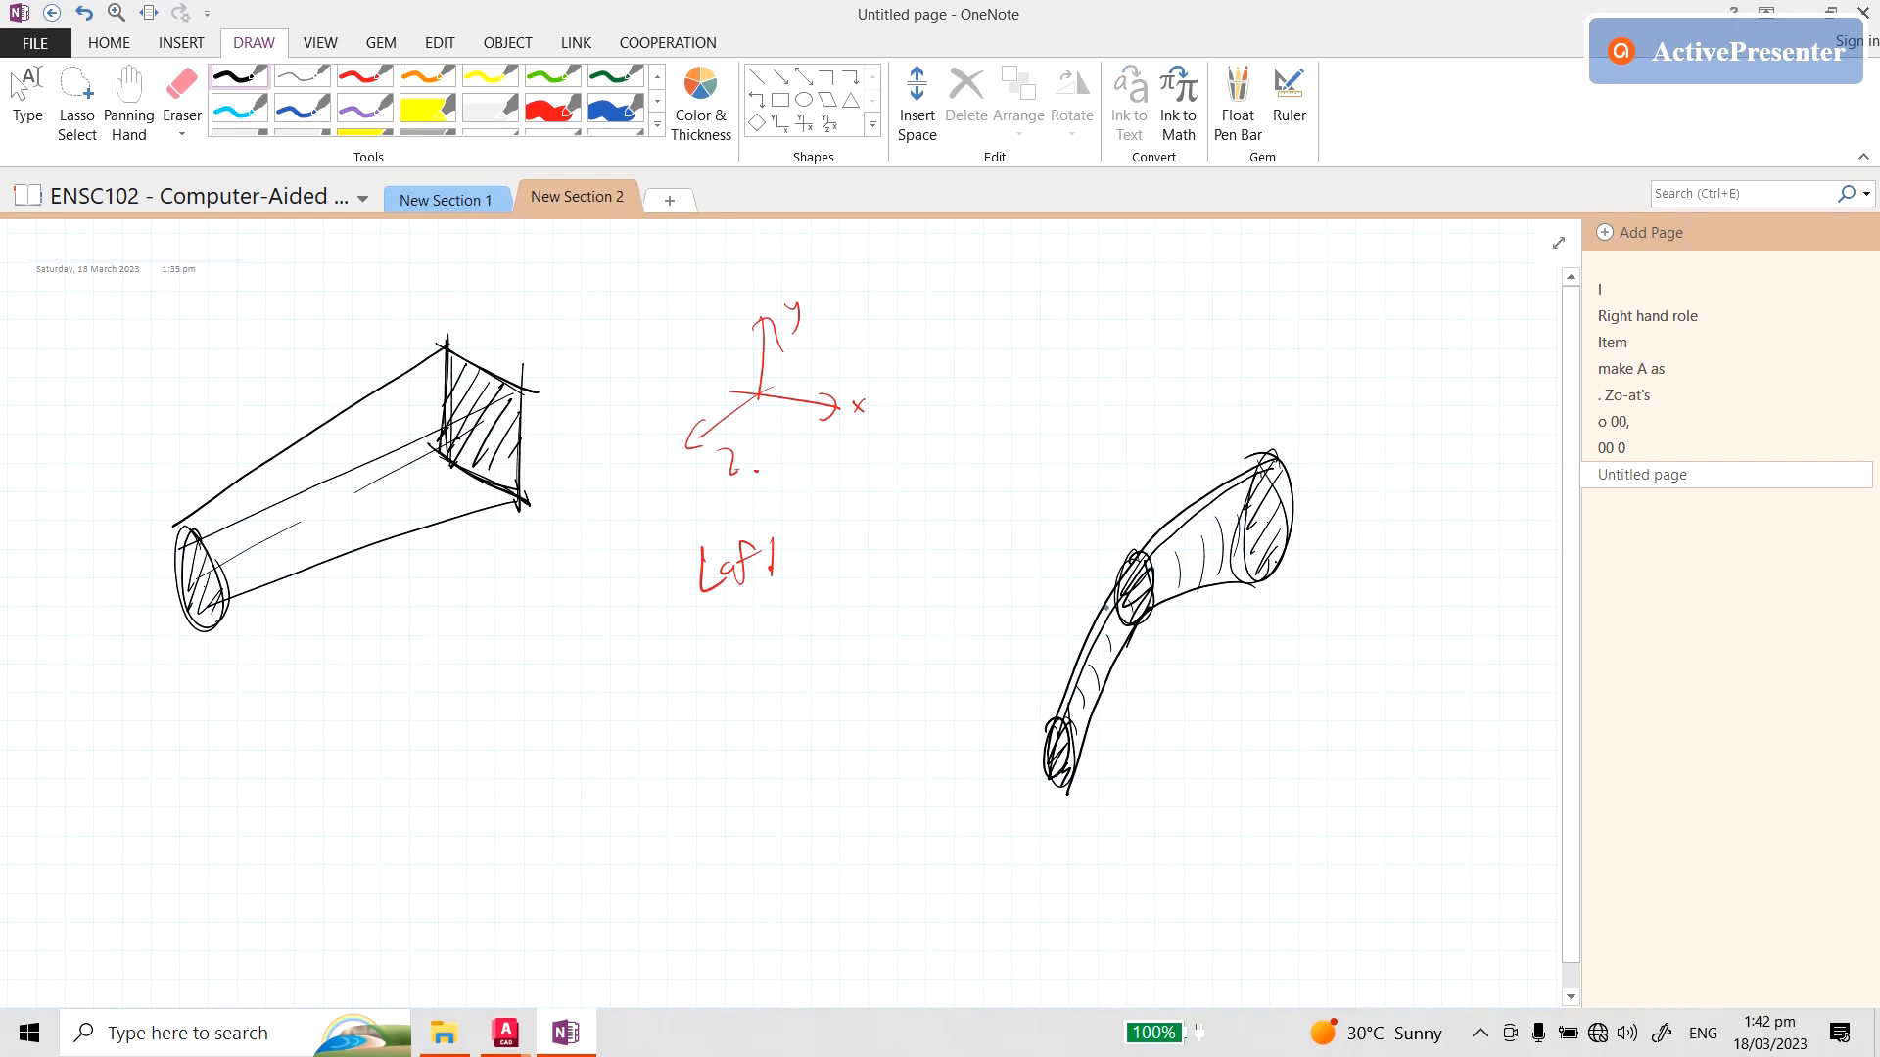
- Put the pen away, switch back to AutoCAD's Drawing2 and cancel the running Loft command
click(28, 102)
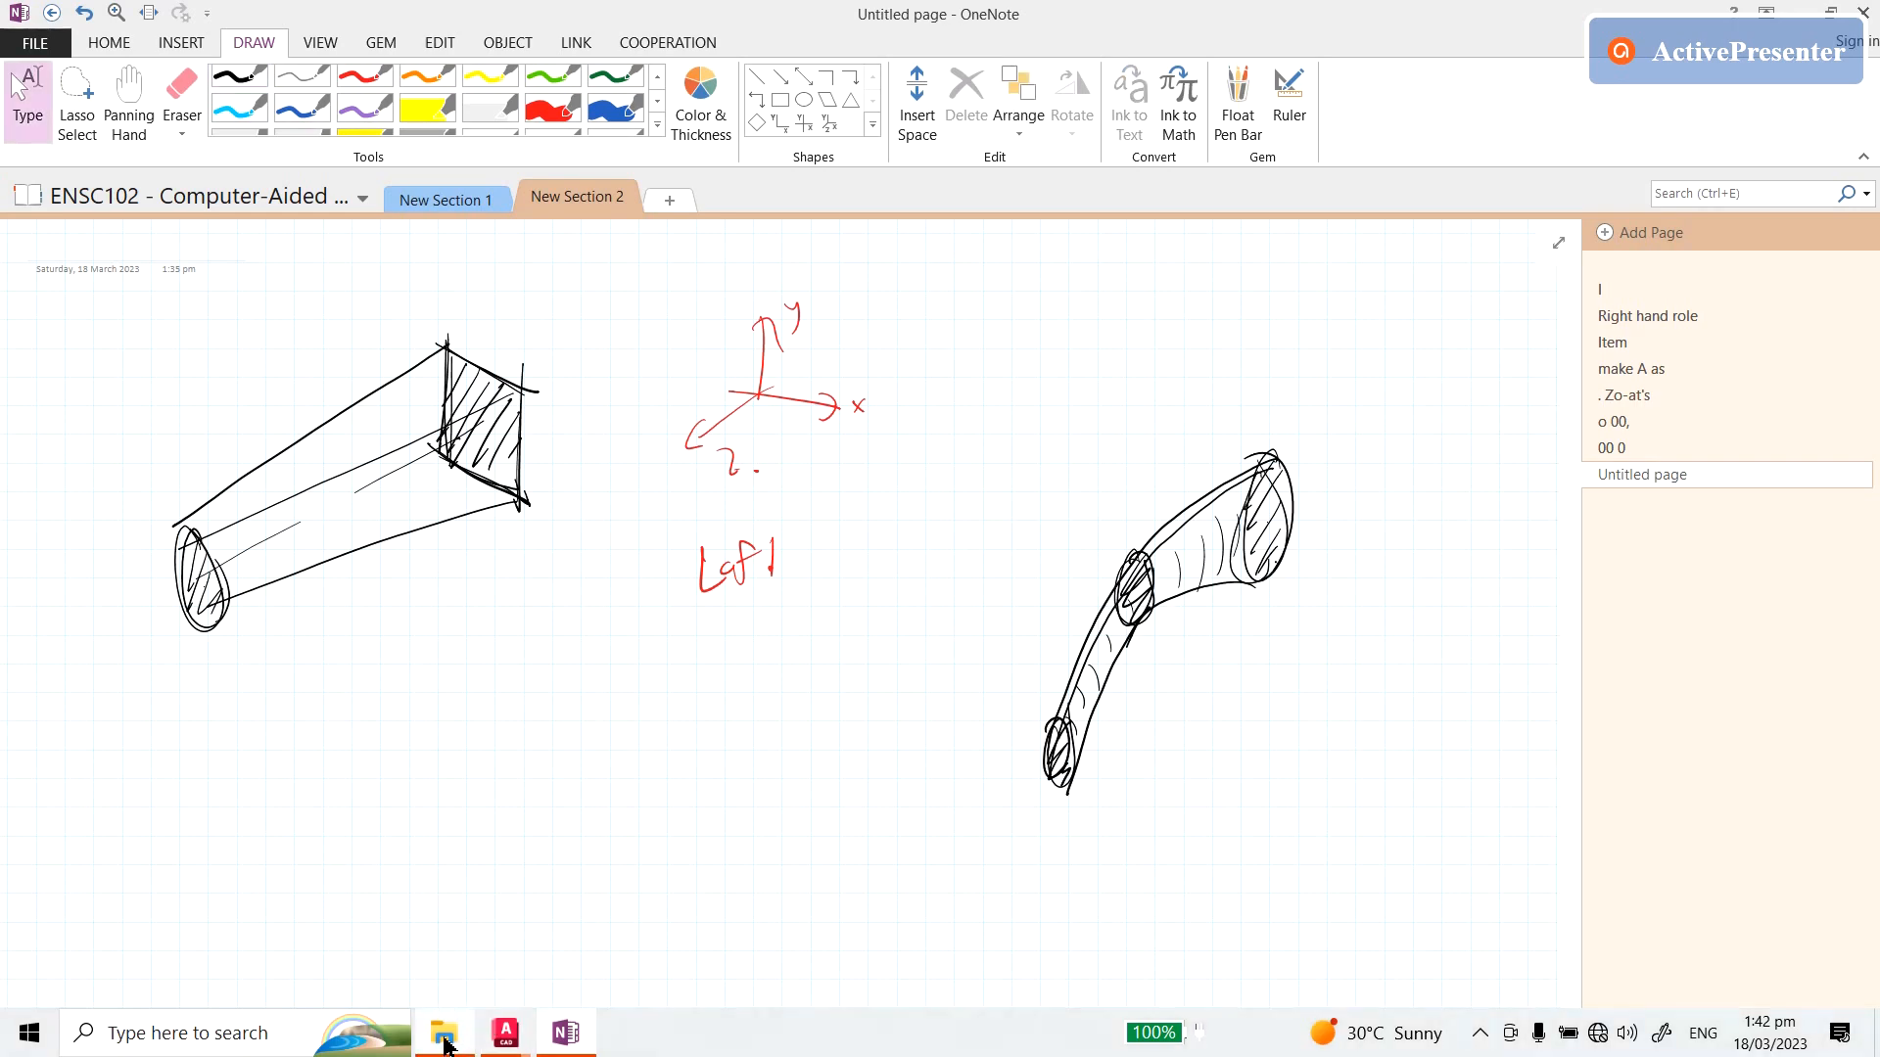
click(498, 1033)
click(373, 907)
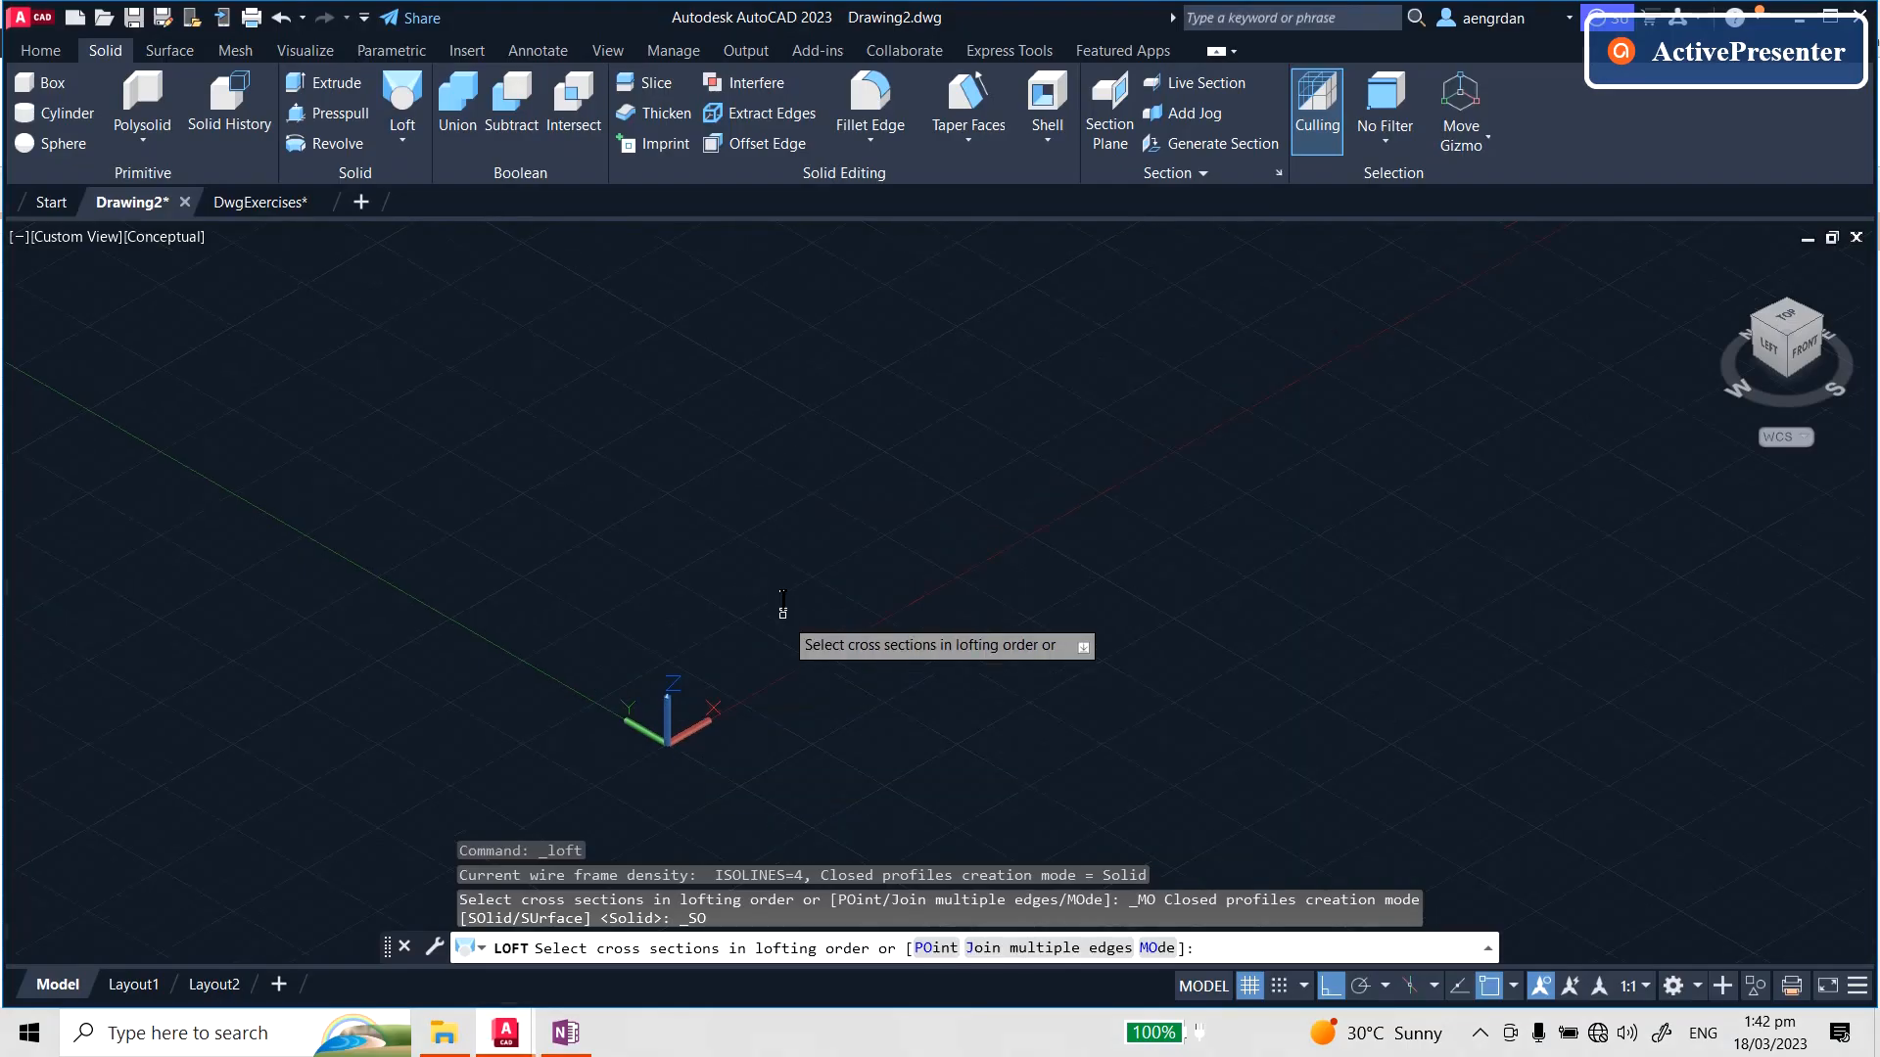
key(Escape)
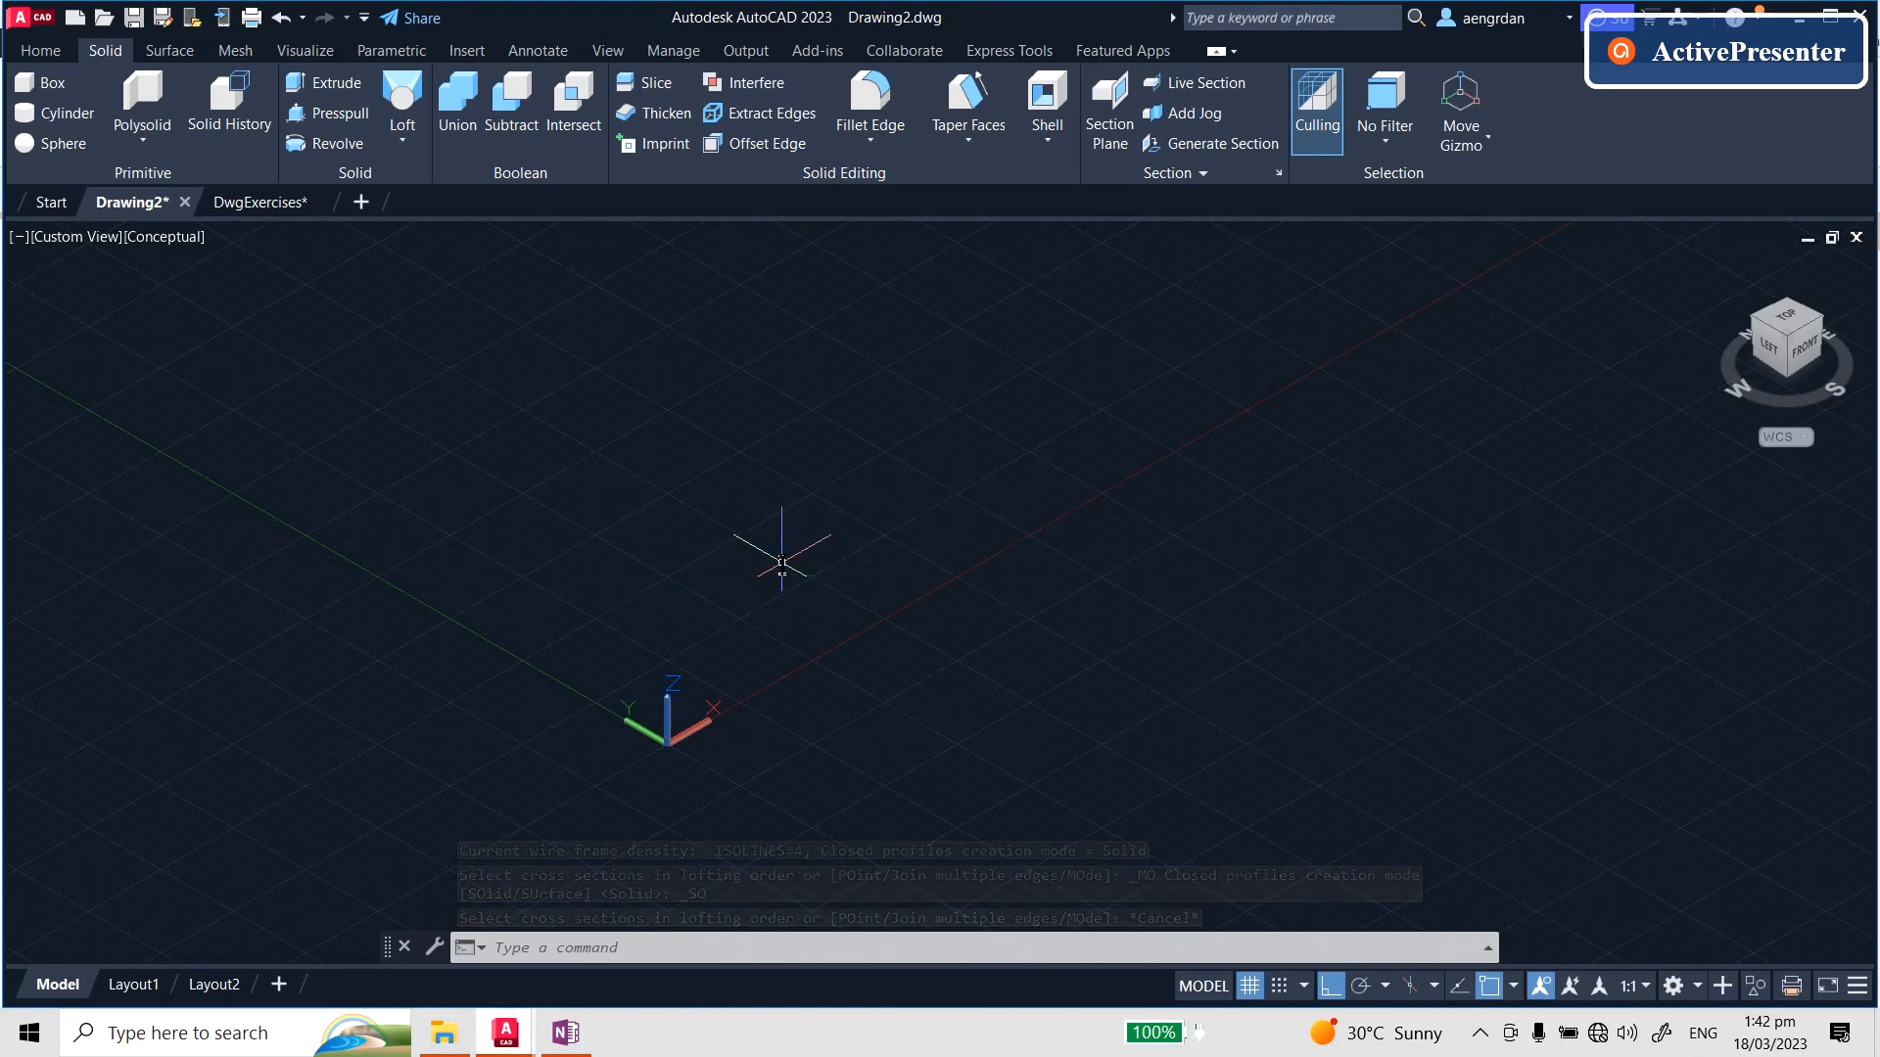
- Define a three-point UCS with its X axis along the world negative Y direction and its Y axis pointing vertically up
text(ucs)
key(Return)
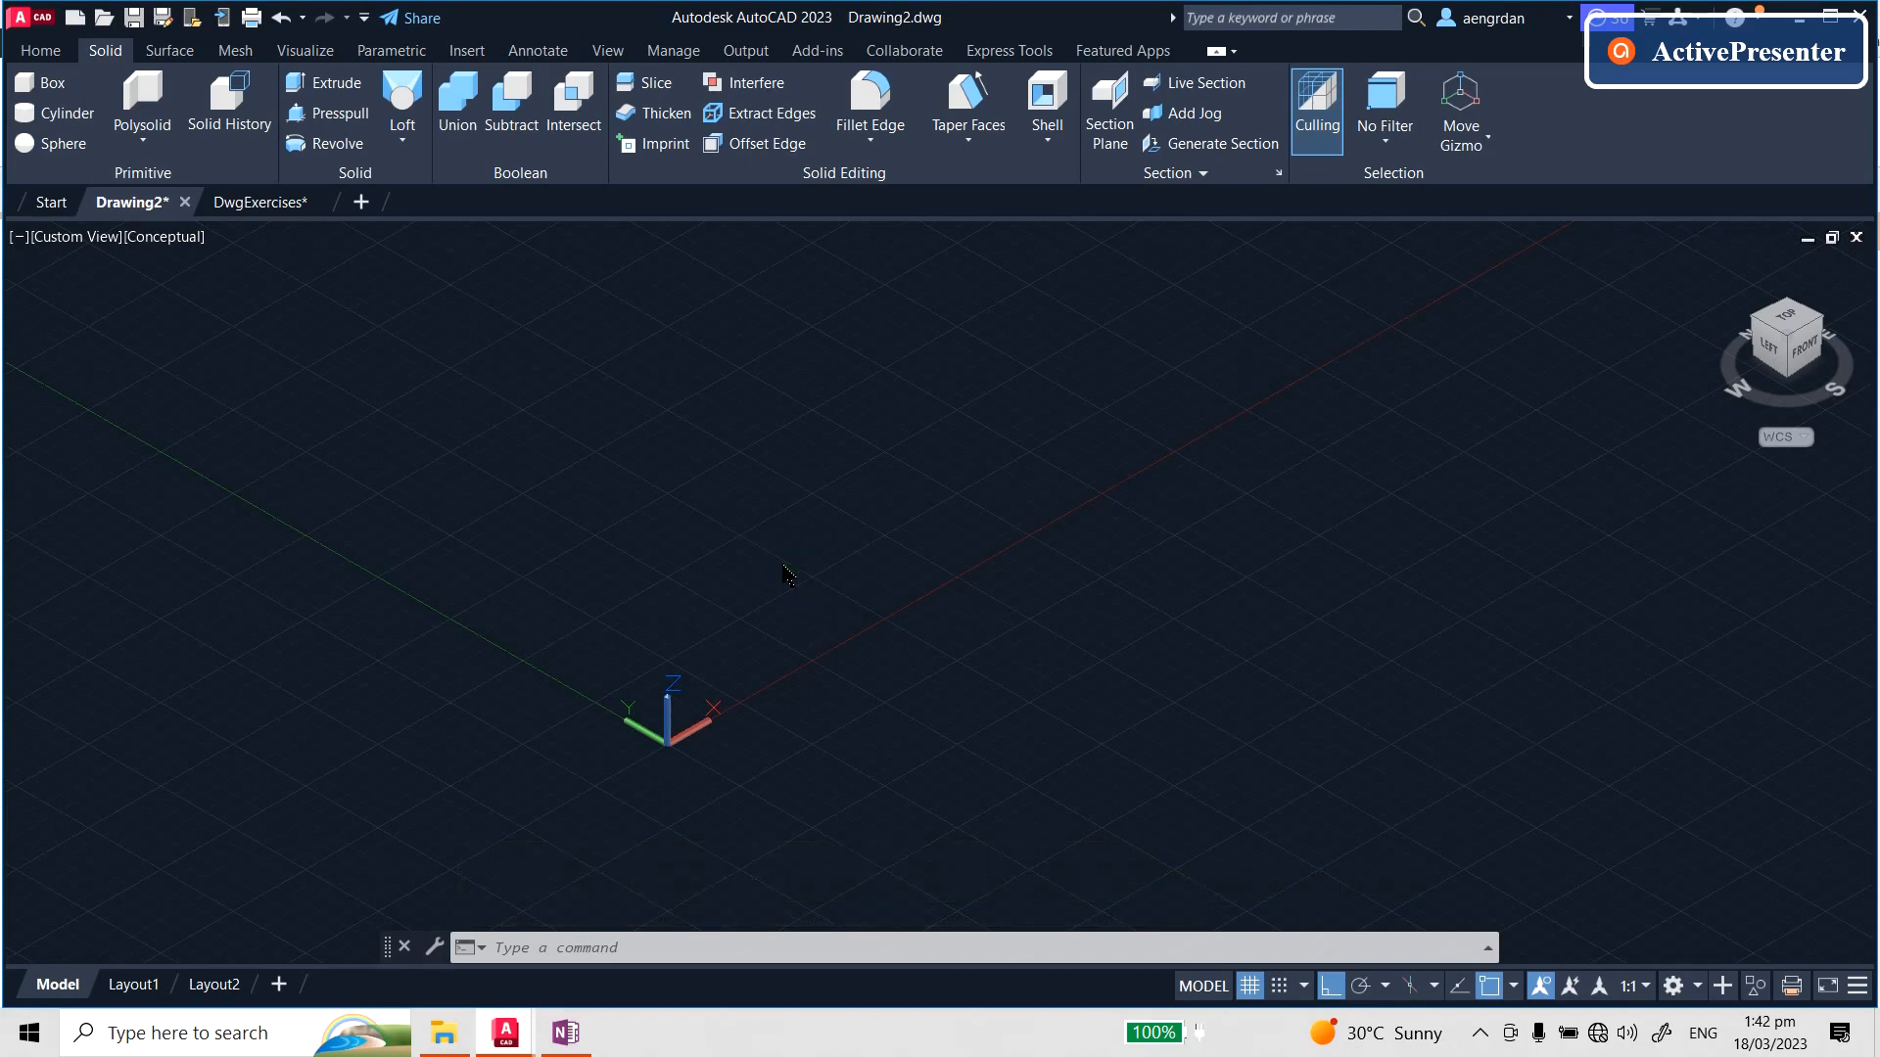
click(734, 497)
scroll(734, 497, down, 1)
click(1167, 725)
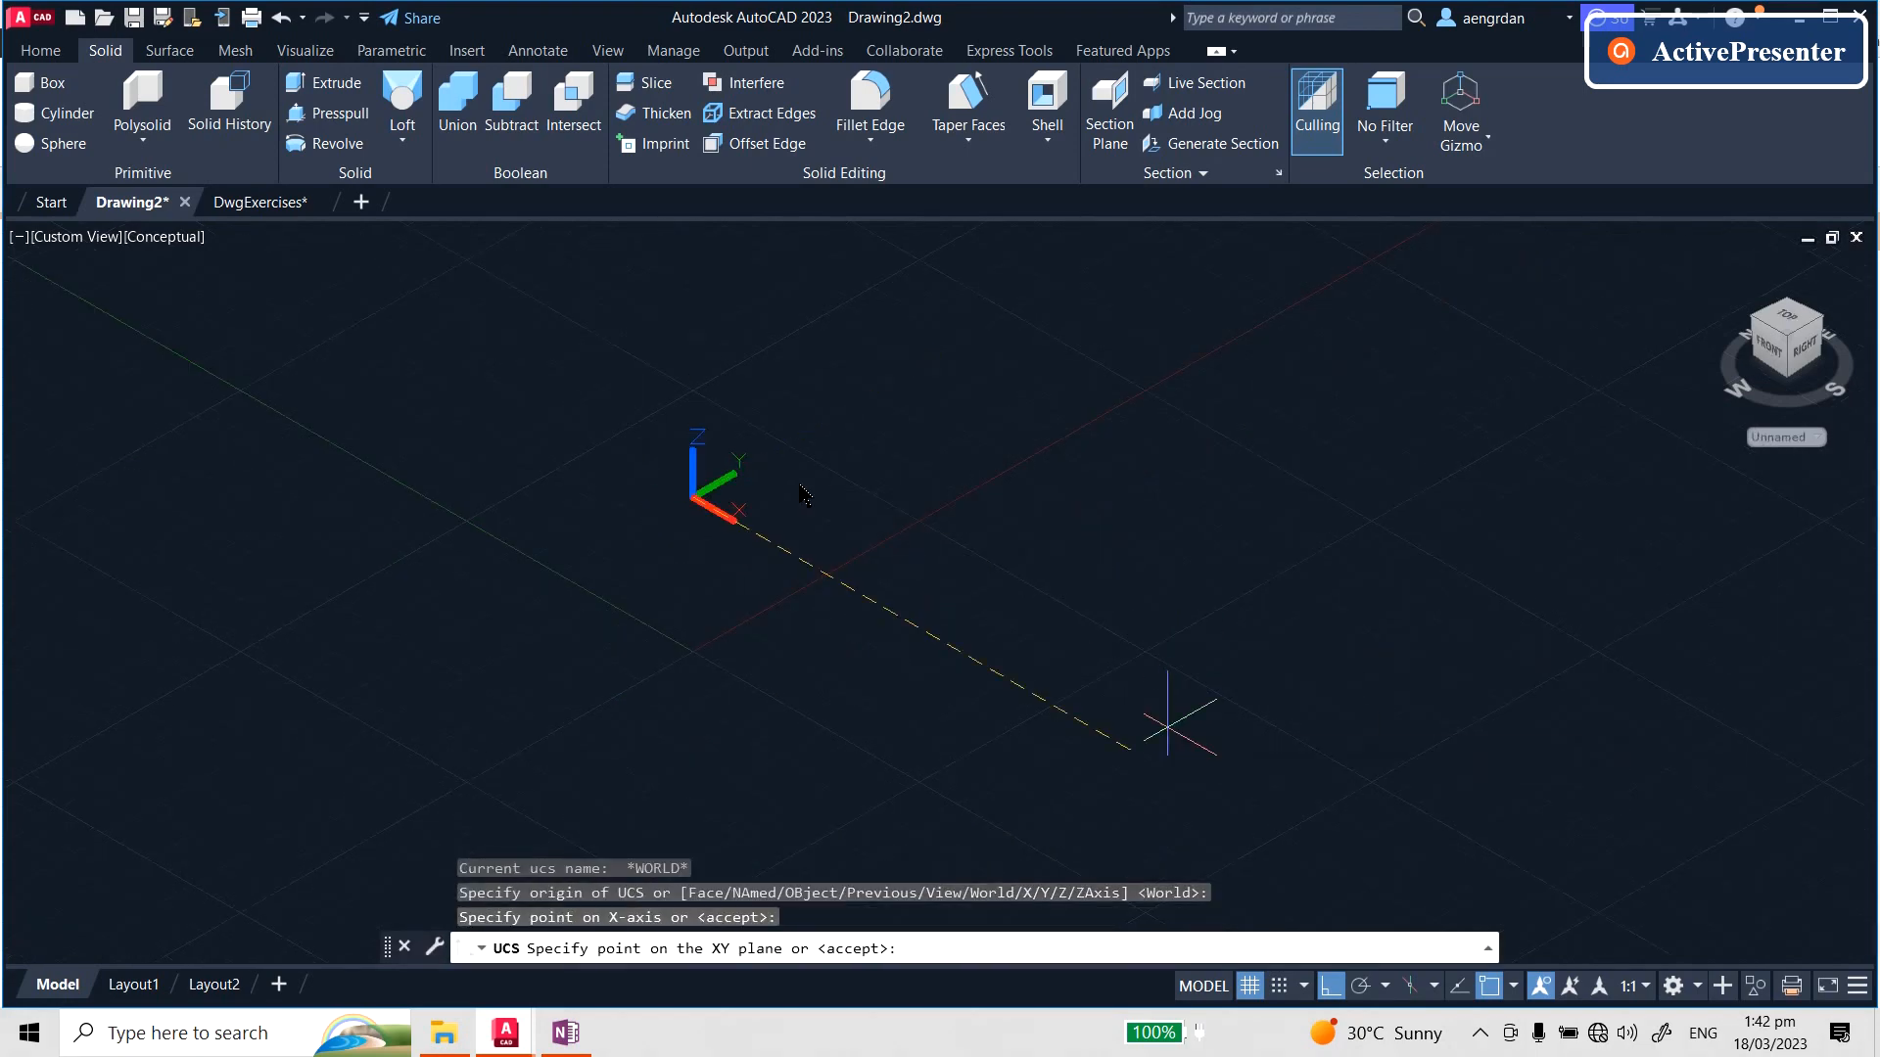
click(744, 342)
scroll(775, 459, up, 2)
scroll(620, 508, up, 2)
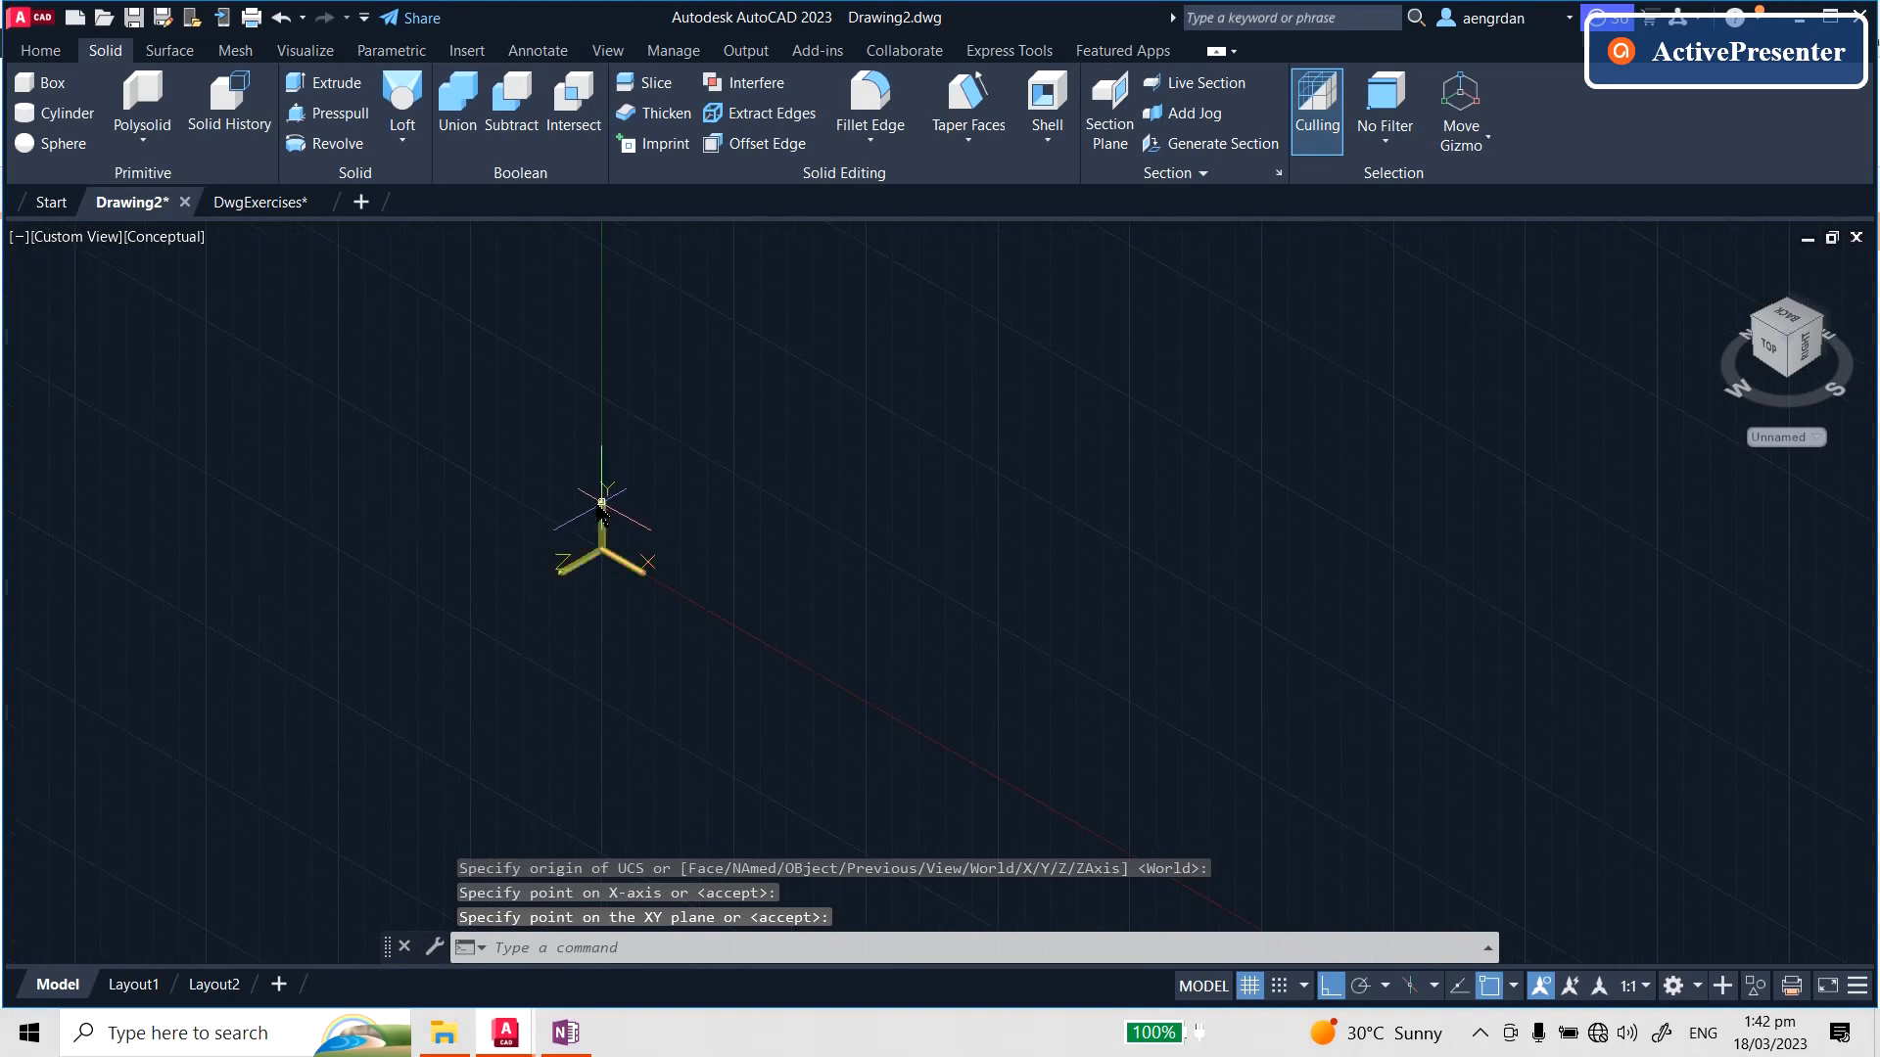
- Draw an upright rectangle about 30,000 units high in the XY plane, on the positive X side of the UCS origin
text(re)
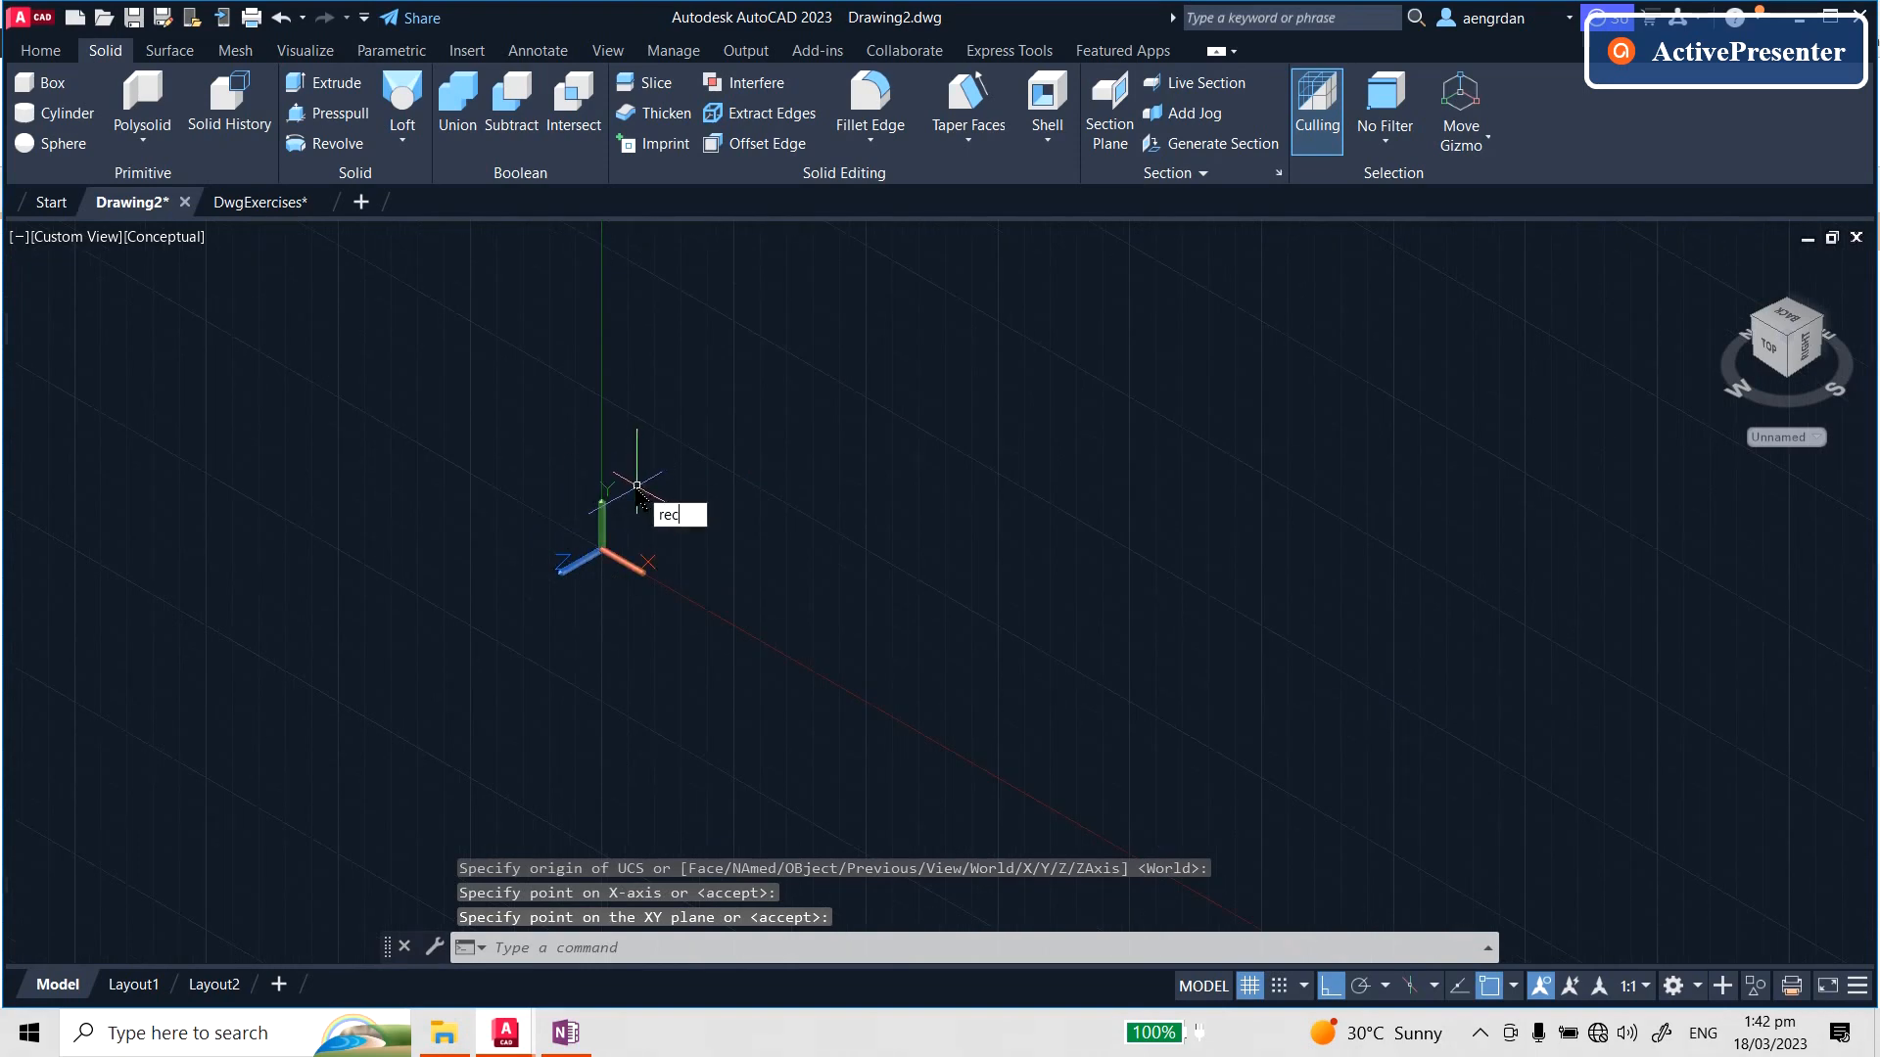
text(c)
key(Return)
click(705, 432)
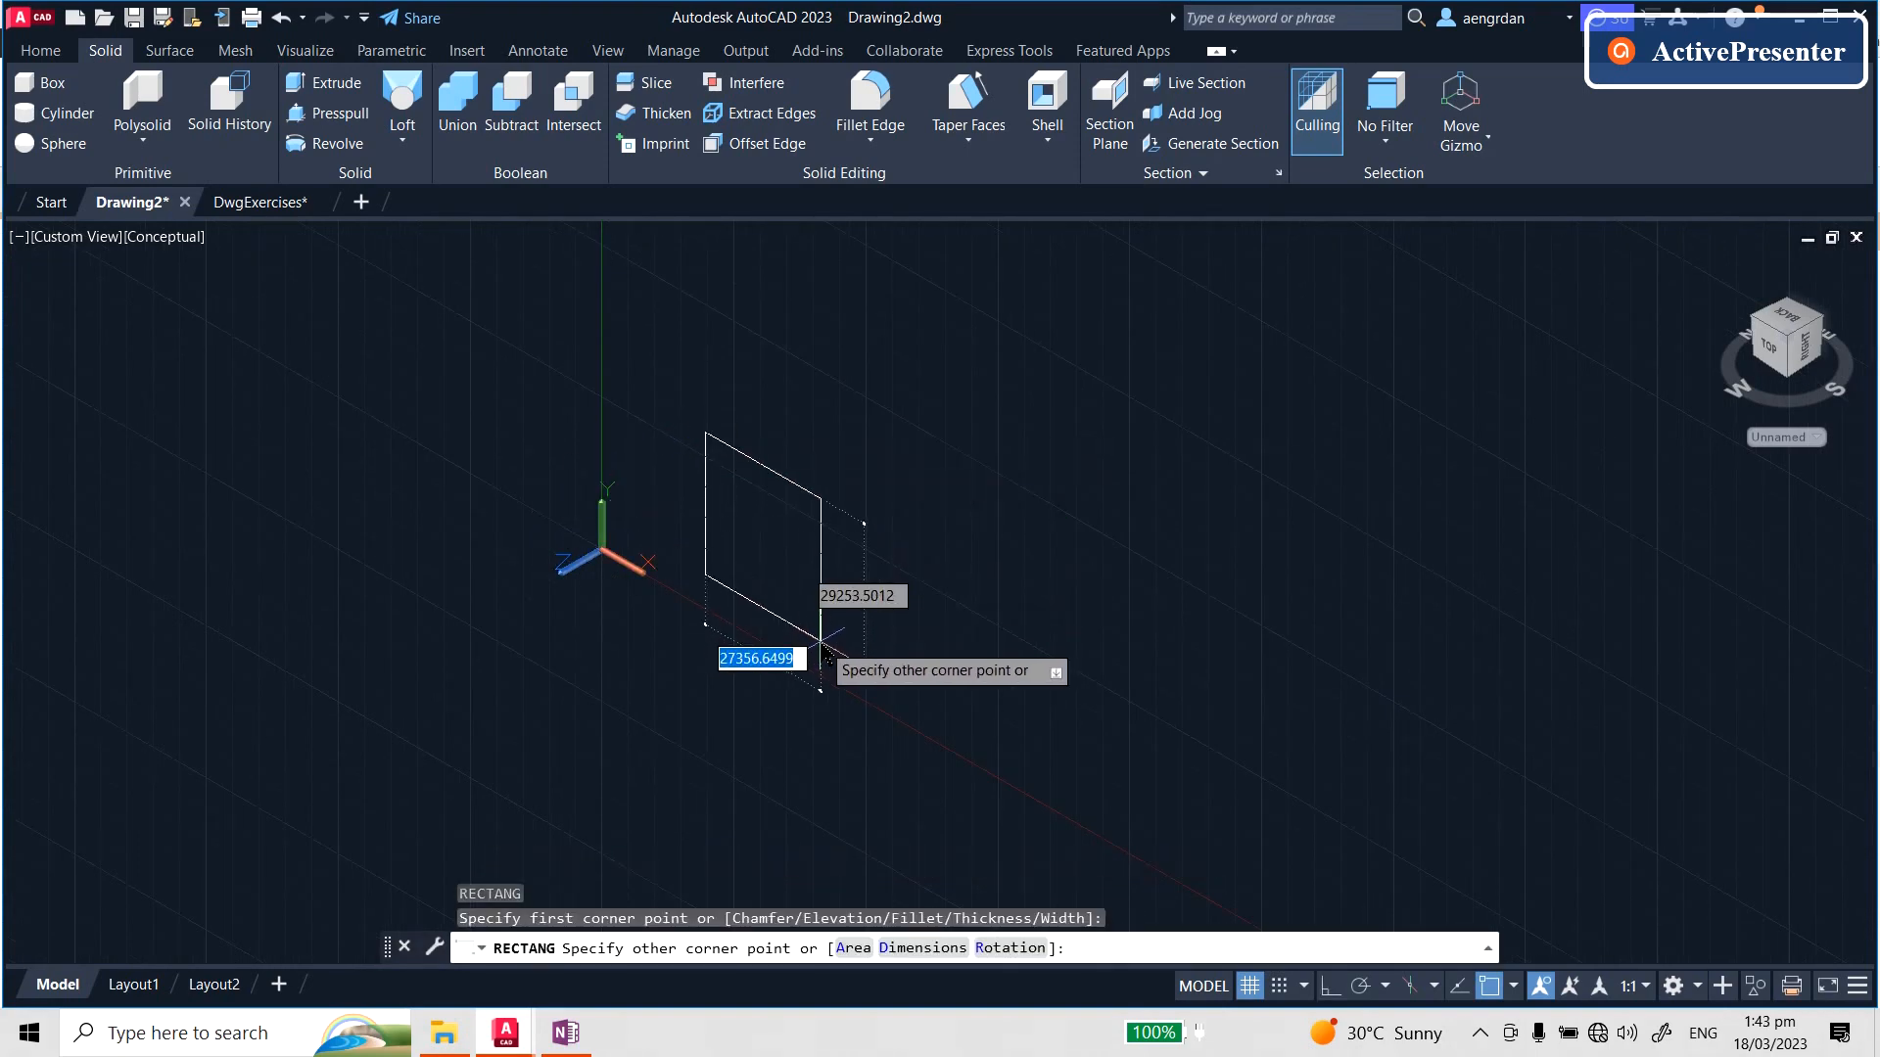
click(812, 644)
scroll(740, 571, up, 2)
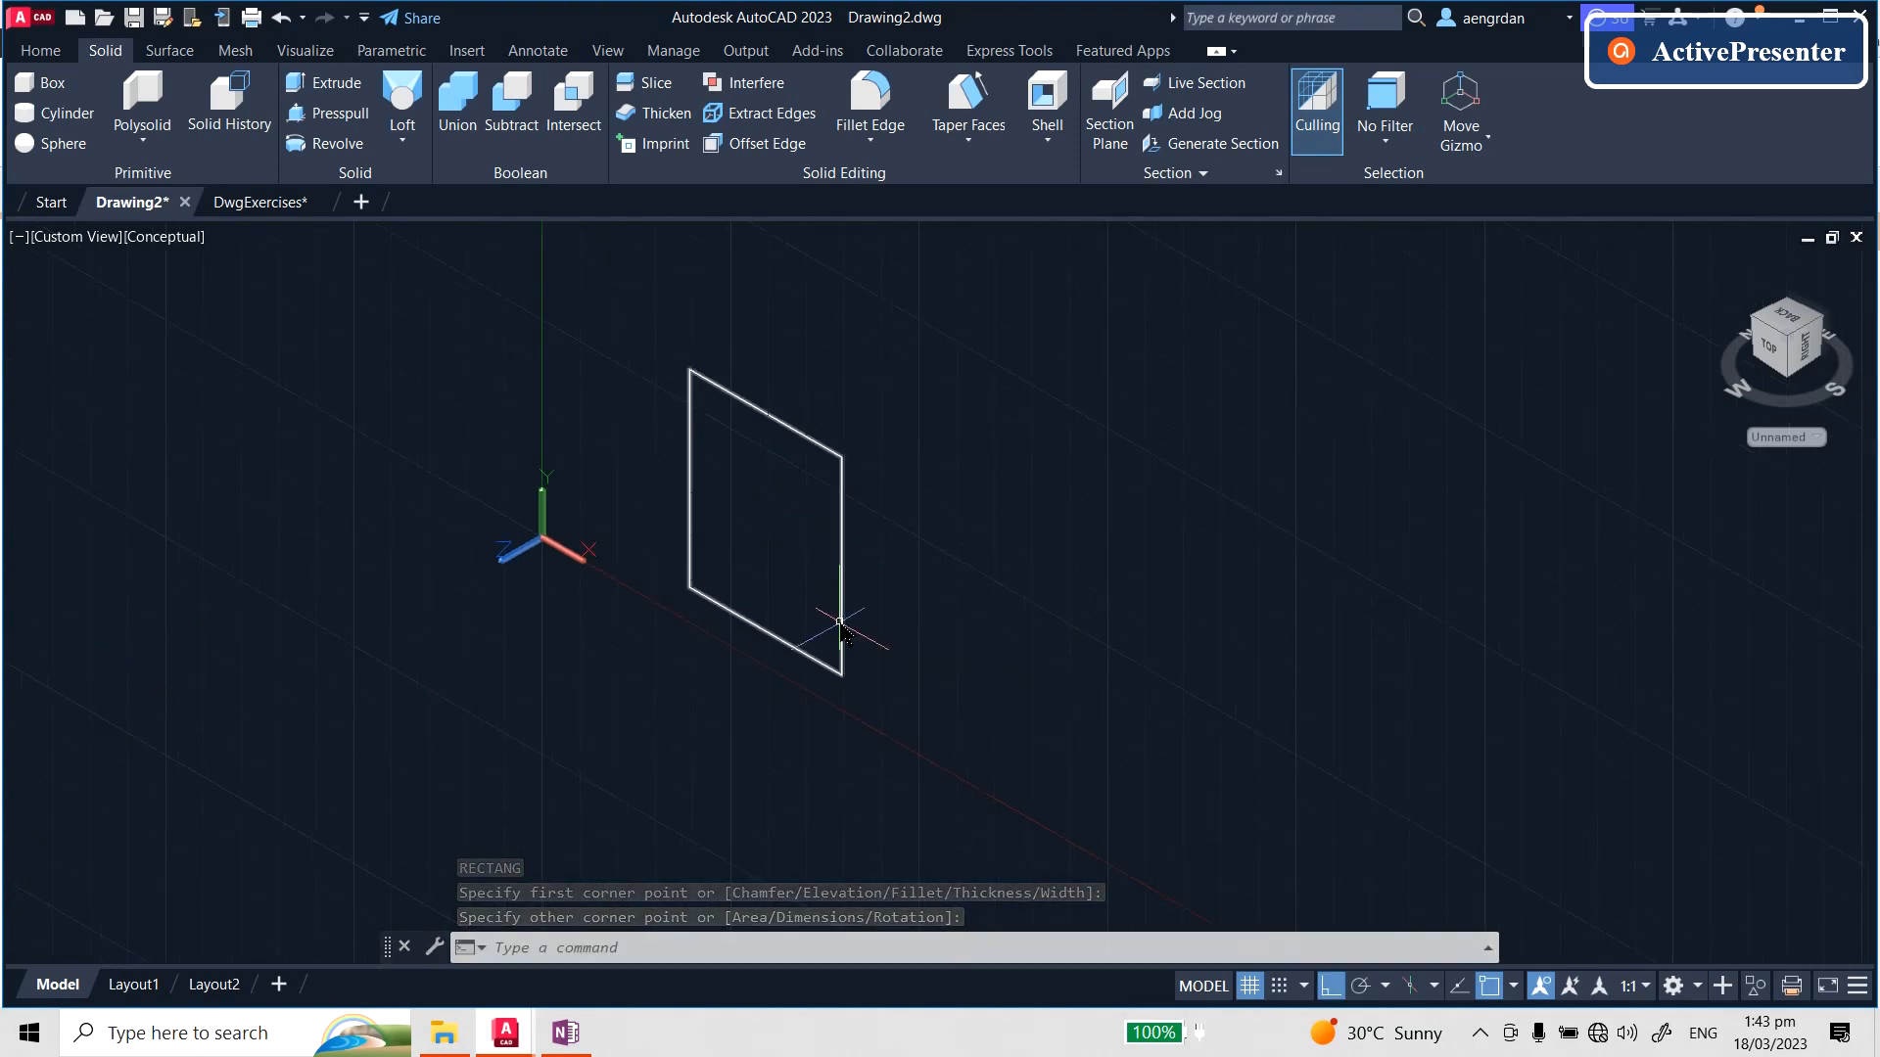
- Draw a two-point circle whose diameter runs from the midpoint of the rectangle's top edge to the midpoint of its bottom edge
text(c)
key(Return)
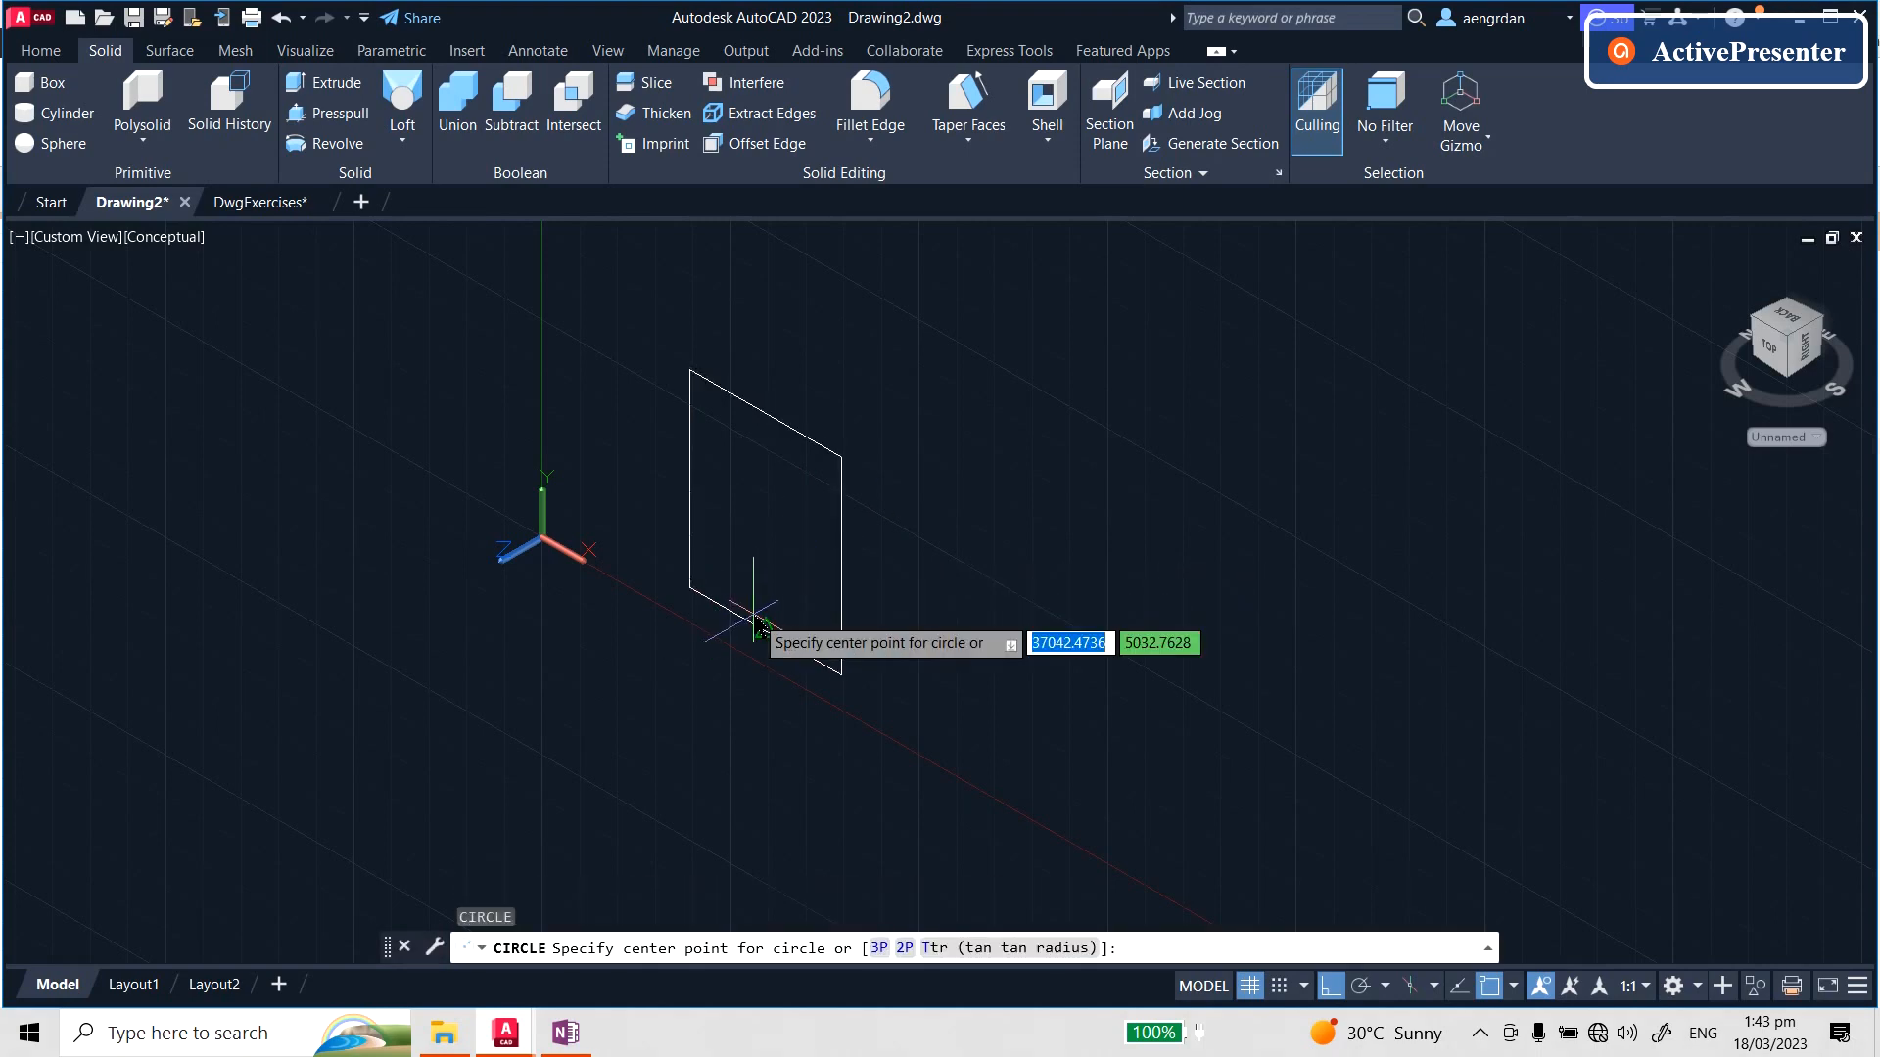
text(2p)
key(Return)
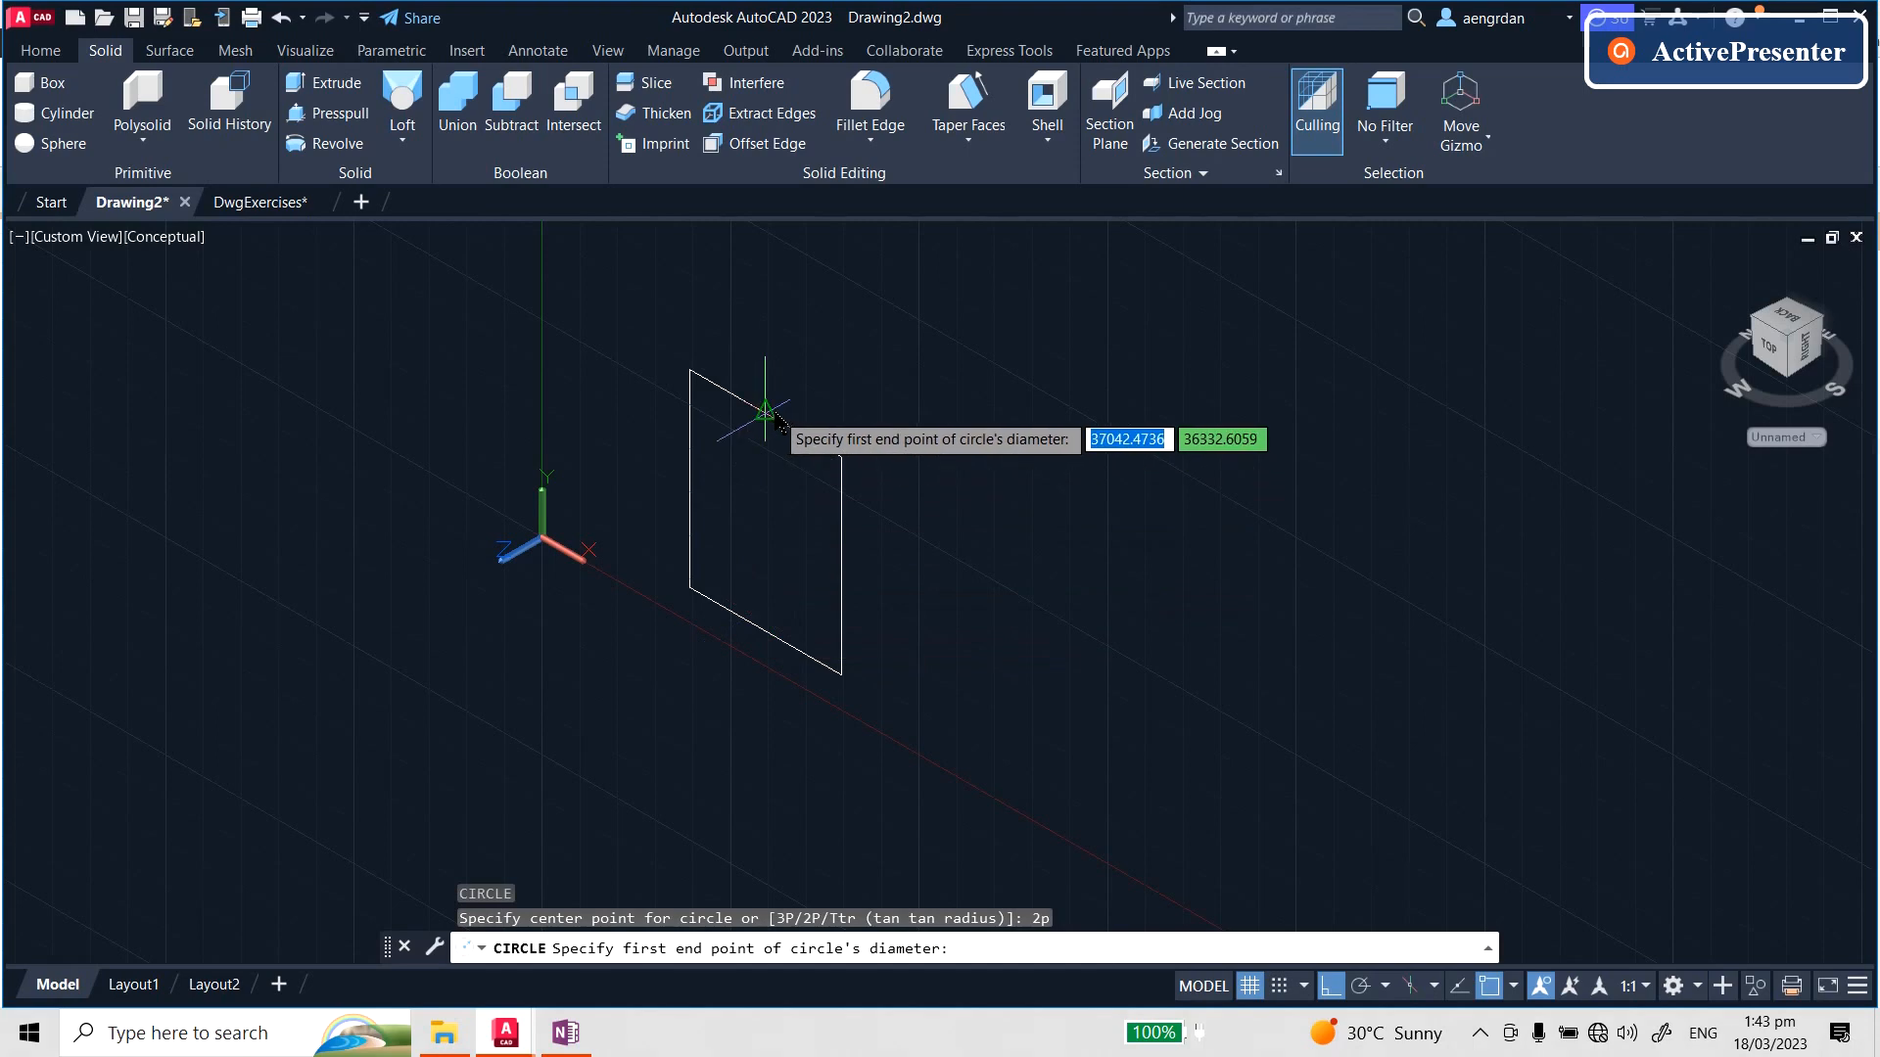
click(765, 412)
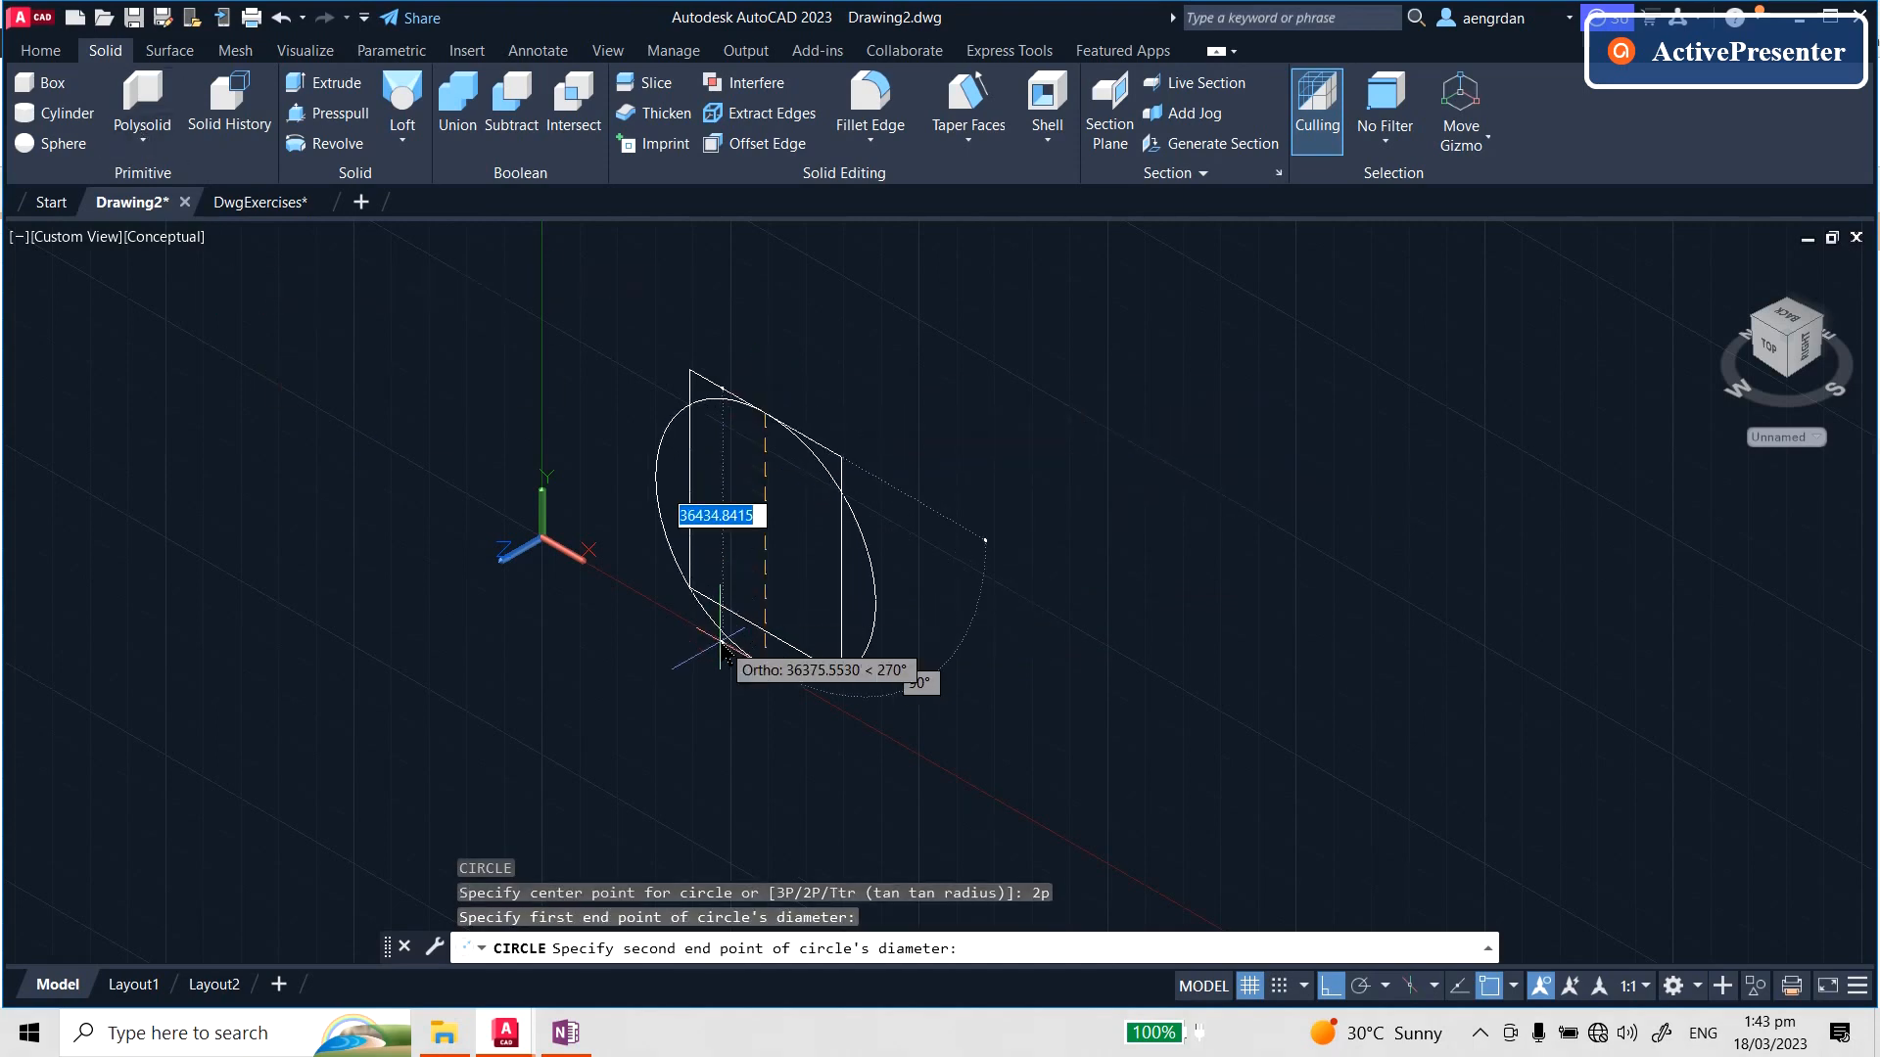
click(766, 627)
key(Escape)
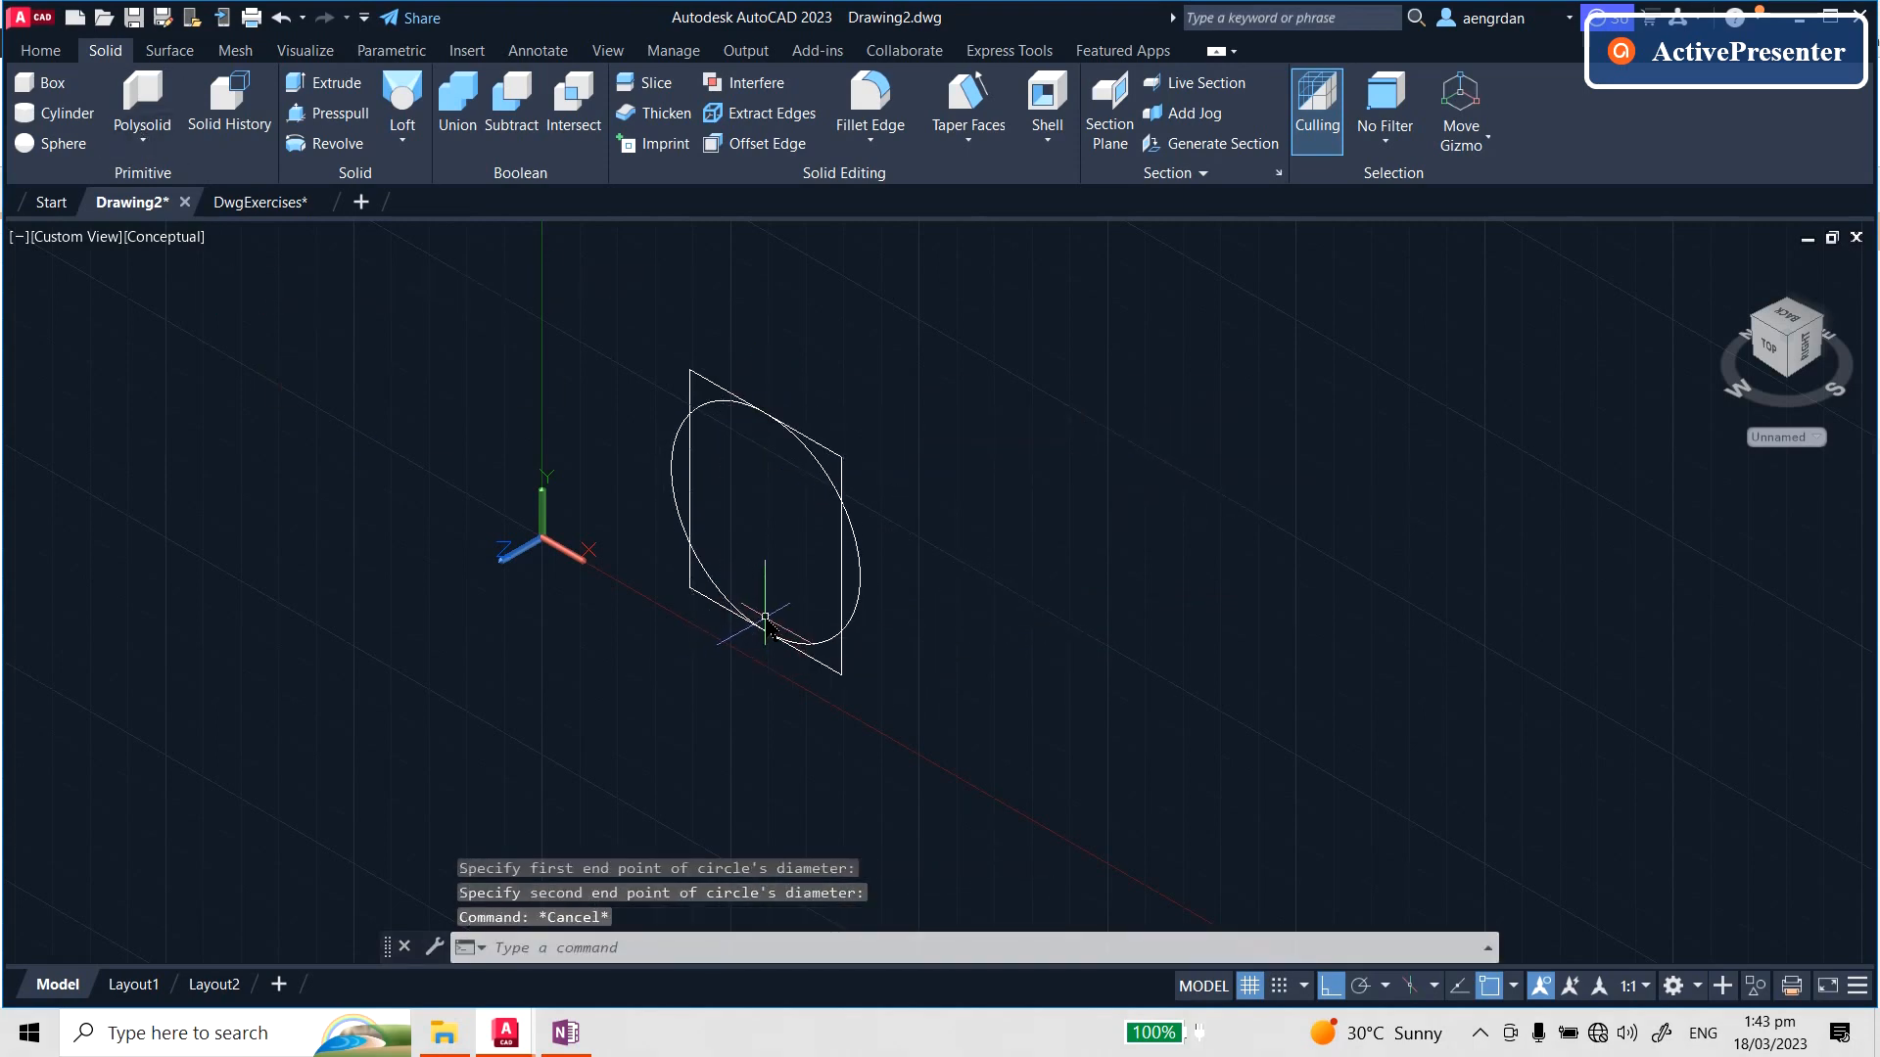
- Move the circle about 123,650 units along the positive Z axis, away from the rectangle
text(m)
key(Return)
click(852, 531)
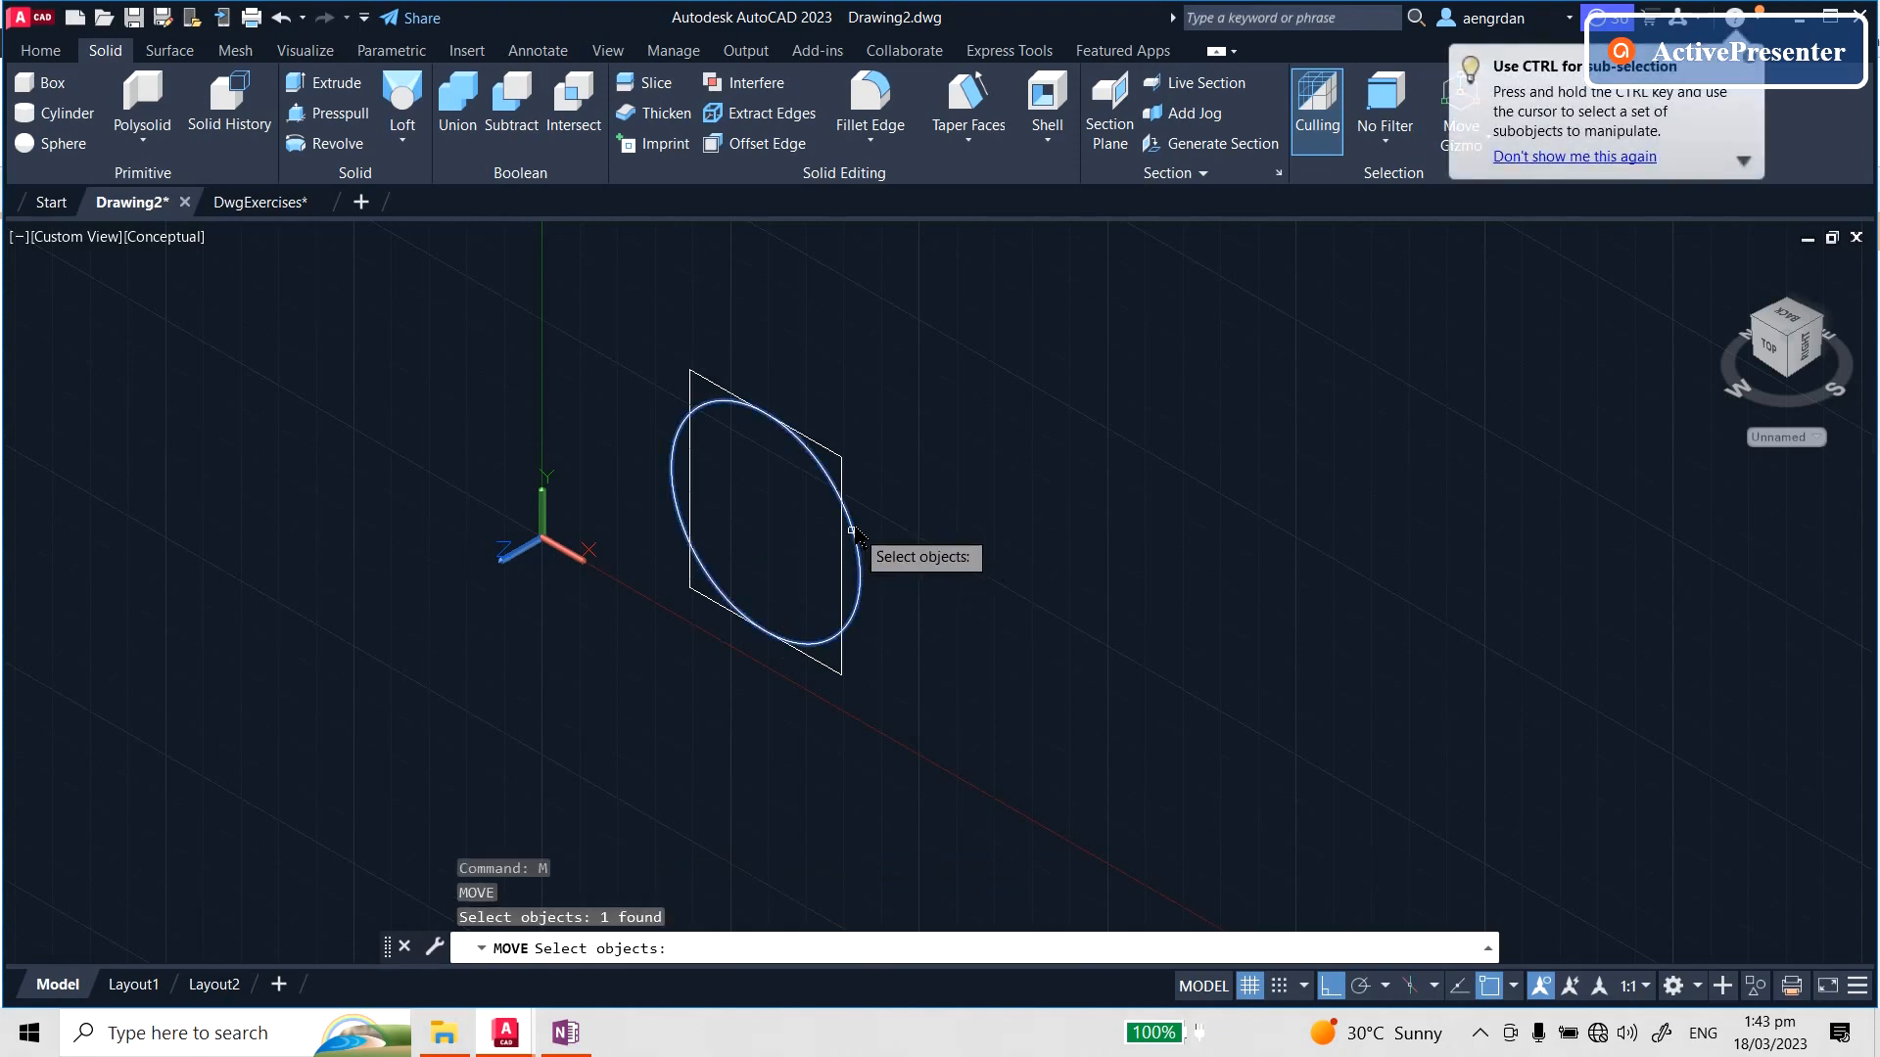
scroll(948, 433, down, 2)
key(Return)
click(1153, 561)
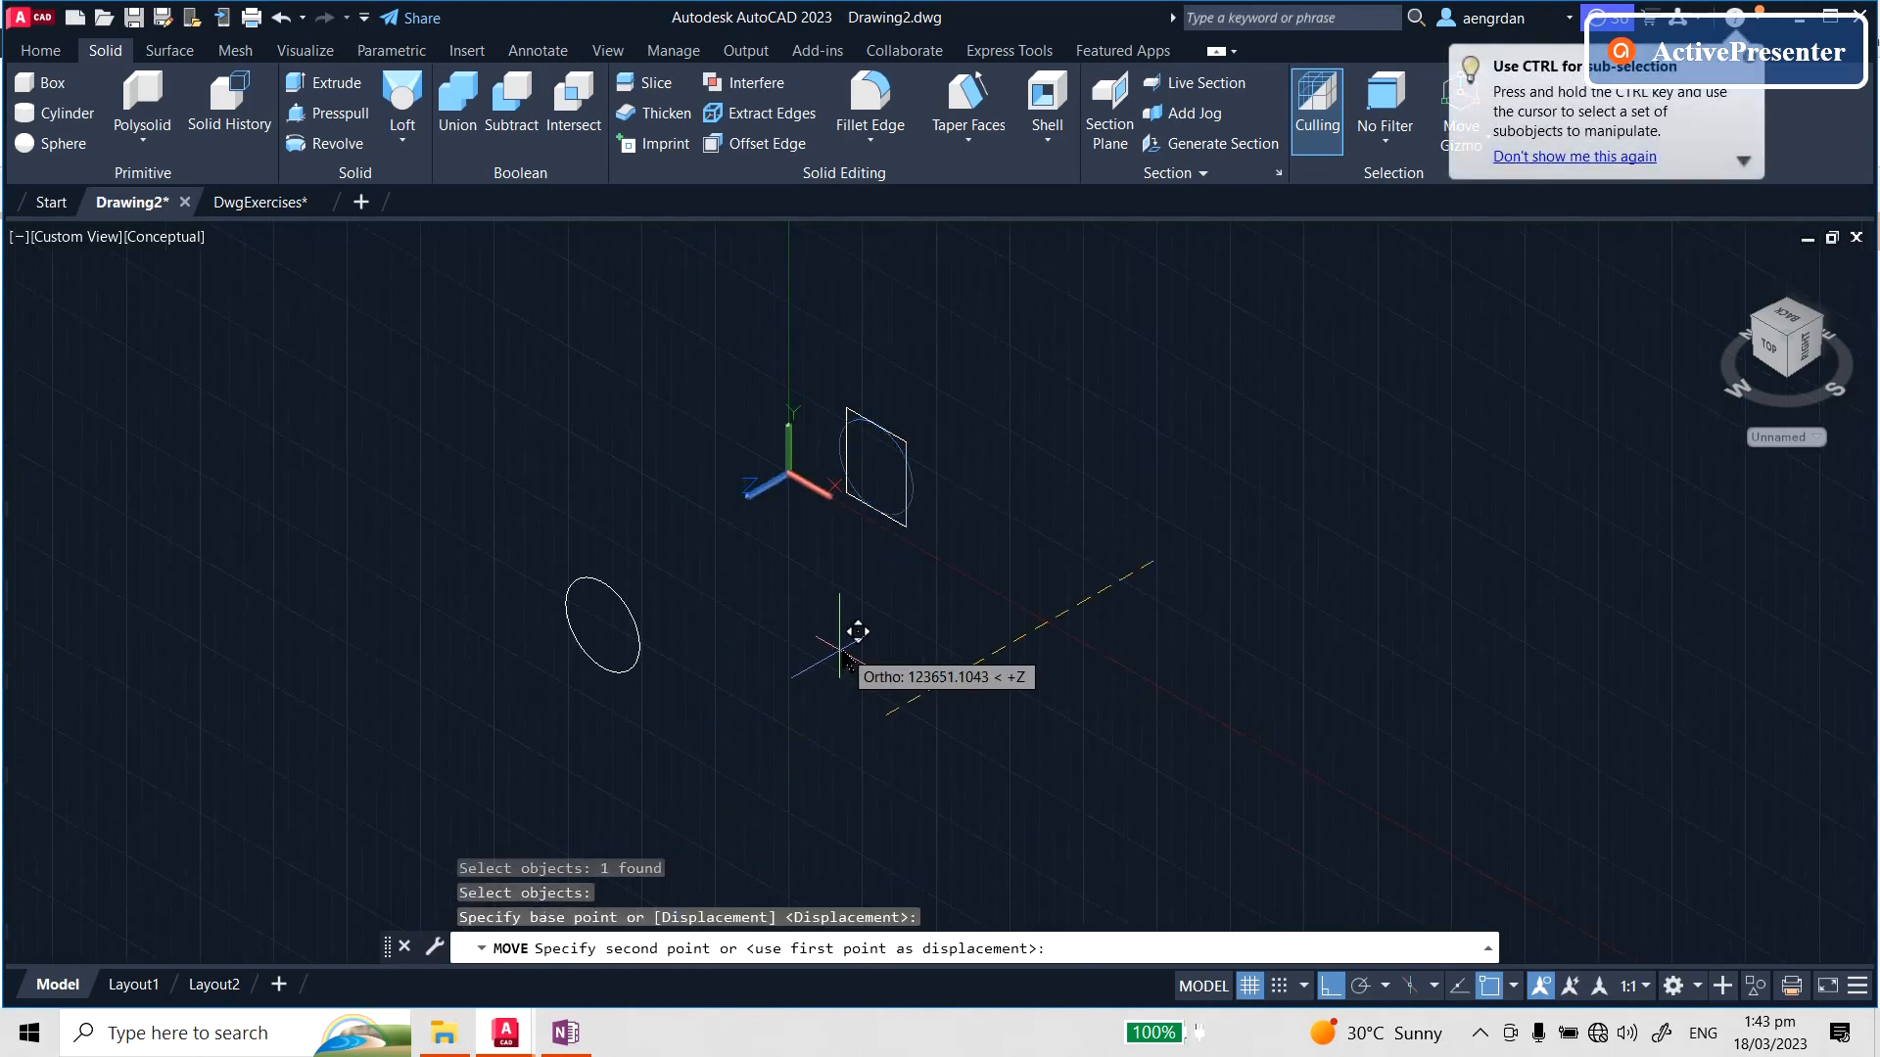
click(840, 648)
scroll(754, 470, up, 2)
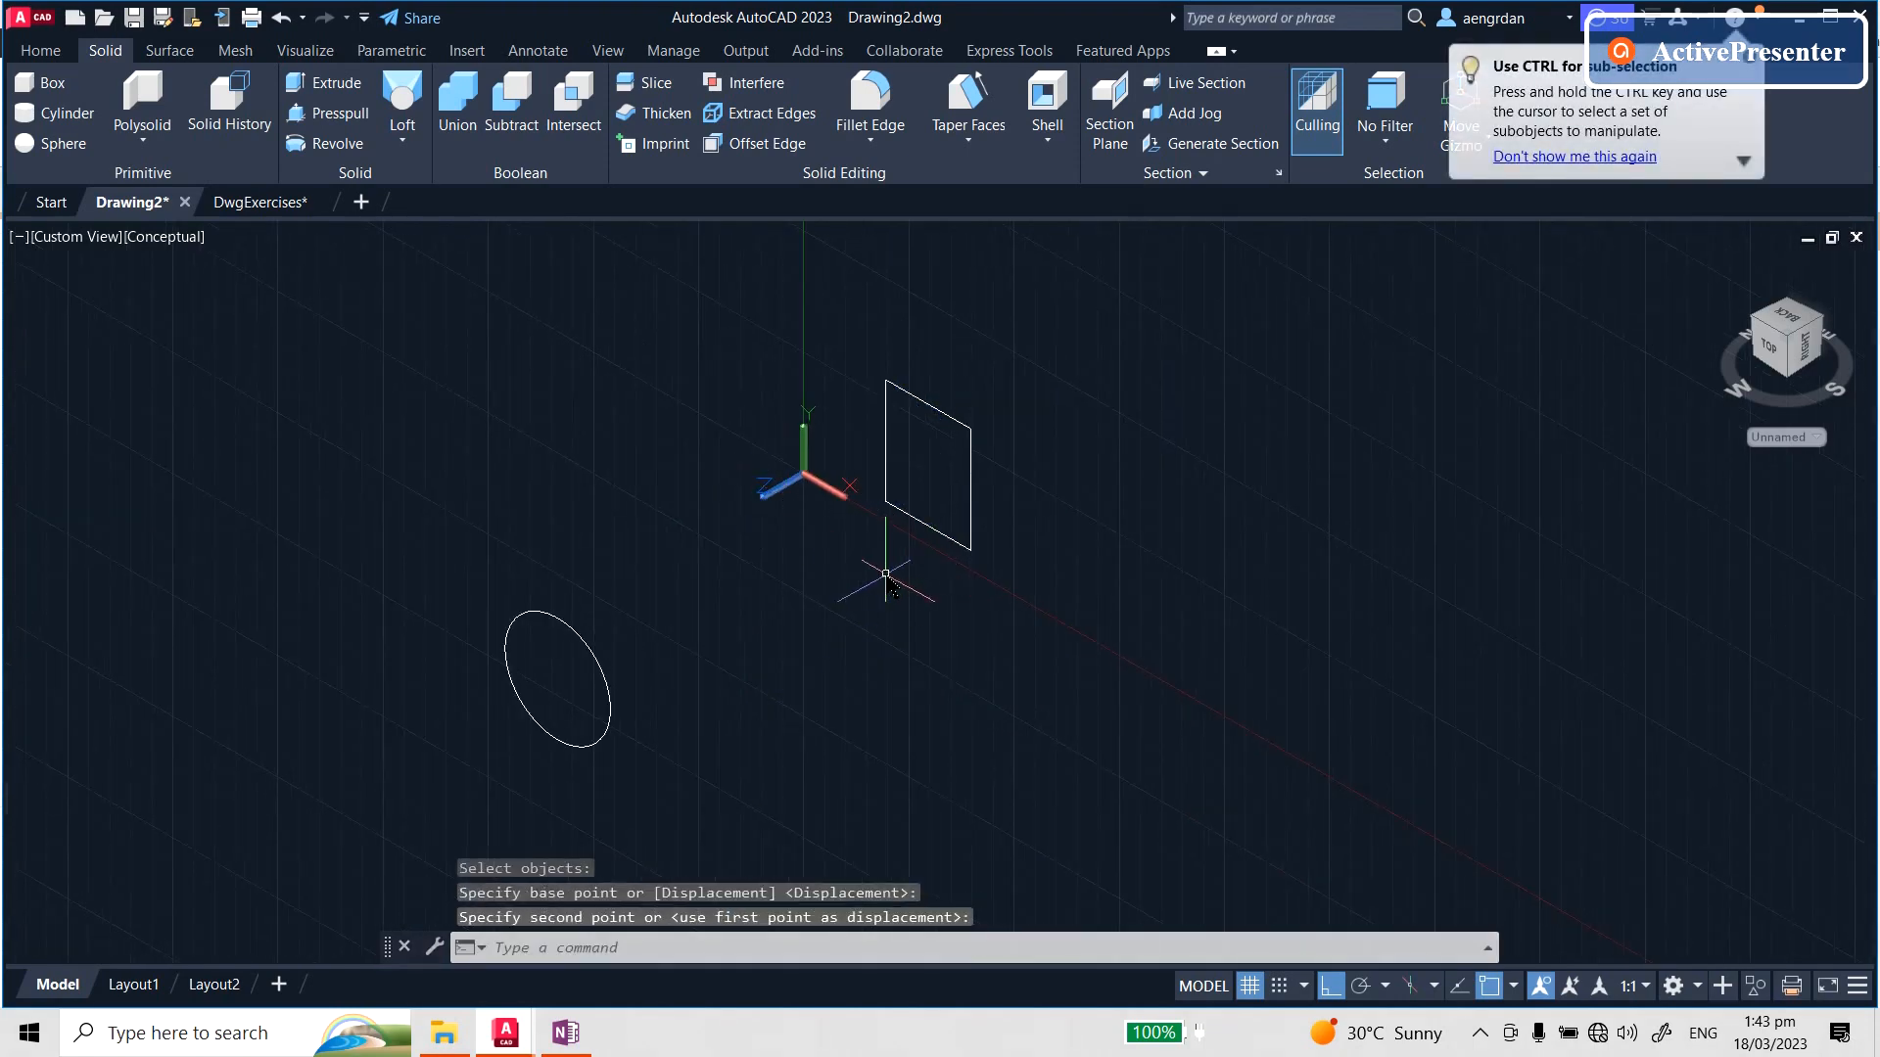
scroll(885, 575, up, 1)
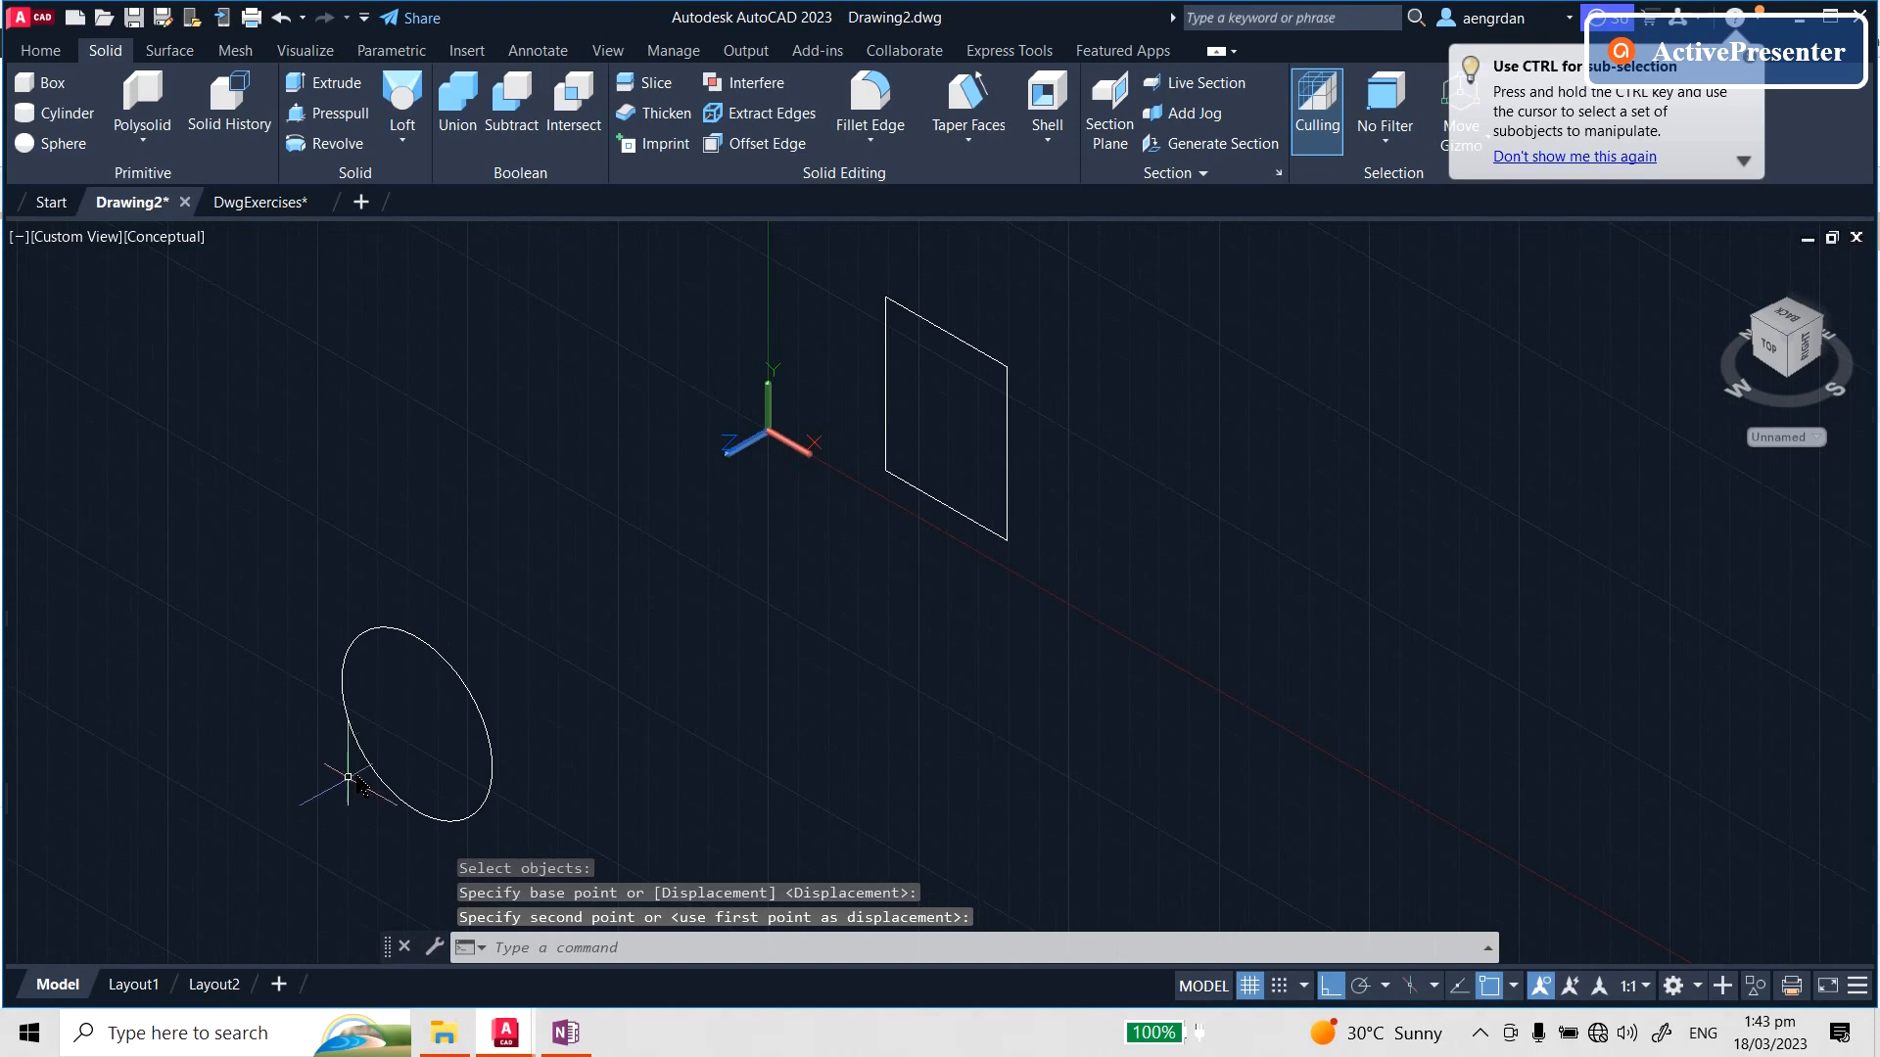
- Loft a solid from the rectangle to the circle, using the Cross sections only option
click(399, 95)
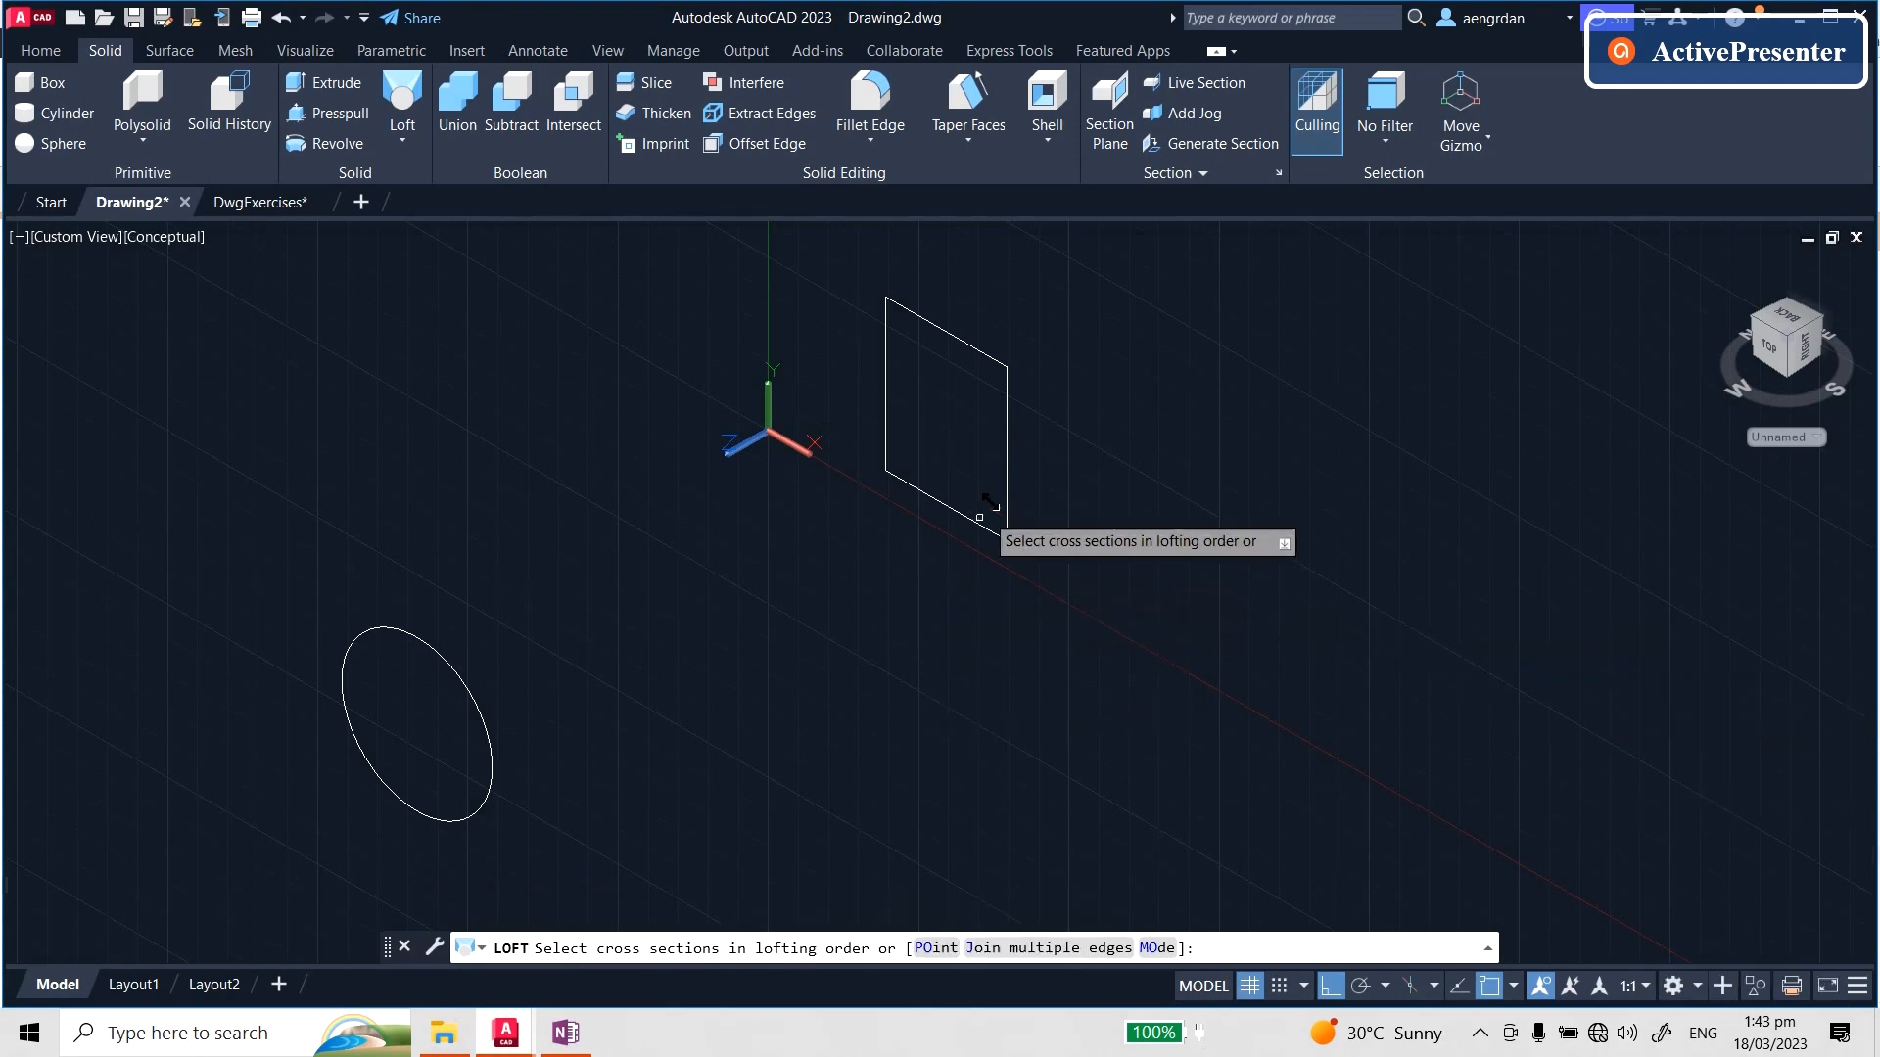
click(1007, 462)
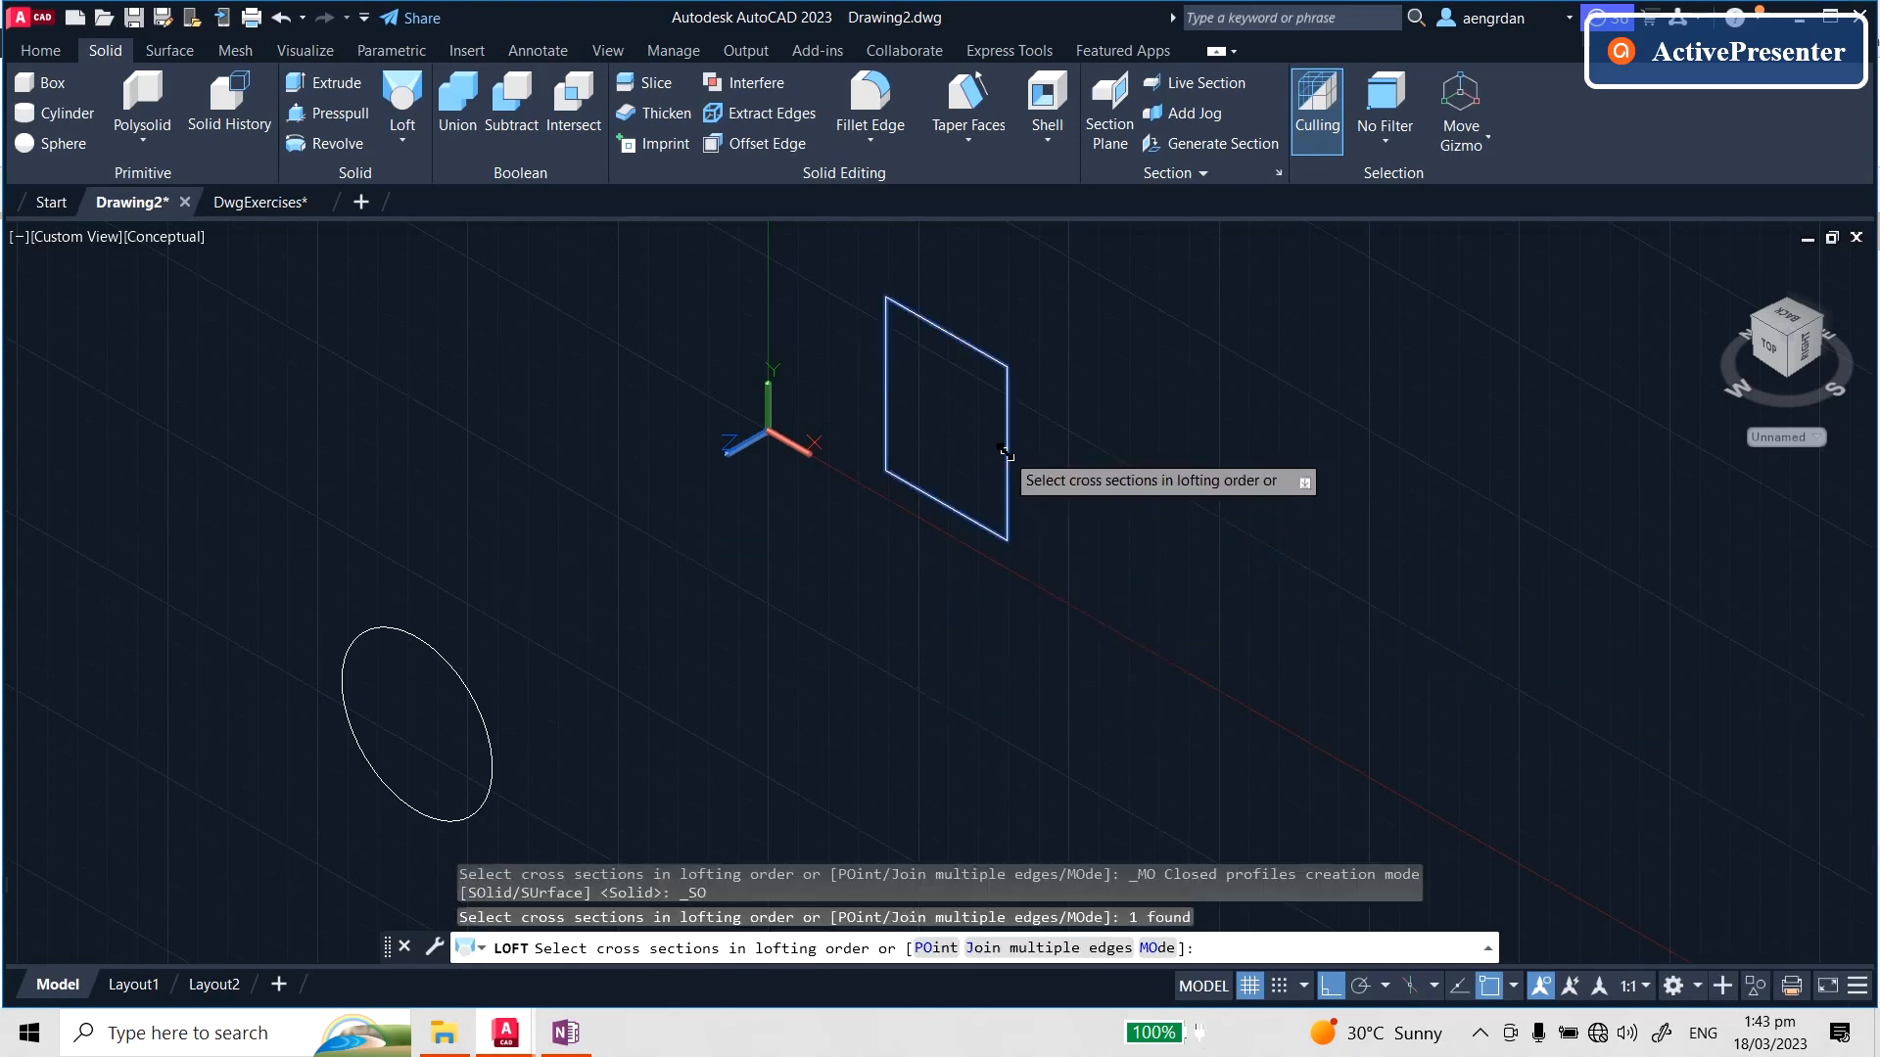
click(439, 649)
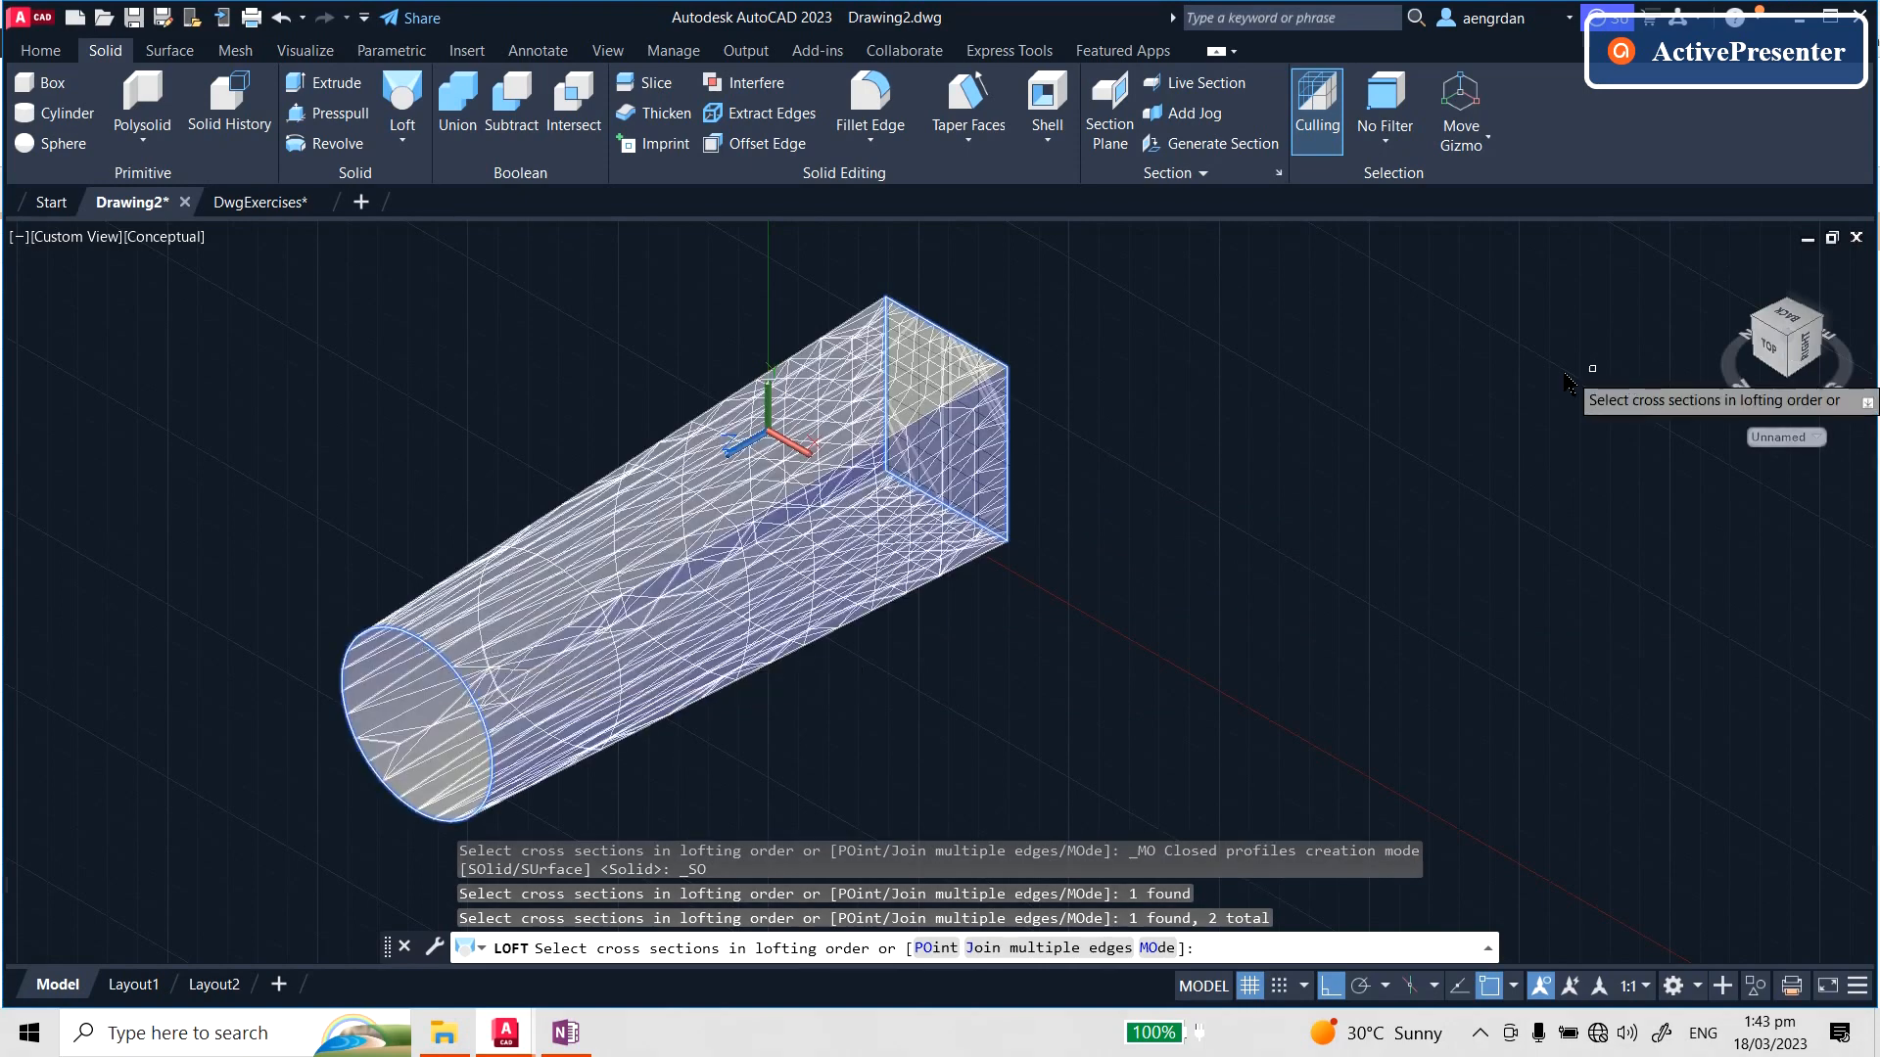
key(Return)
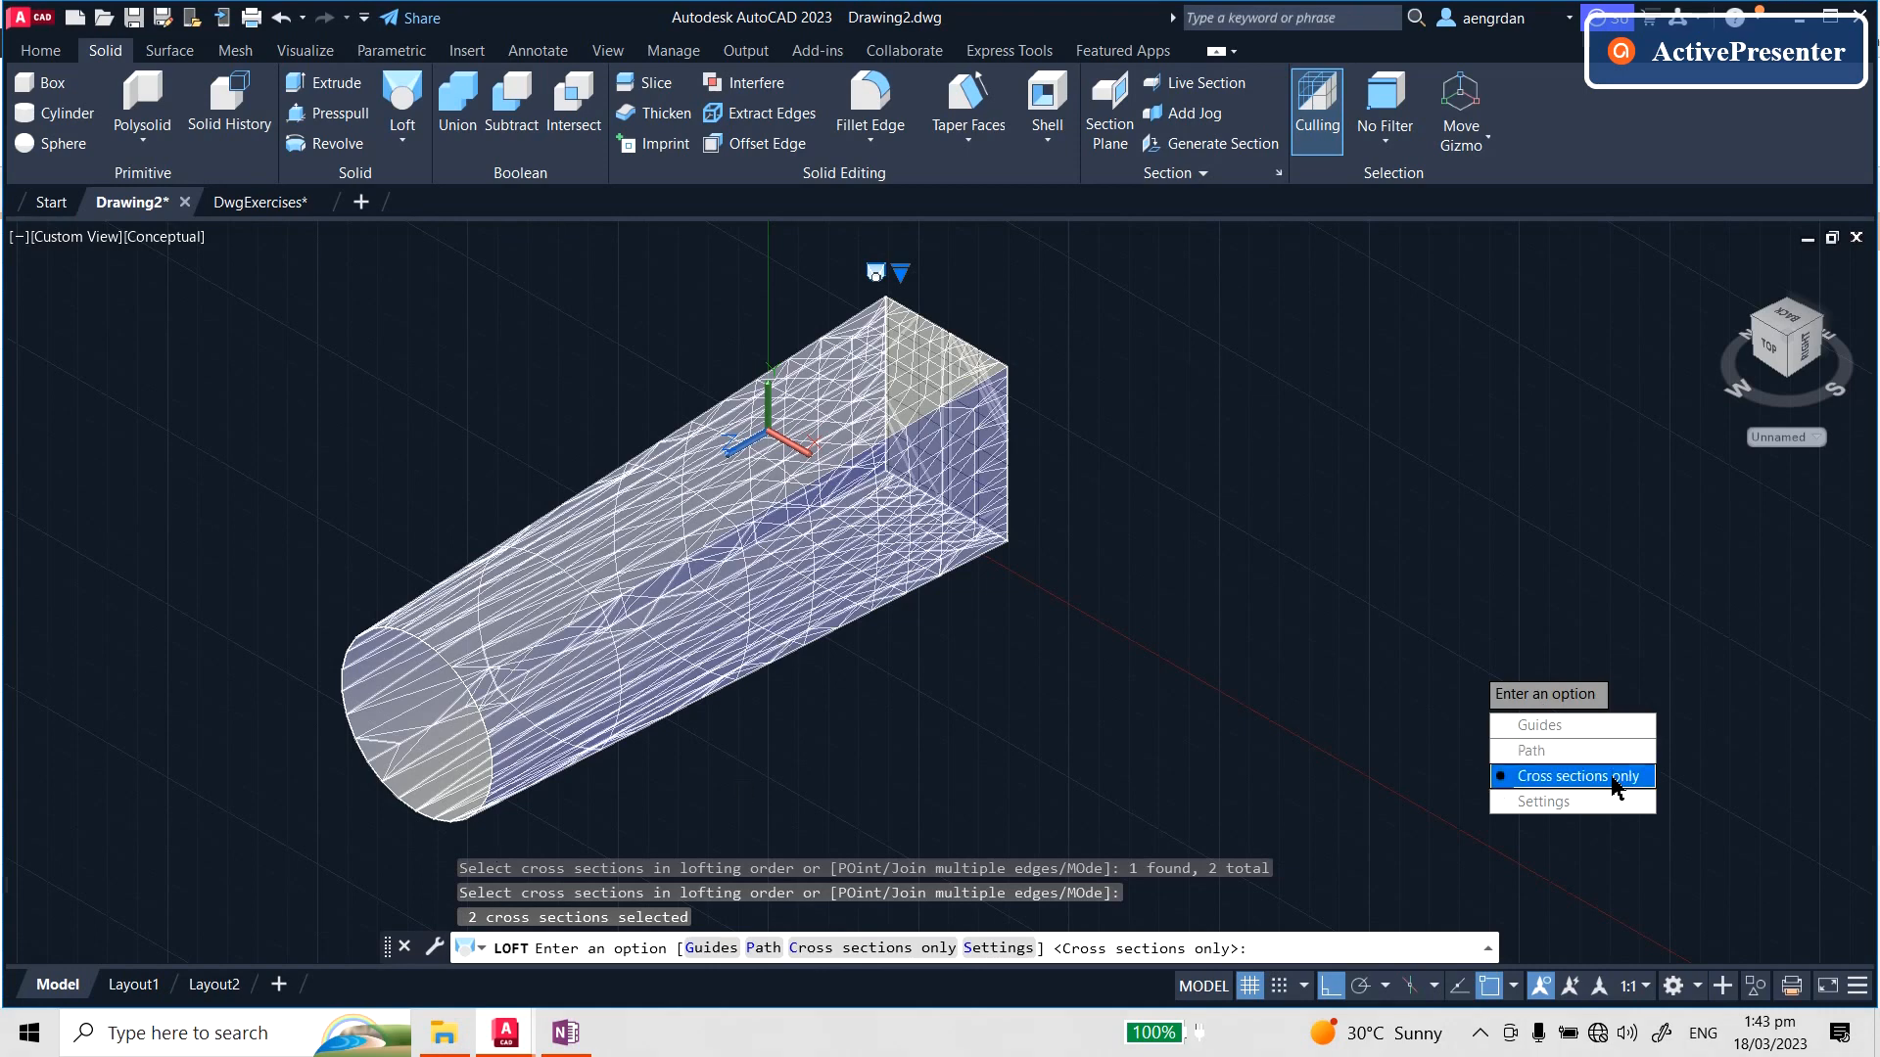
click(1523, 782)
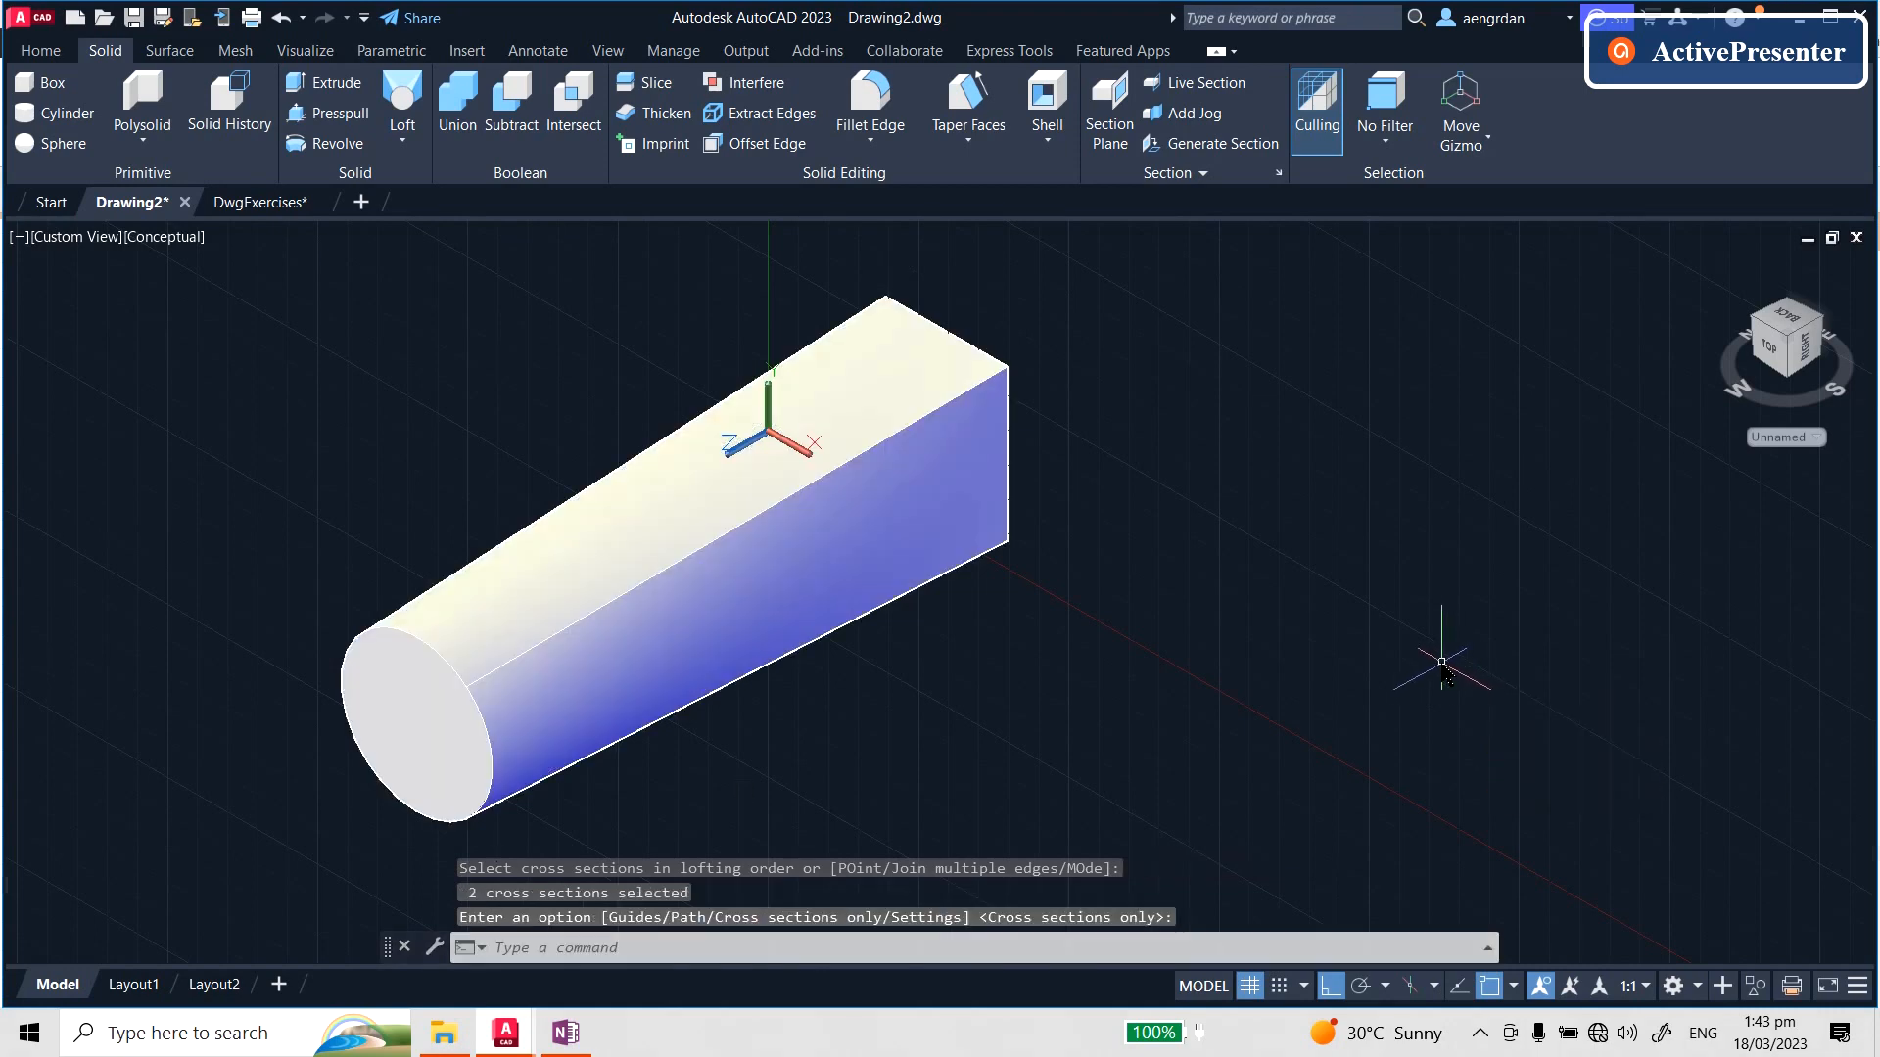
- Turn off the drawing grid and inspect the lofted solid from its rectangular and circular ends
mouse_move(915, 621)
shift+middle_down()
mouse_move(564, 647)
mouse_move(407, 600)
mouse_move(449, 529)
mouse_move(749, 512)
mouse_move(814, 630)
mouse_move(884, 654)
shift+middle_up()
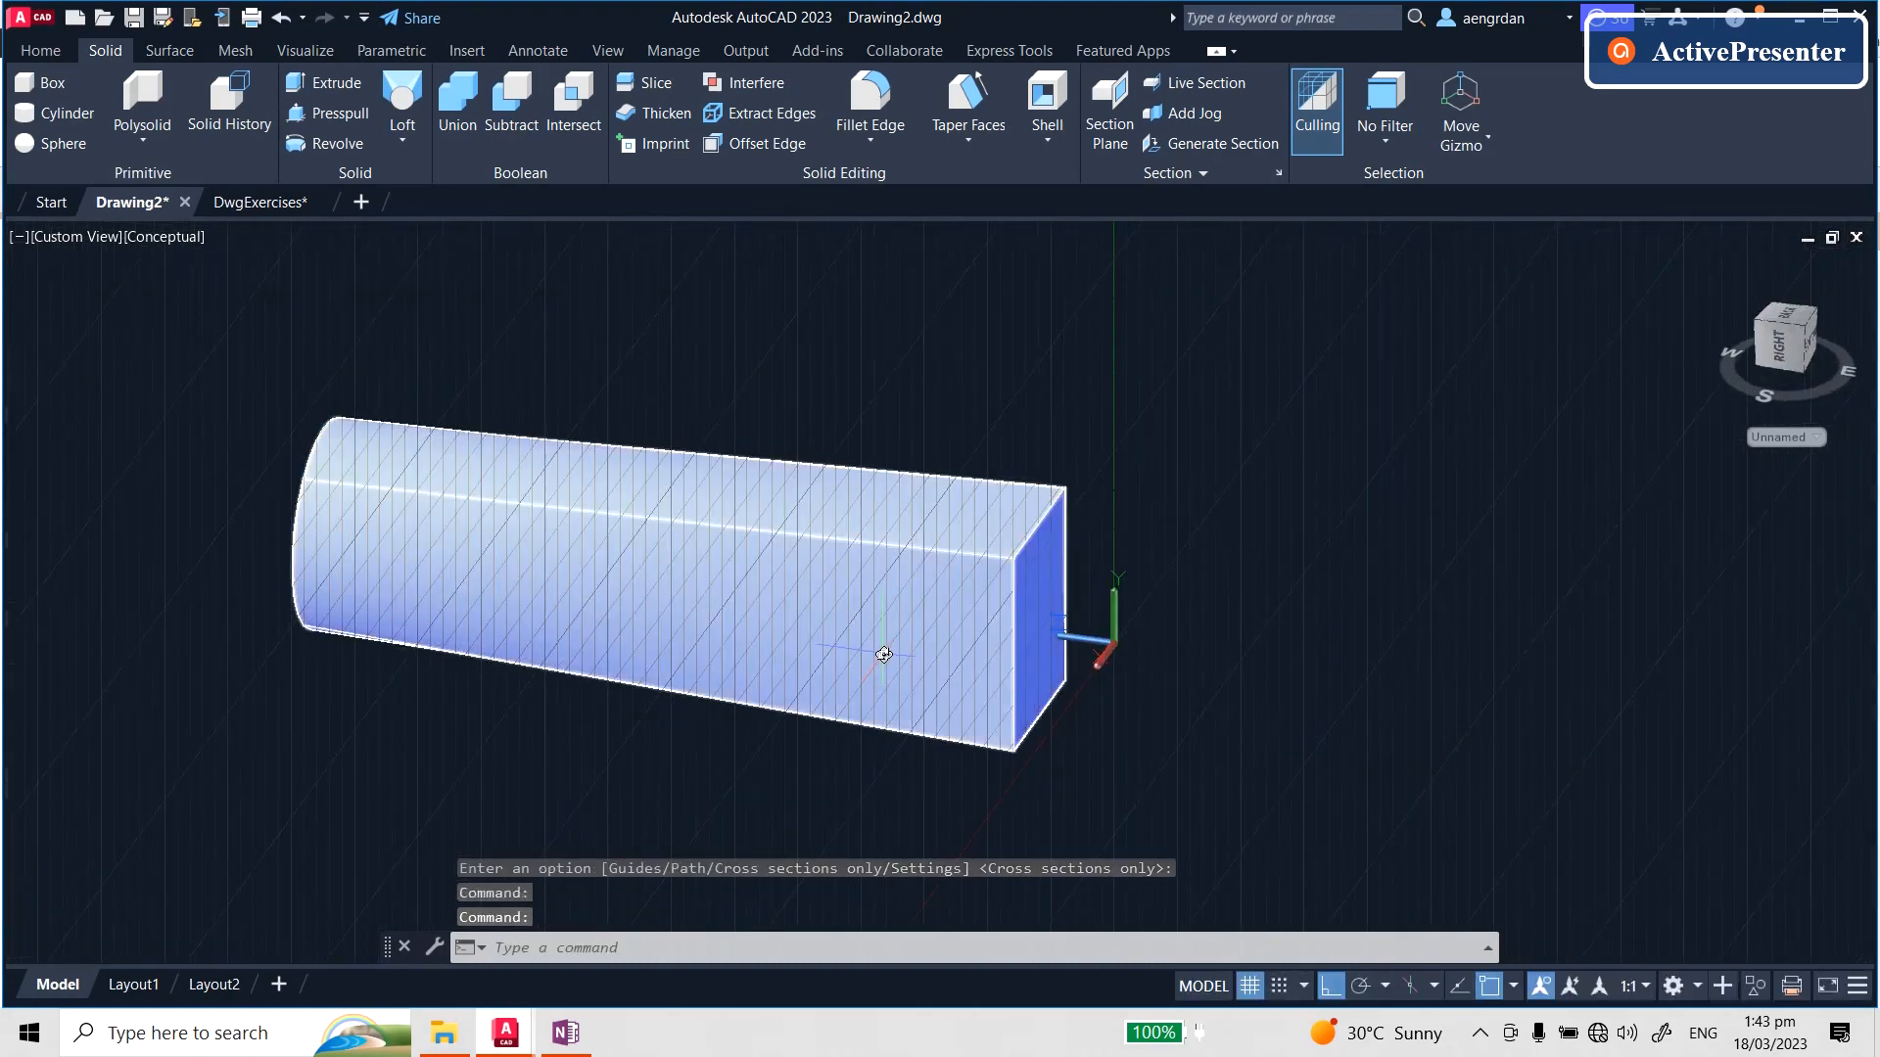
key(F7)
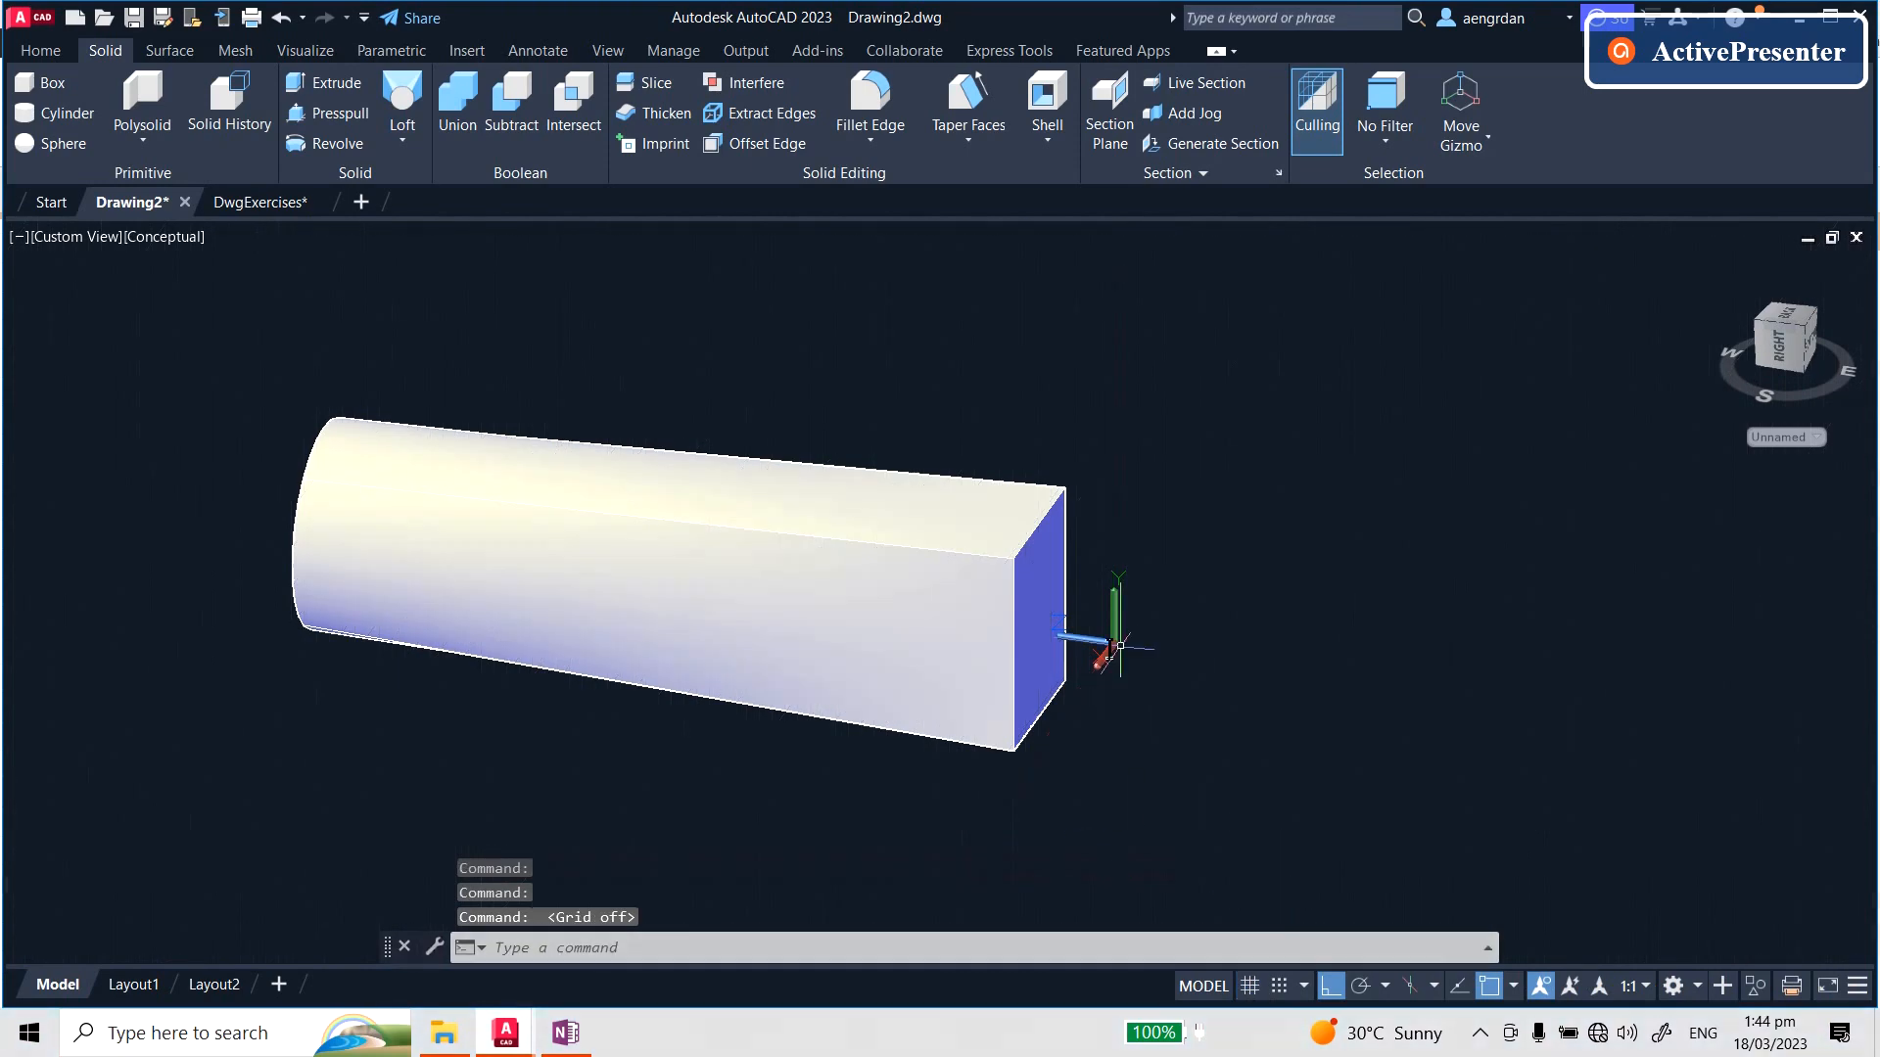
shift+middle_drag(1102, 650, 789, 742)
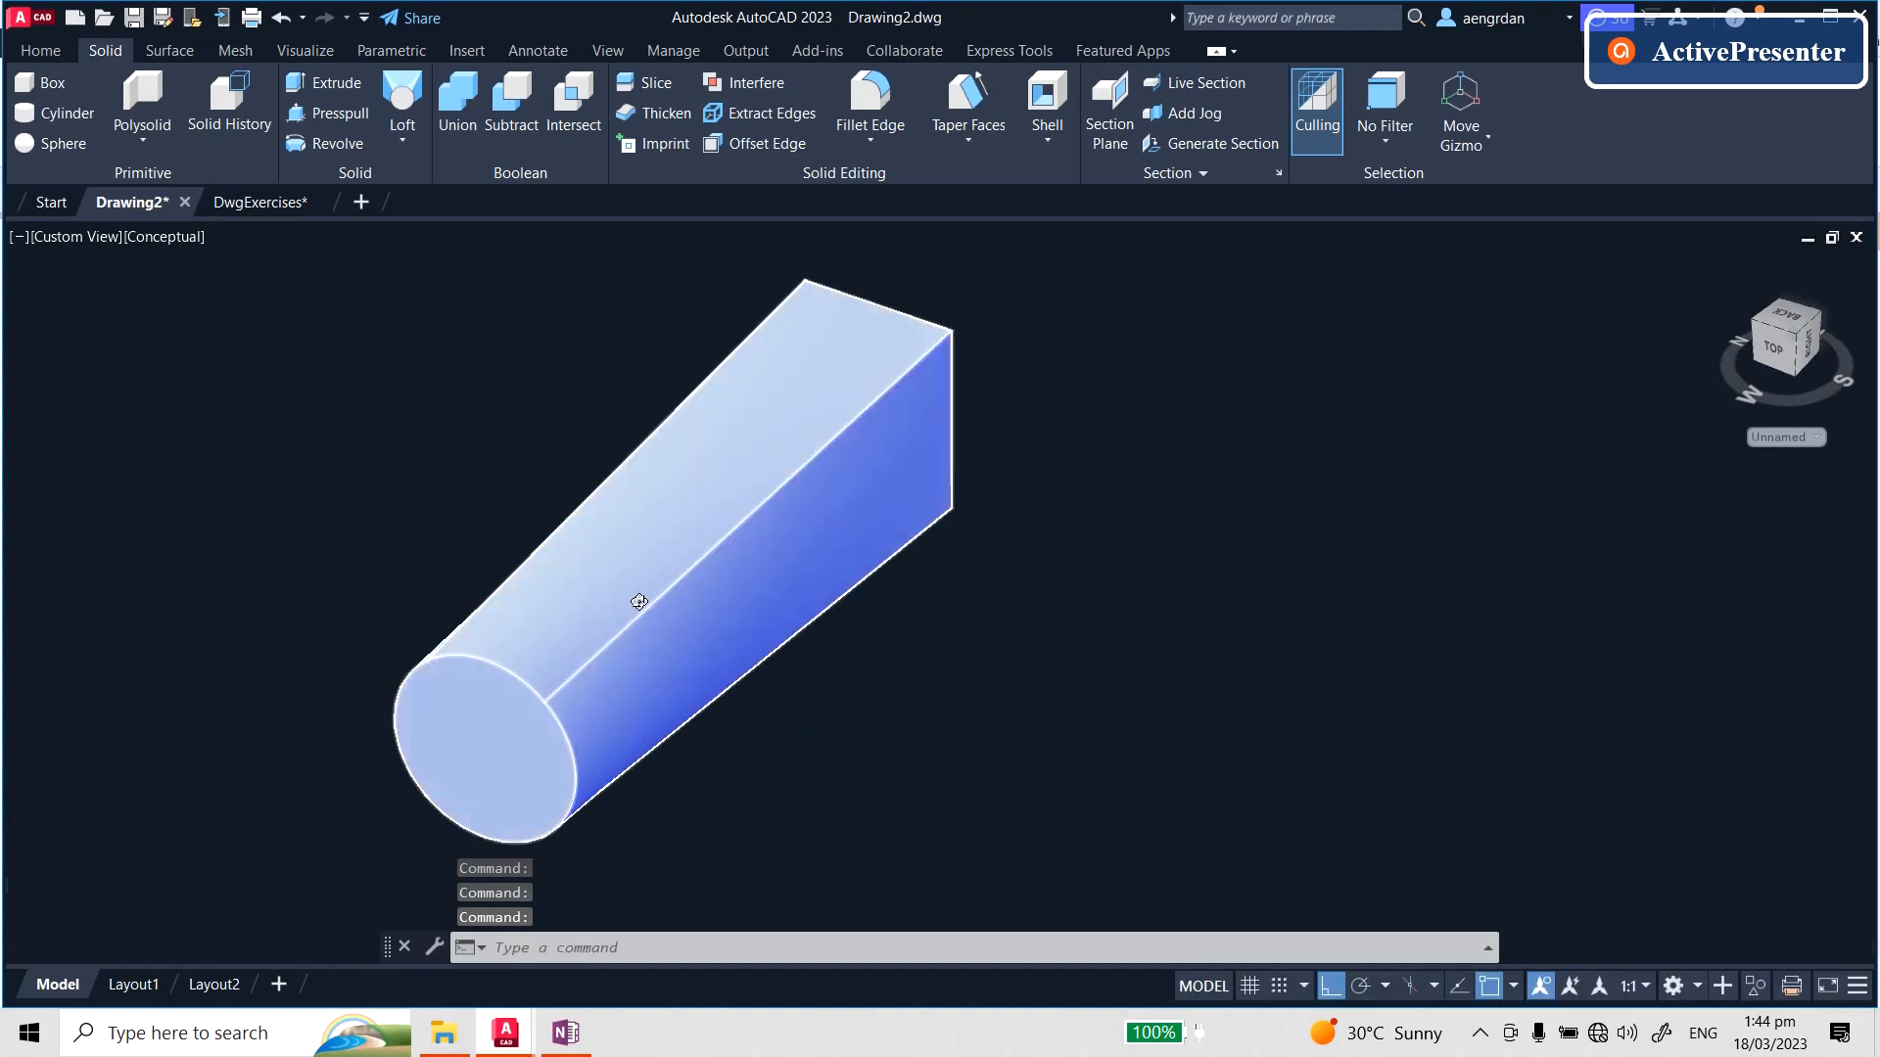
- Draw a circle with a radius of about 30,650 units in empty space on the positive X side of the solid
scroll(636, 601, down, 2)
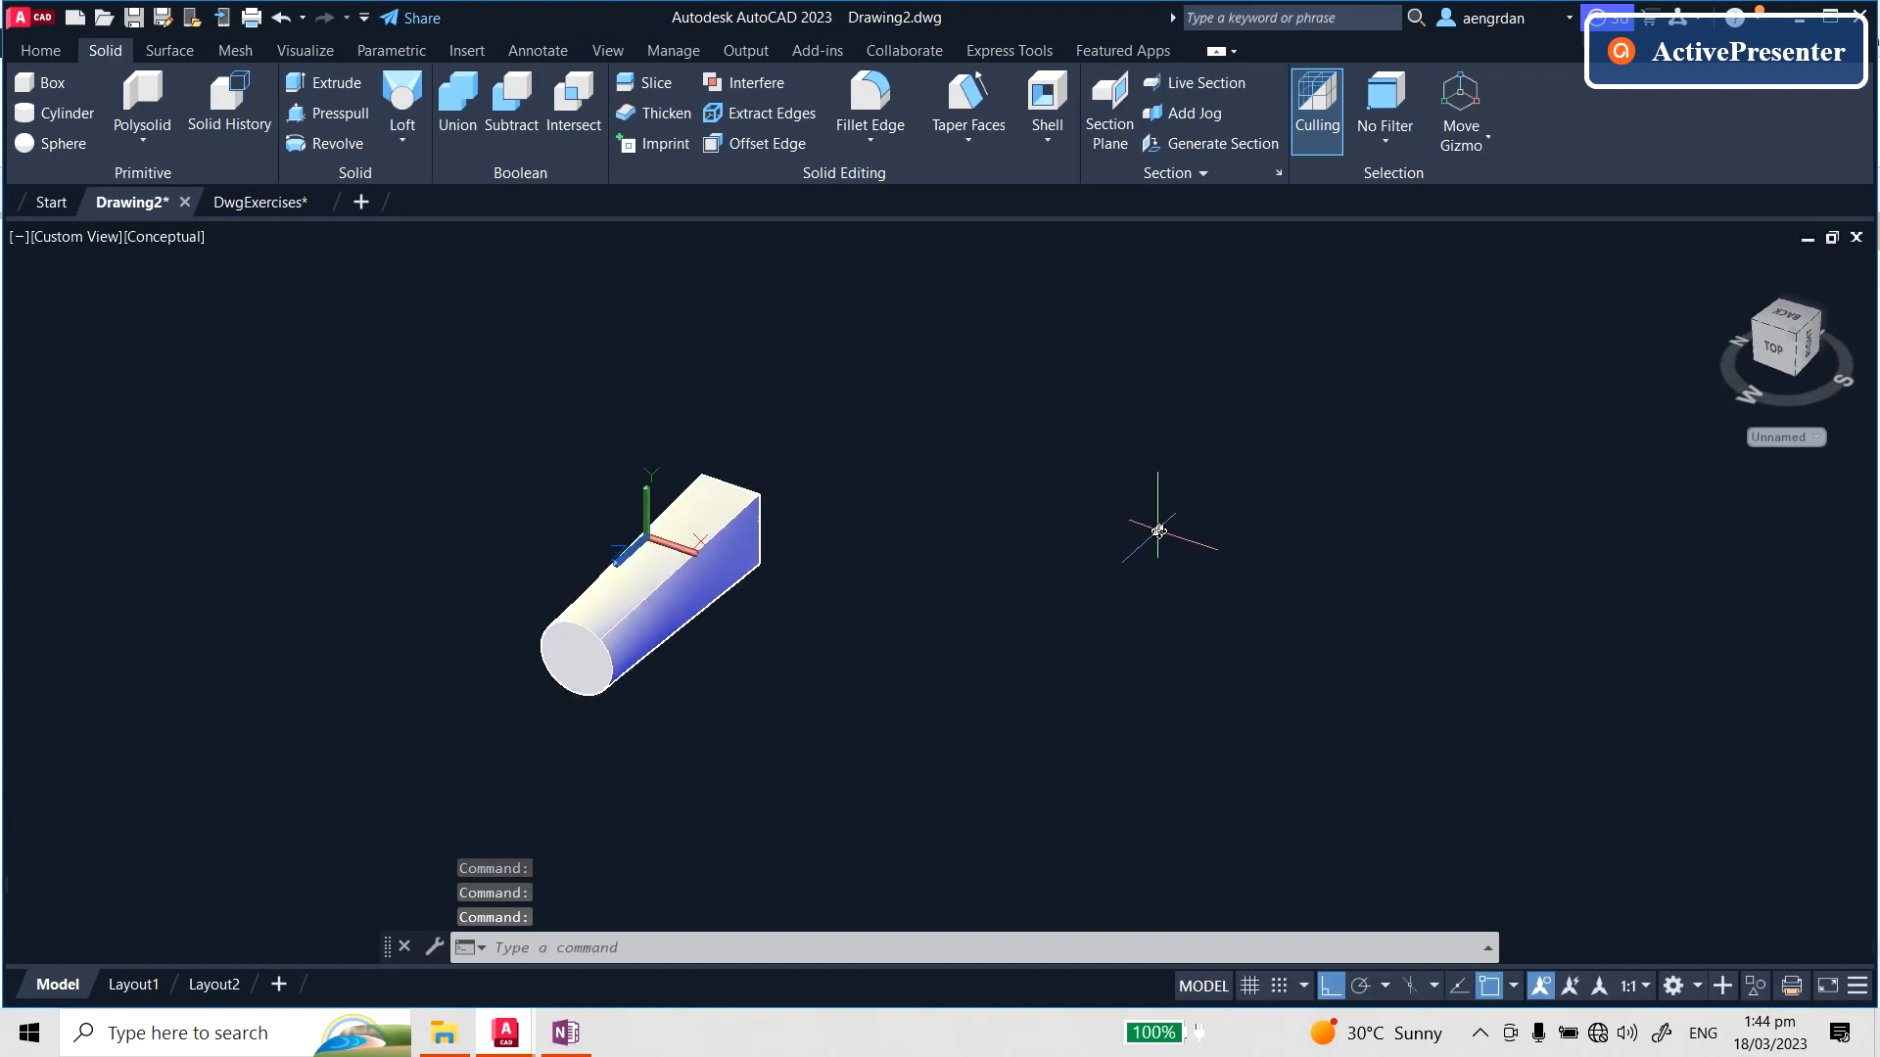
shift+middle_drag(1158, 530, 1197, 490)
text(c)
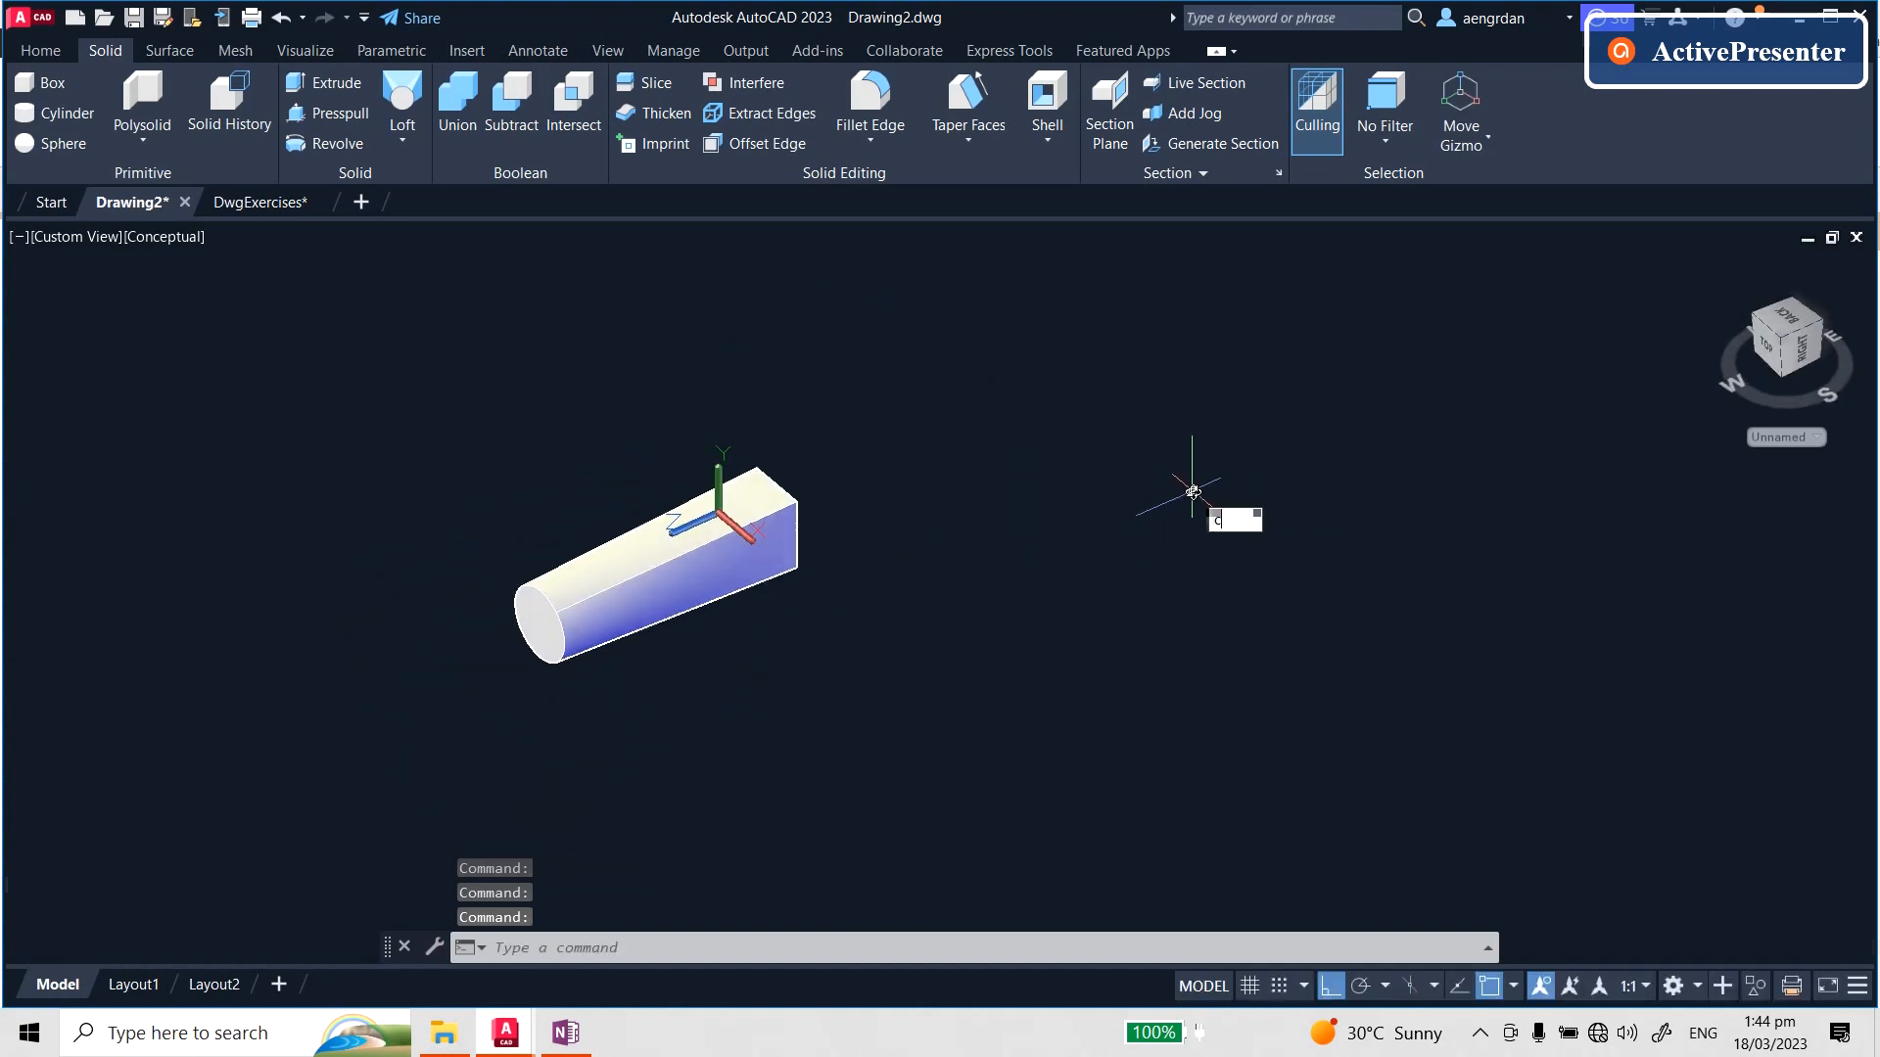
key(Return)
click(1204, 528)
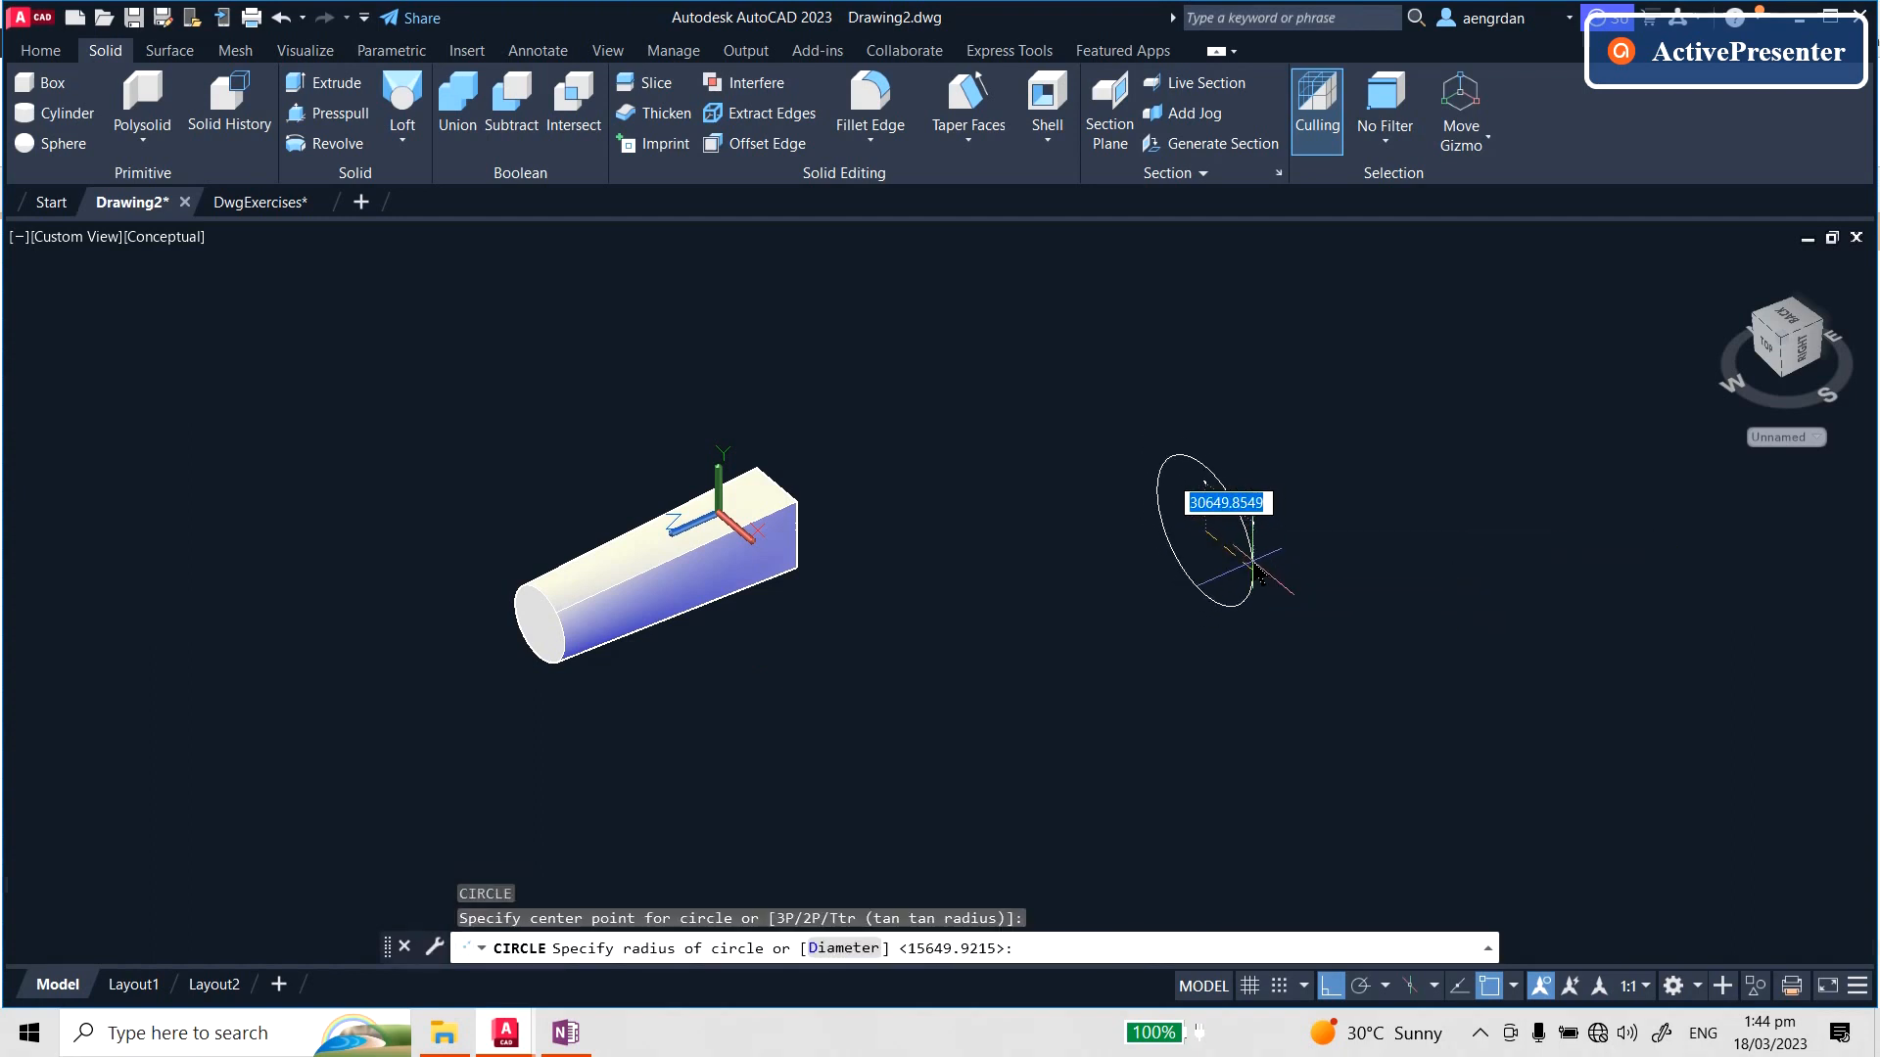
click(1273, 585)
- Copy the new circle twice along the positive Z axis to form a row of three spaced circles
text(co)
key(Return)
click(1271, 489)
click(1190, 576)
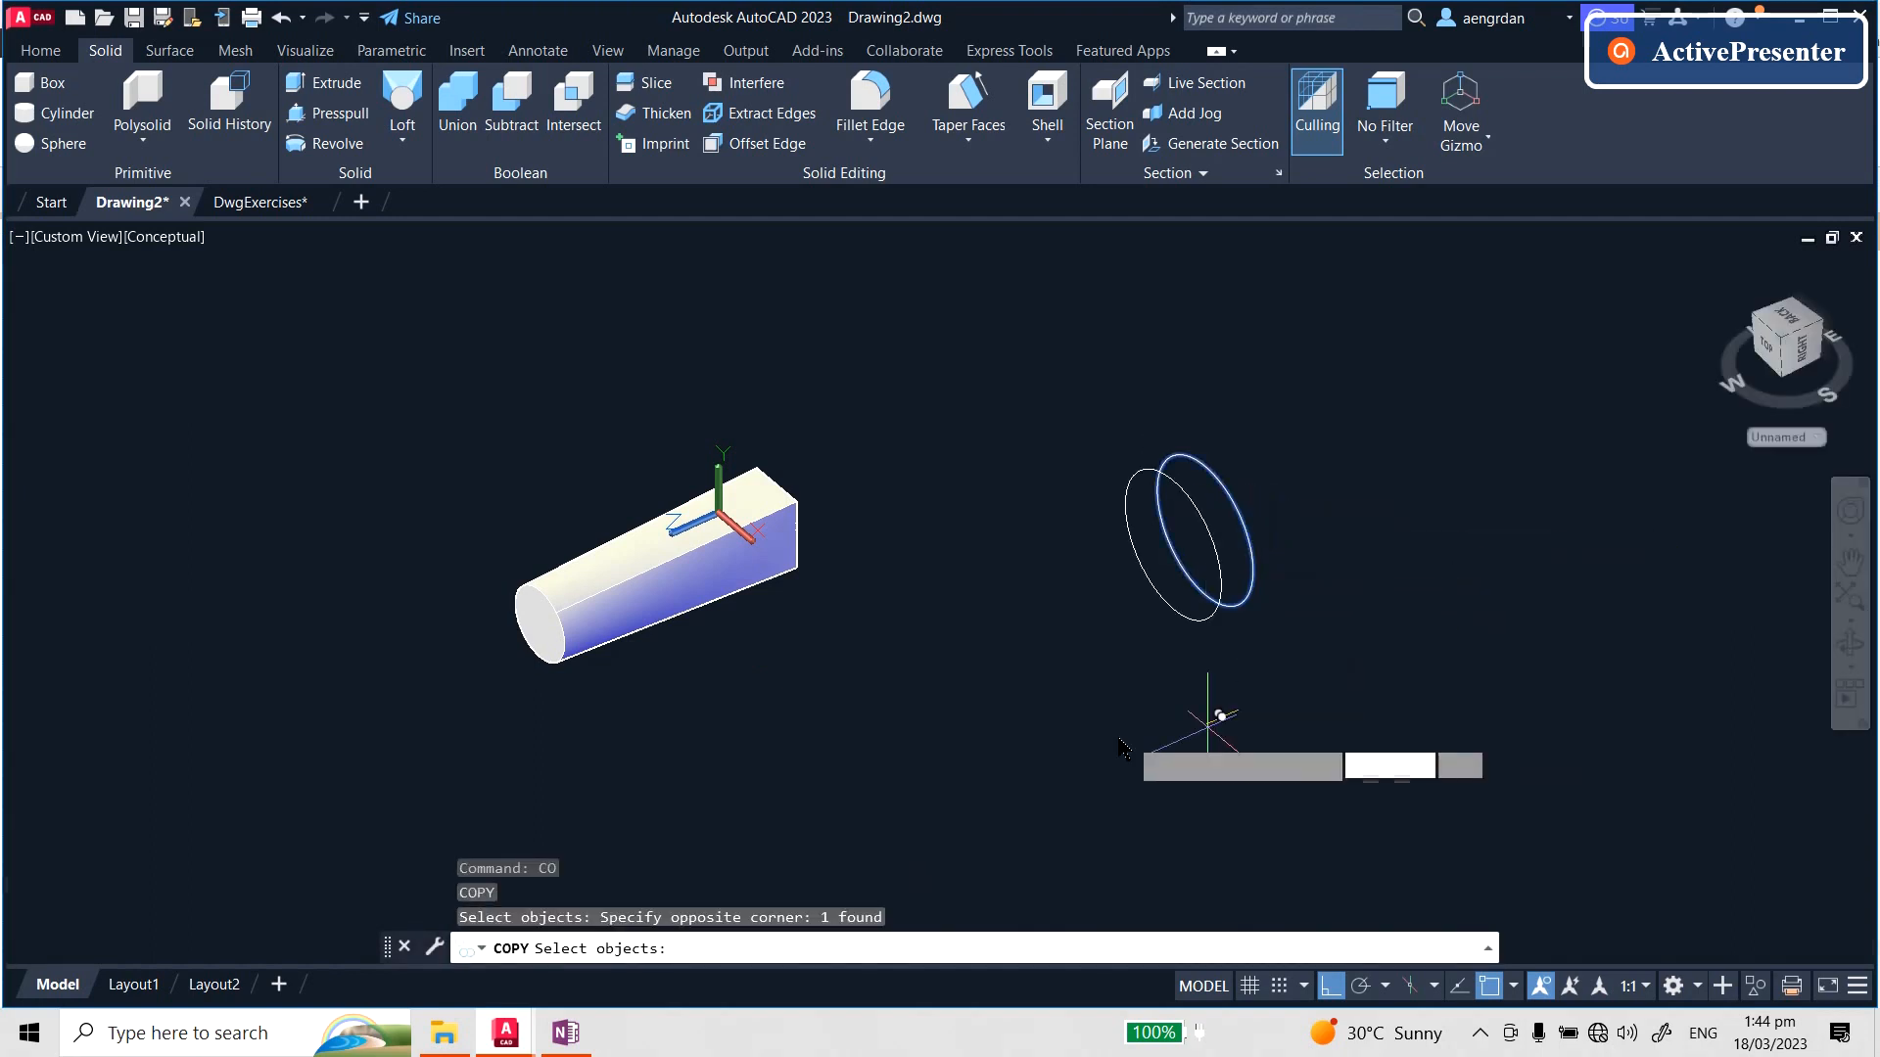
key(Return)
click(1217, 754)
click(1110, 749)
click(974, 791)
key(Return)
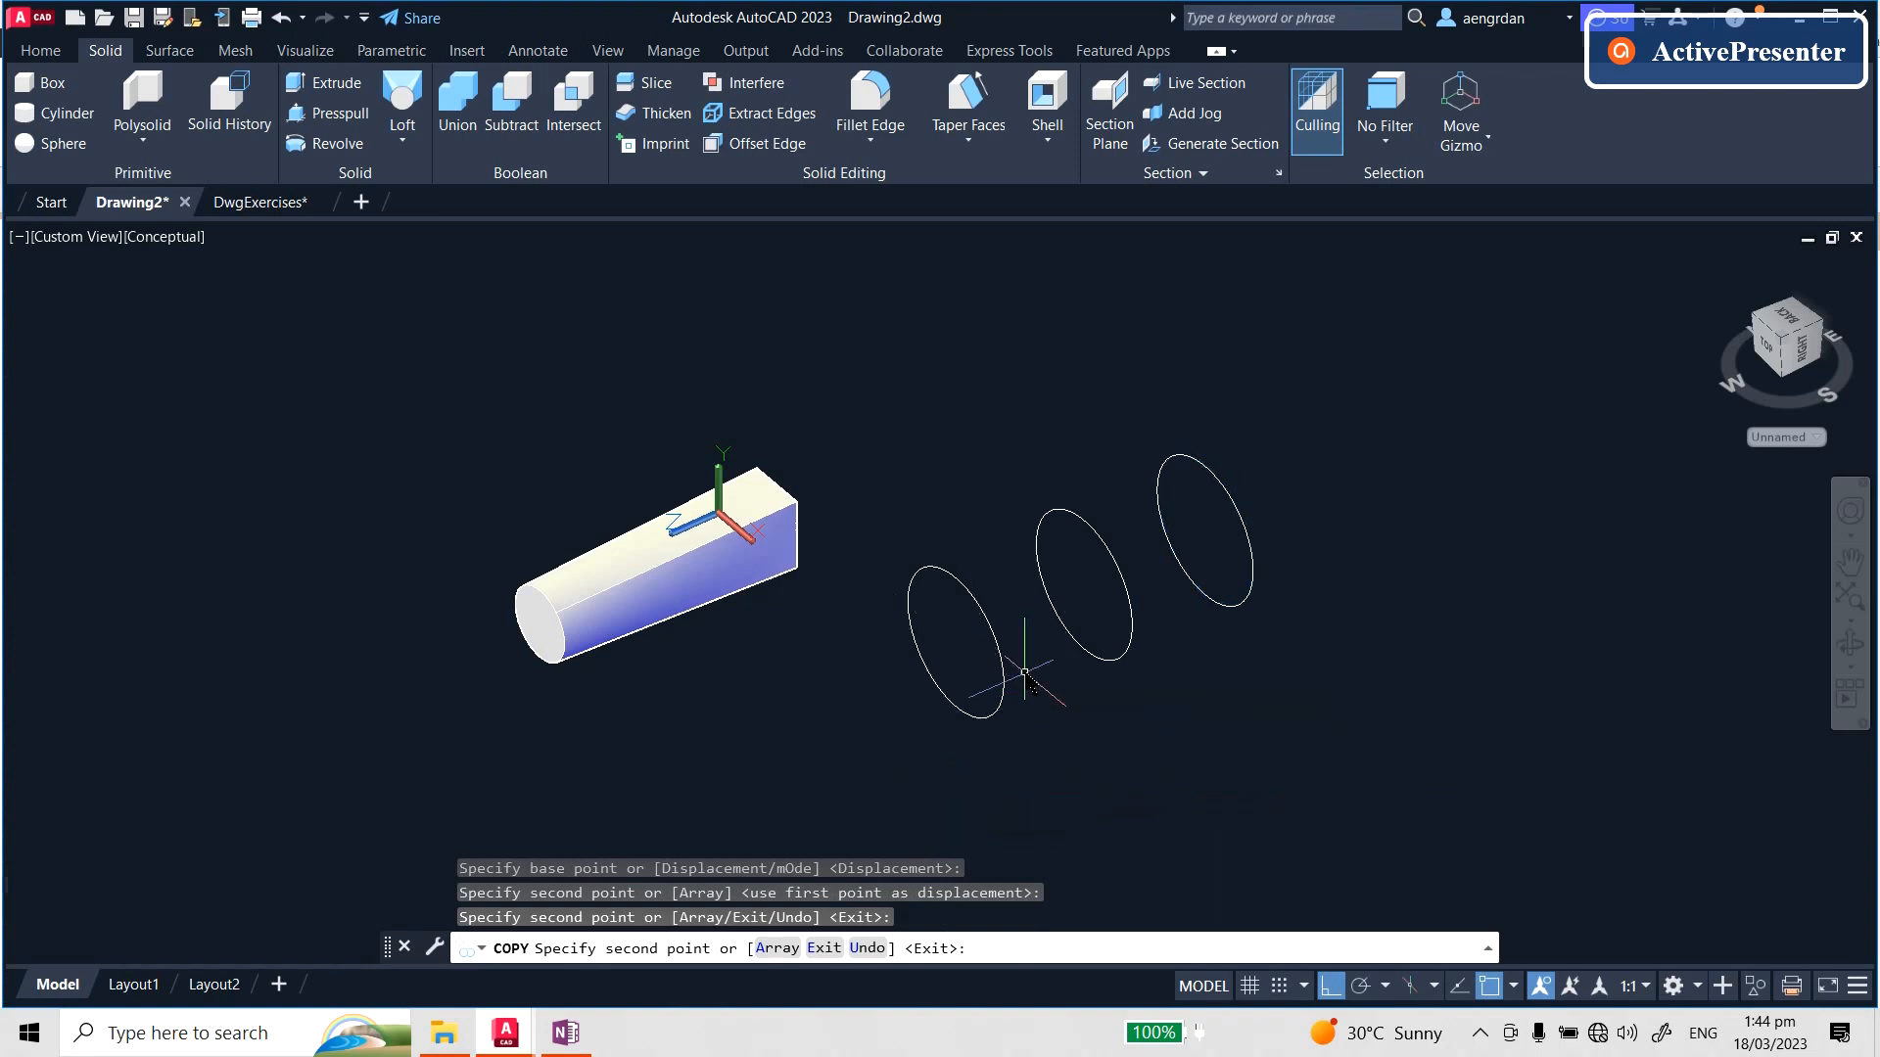
- Shrink the circle copy farthest along positive Z to a radius of about 13,000 units
click(1027, 674)
click(954, 714)
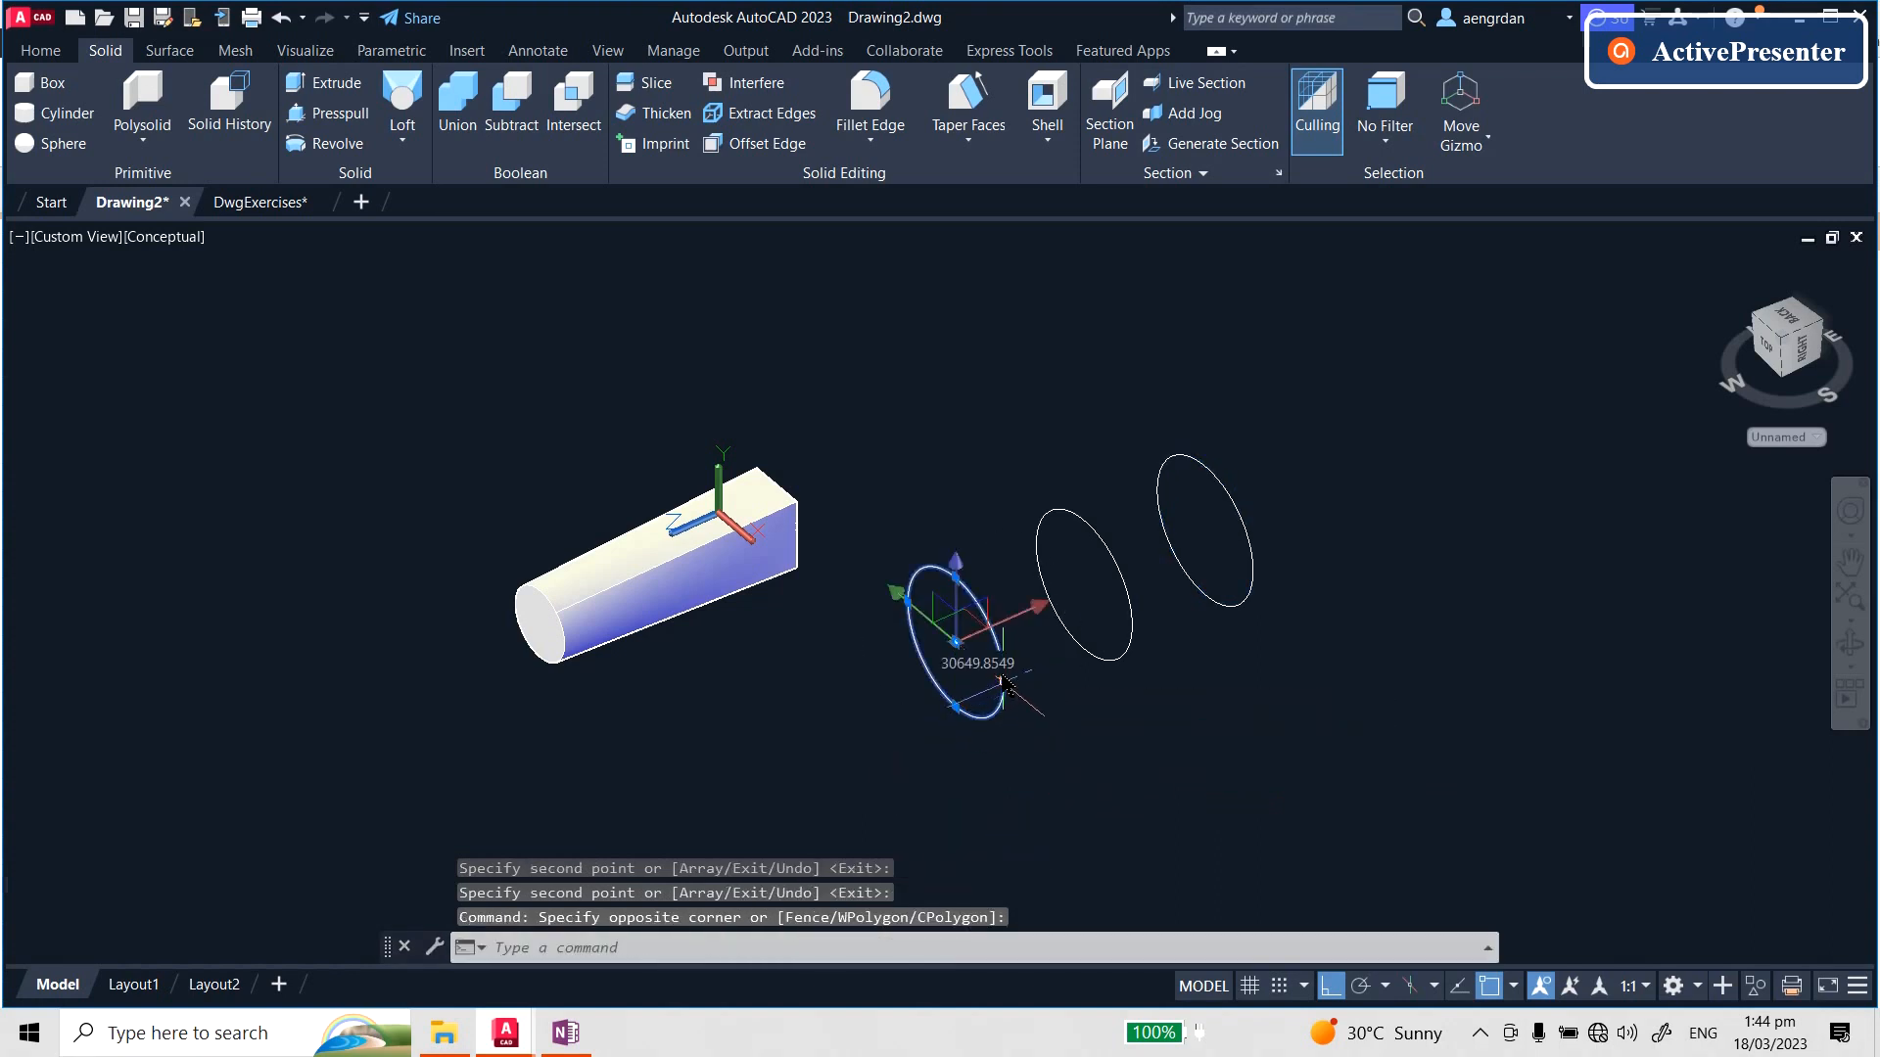
scroll(979, 660, up, 8)
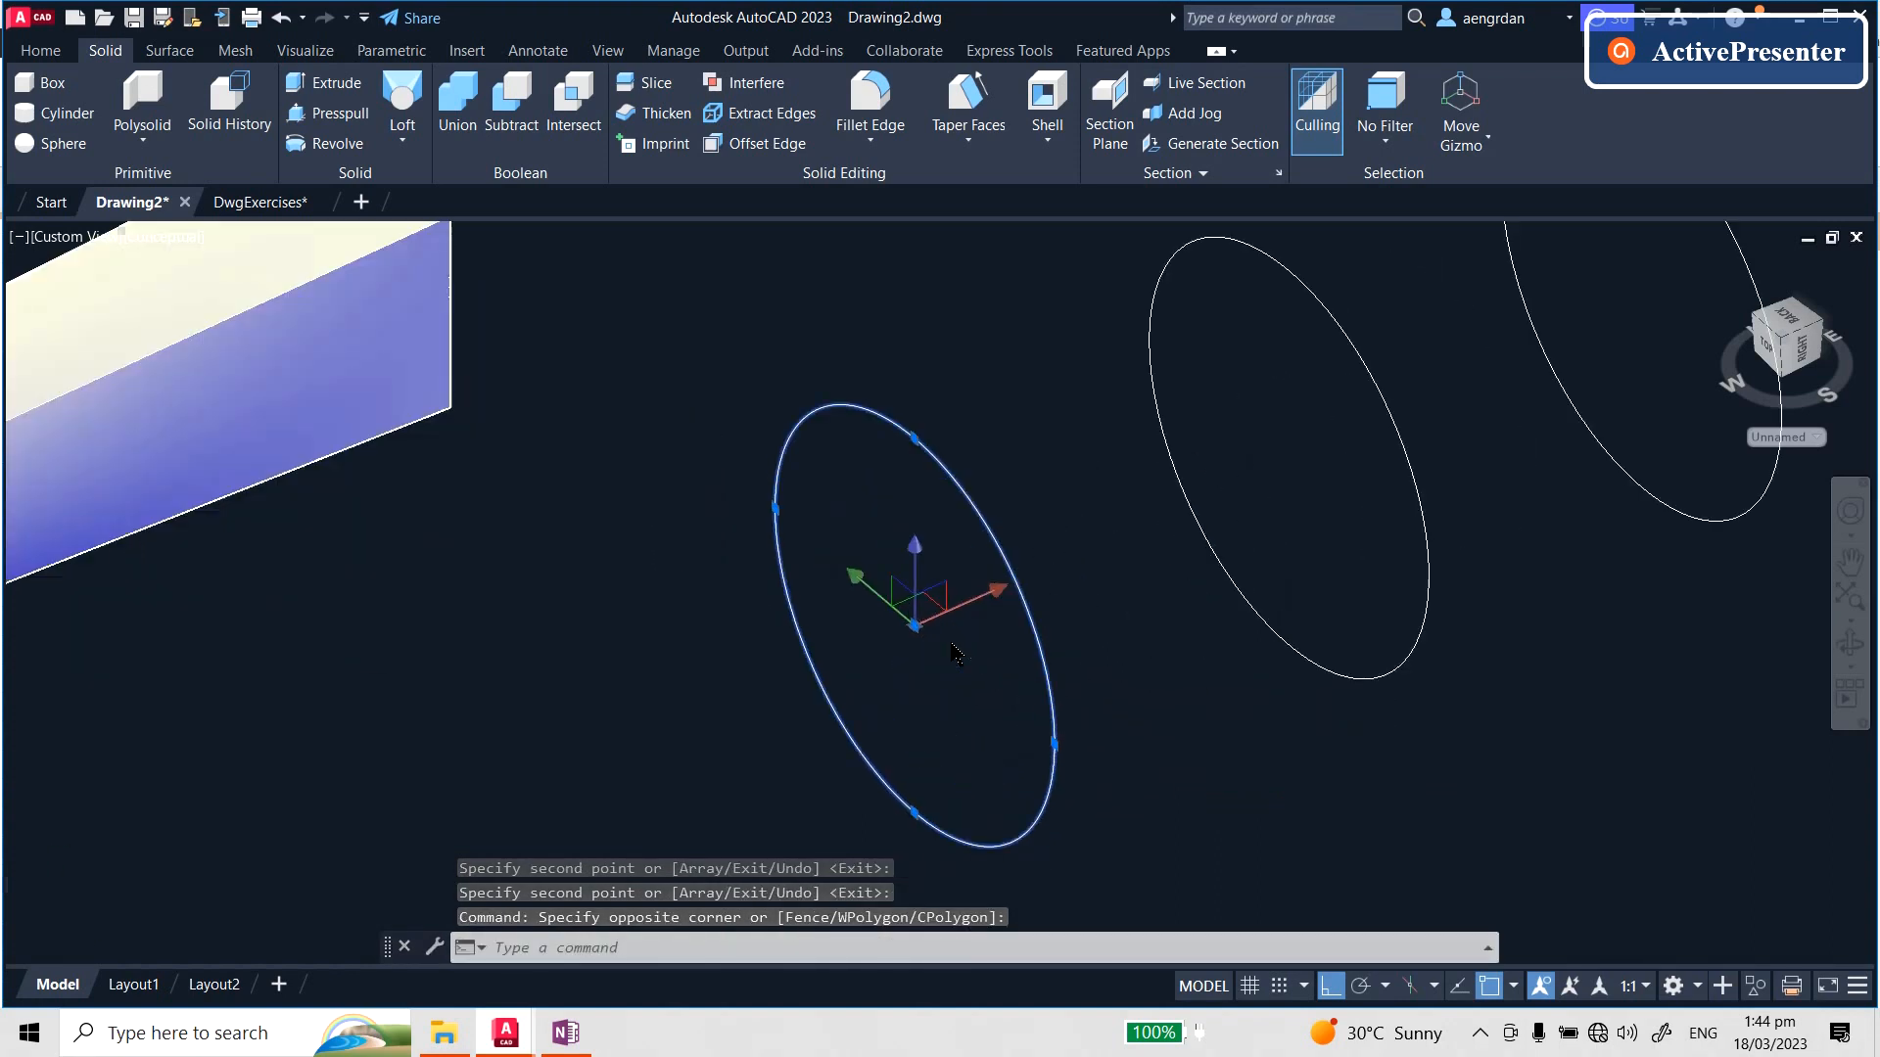
click(1165, 825)
scroll(1158, 676, down, 8)
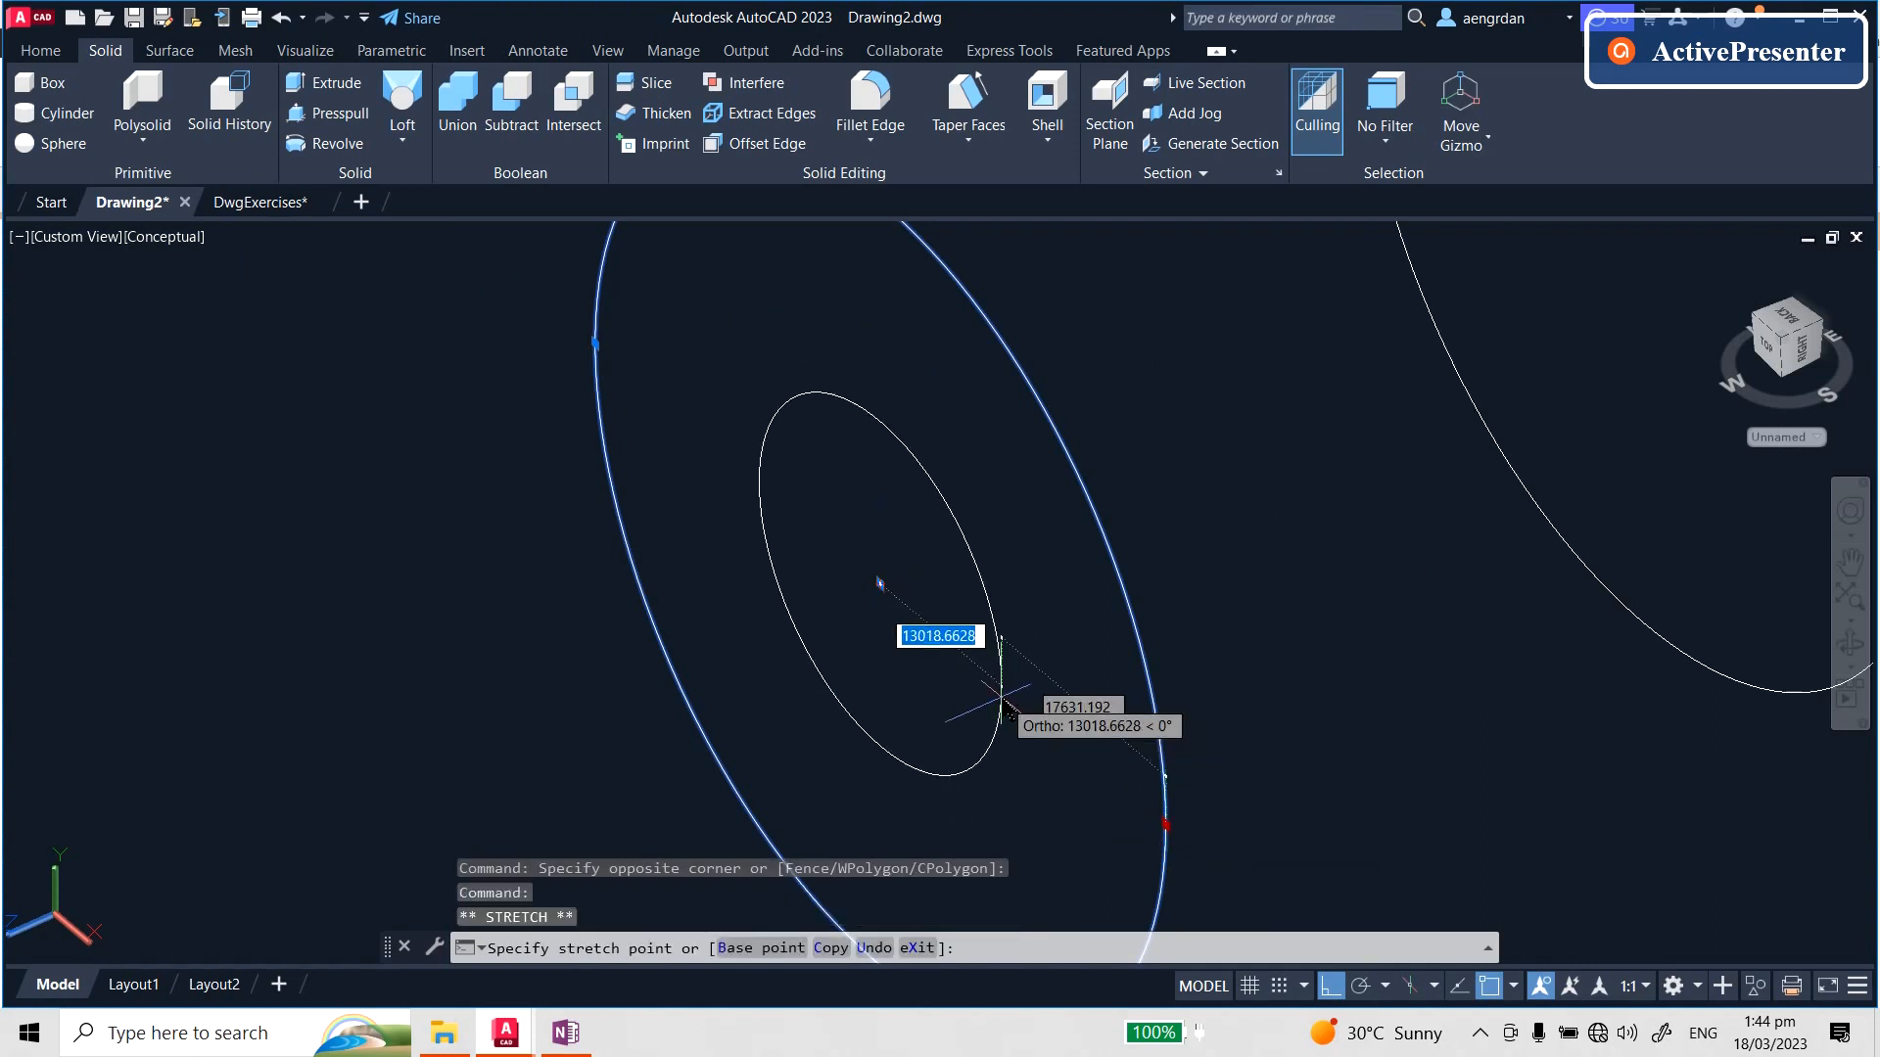
key(Escape)
- Shrink the middle circle to slightly smaller than the reduced end circle
click(1265, 623)
click(1192, 691)
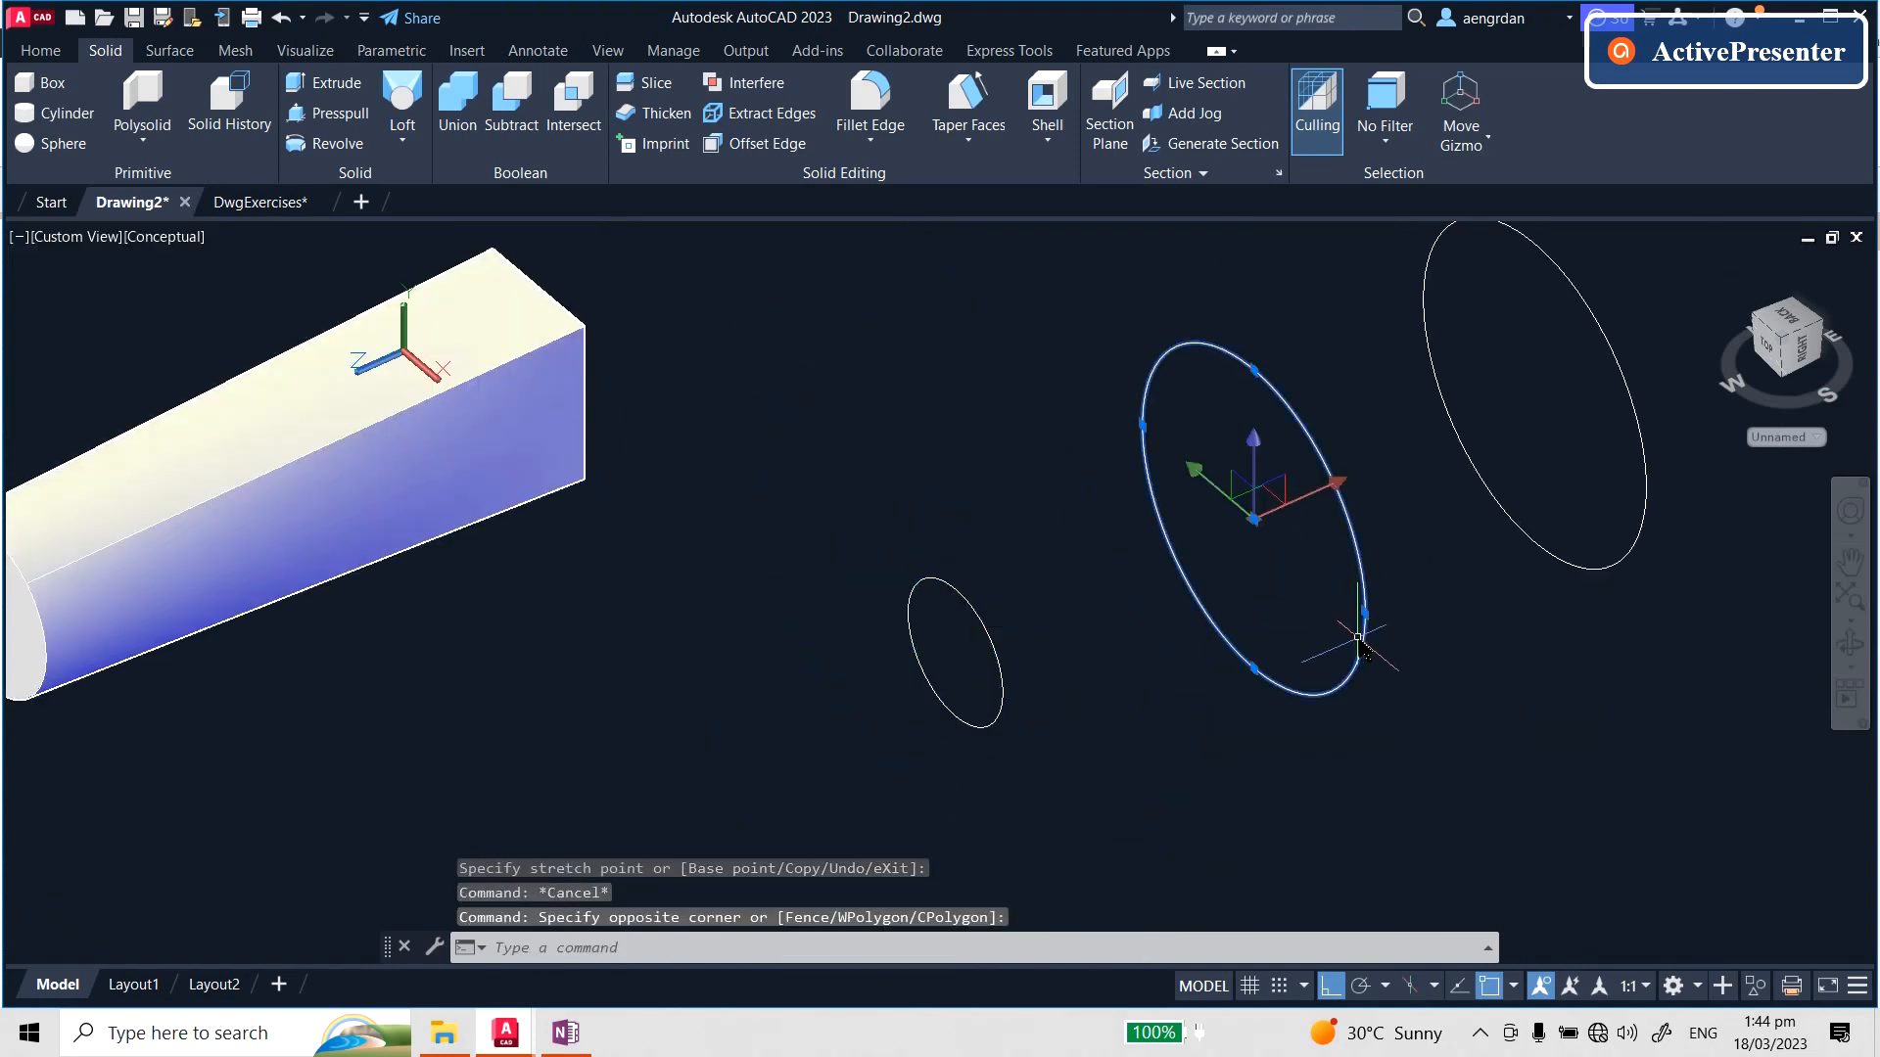
click(1364, 613)
click(1298, 556)
key(Escape)
key(Escape)
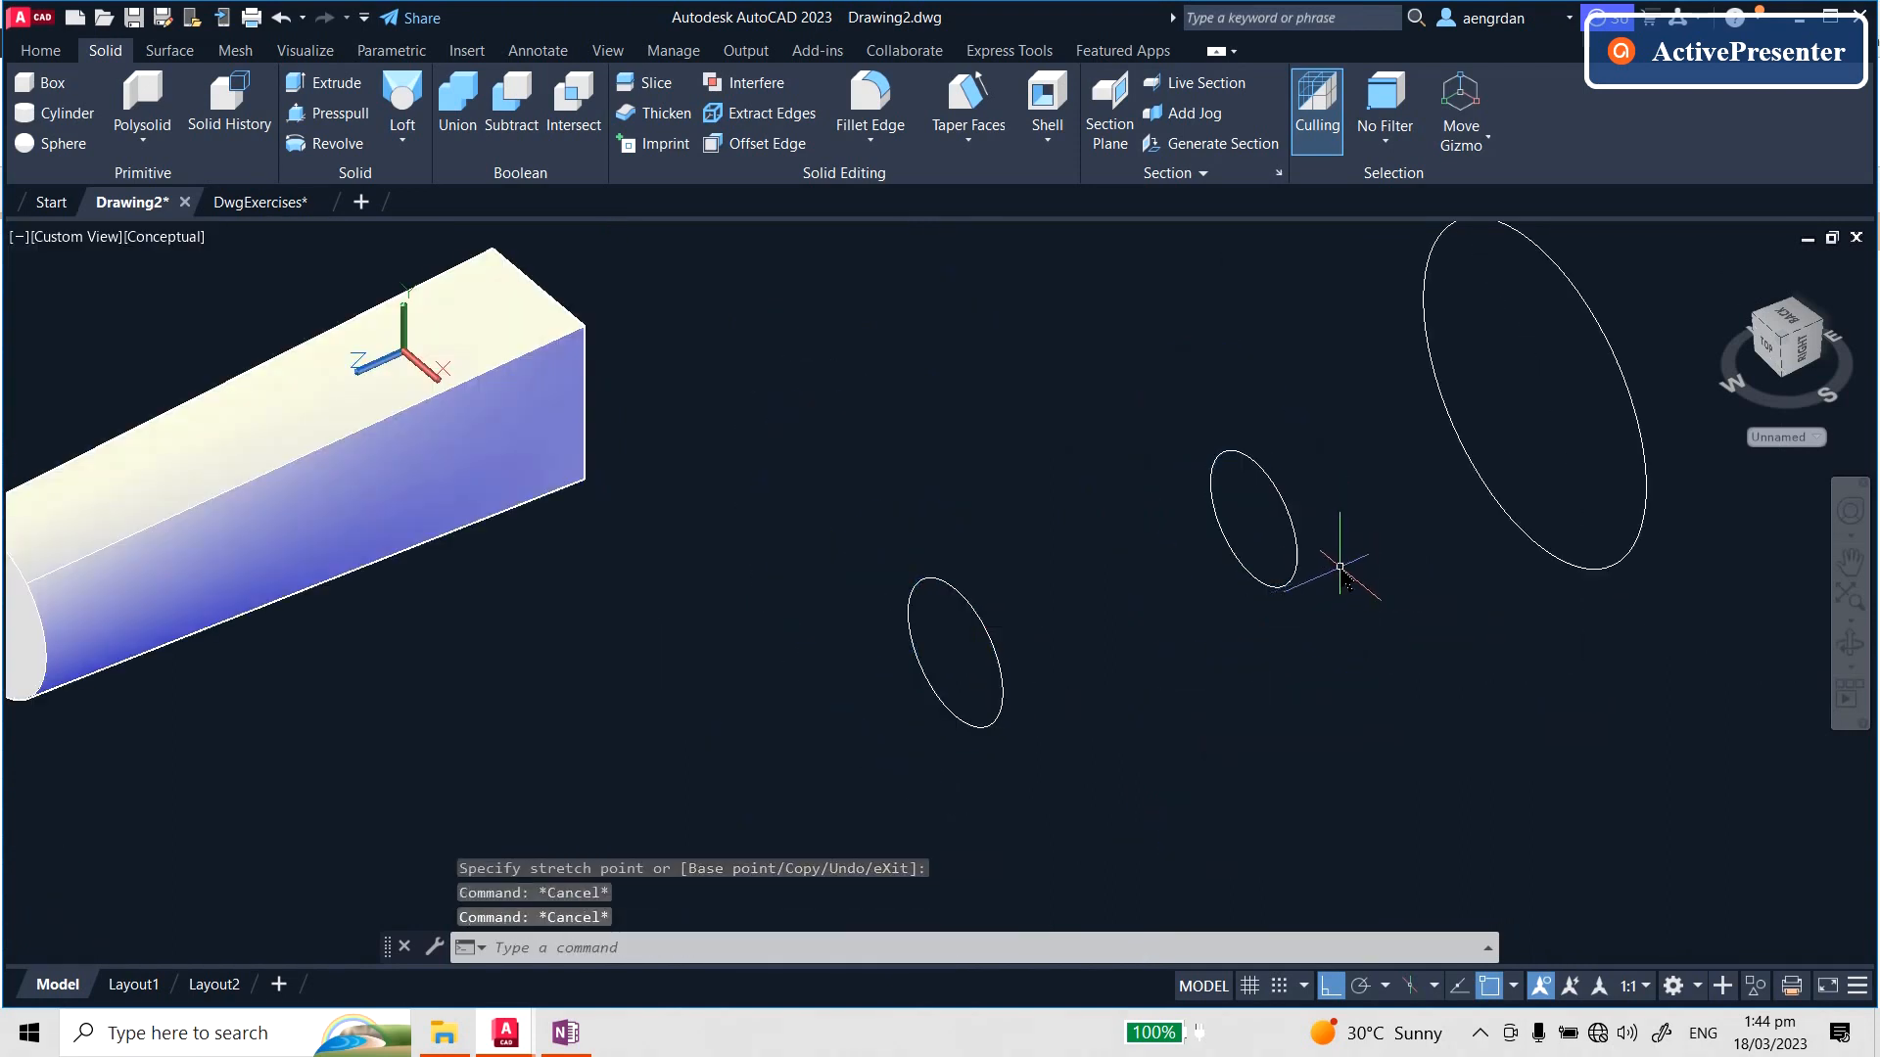
- Move the middle circle along the positive X axis, out of line with the other two circles
text(m)
key(space)
click(1398, 471)
click(1210, 586)
scroll(1266, 405, down, 2)
key(space)
click(1215, 613)
click(1274, 630)
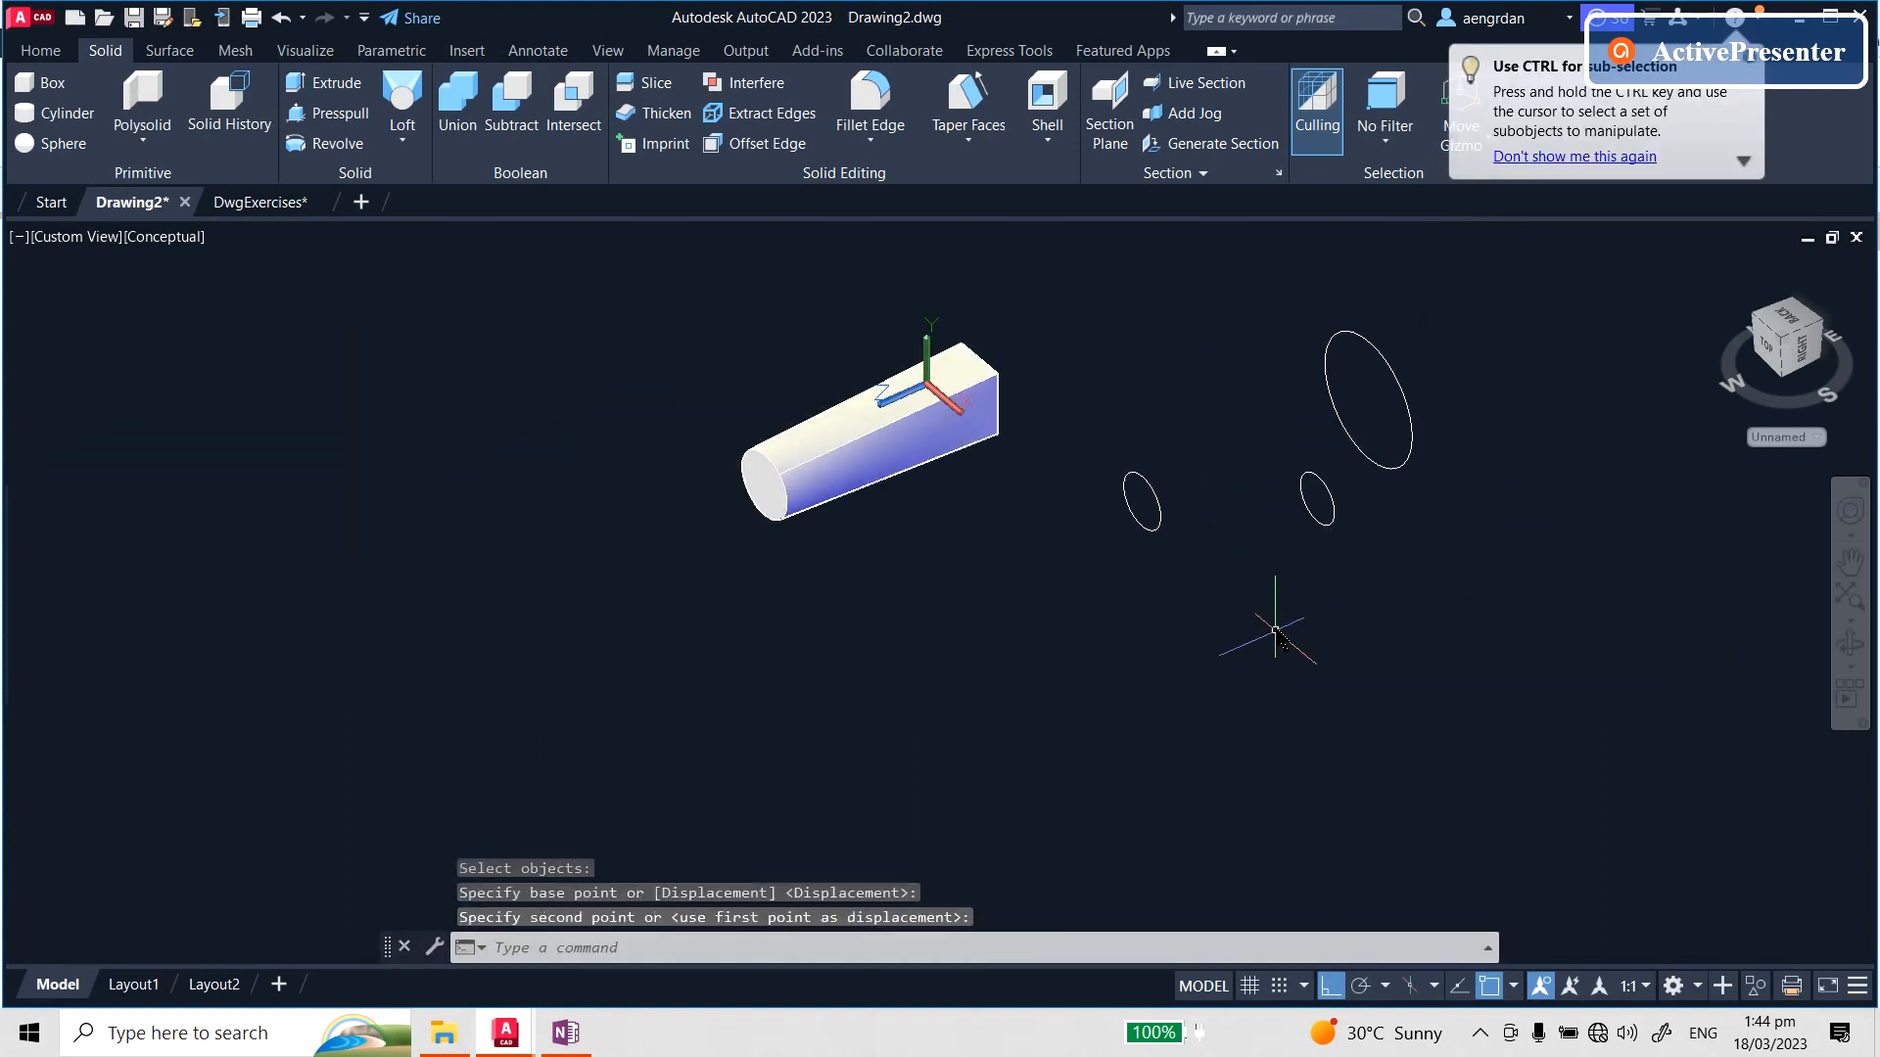
- Move the reduced end circle a short distance along the positive X axis
key(space)
click(1172, 512)
click(1139, 537)
key(space)
click(1165, 616)
click(1176, 621)
- Shrink the end circle further to a radius of about 6,460 units
scroll(1180, 547, up, 5)
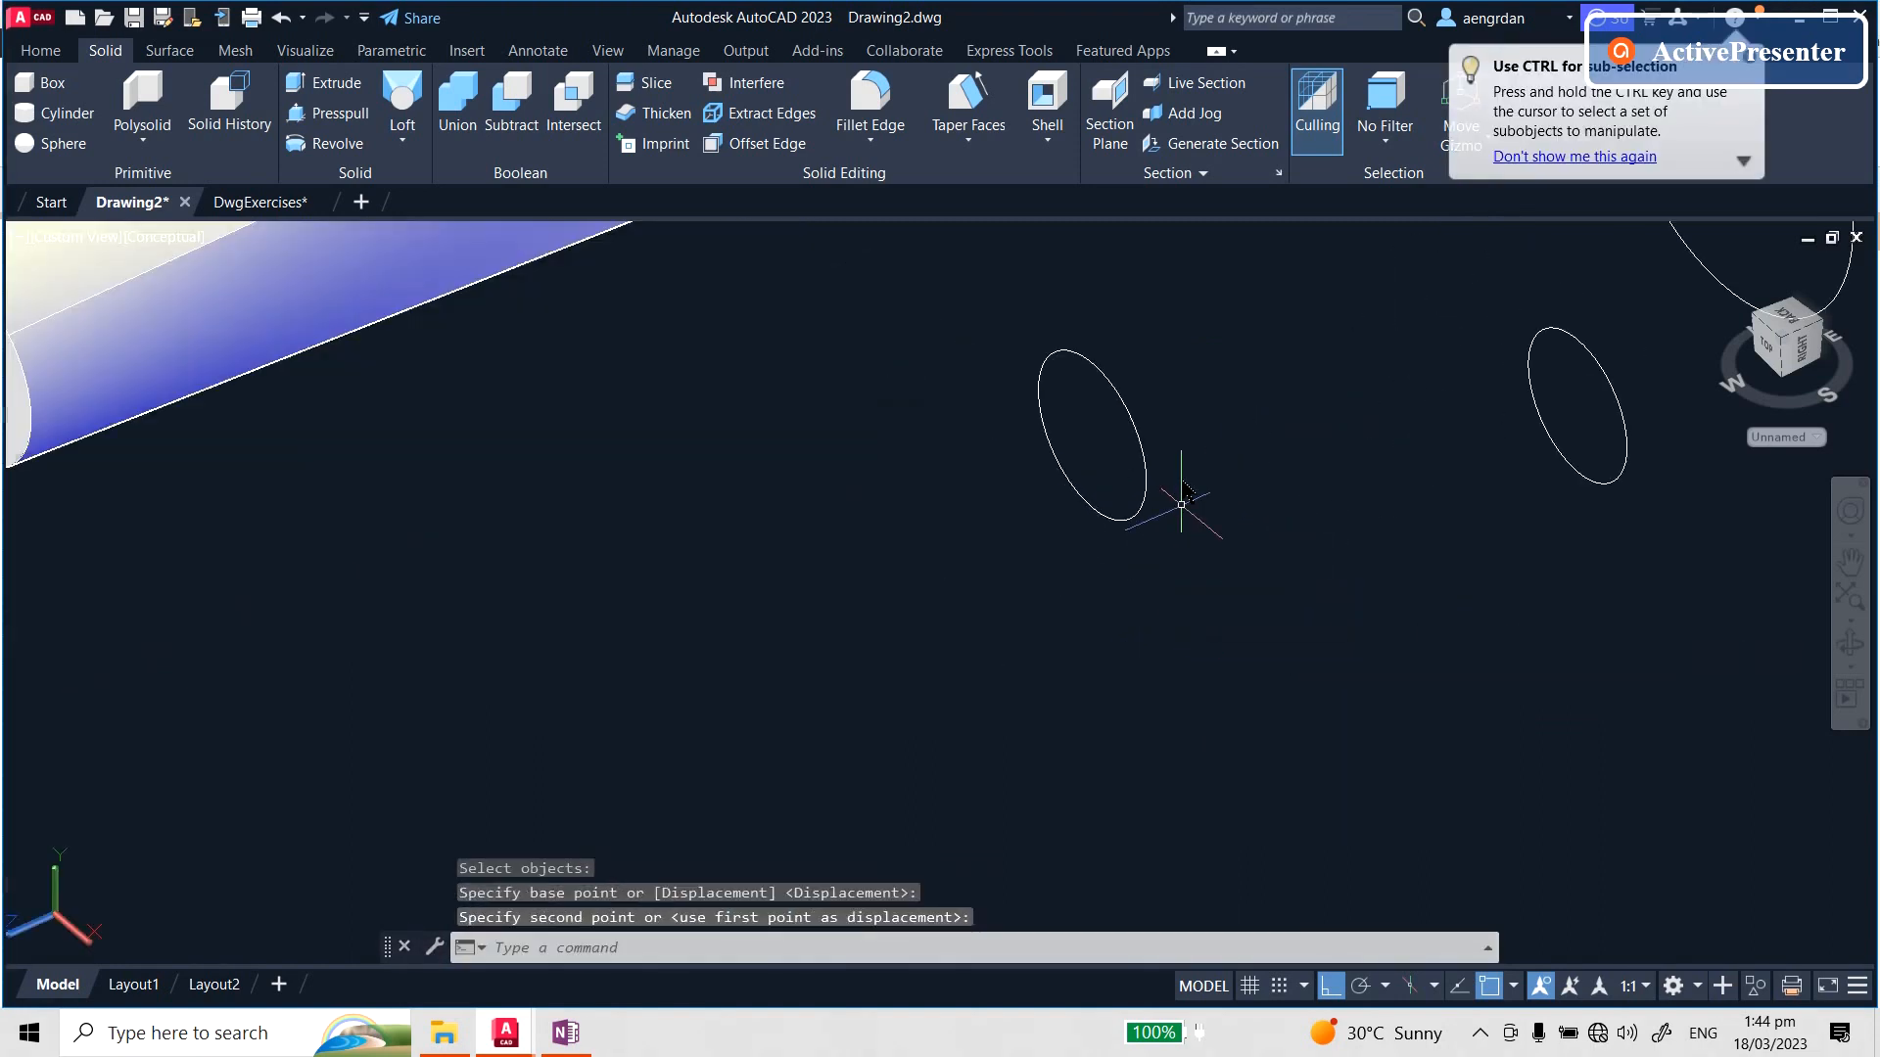
click(1179, 497)
click(1096, 508)
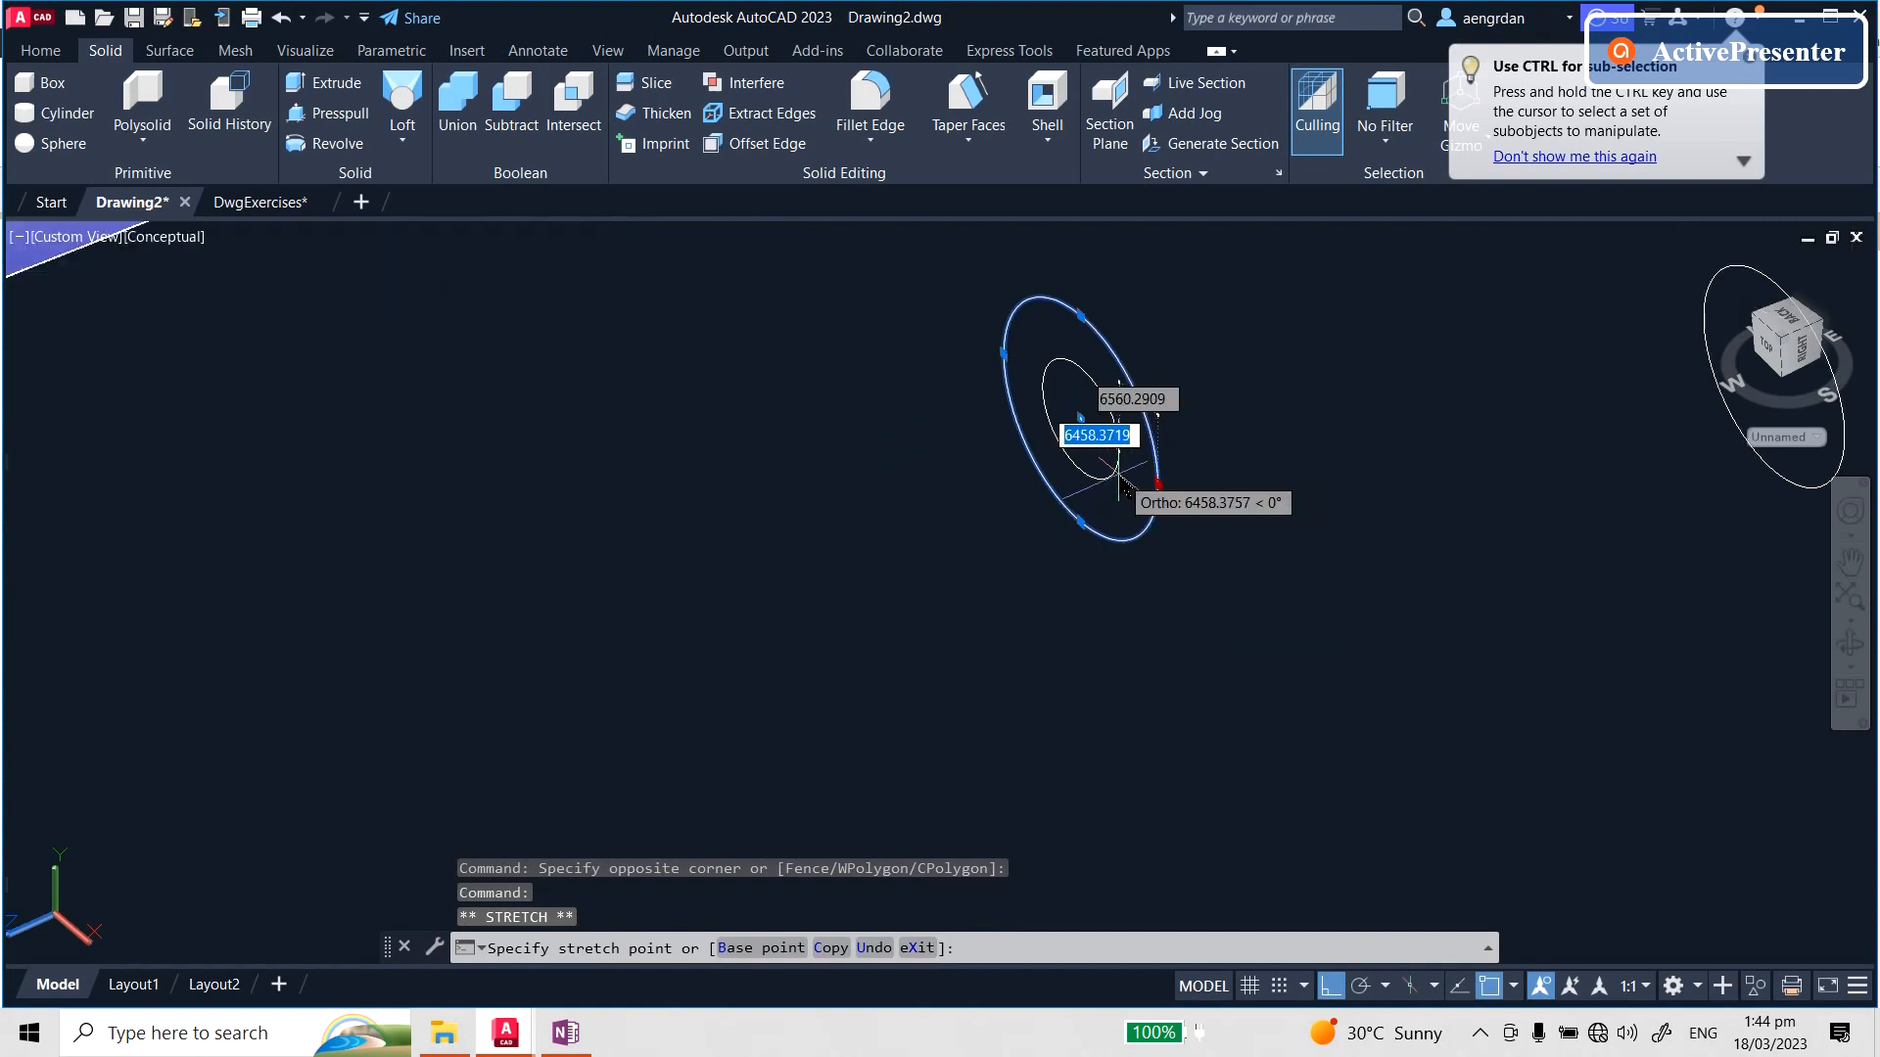
click(1118, 475)
scroll(883, 539, down, 9)
key(Escape)
key(Escape)
key(Escape)
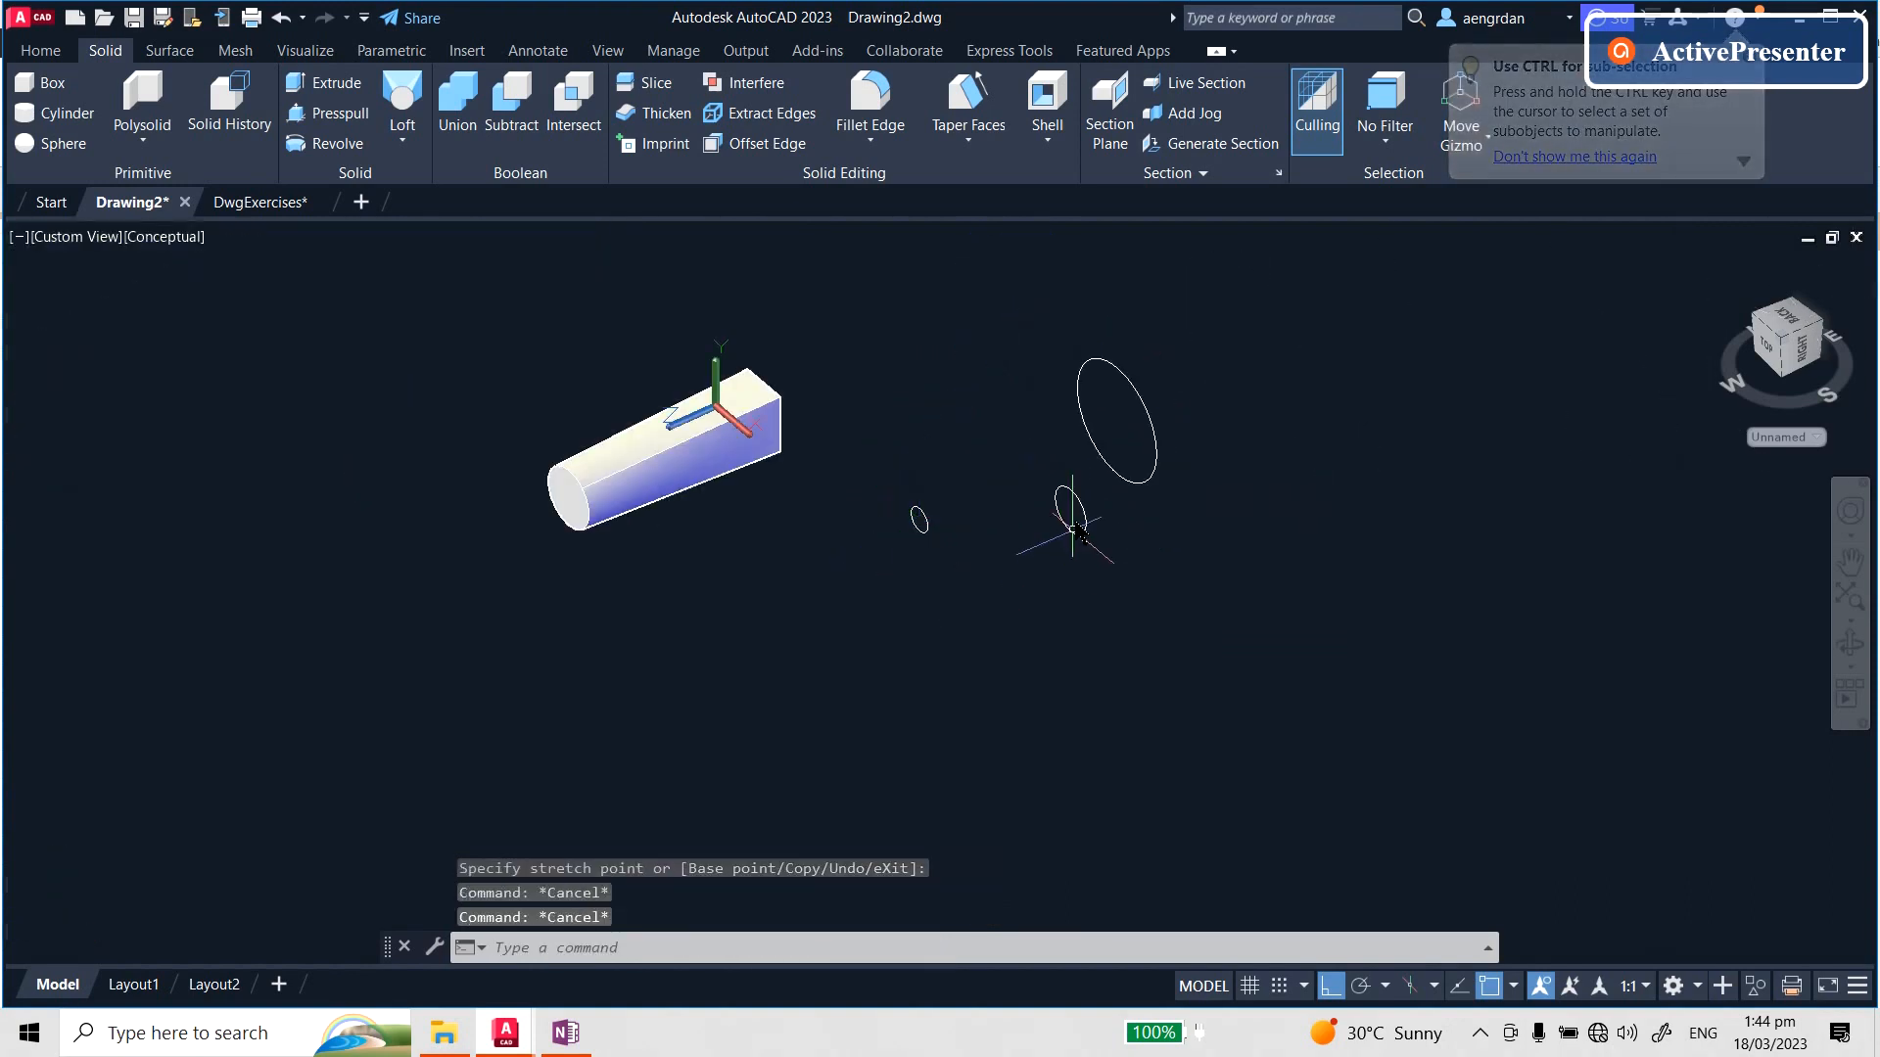
- Reset the UCS to the World coordinate system
scroll(1067, 481, up, 5)
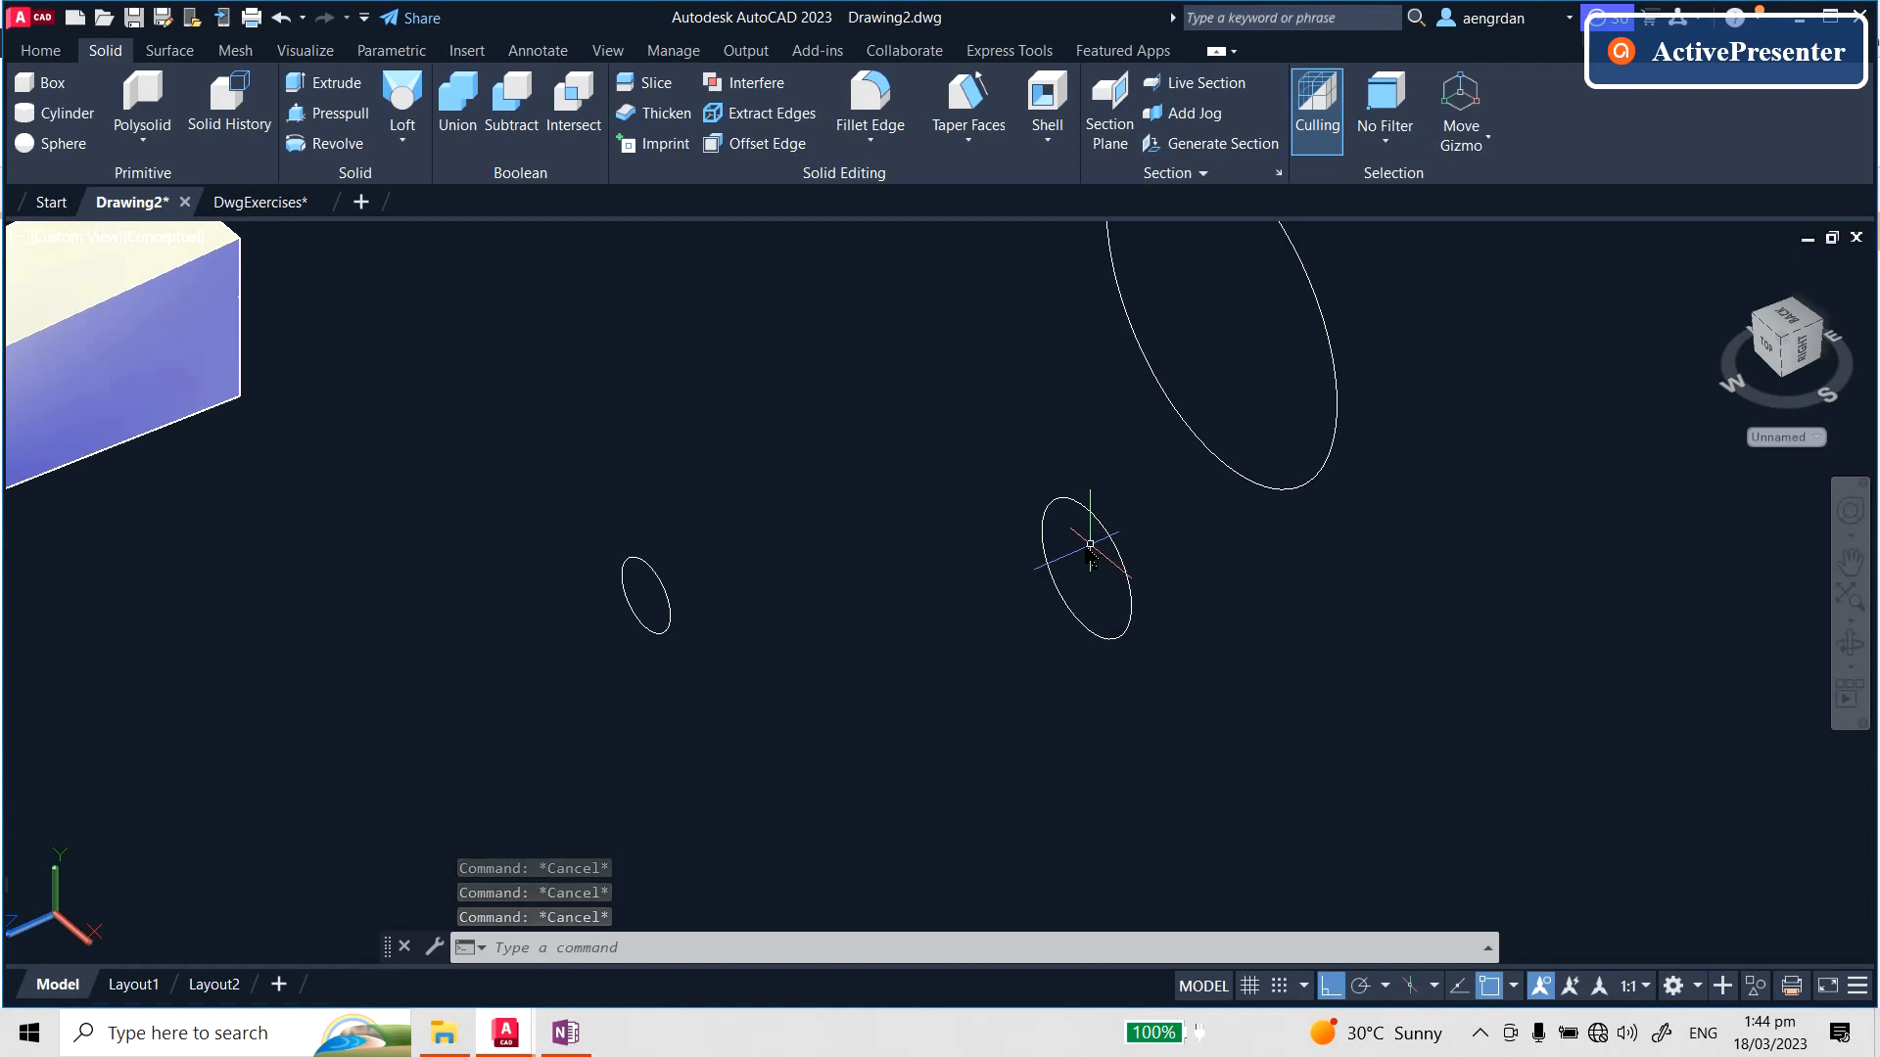
text(ucs)
key(Escape)
key(Escape)
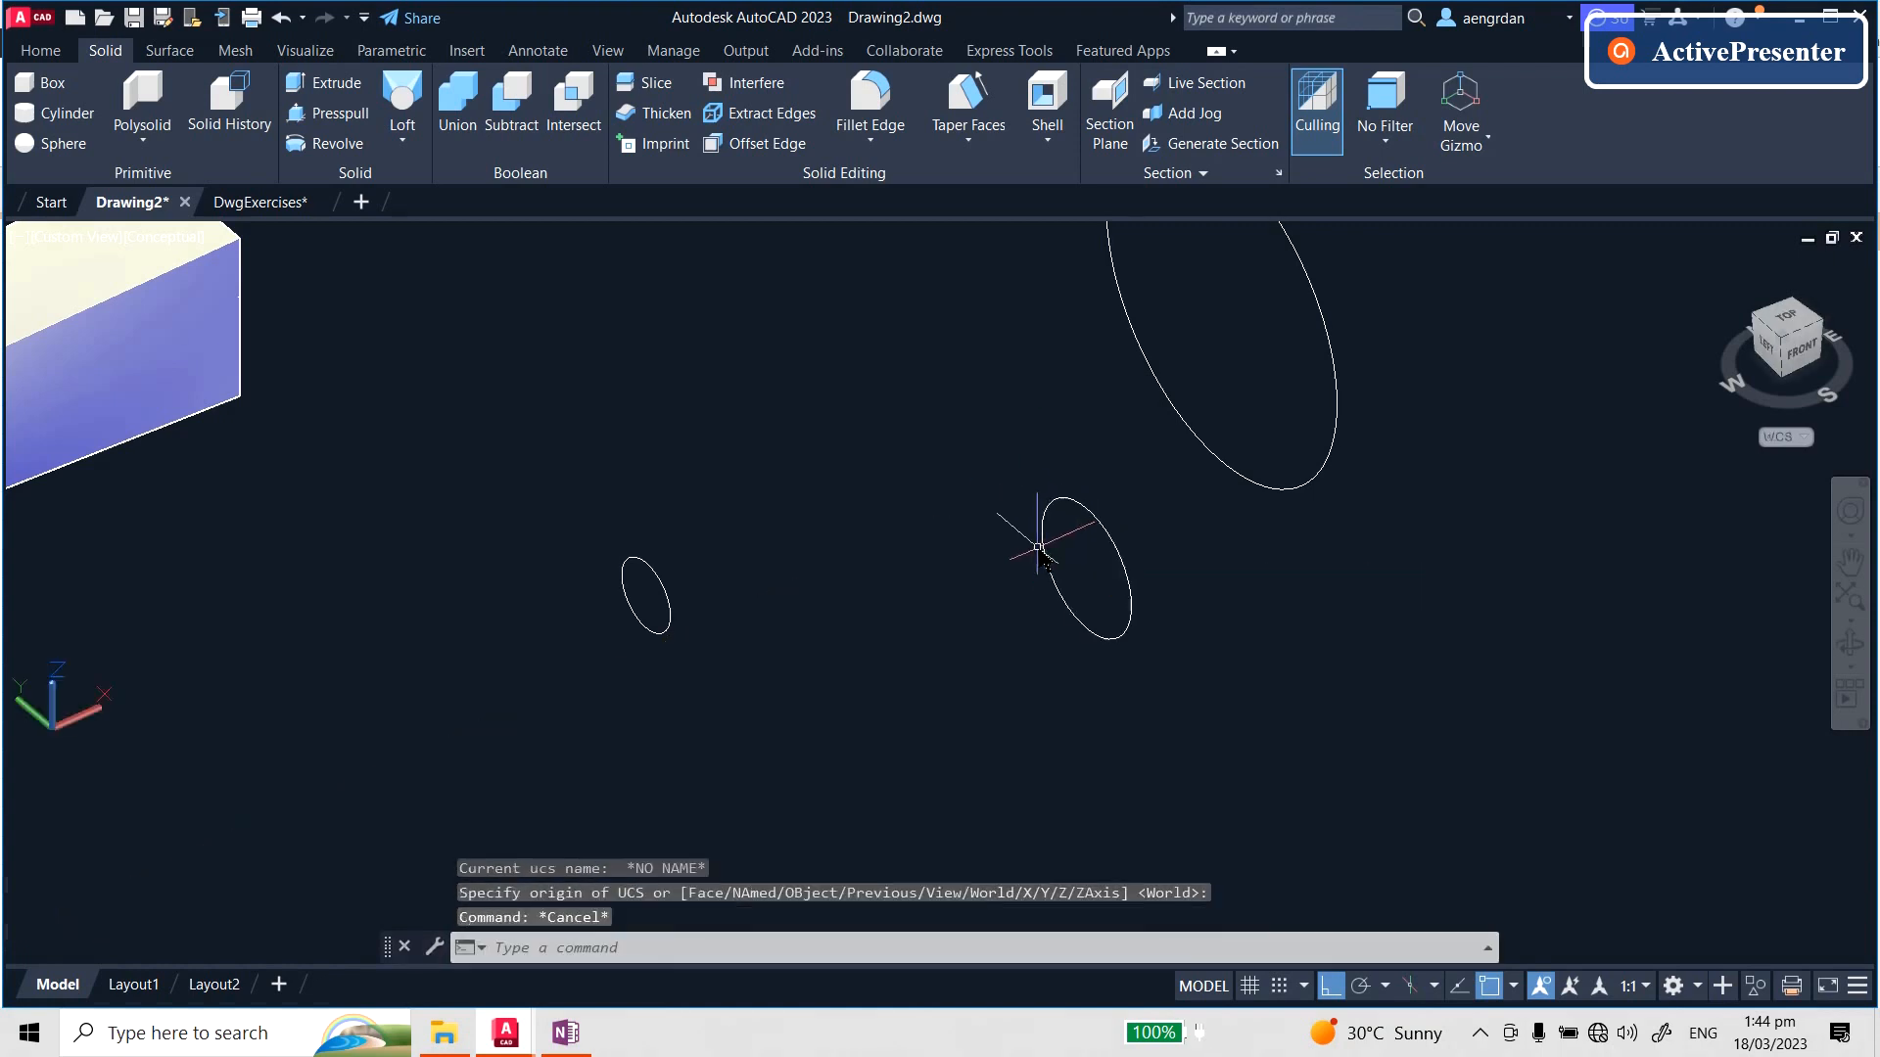
- Draw a polyline through the centers of the three circles, from the largest through the middle to the smallest
text(pl)
key(Return)
scroll(1235, 523, down, 2)
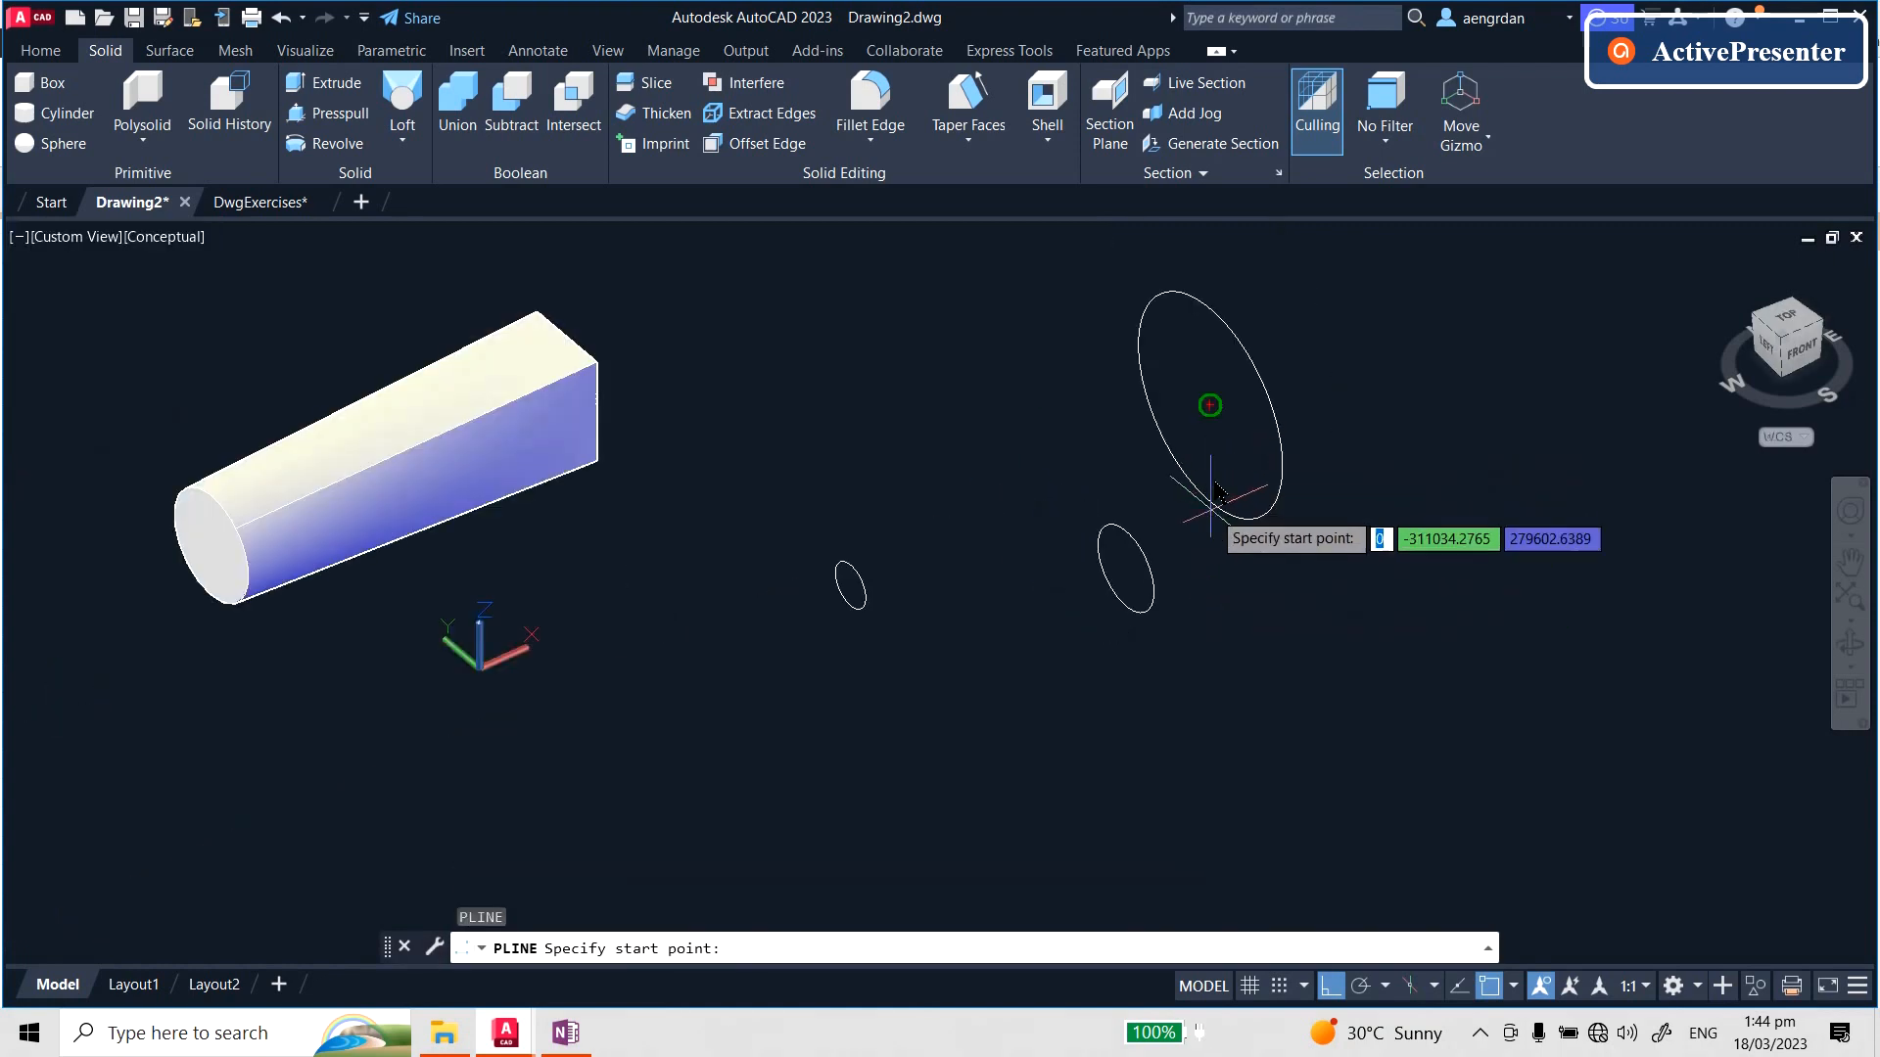
click(1211, 405)
click(1126, 569)
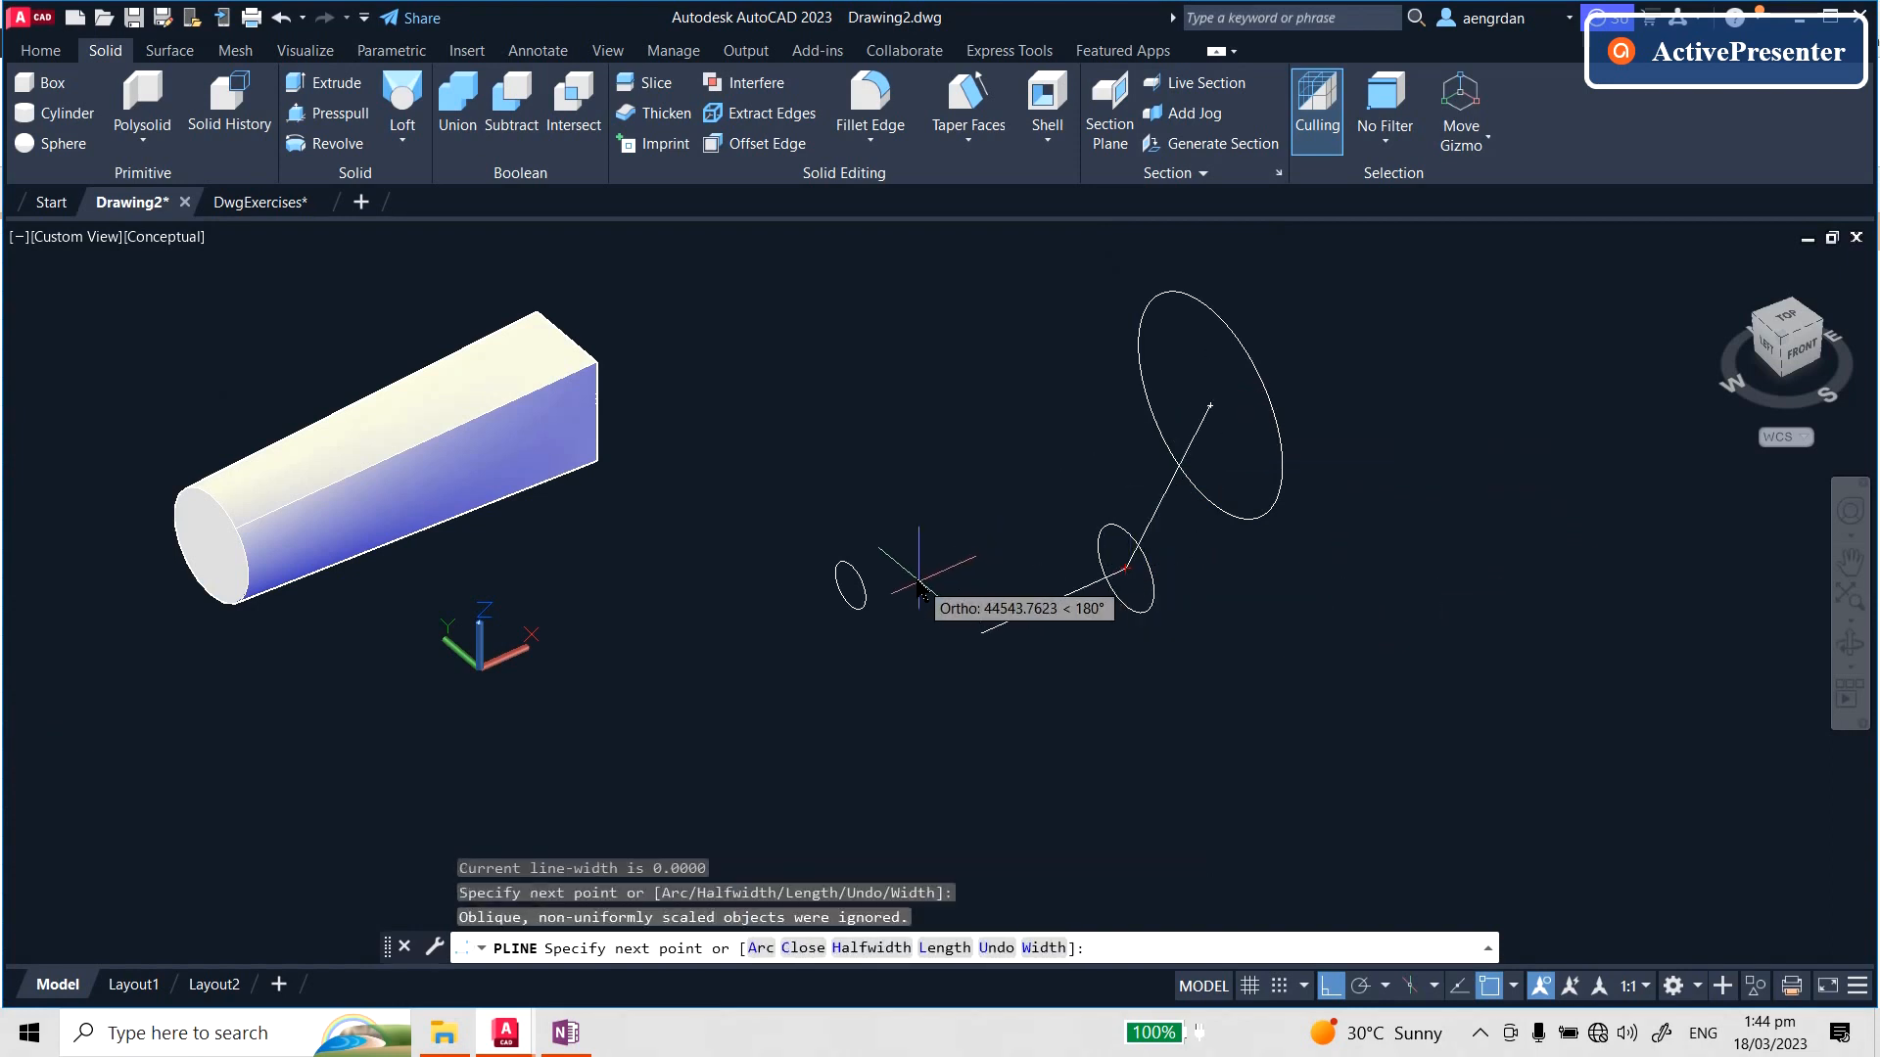
click(851, 586)
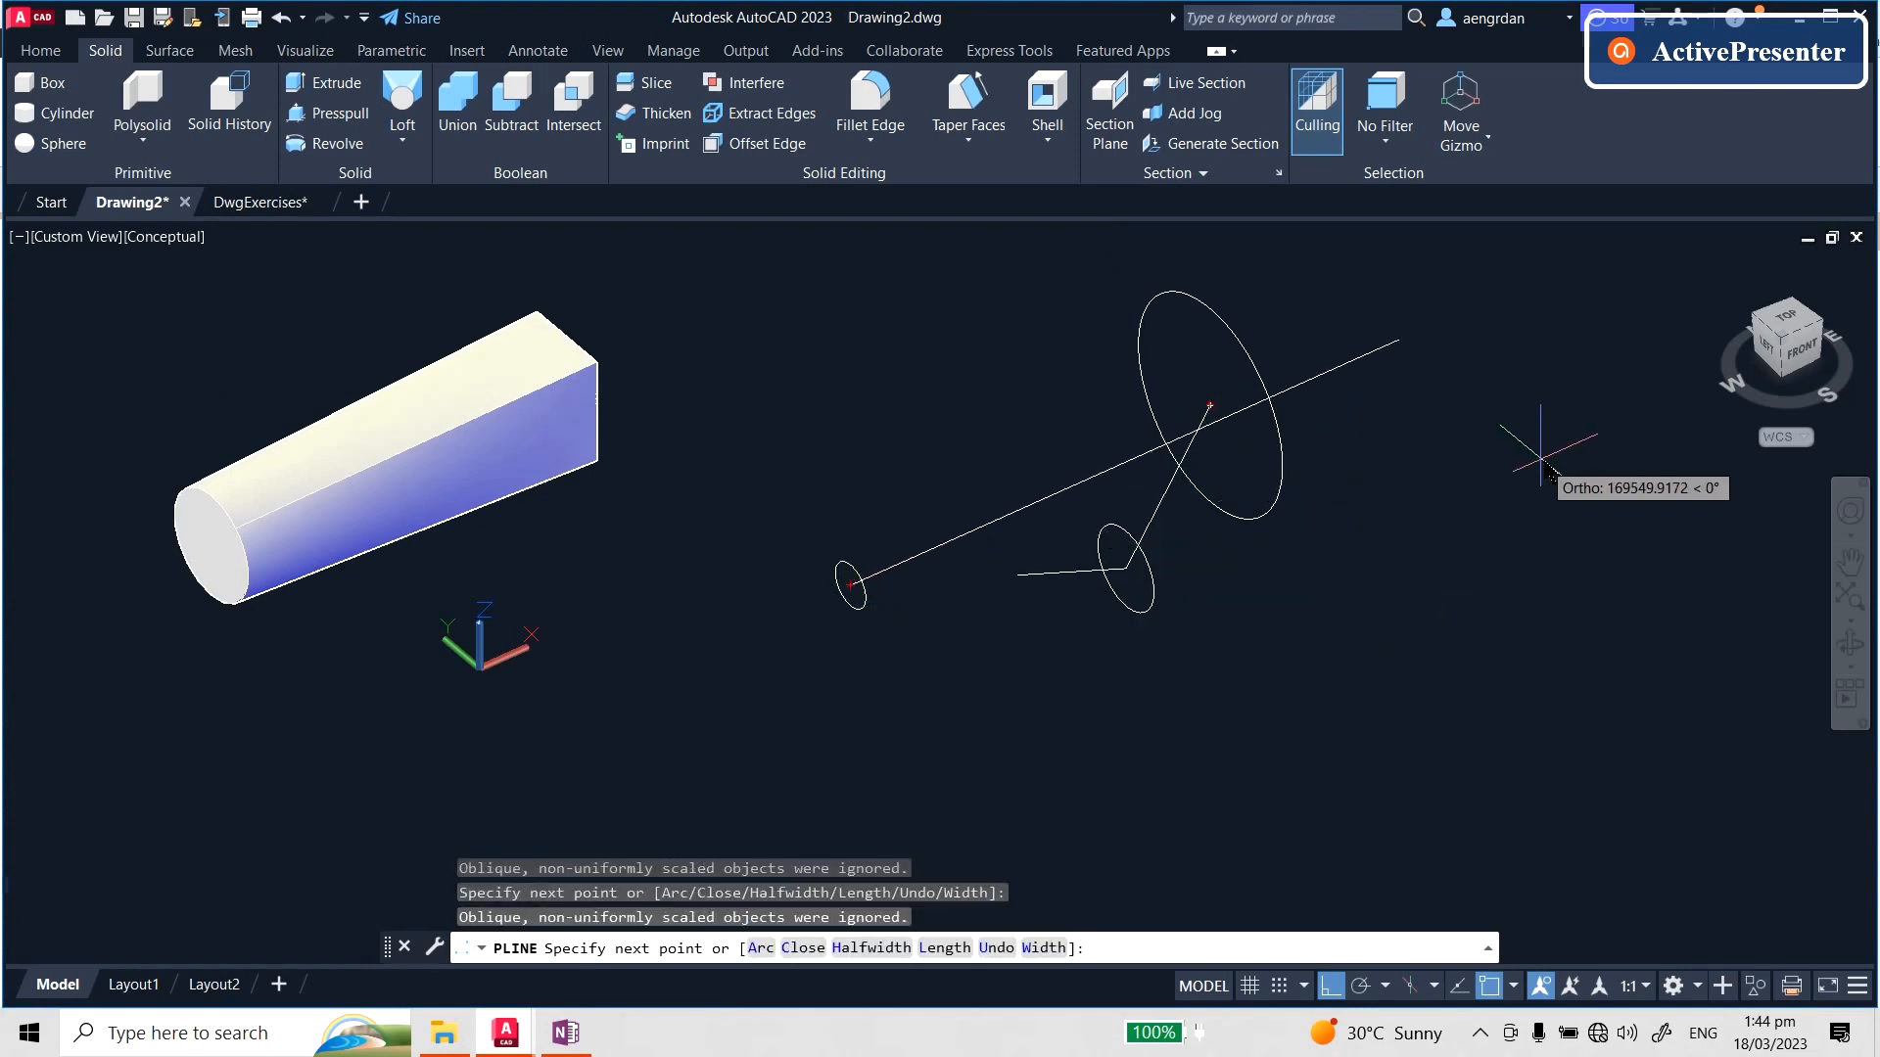
key(Return)
scroll(1204, 450, up, 2)
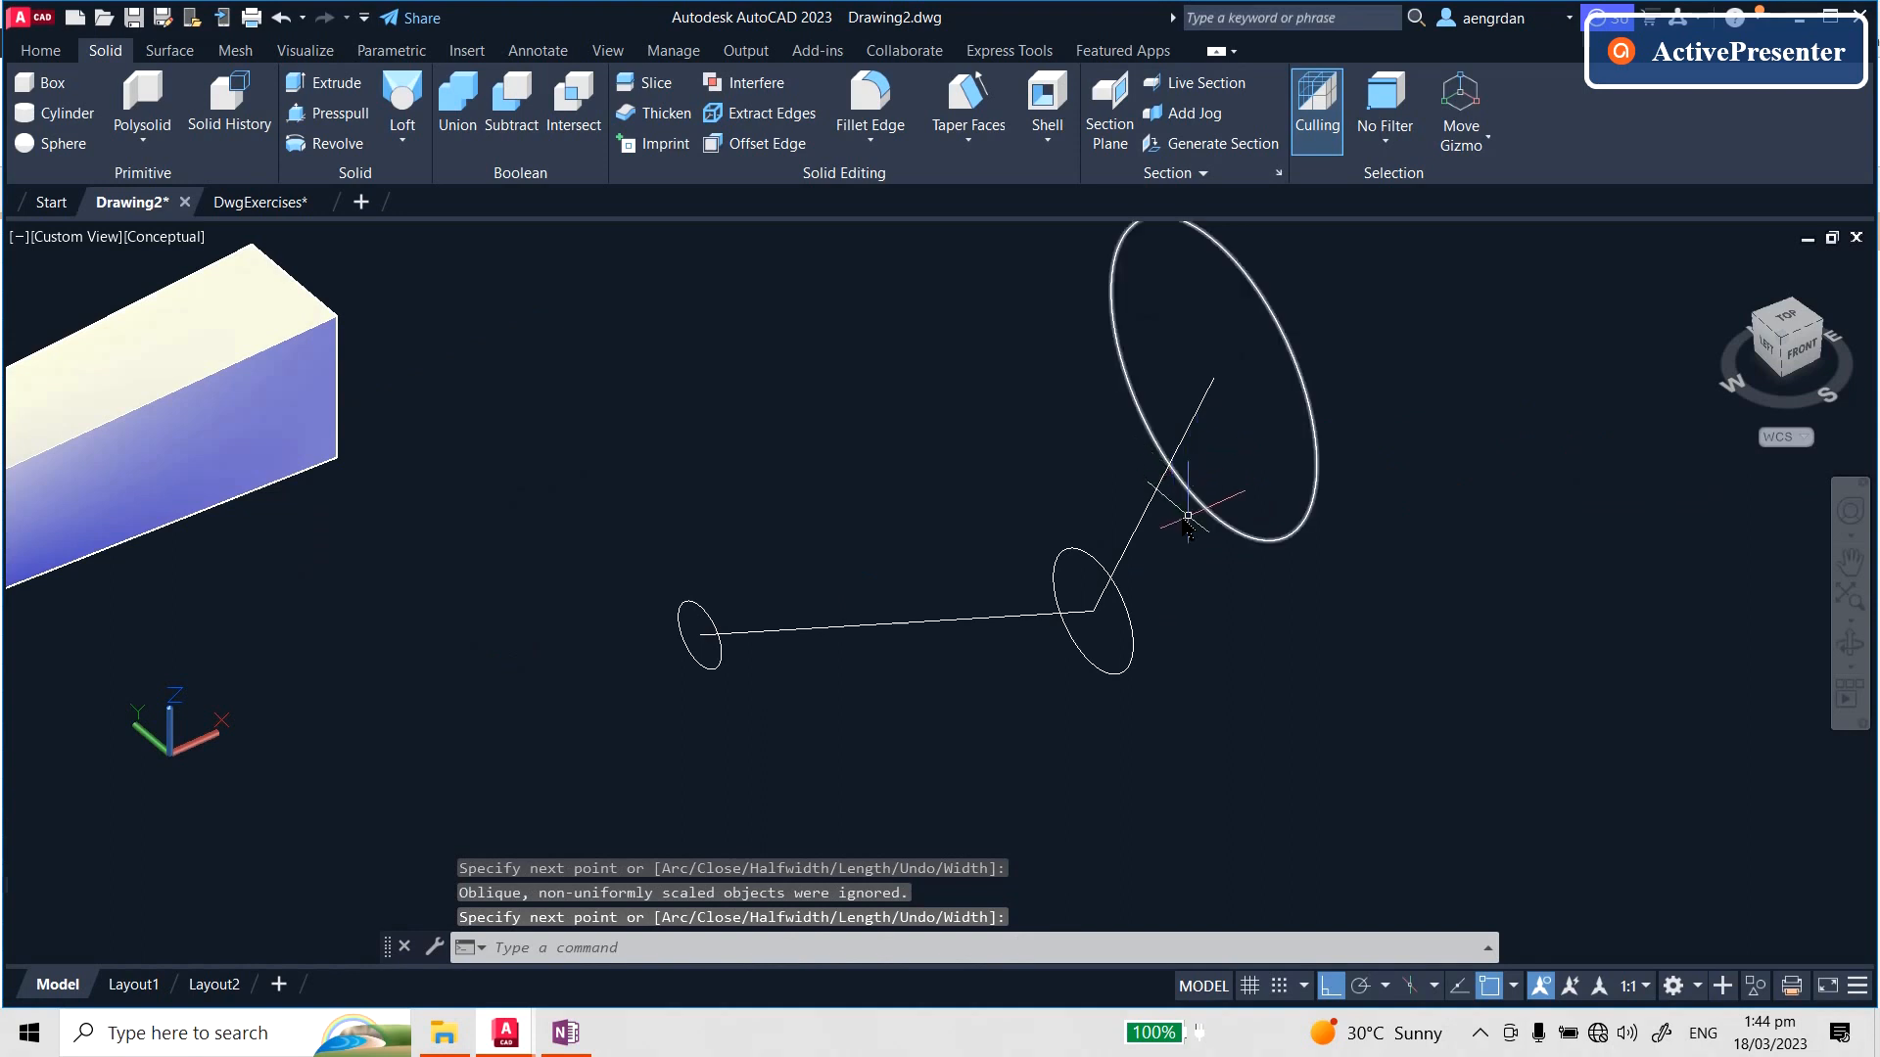
key(Escape)
key(Escape)
key(Escape)
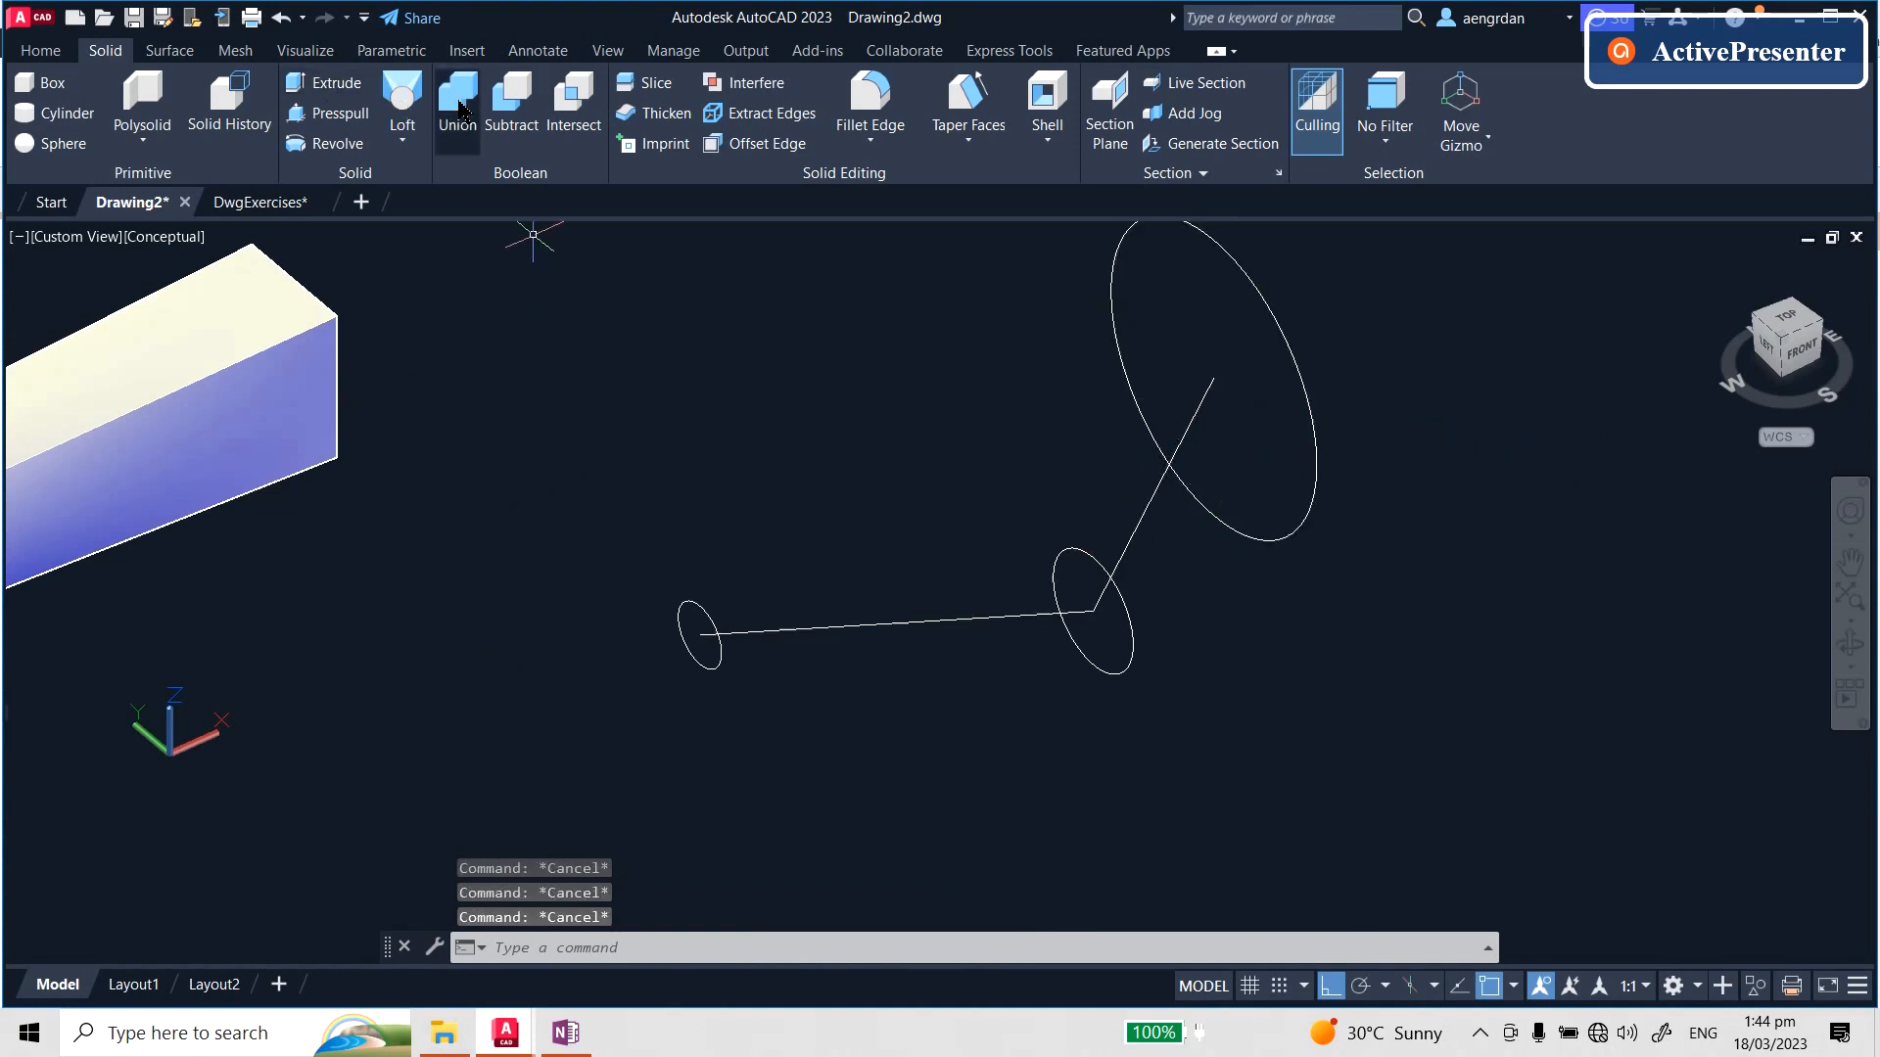
- Loft a solid through the large, middle and small circles in order, using cross sections only
click(401, 95)
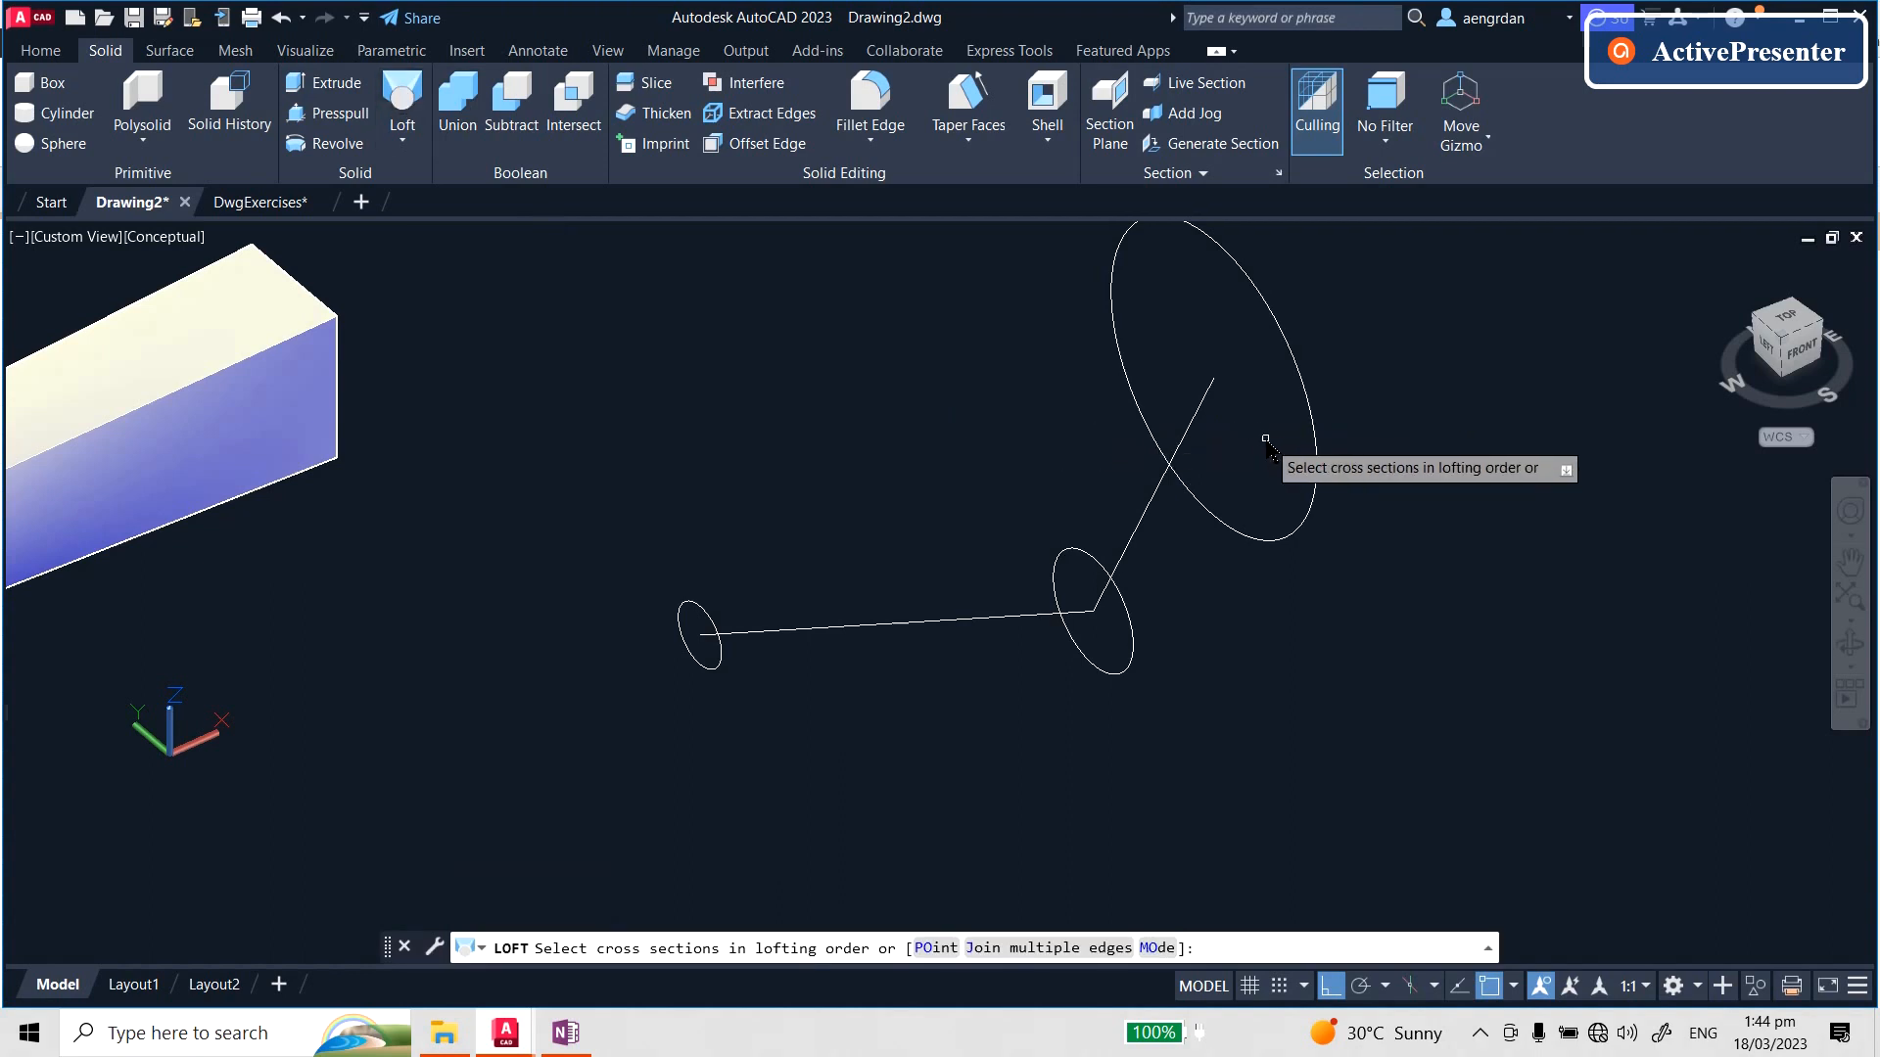
click(1313, 437)
click(1119, 605)
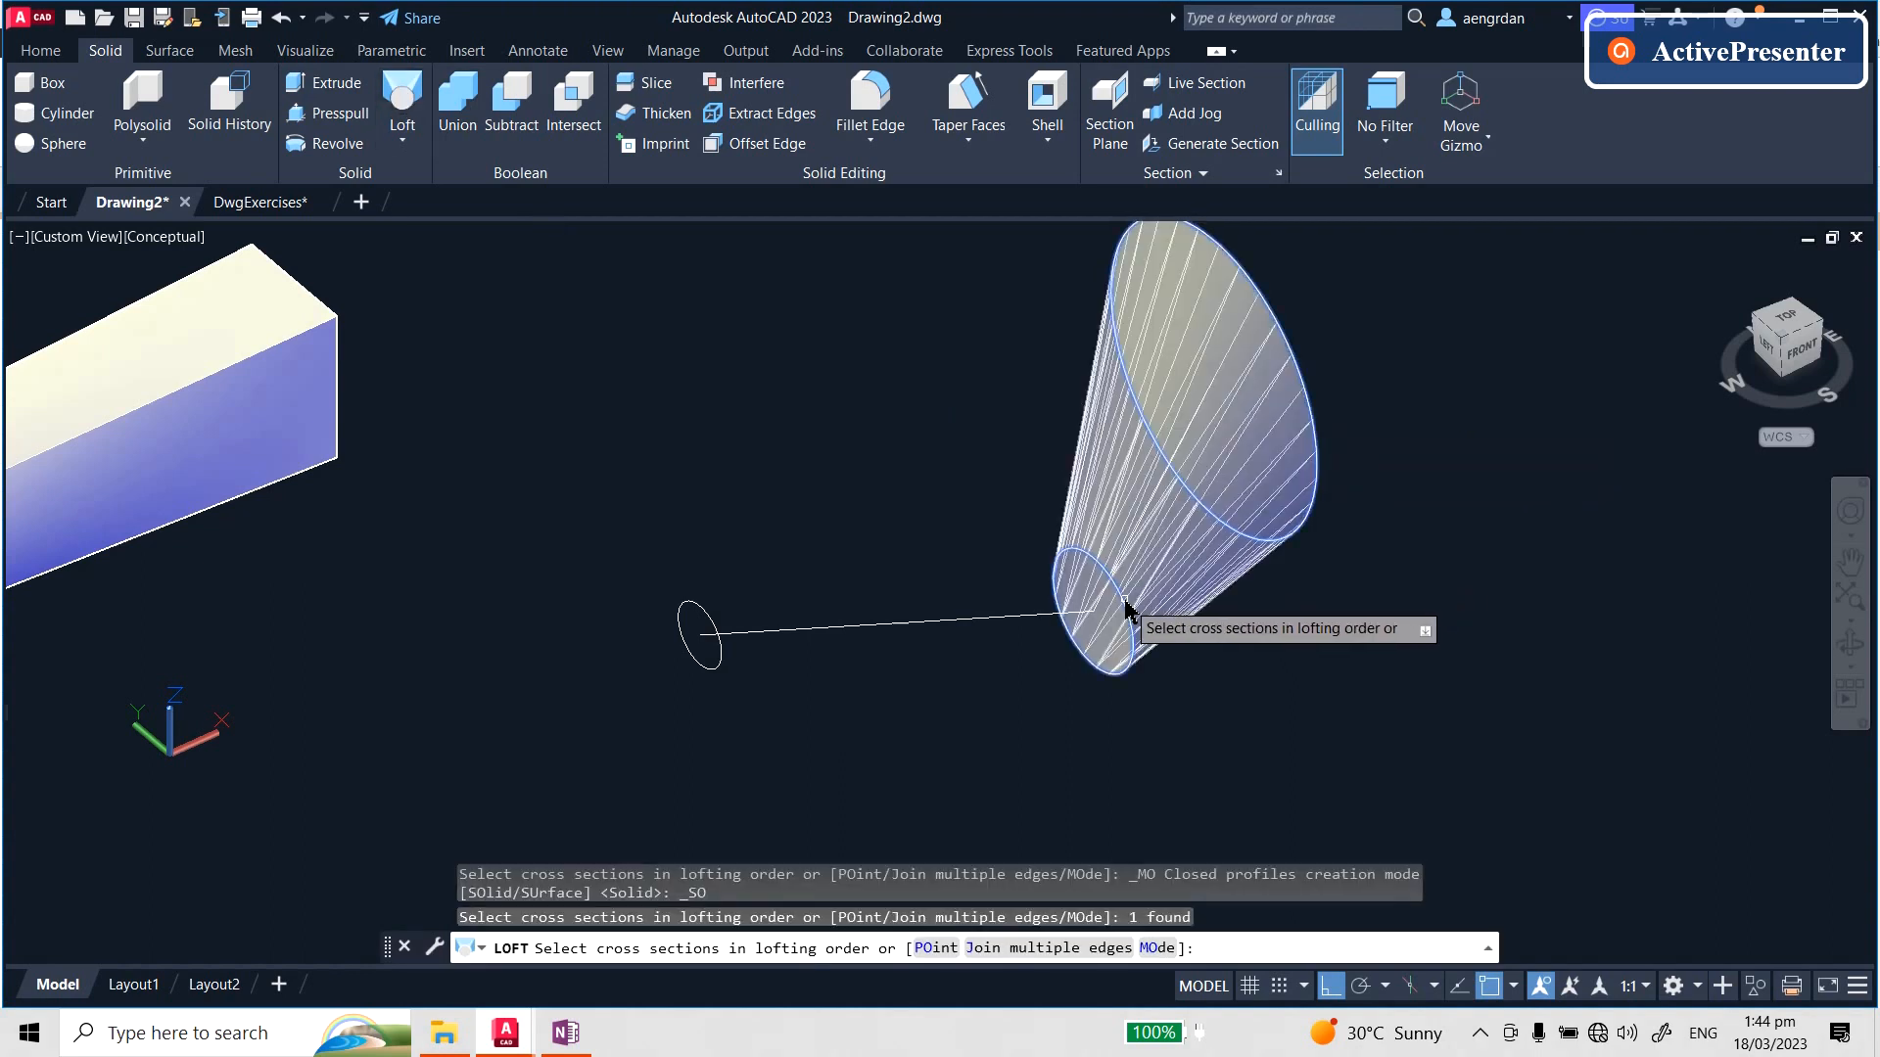
click(682, 627)
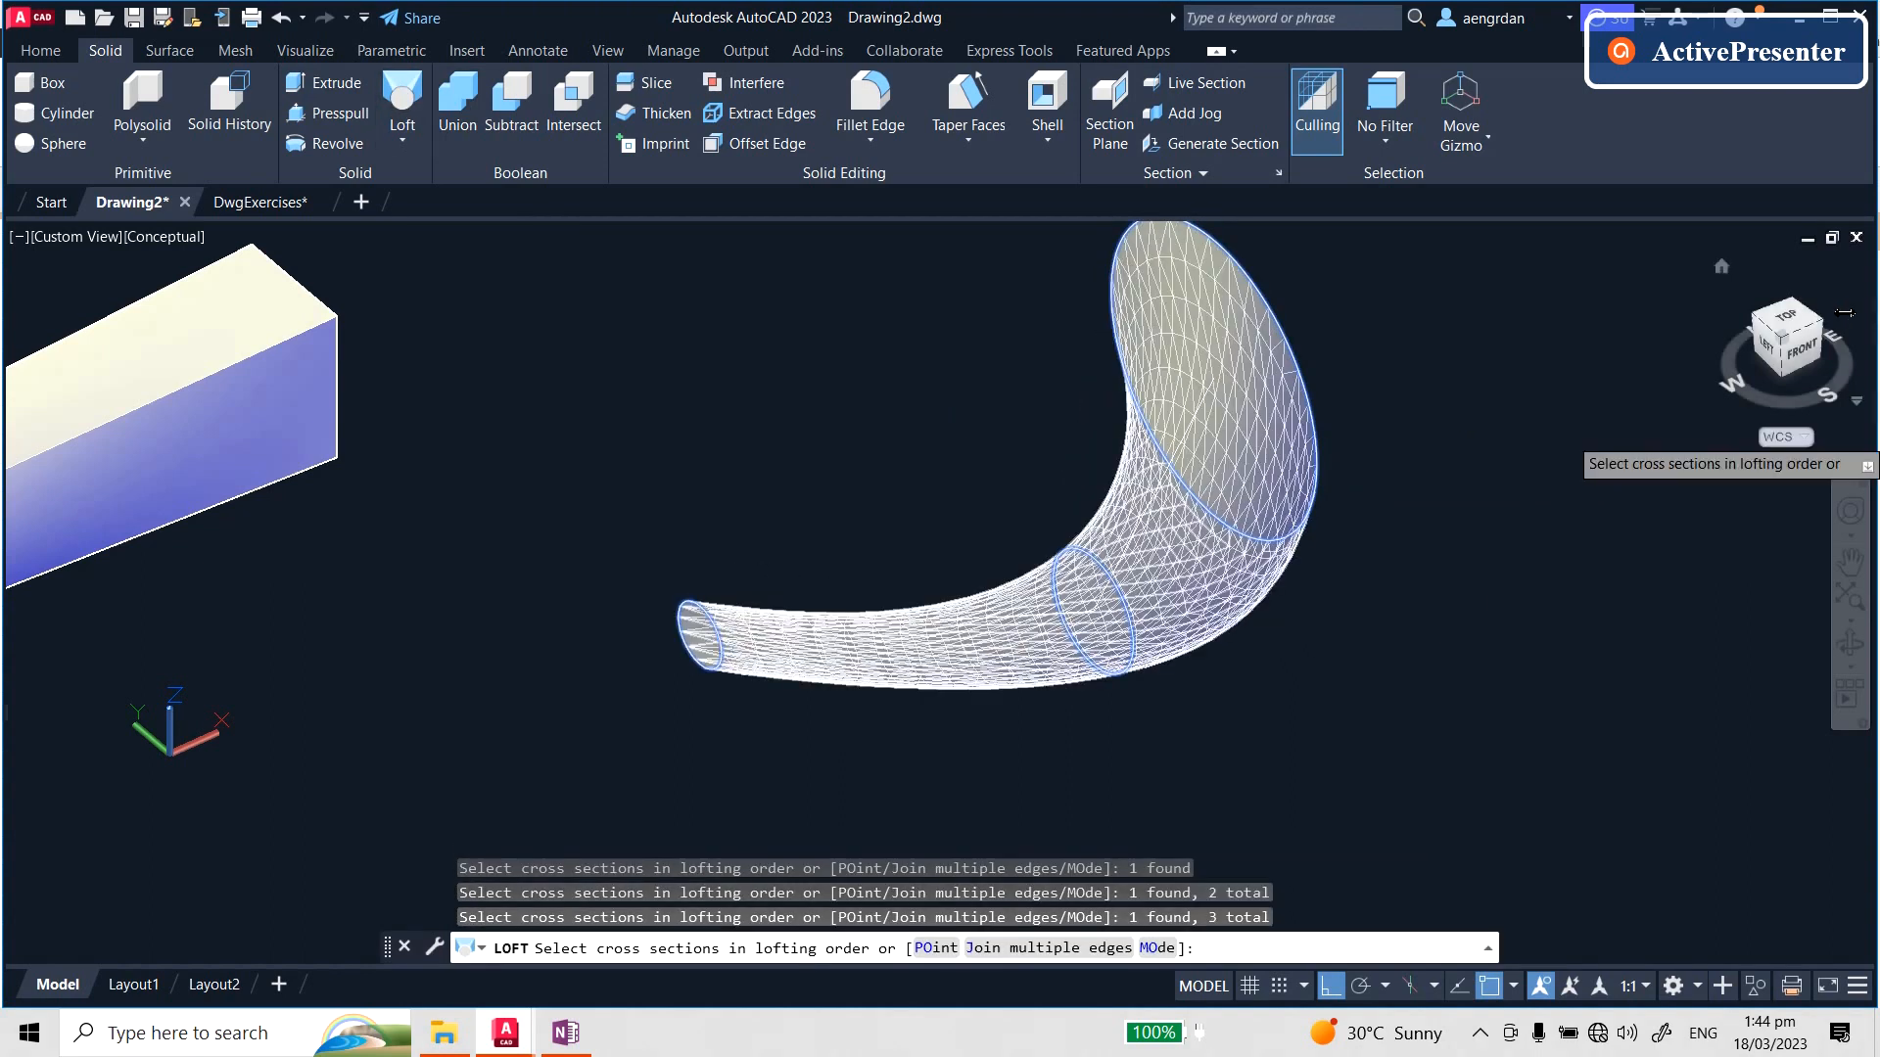
key(Return)
key(Return)
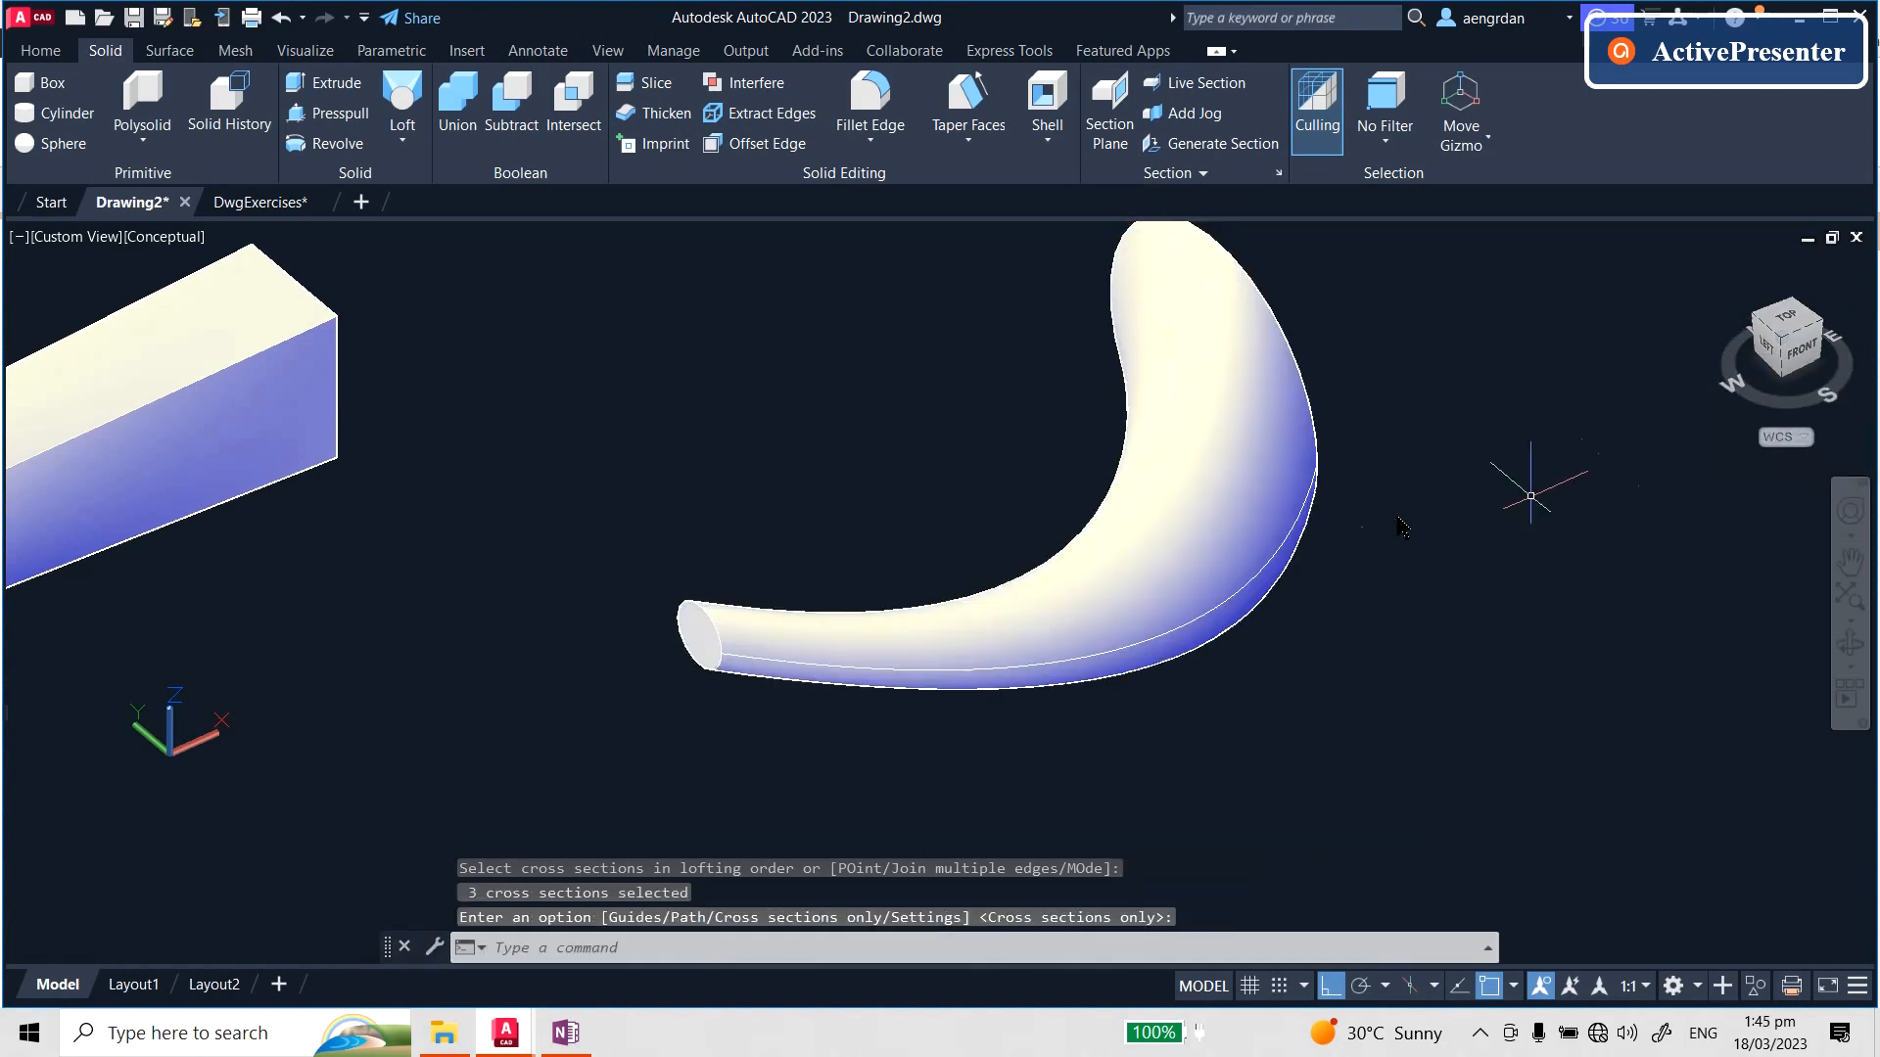
scroll(1024, 690, down, 2)
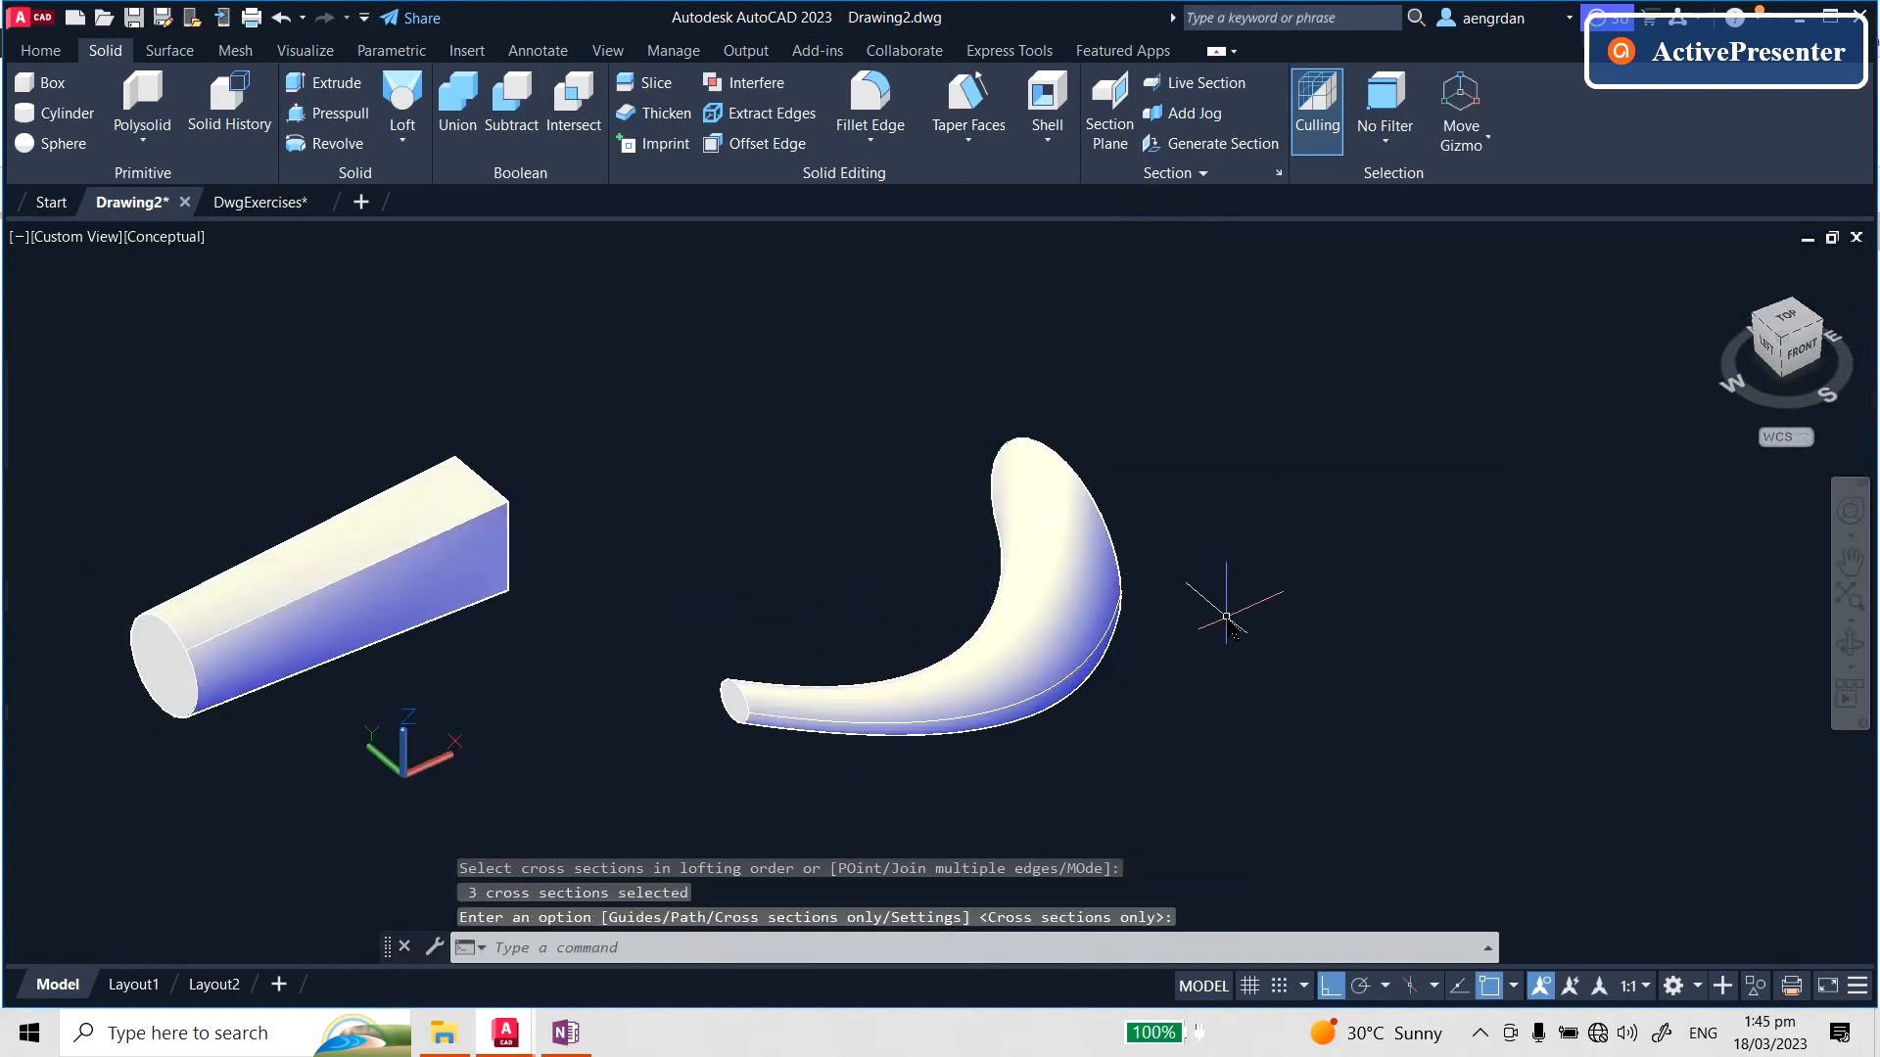
shift+middle_drag(1227, 616, 1305, 656)
- Undo the three-circle loft, back to the separate circles and polyline
text(u)
key(Return)
key(Return)
key(Return)
key(Return)
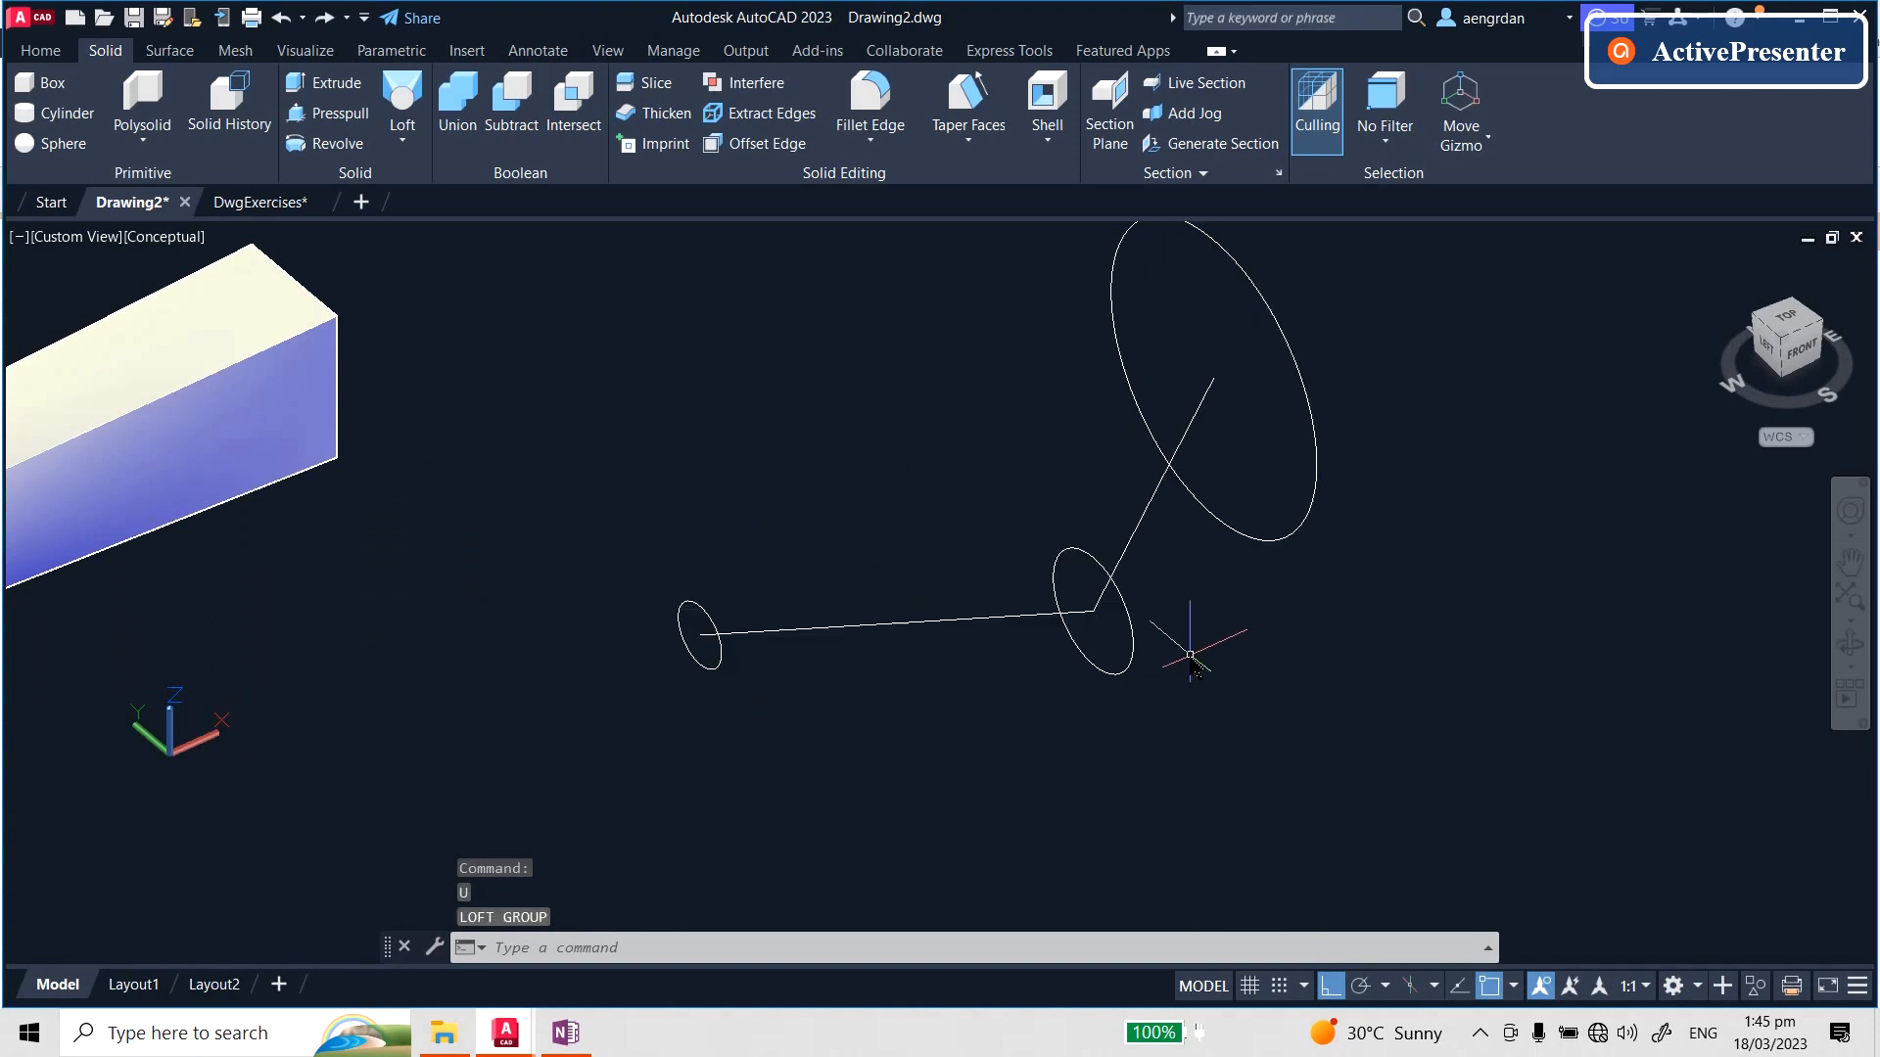
- Try to loft a solid through the large, middle and small circles, using the center polyline as the path
key(Escape)
key(Escape)
key(Escape)
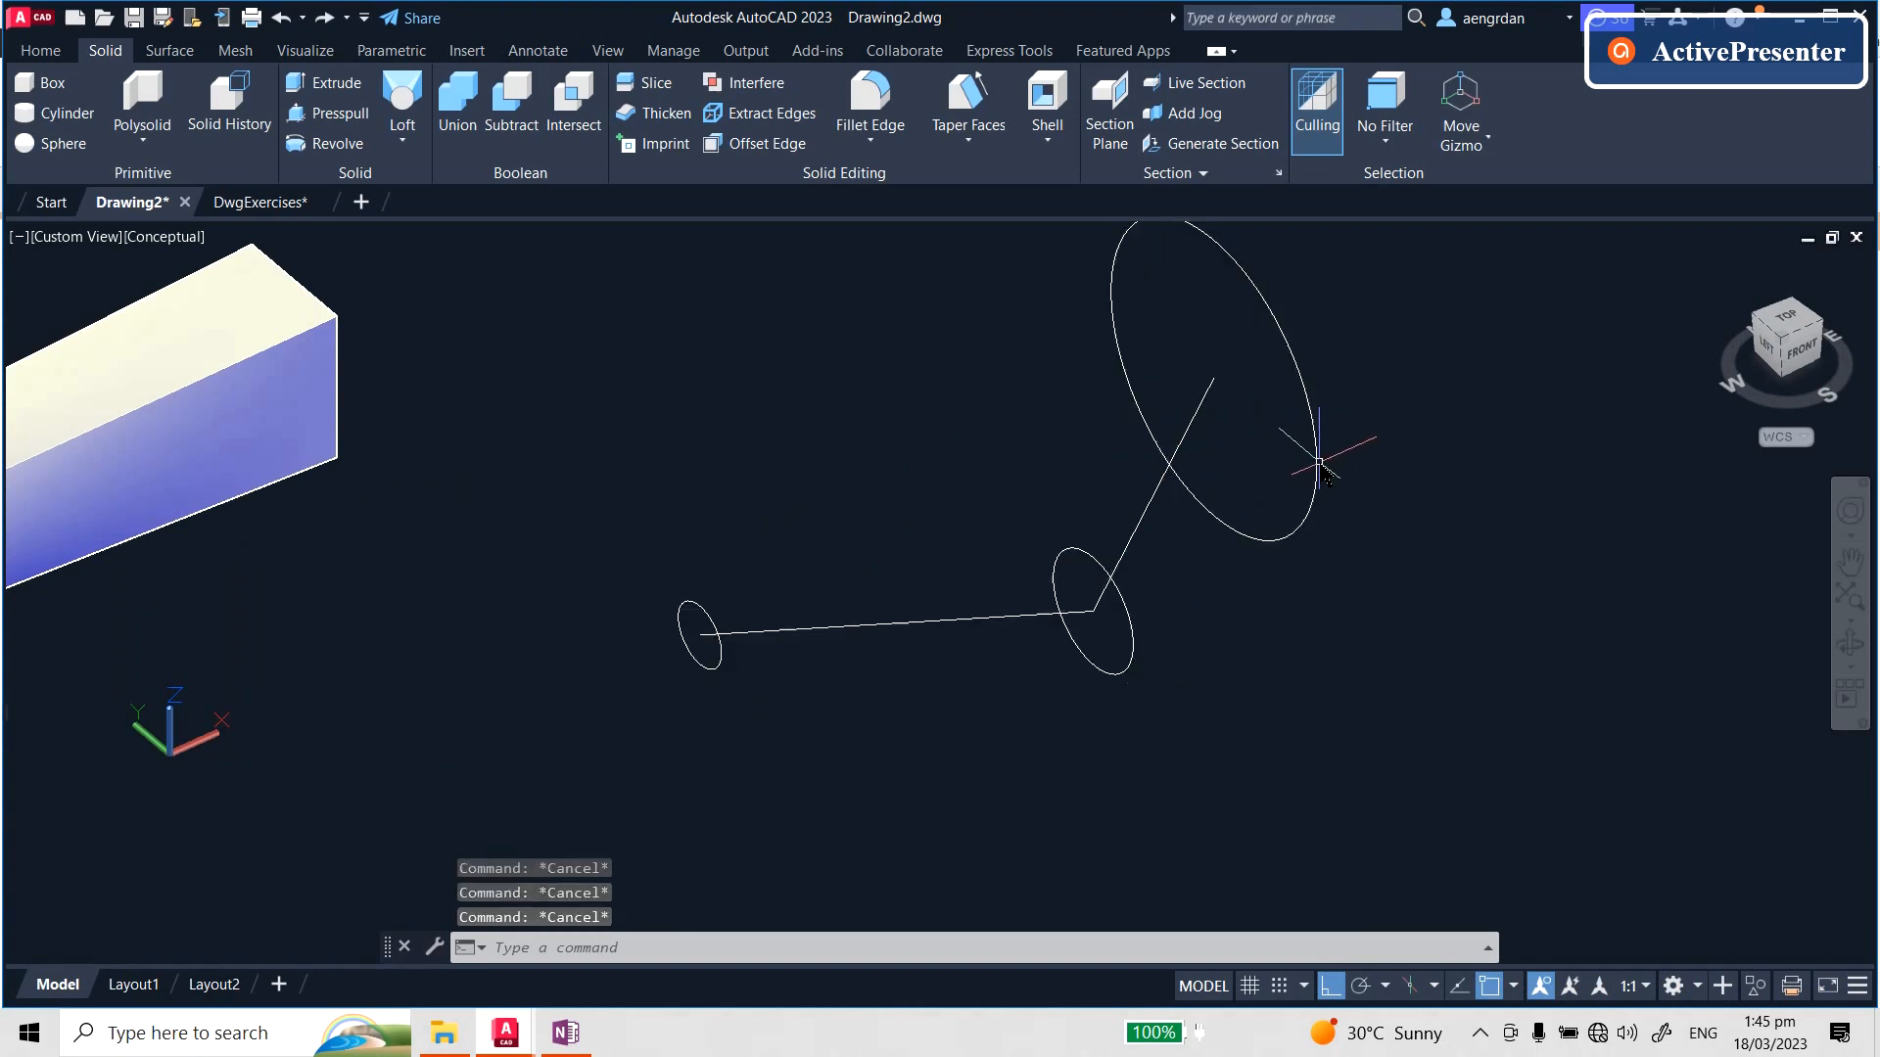
click(400, 98)
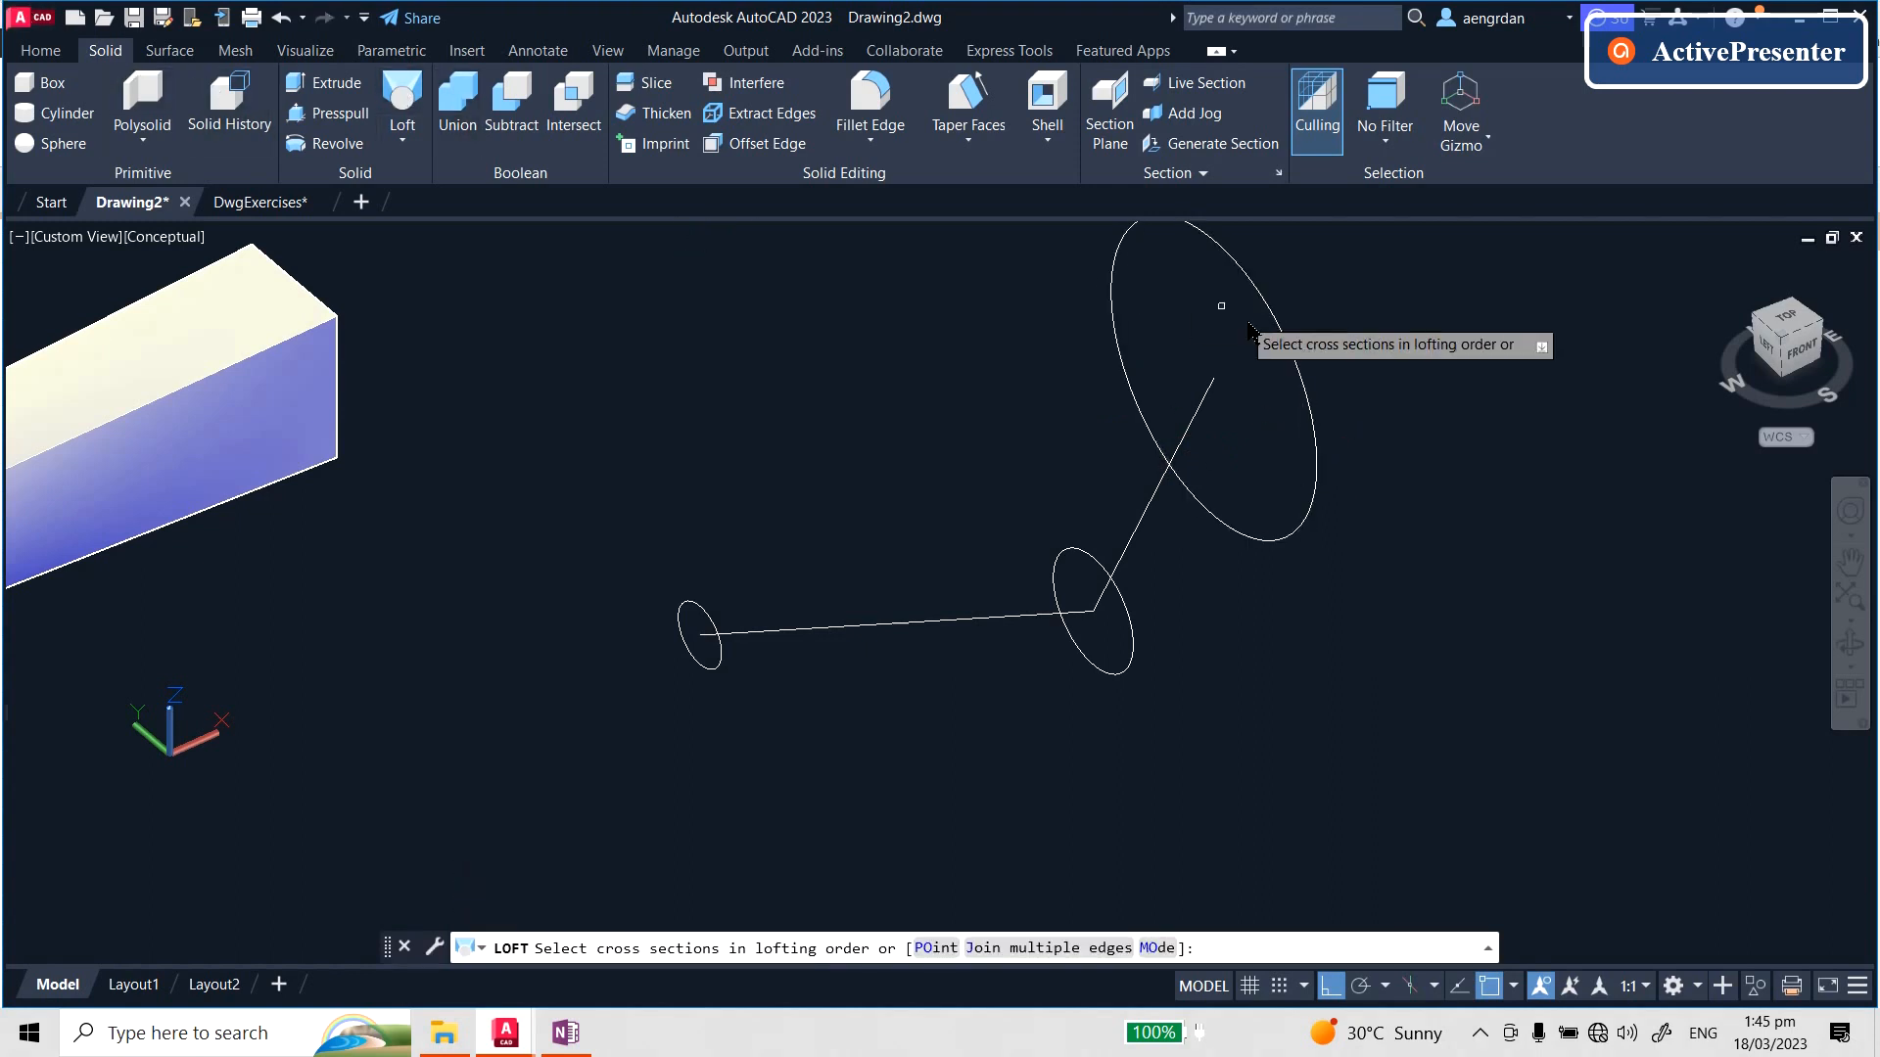
click(1303, 377)
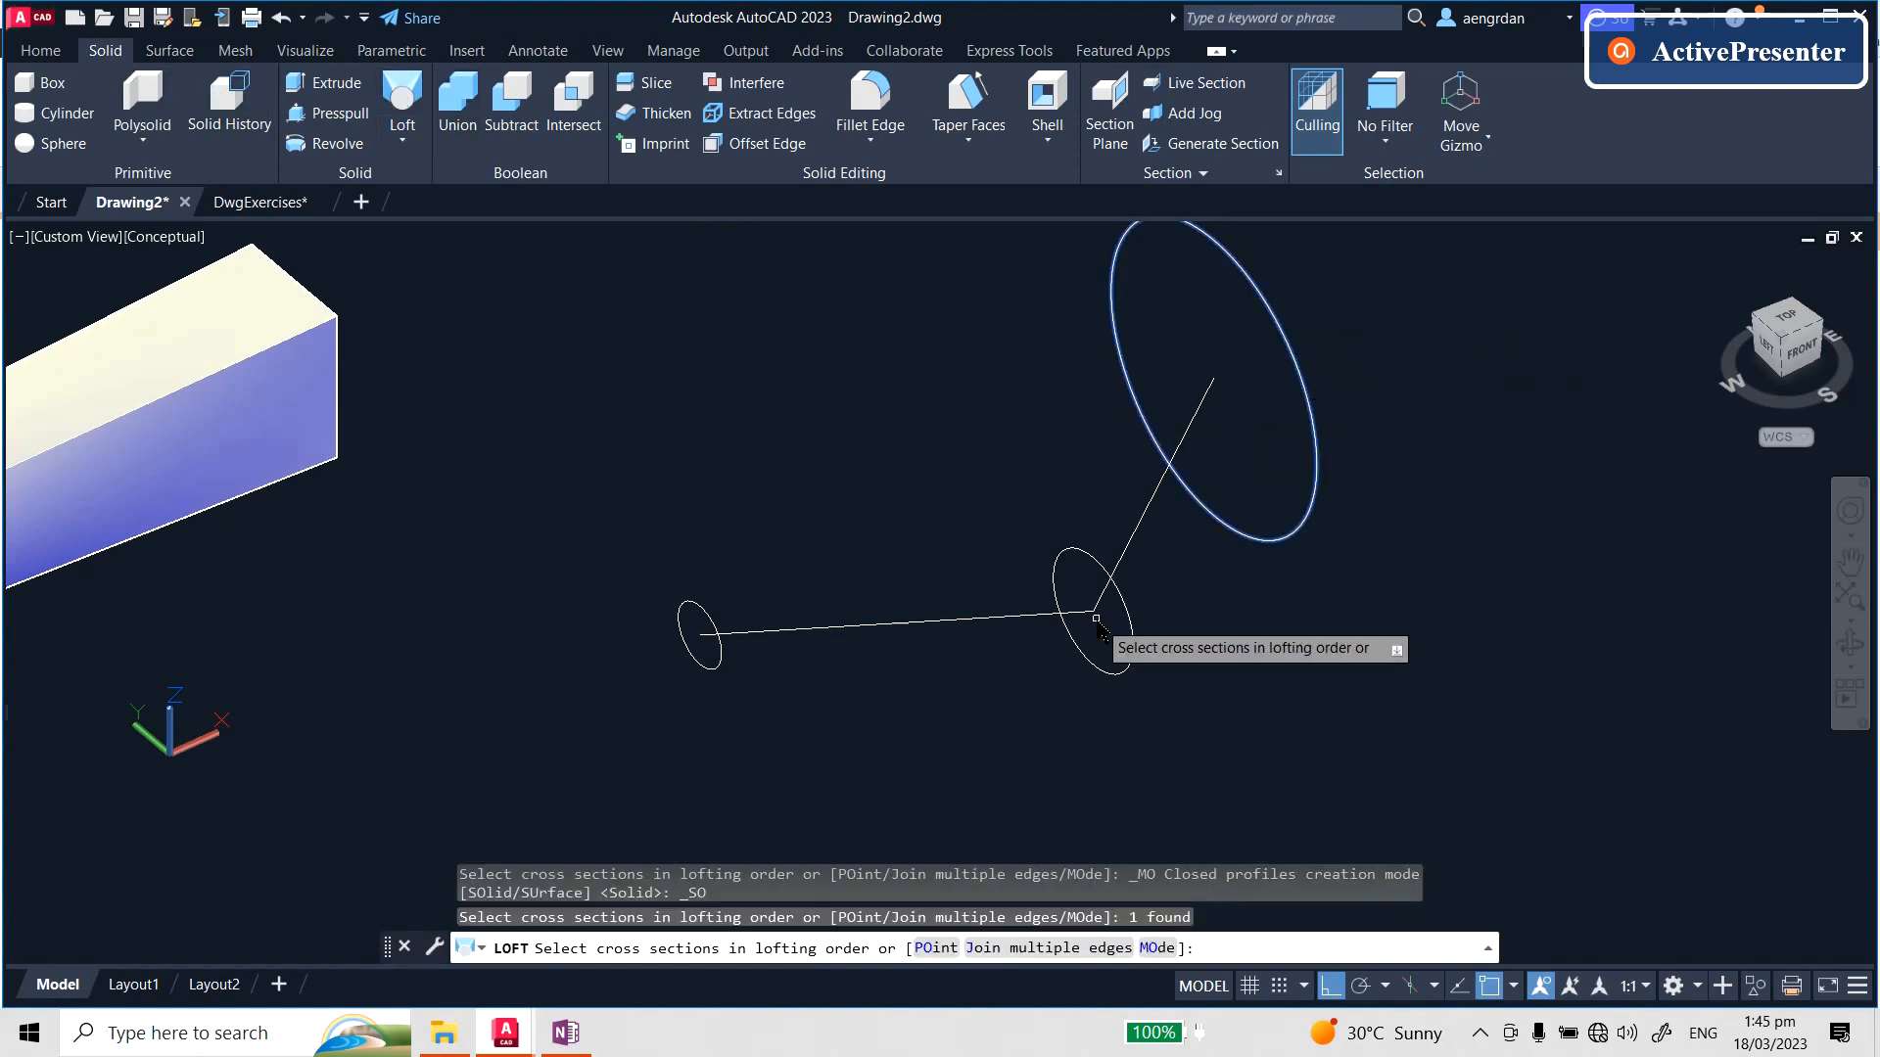
click(1131, 631)
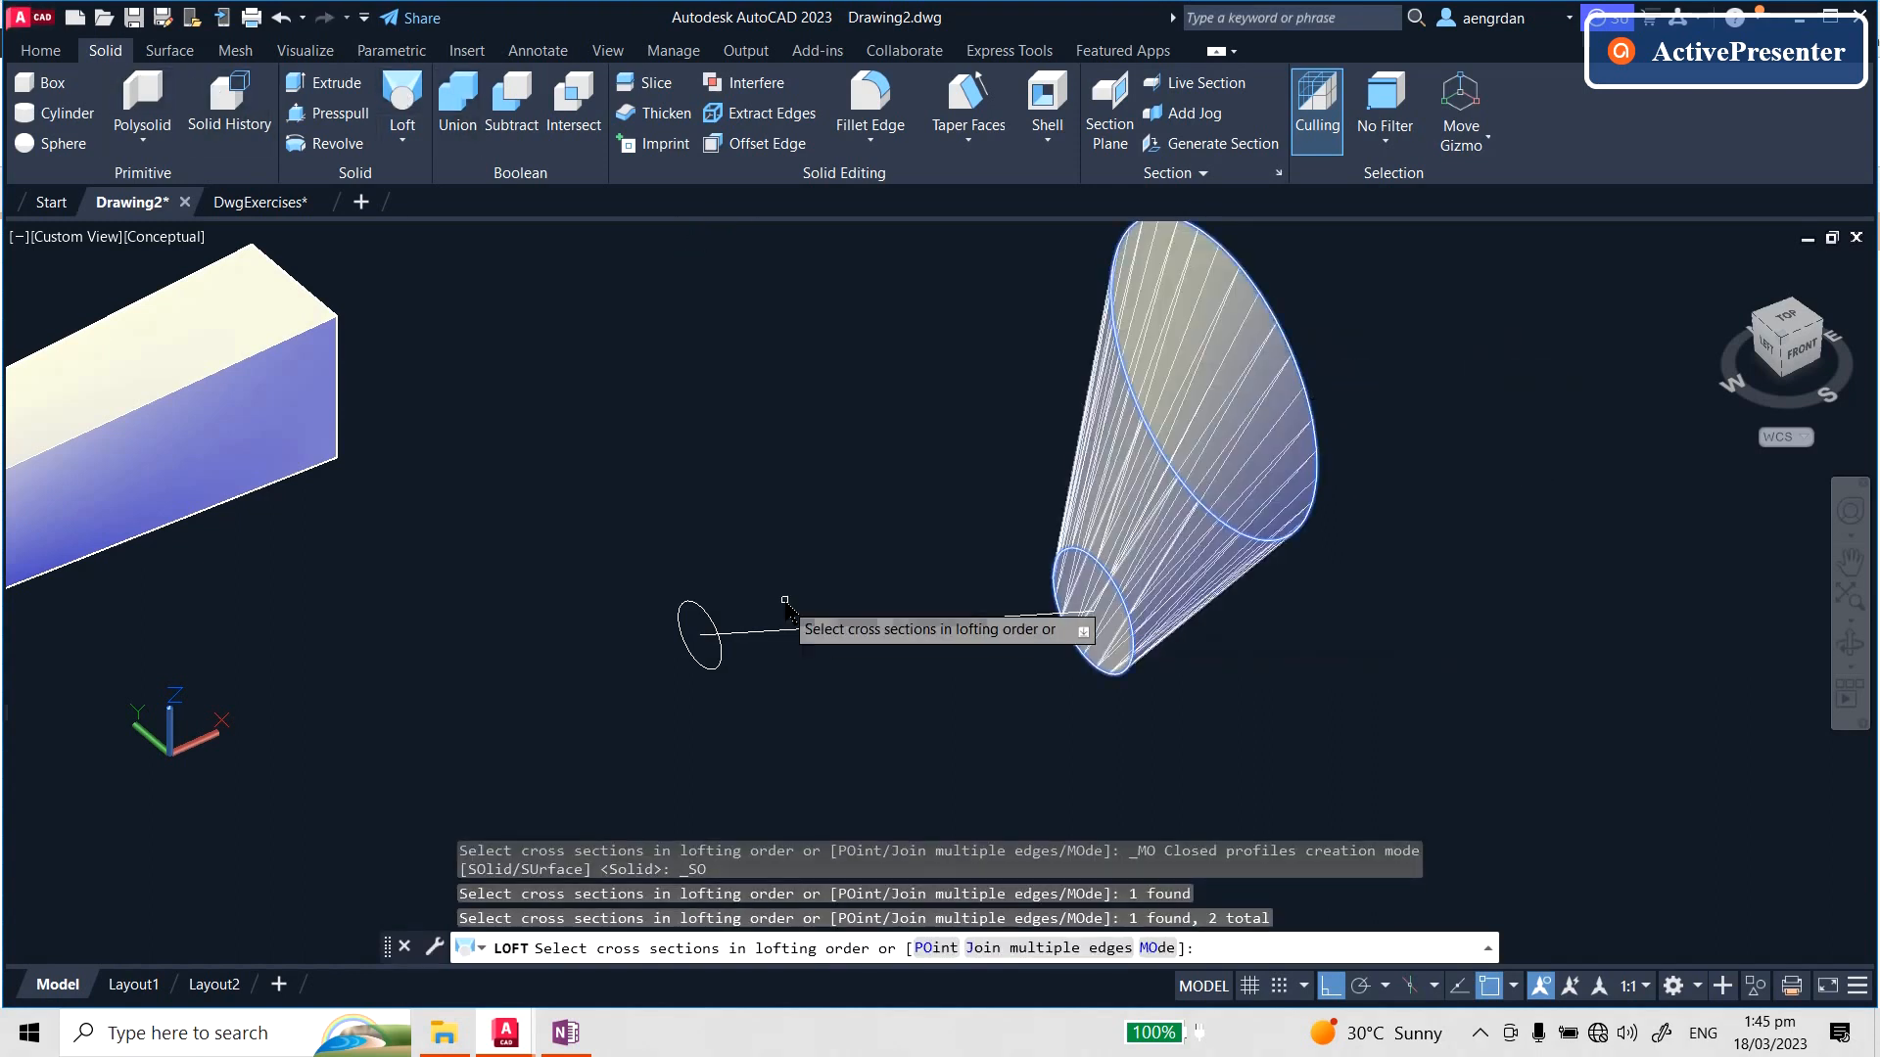
click(697, 605)
key(Return)
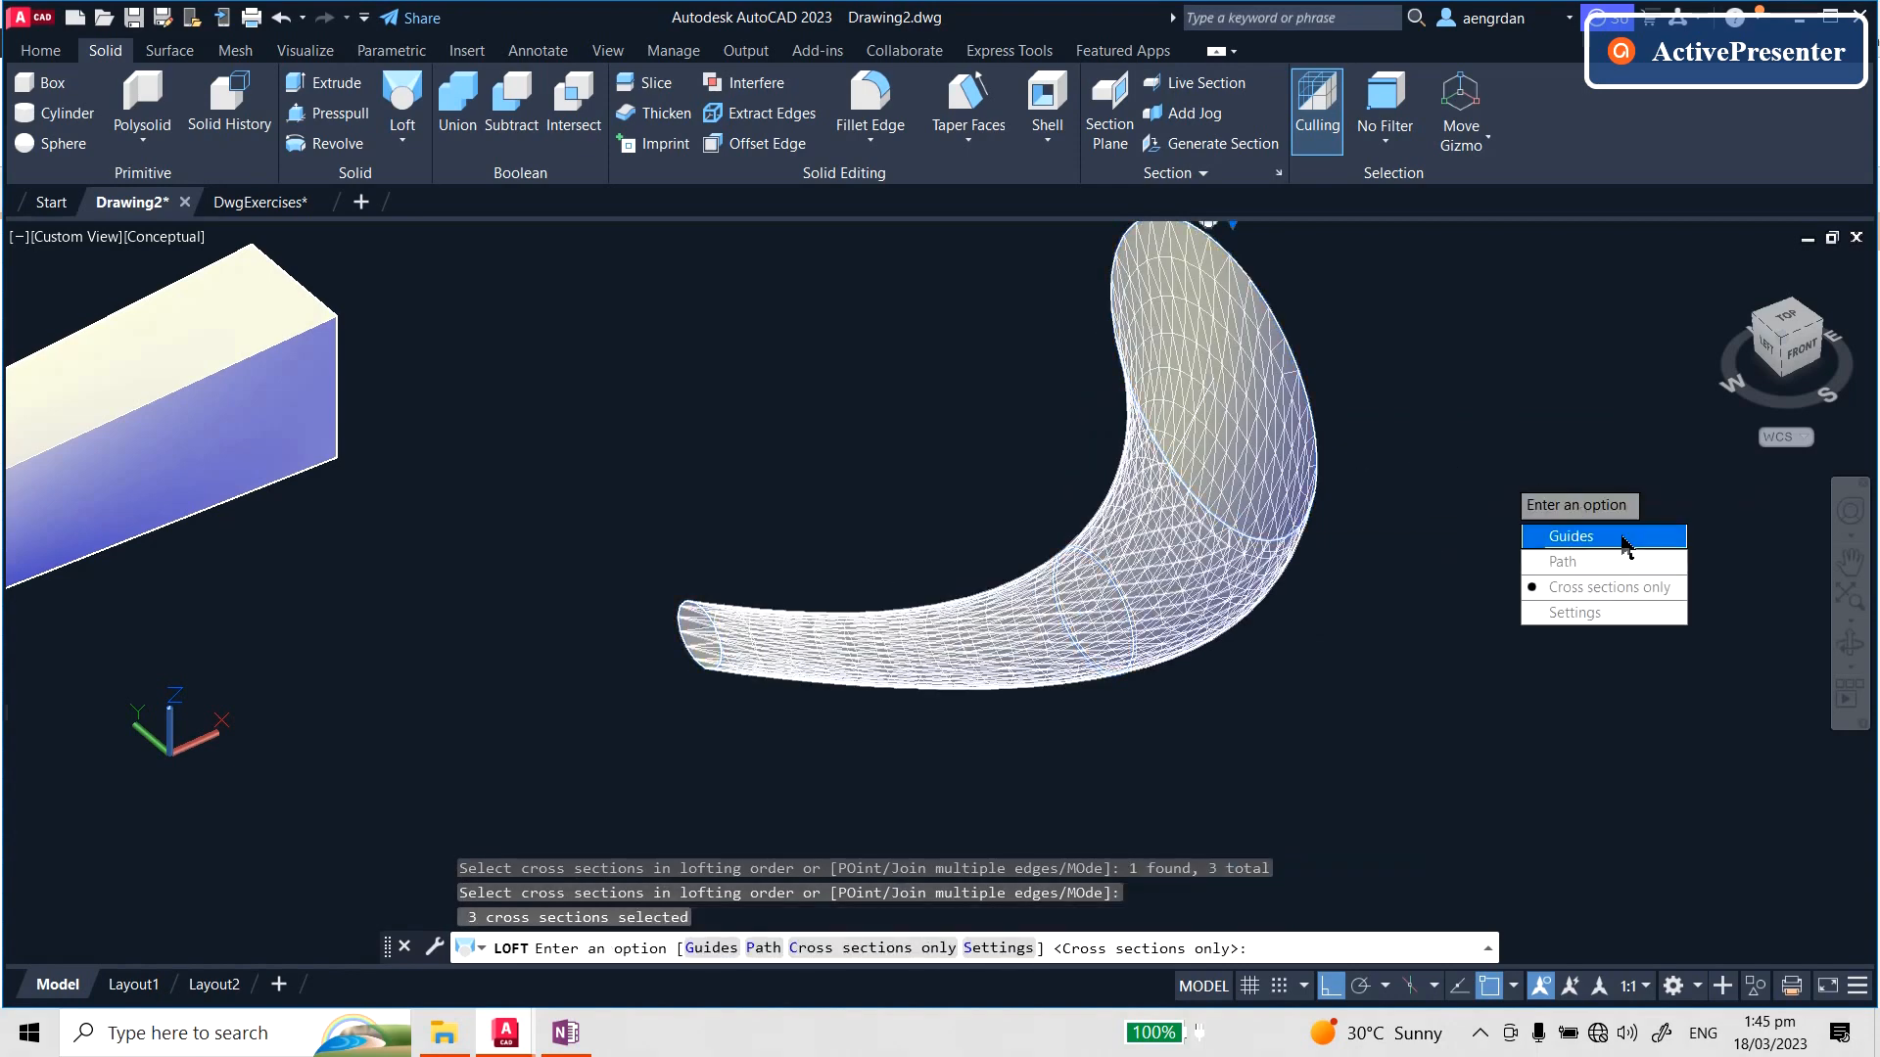
key(Down)
key(Return)
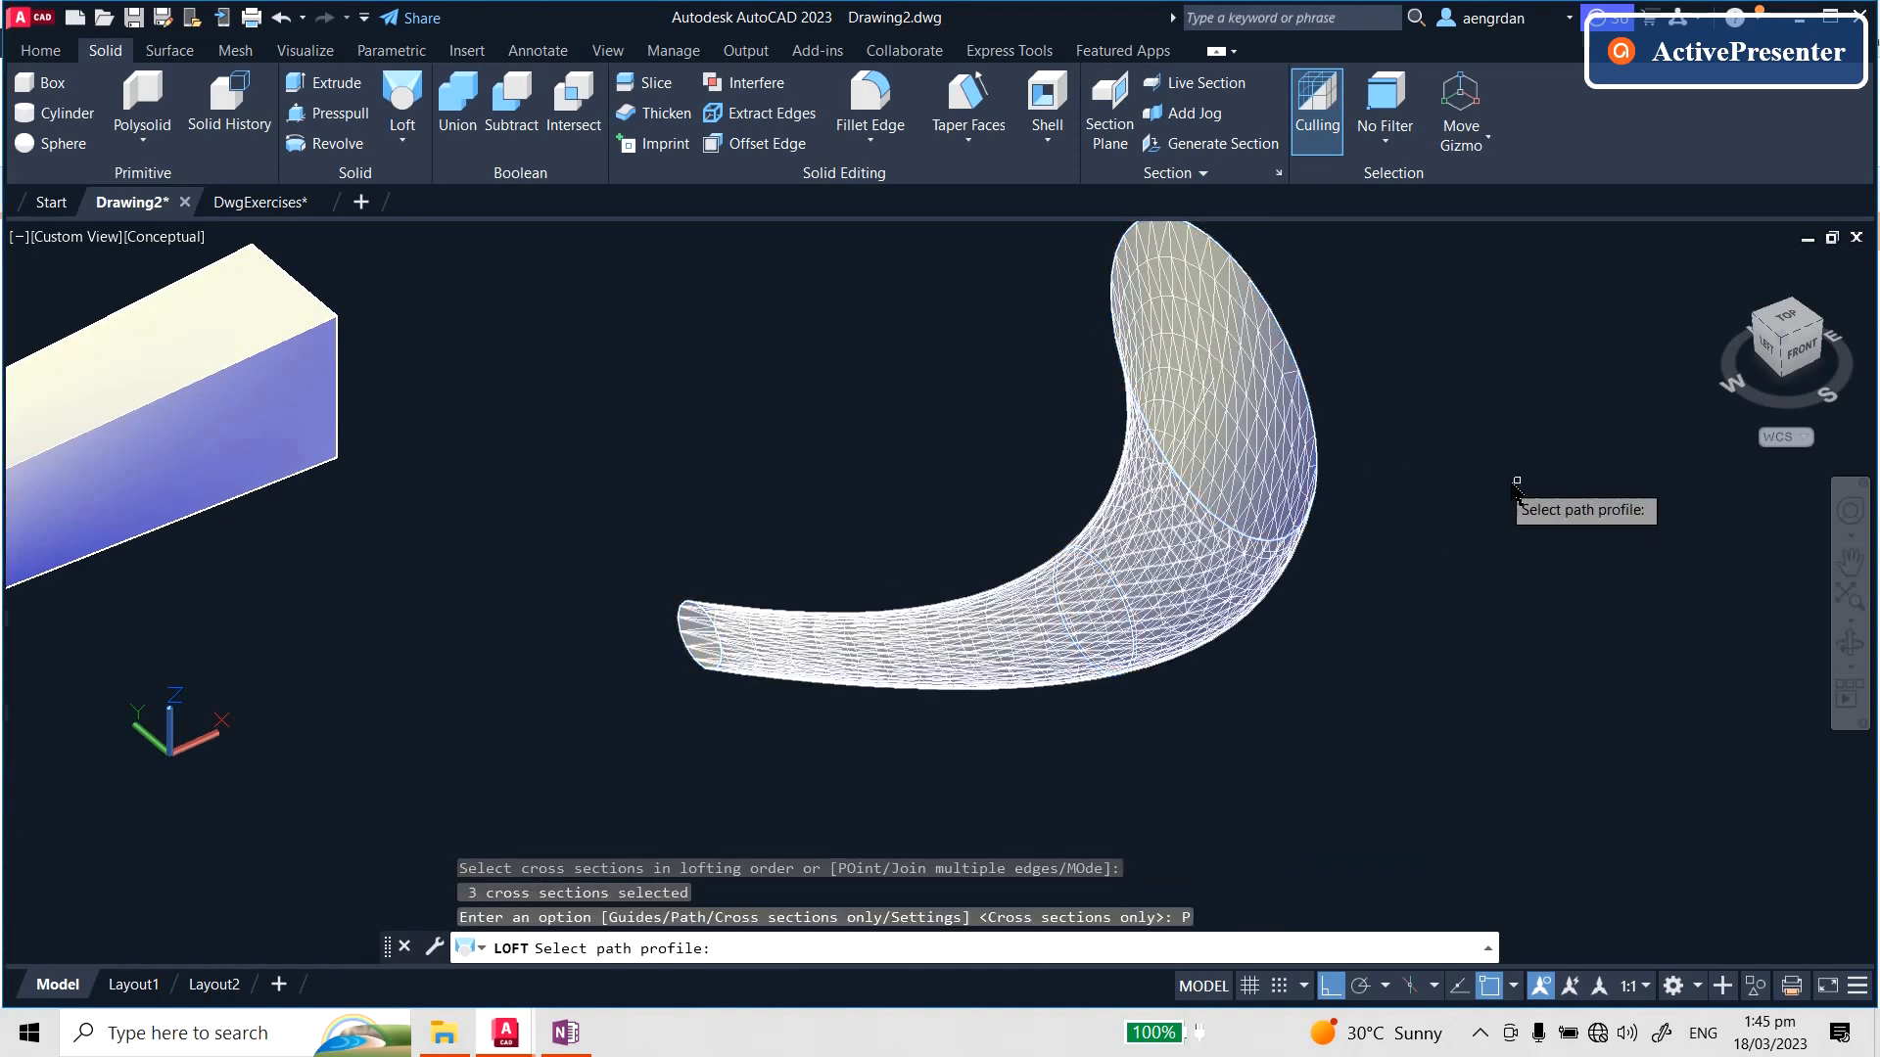
click(1193, 431)
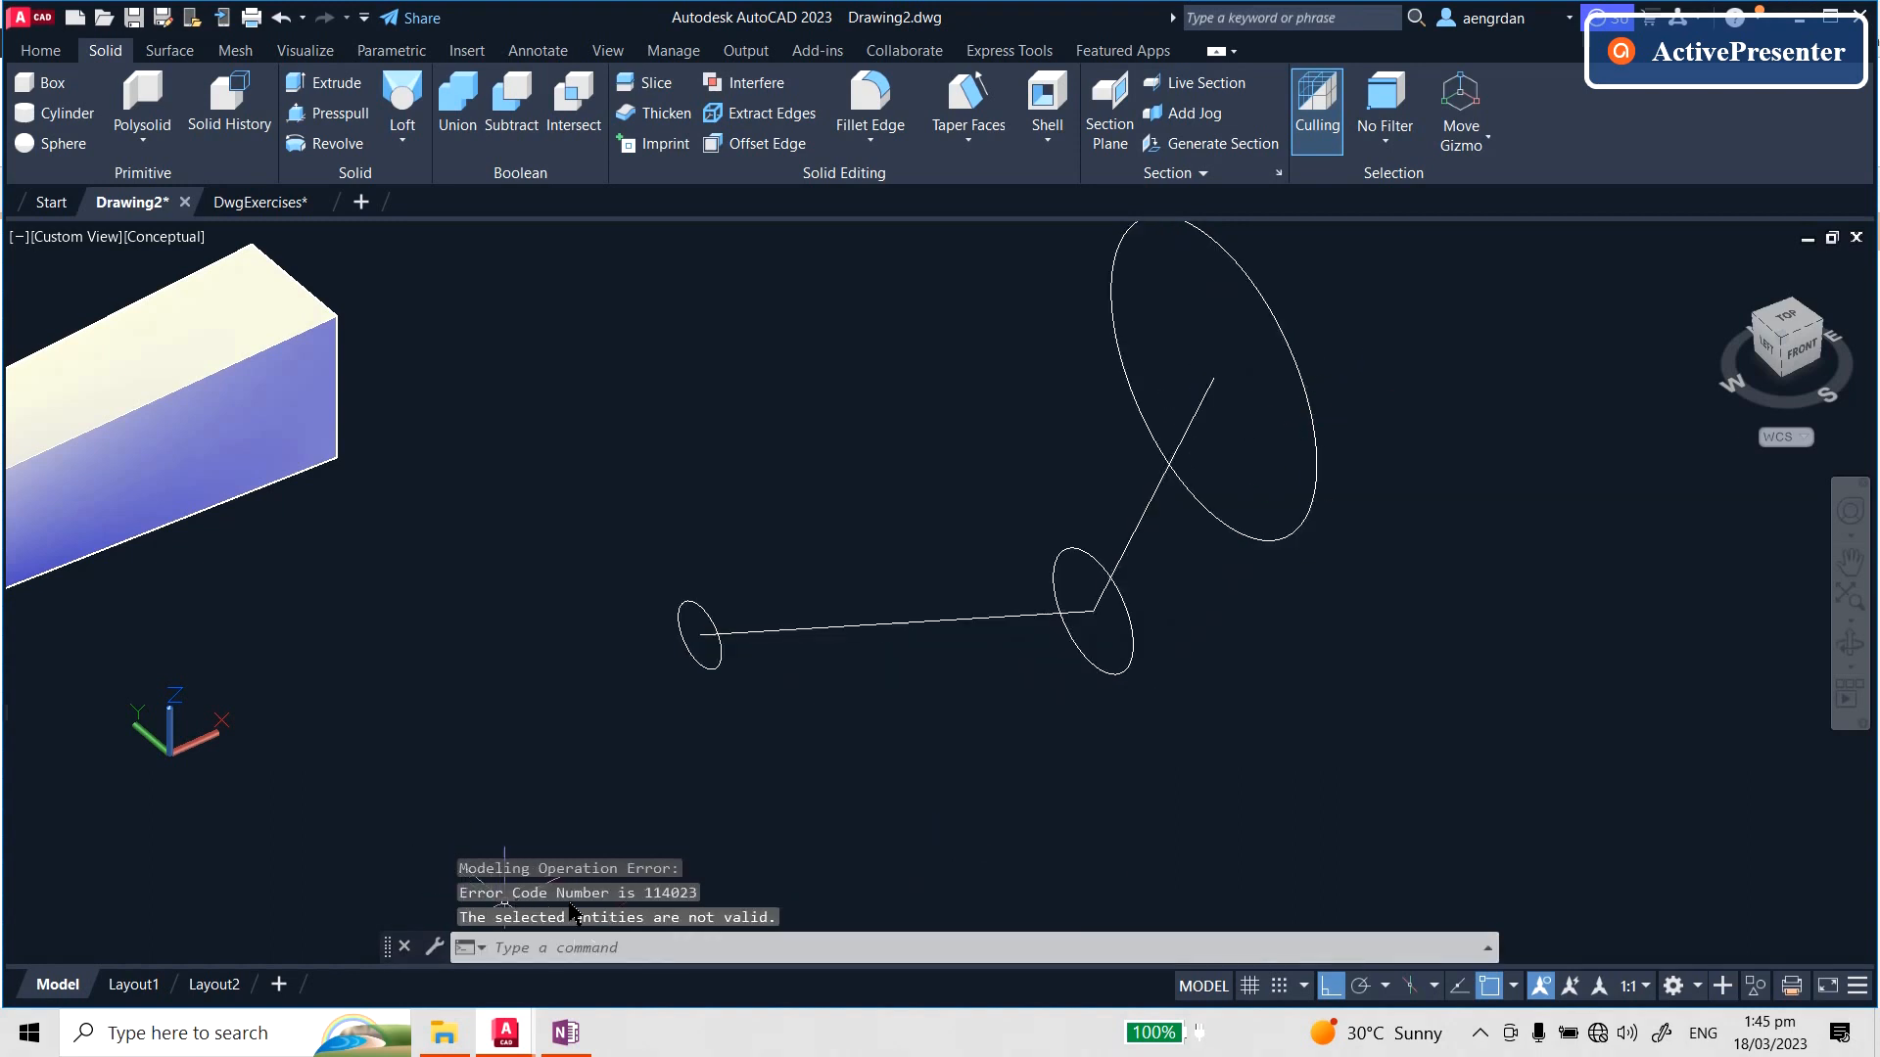
key(Return)
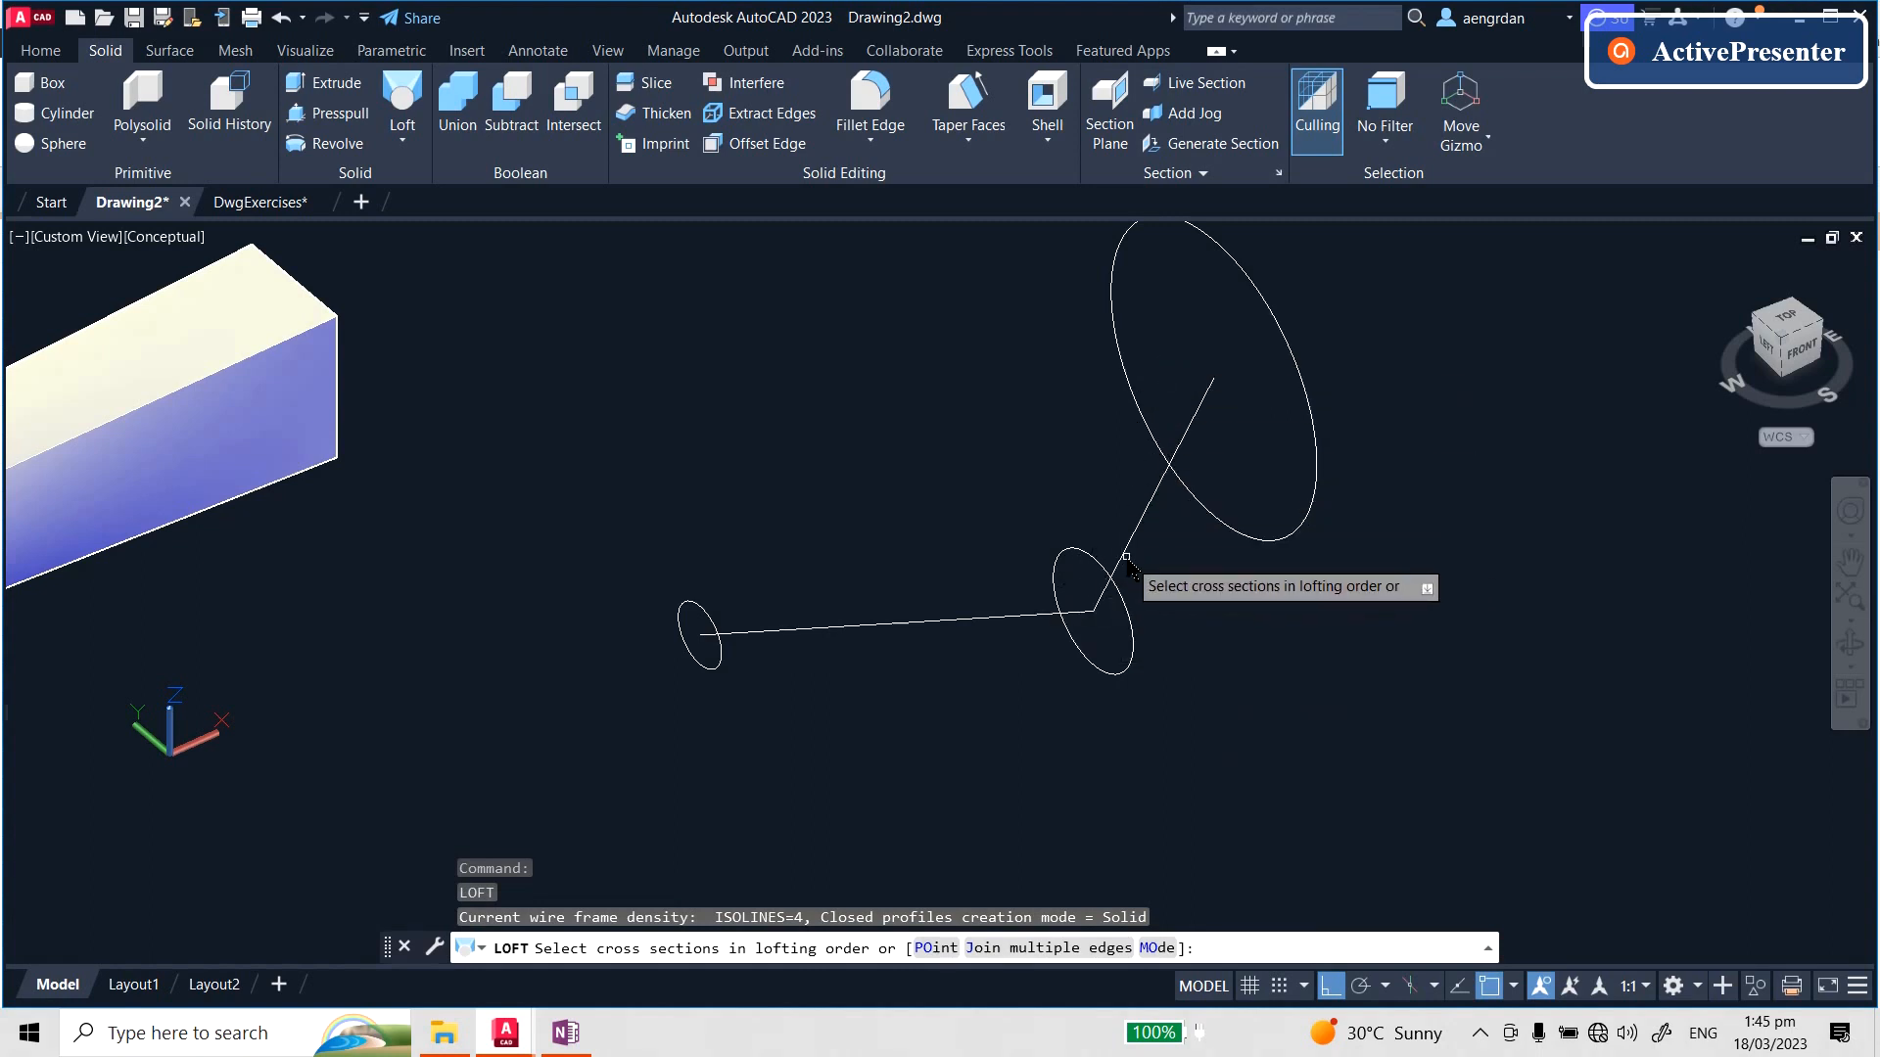
key(Escape)
key(Escape)
key(Escape)
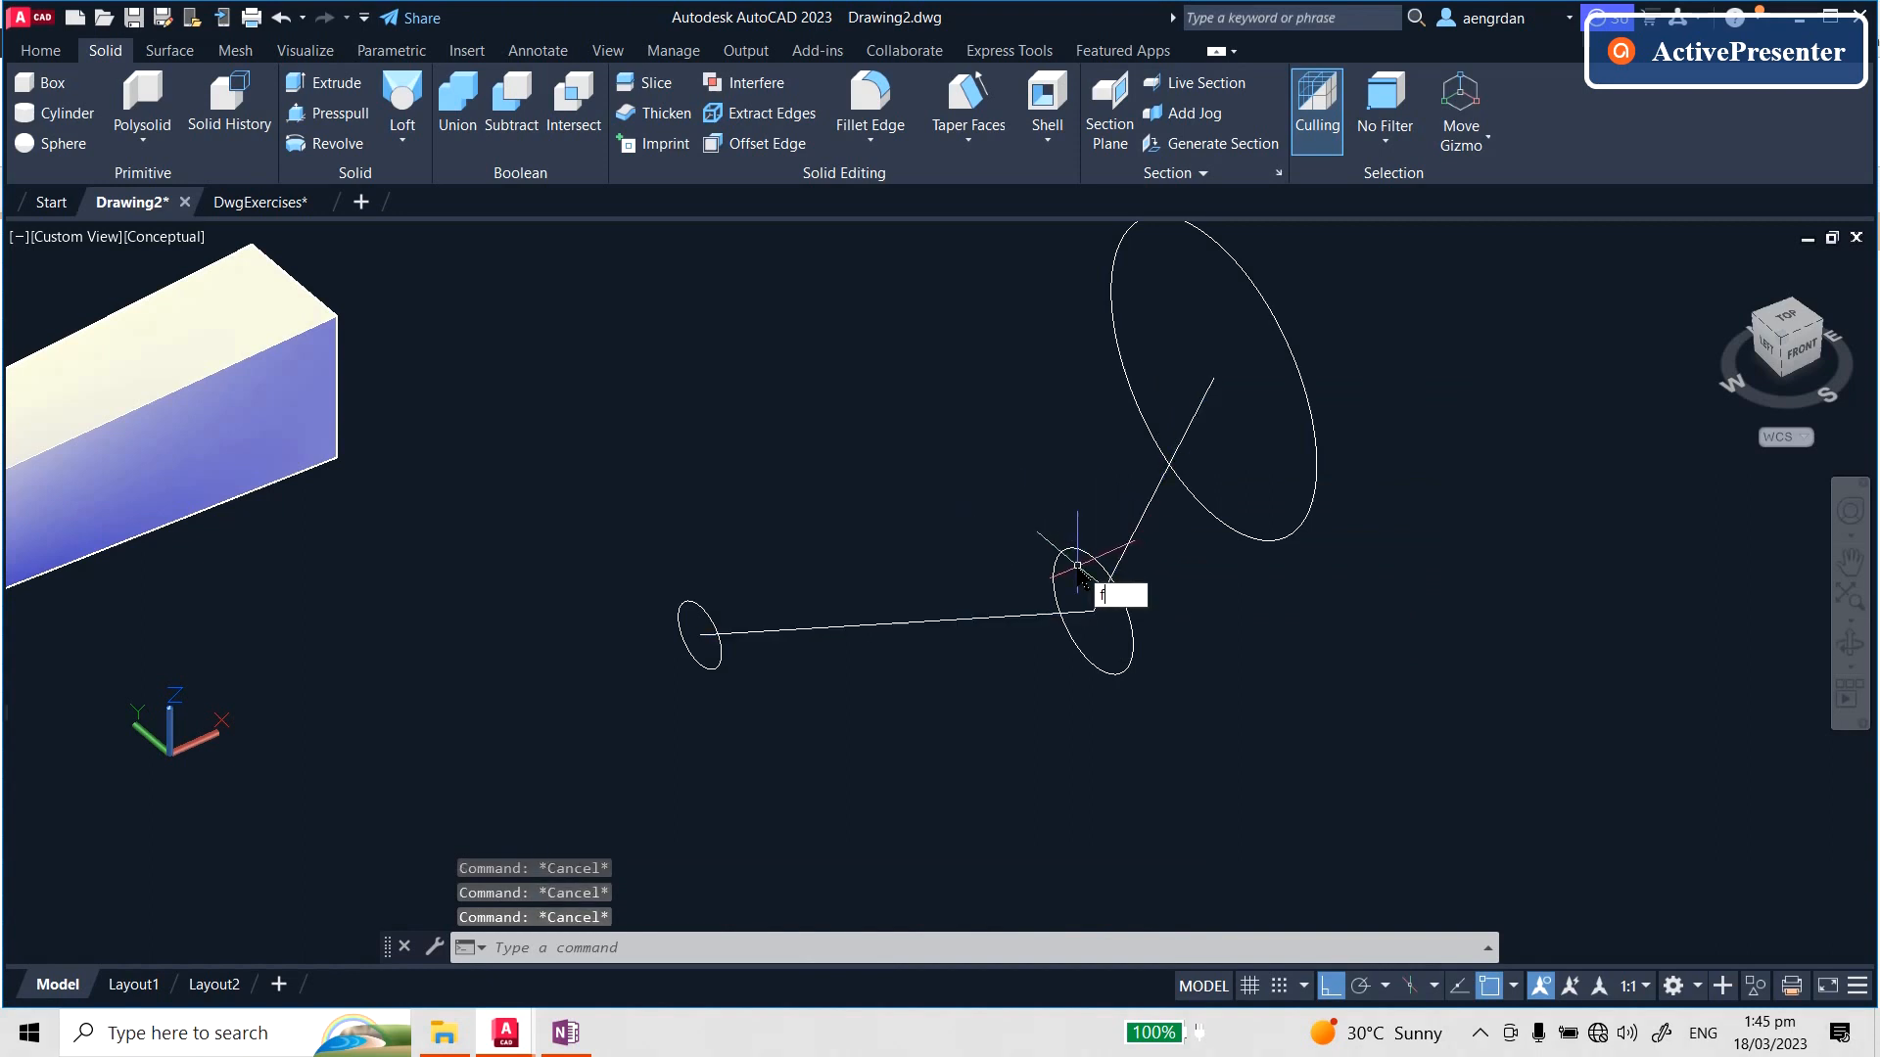
- Fillet the polyline corner at the middle circle with a radius of 500
text(f)
key(Return)
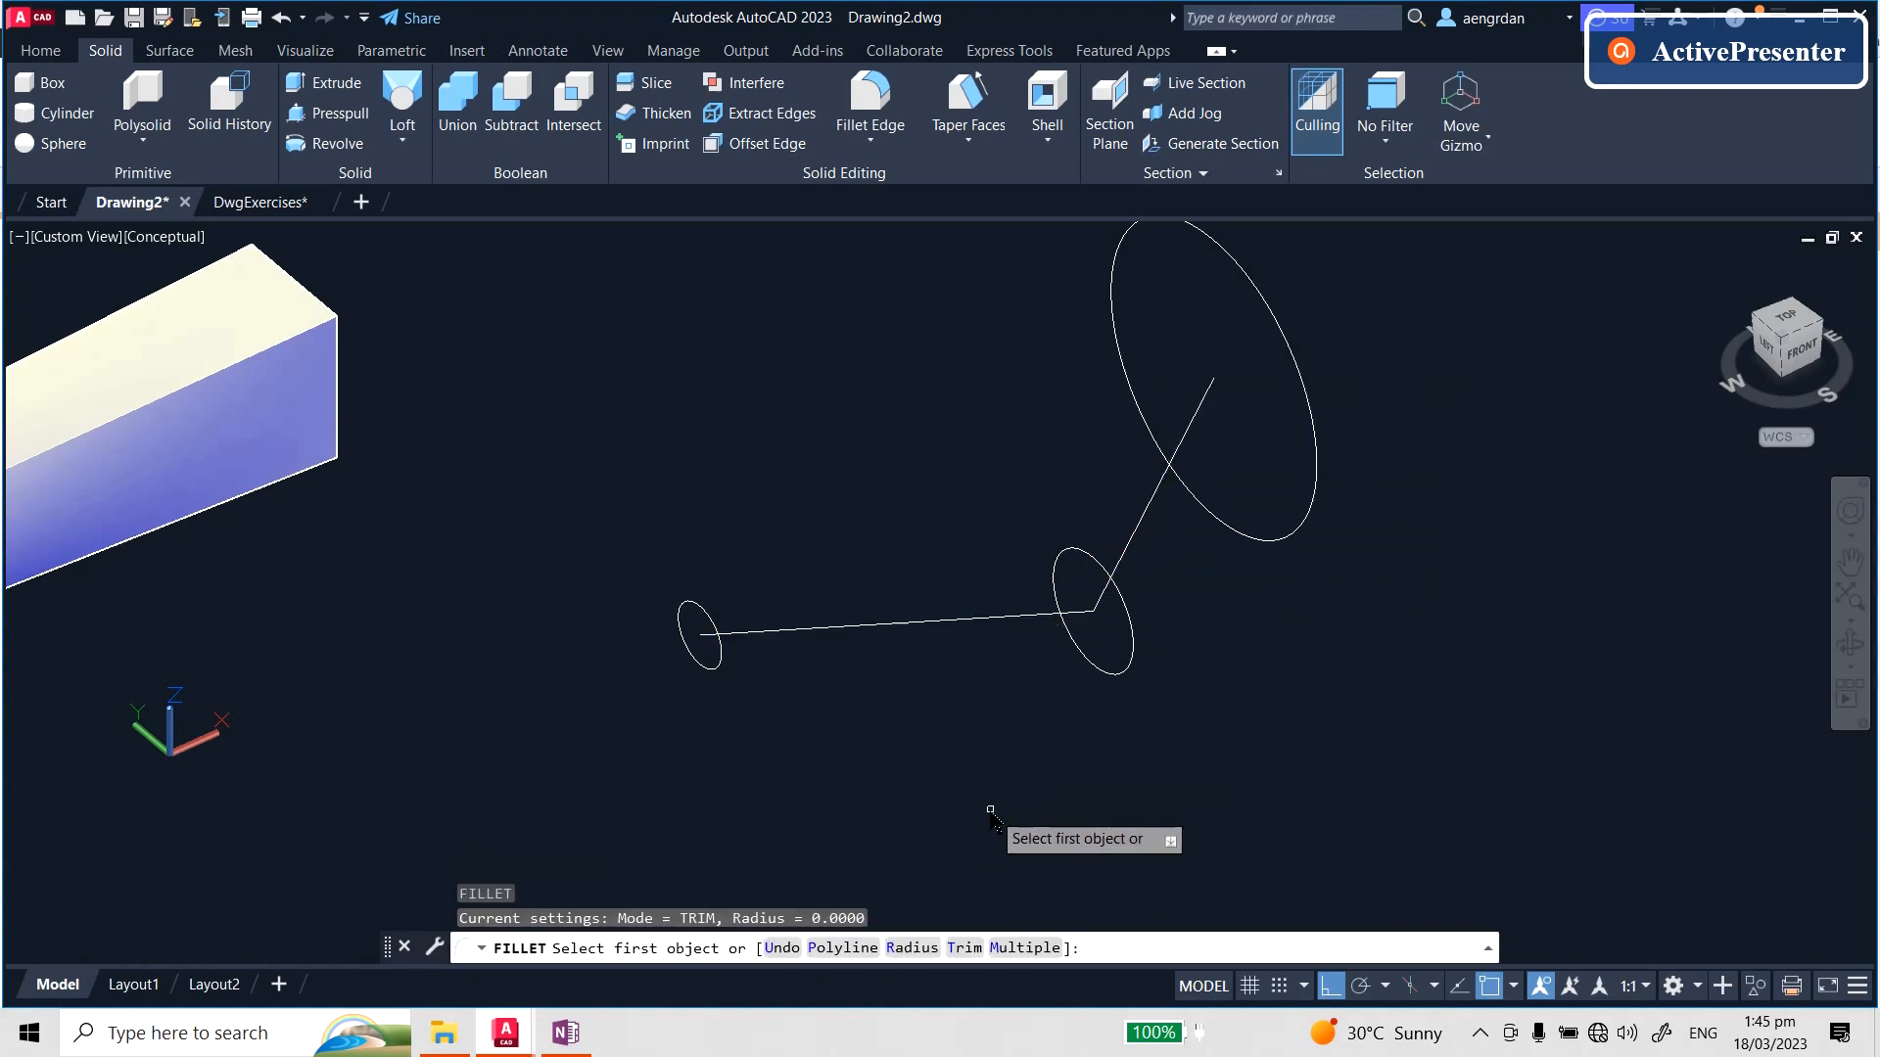
text(r)
key(Return)
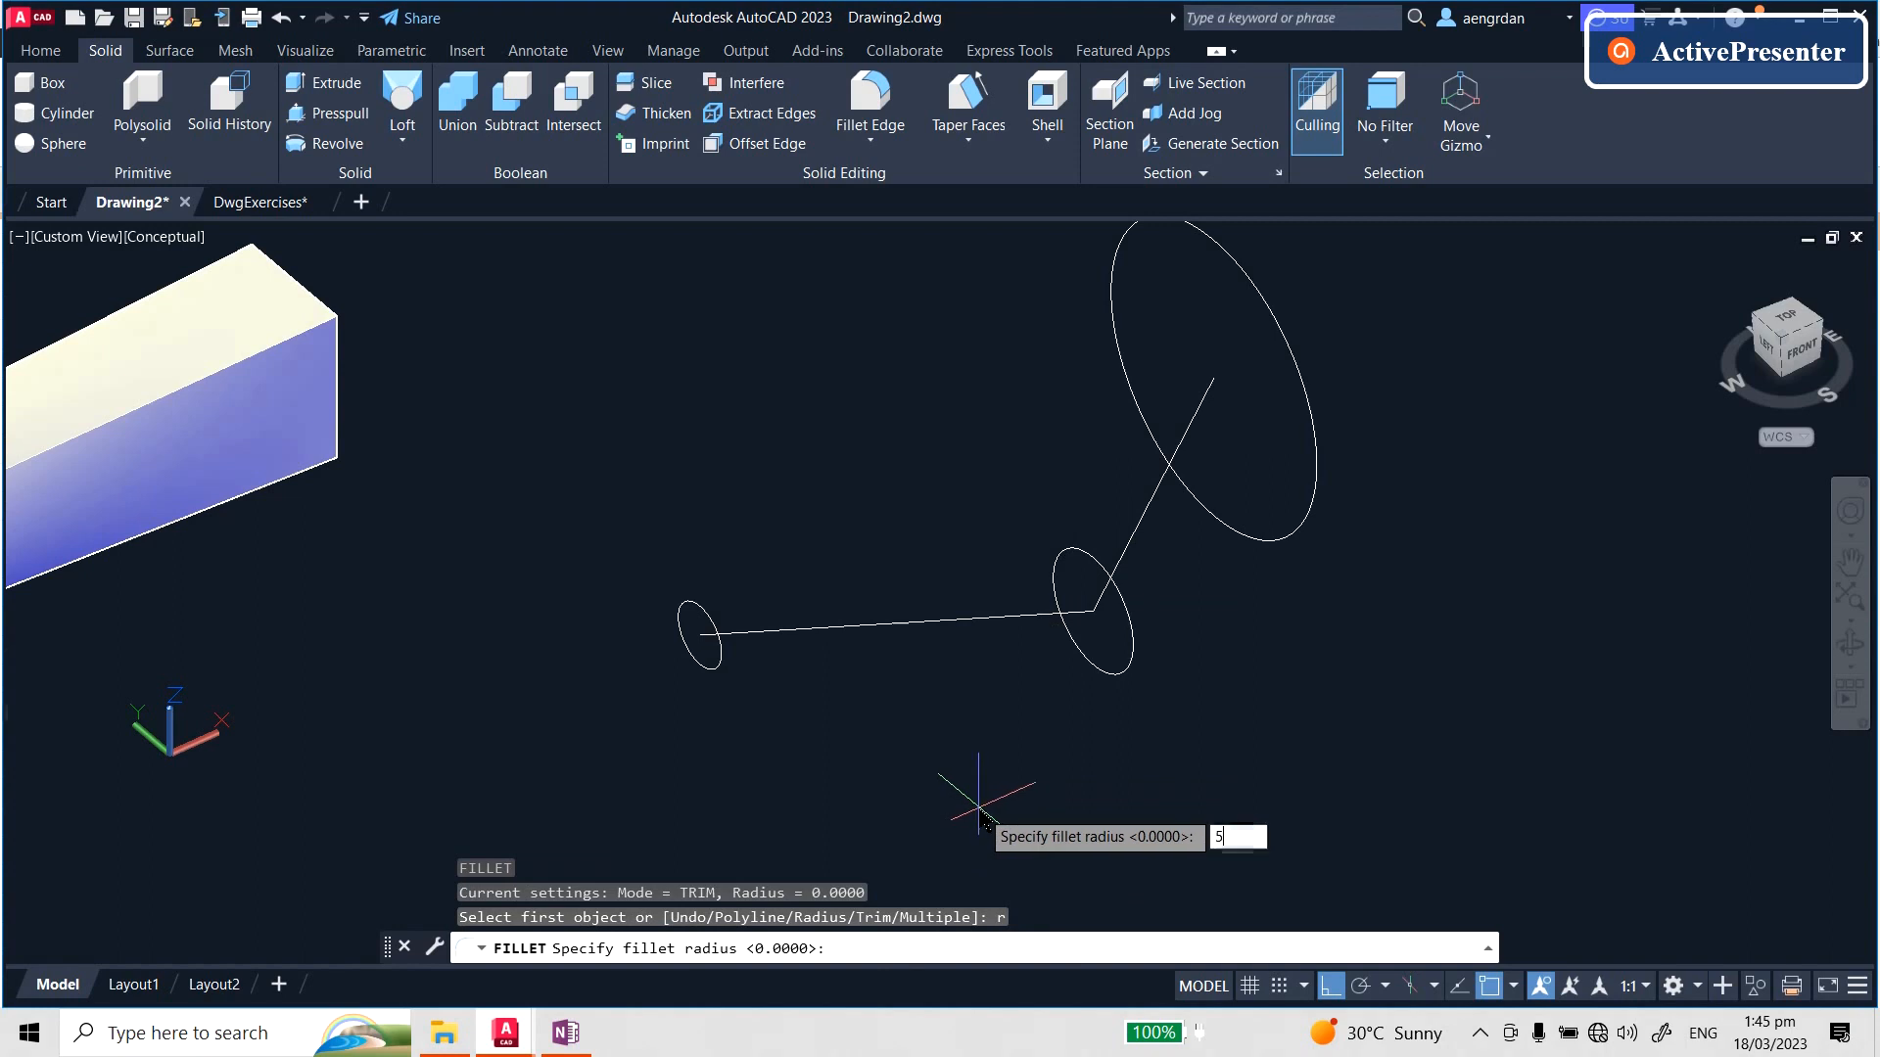
key(Return)
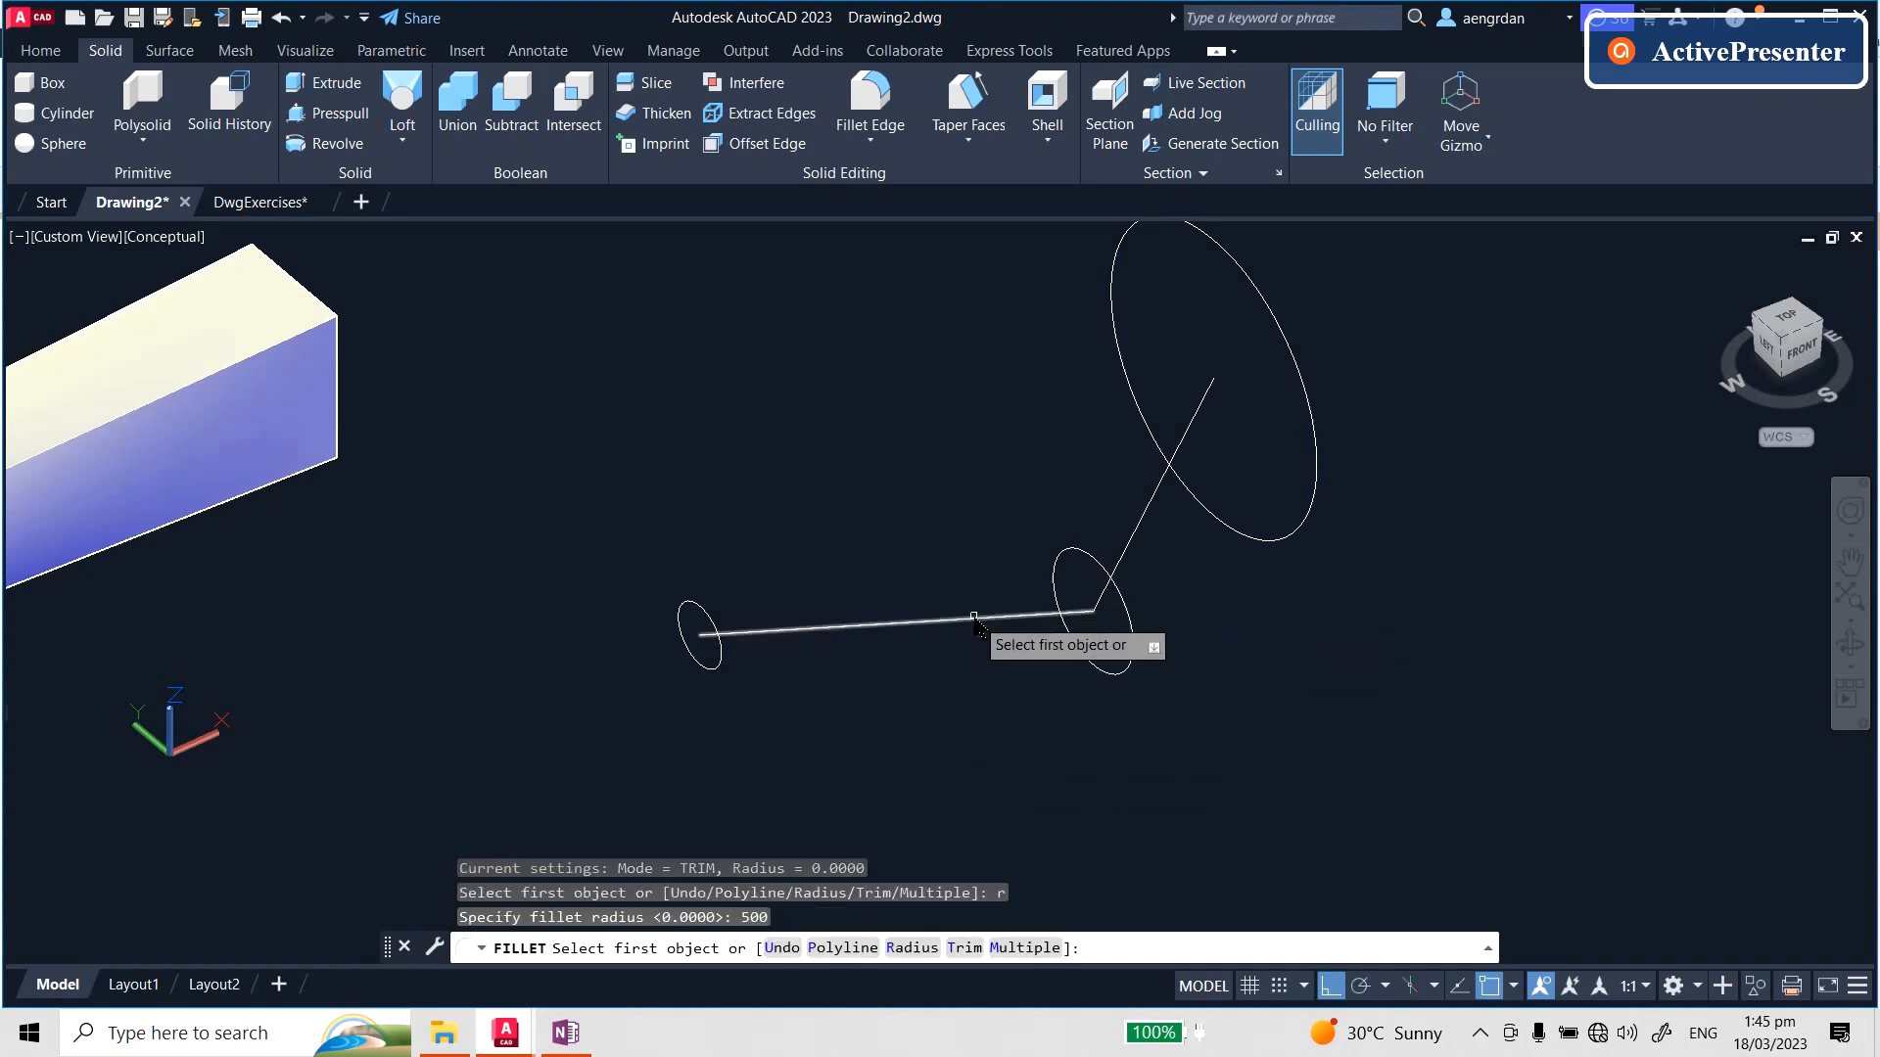
click(1139, 536)
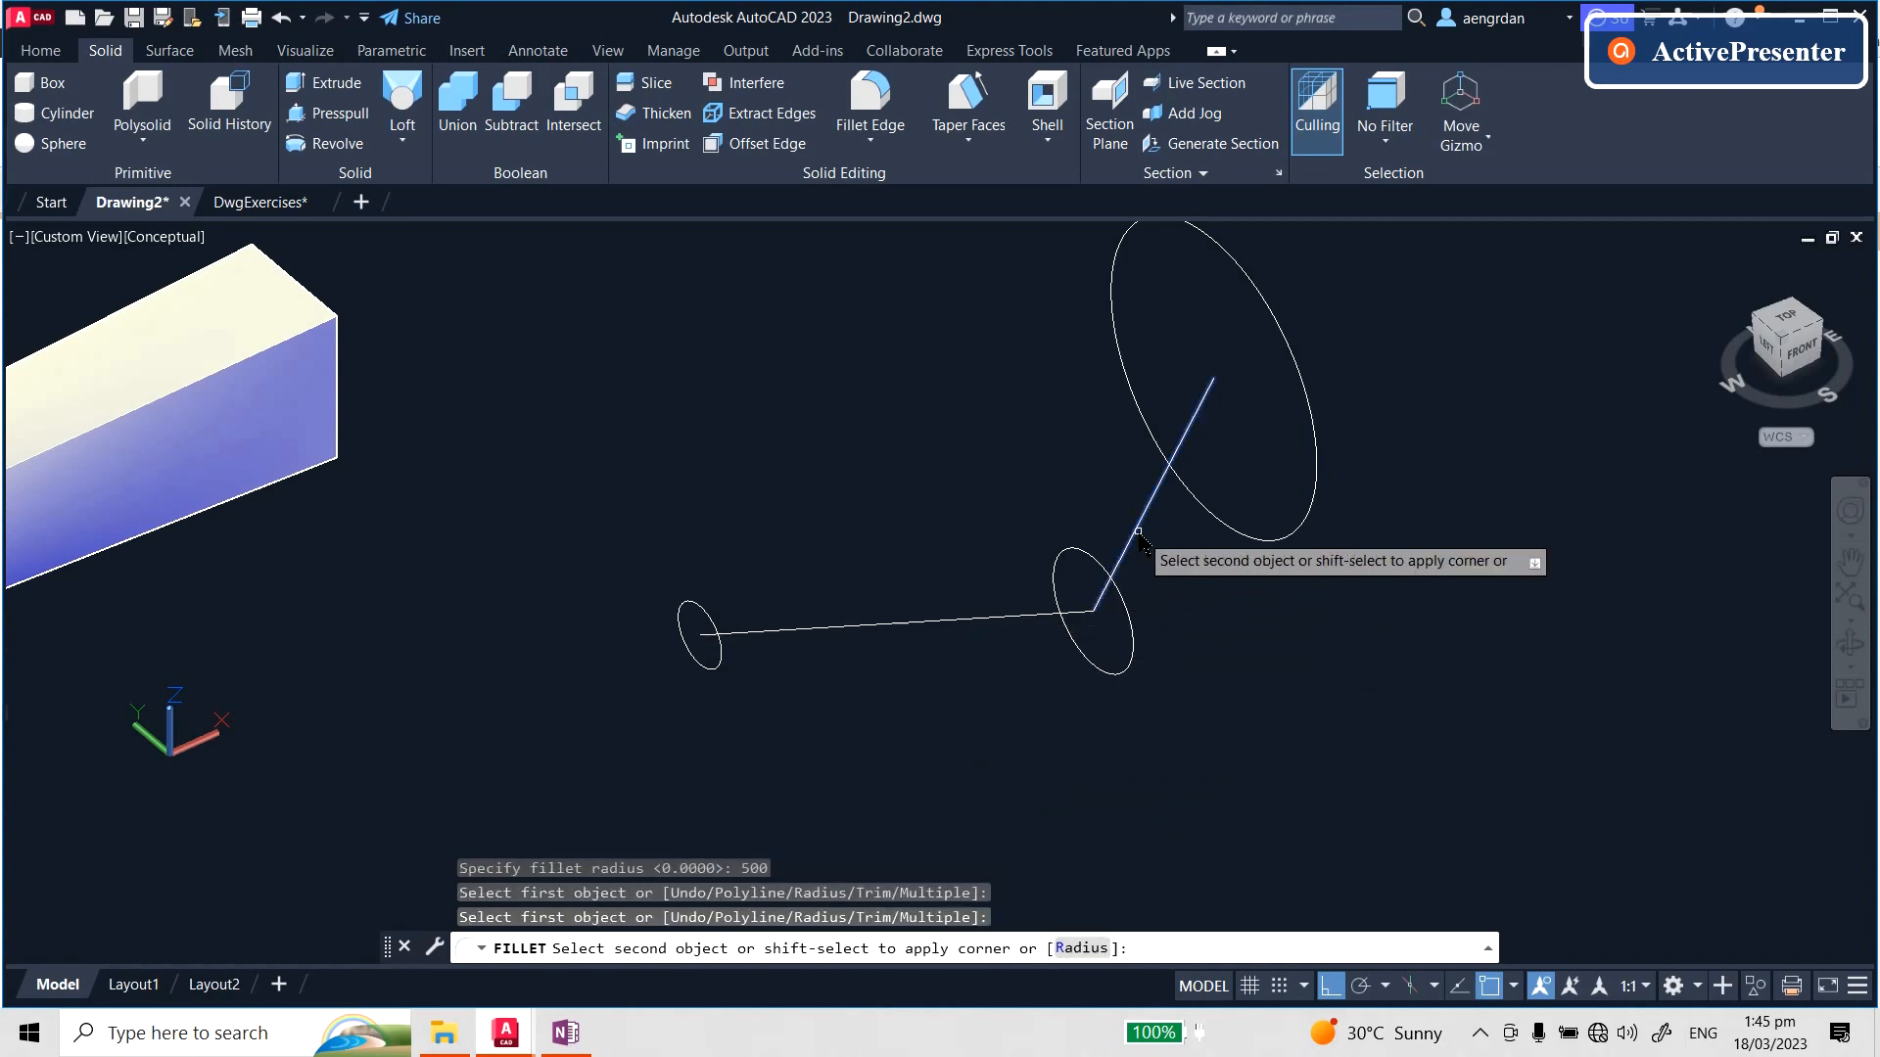
click(1079, 616)
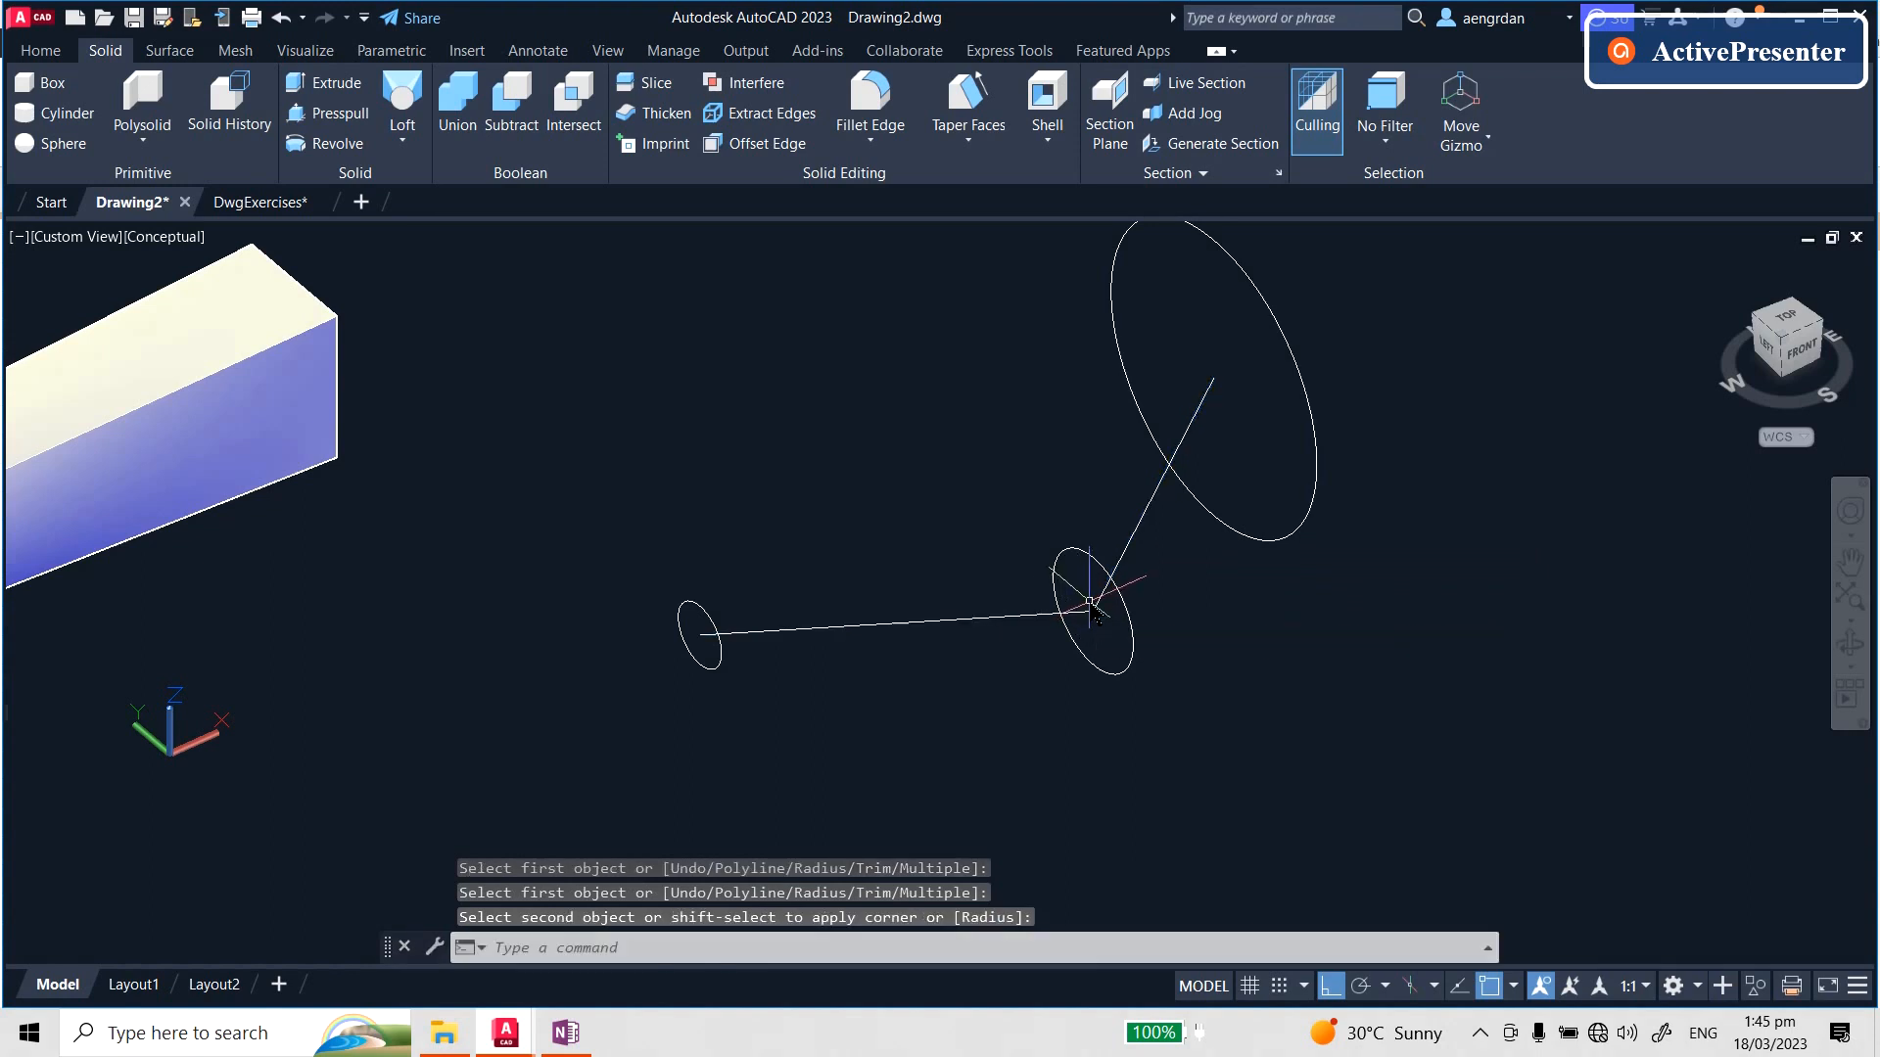
key(Escape)
key(Escape)
key(Escape)
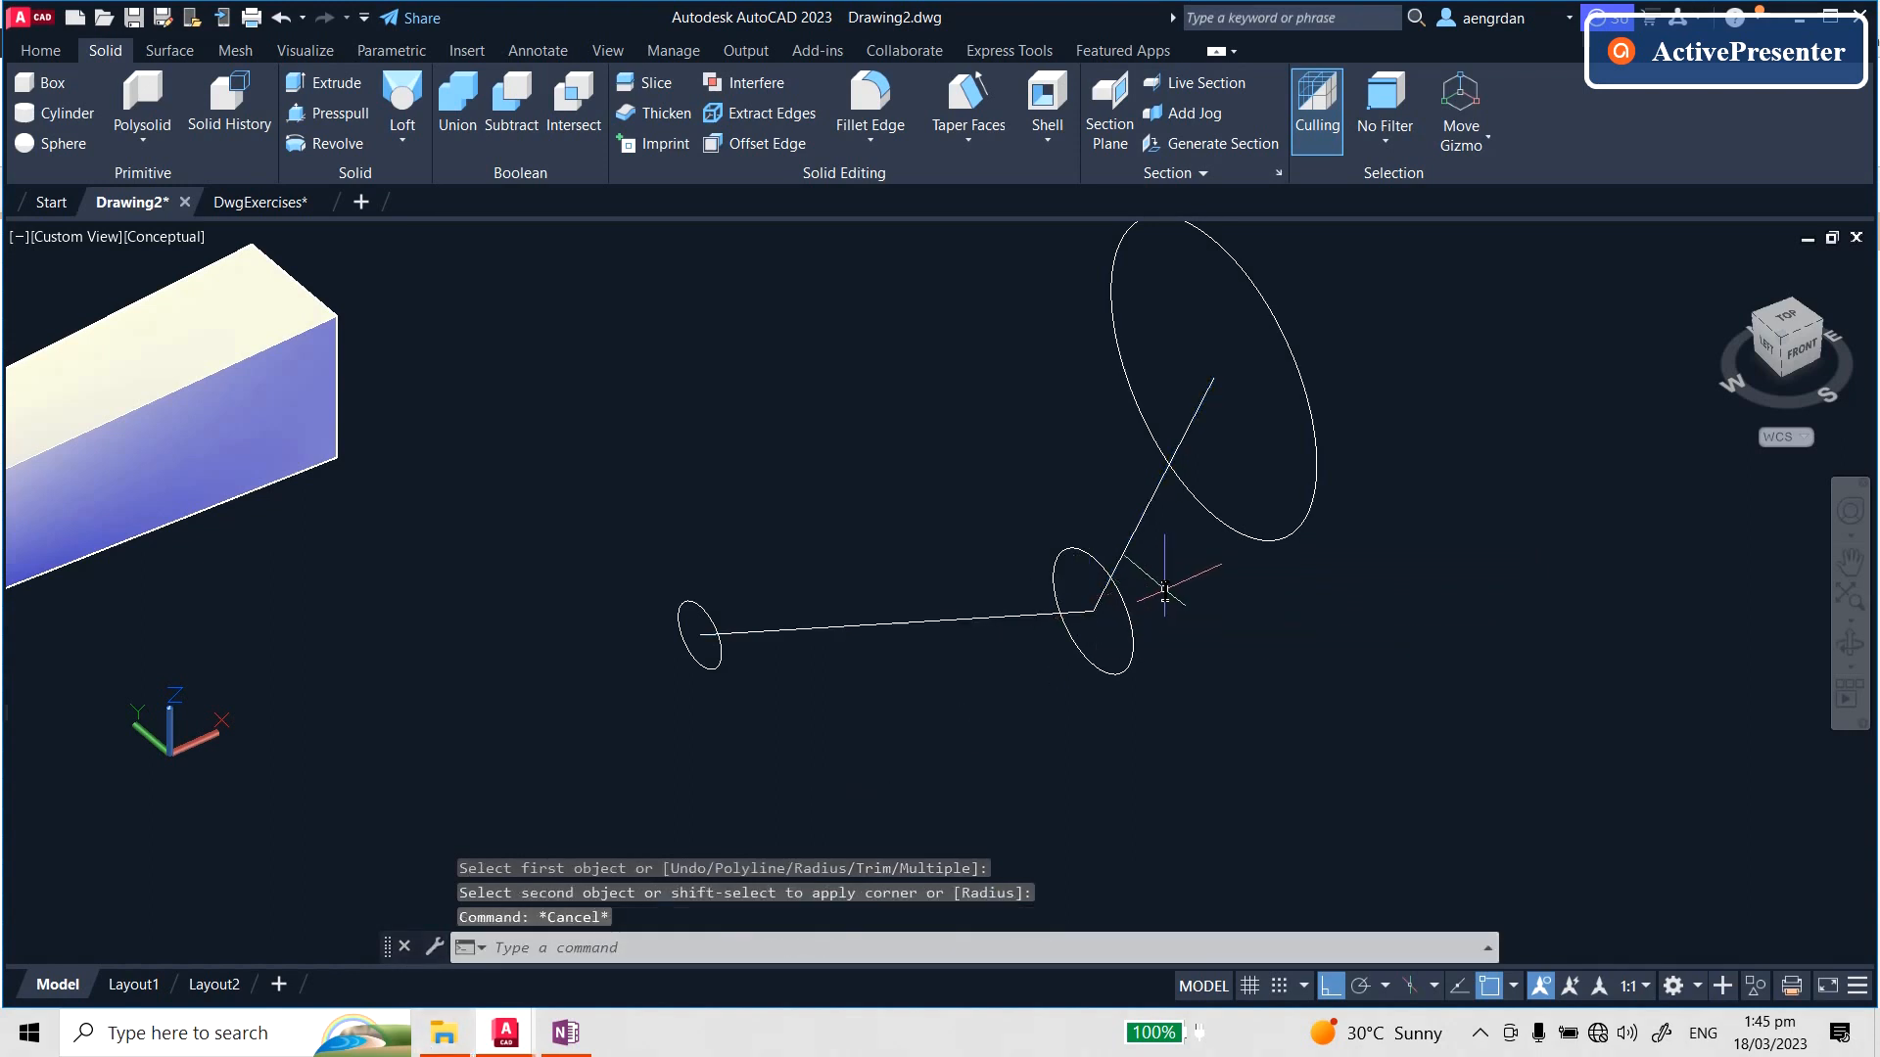
- Fillet the polyline corner at the middle circle again, using a radius of 100
scroll(1075, 578, up, 3)
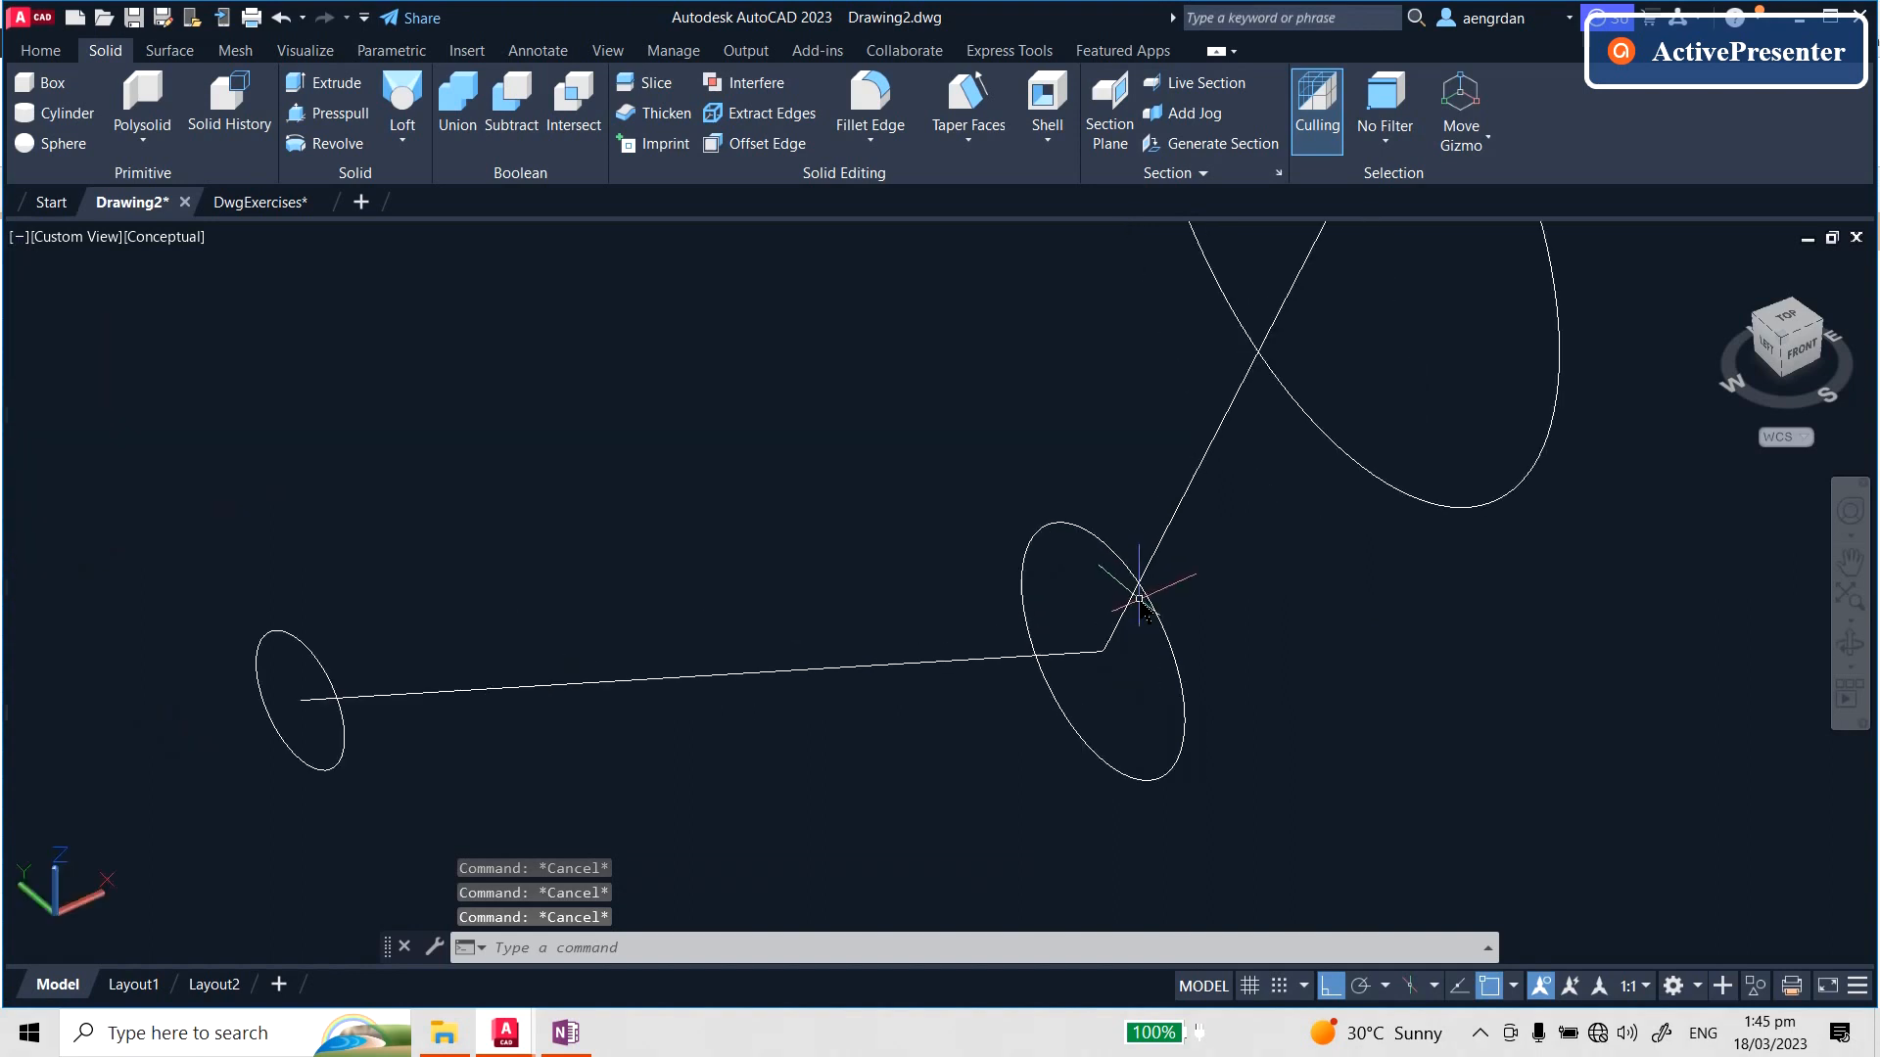
key(BackSpace)
text(fillet)
key(Return)
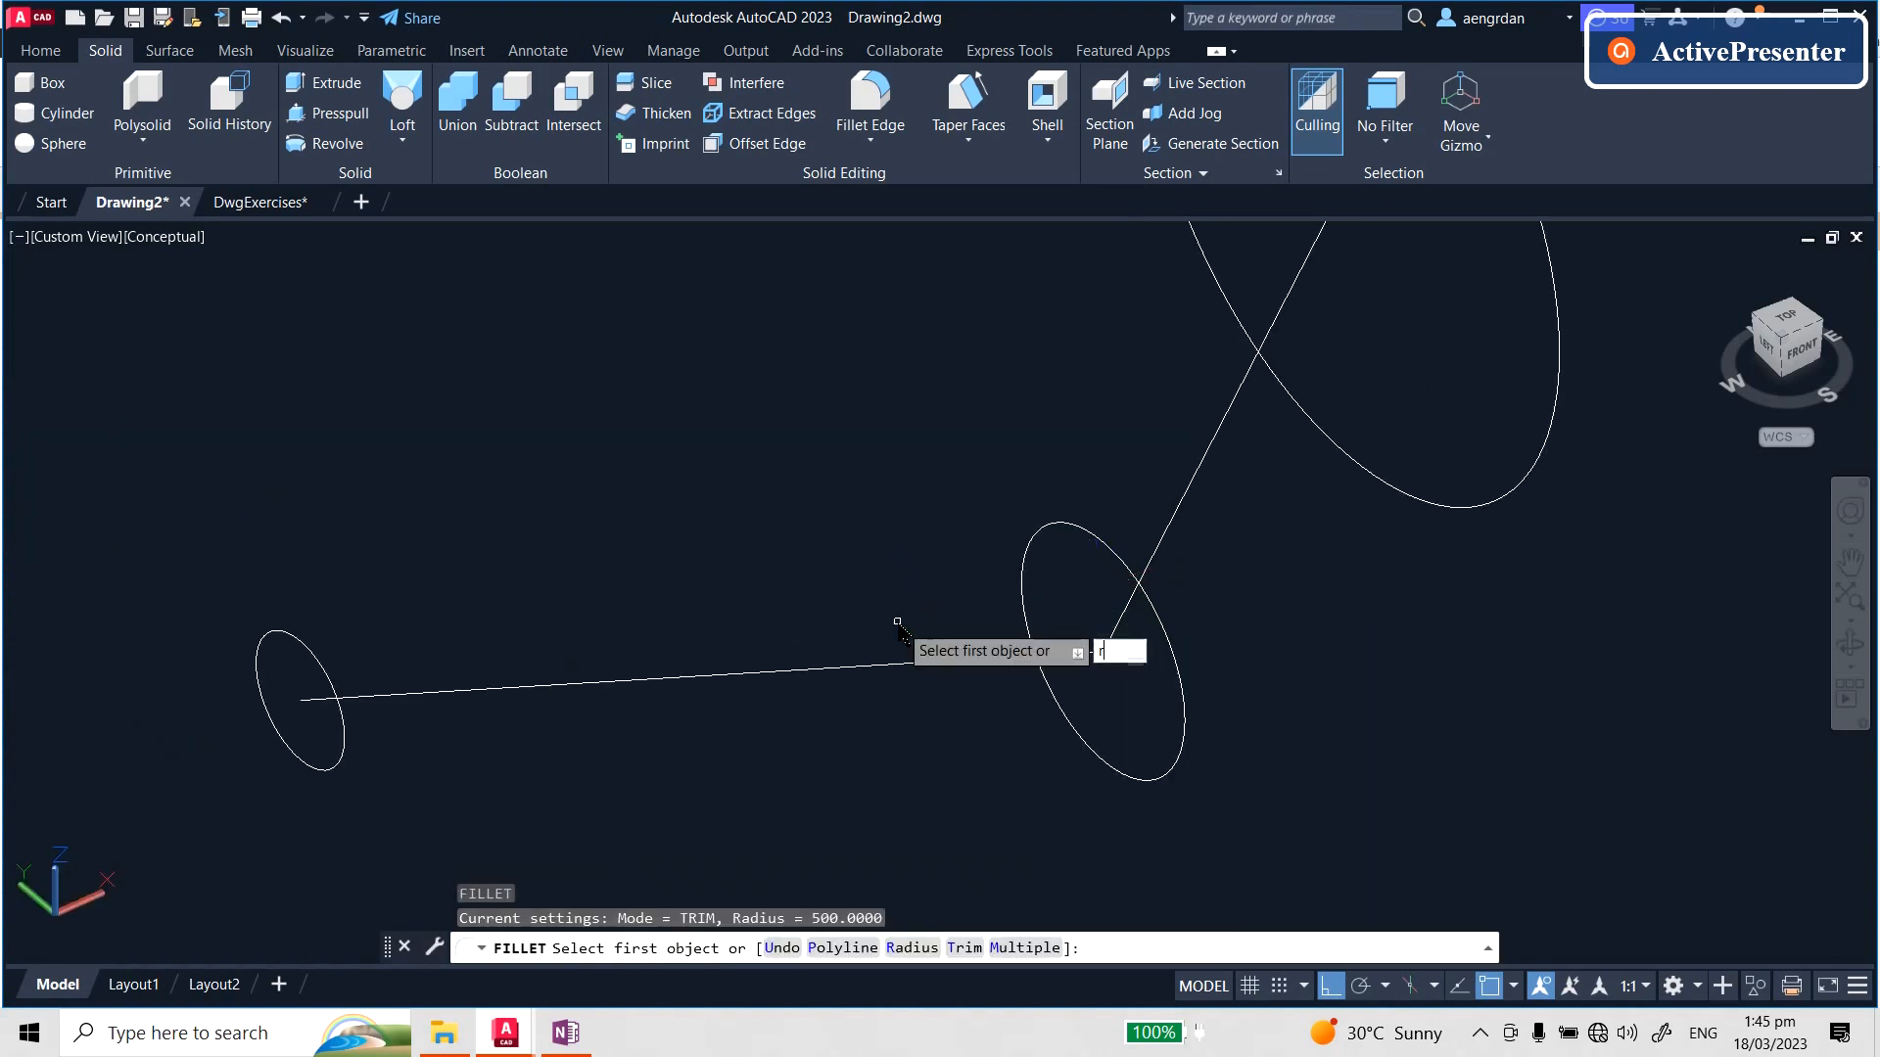
text(r)
key(Return)
text(100)
key(Return)
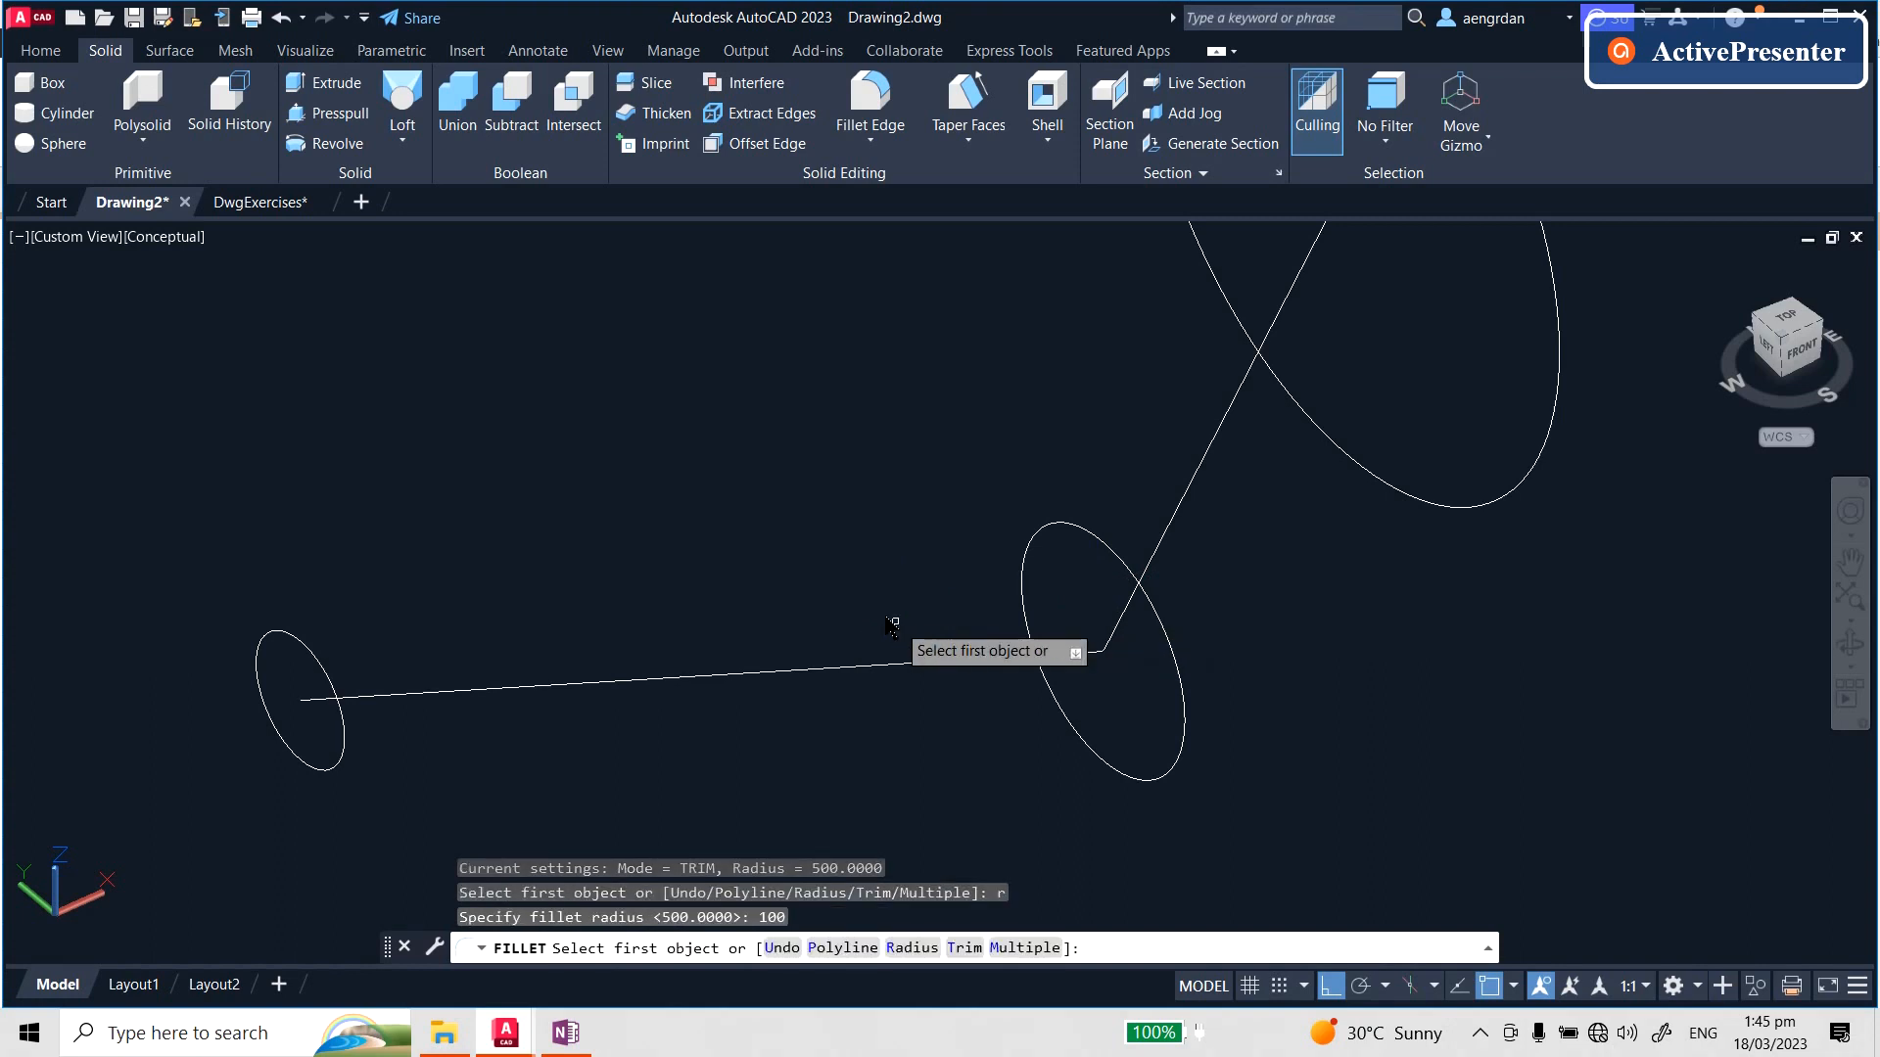
click(1095, 655)
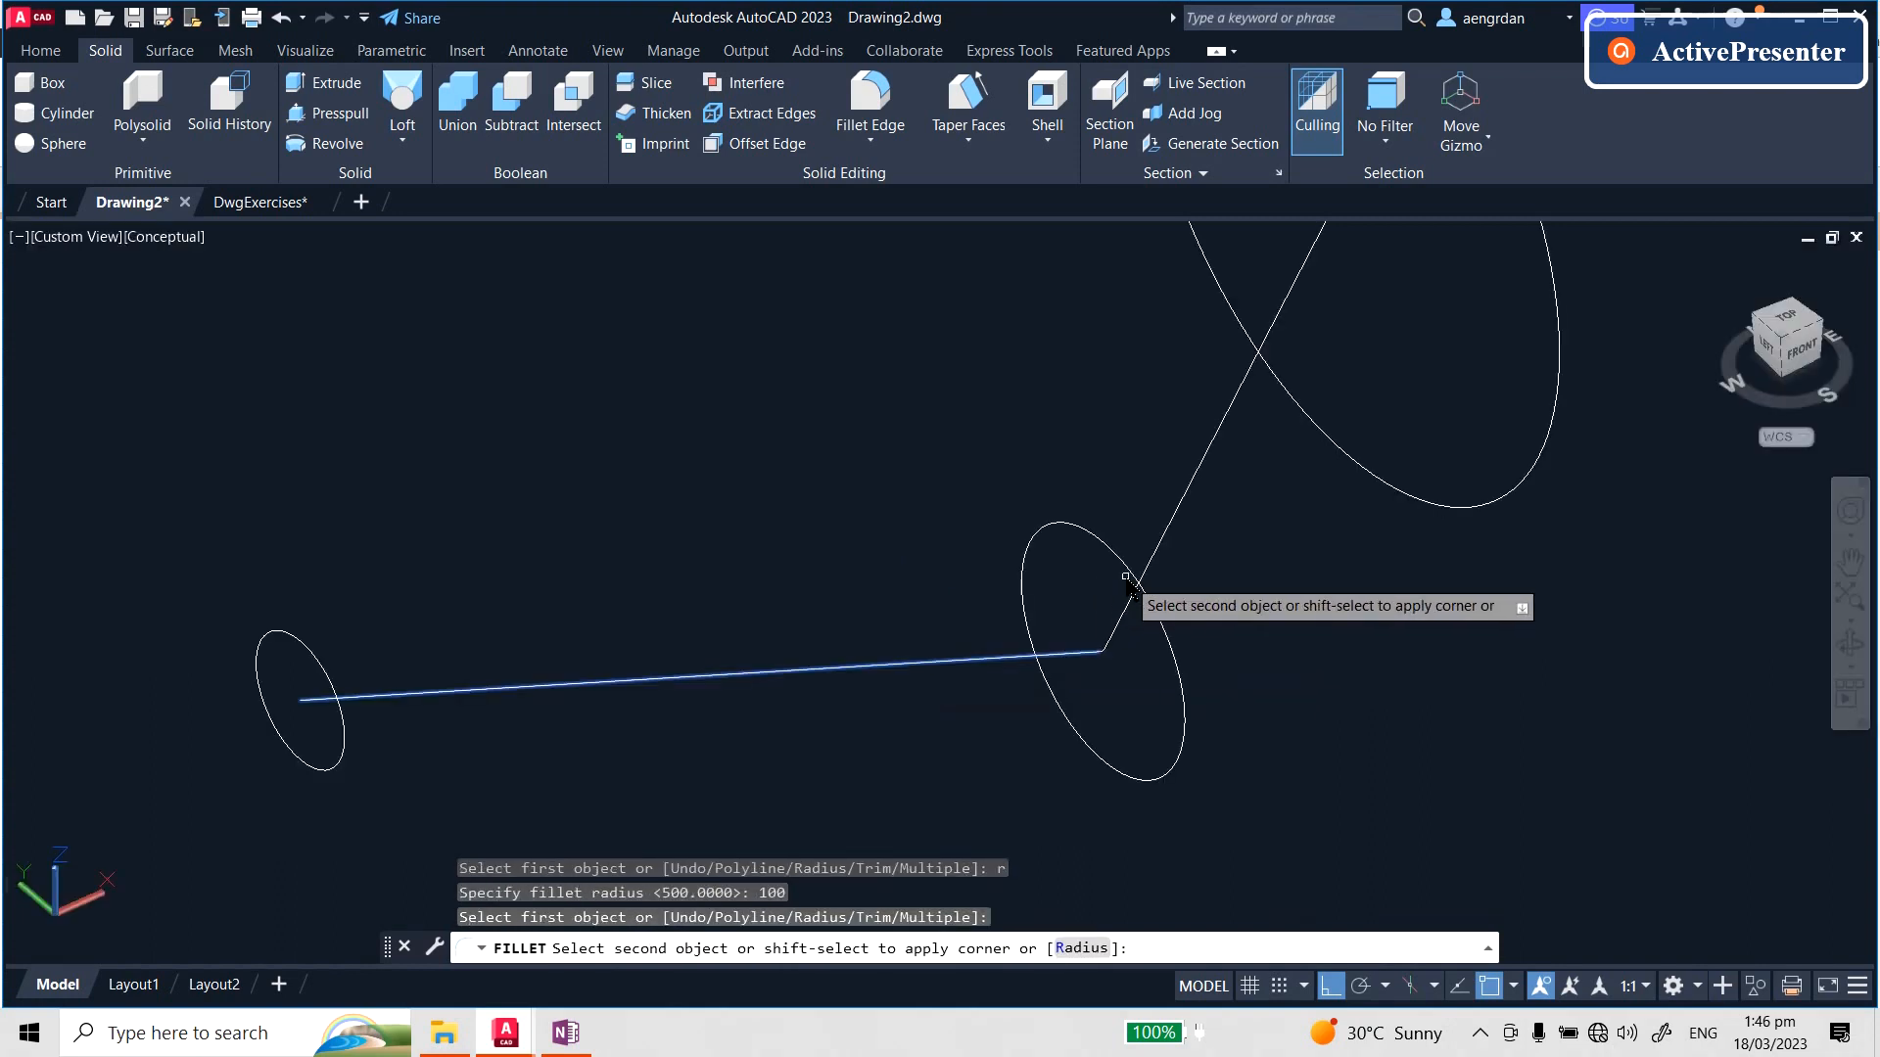
click(1158, 558)
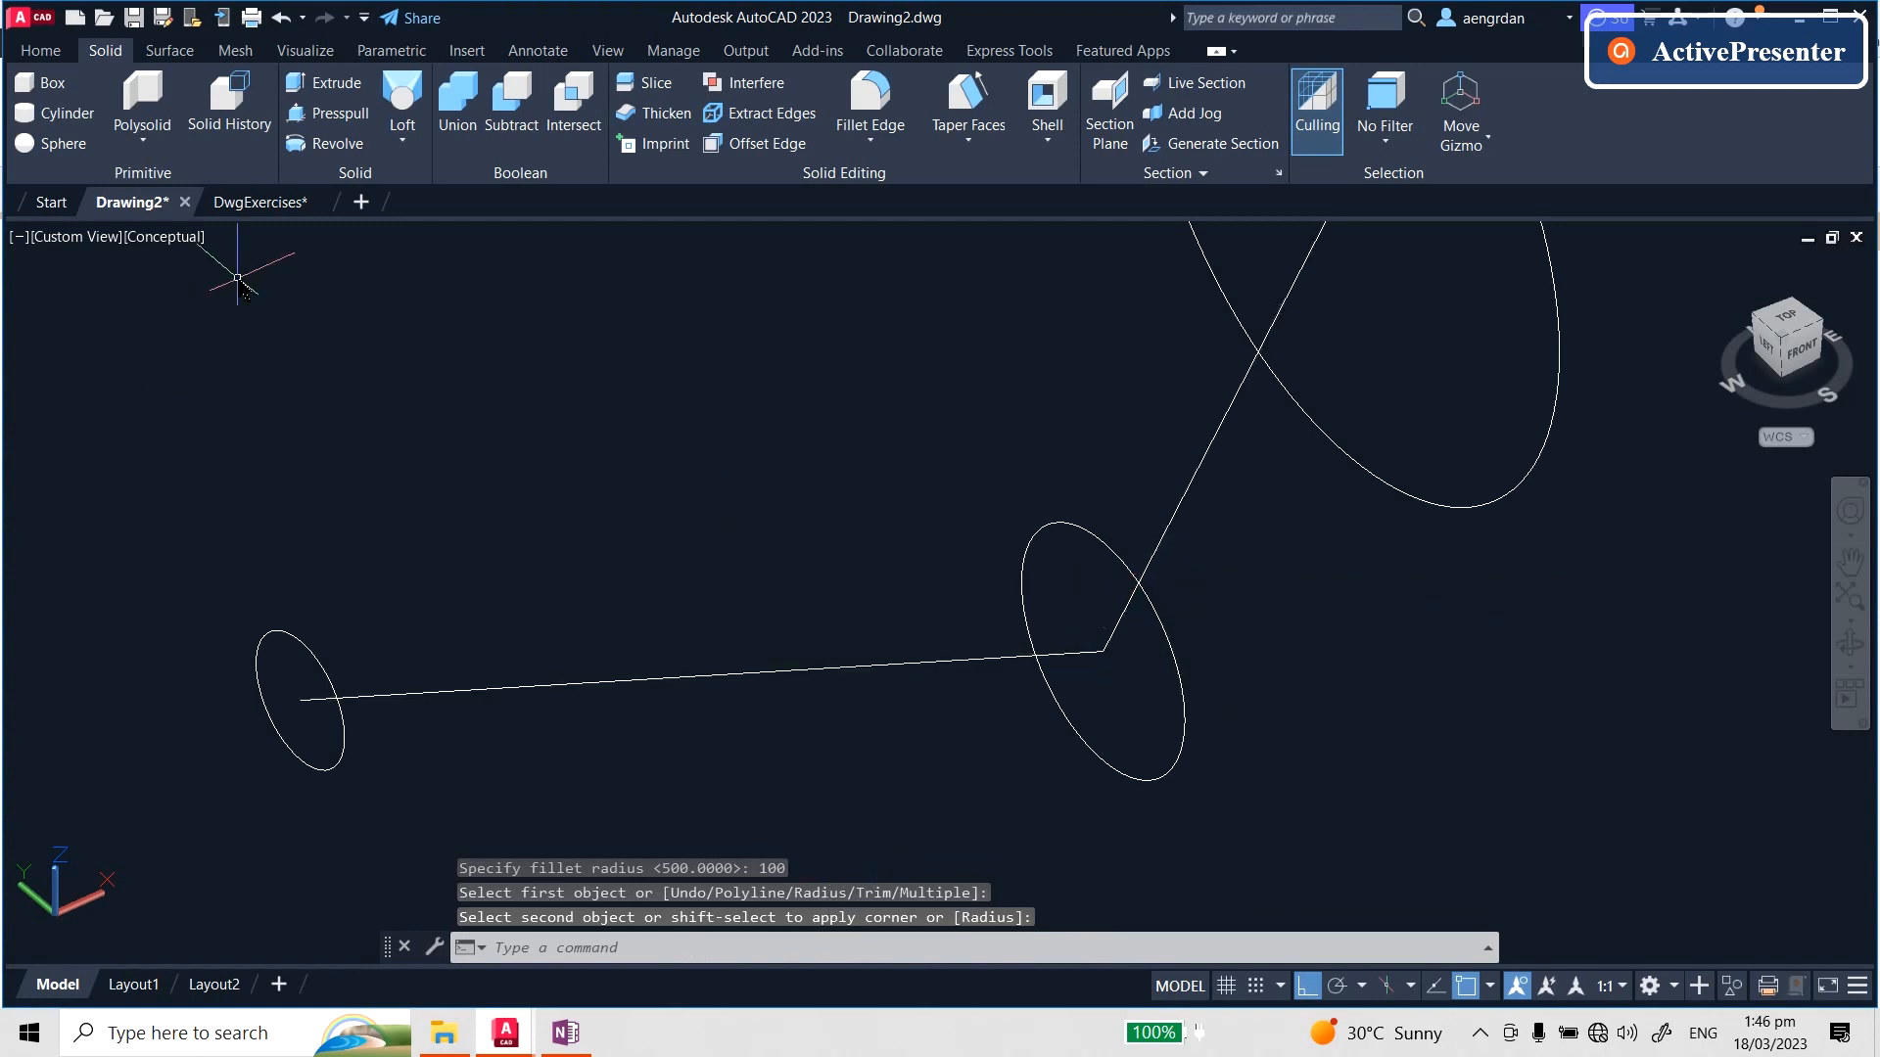
key(Escape)
key(Escape)
key(Escape)
- Switch to the top view and add a horizontal dimension from the polyline corner to its end at the largest circle
click(1792, 317)
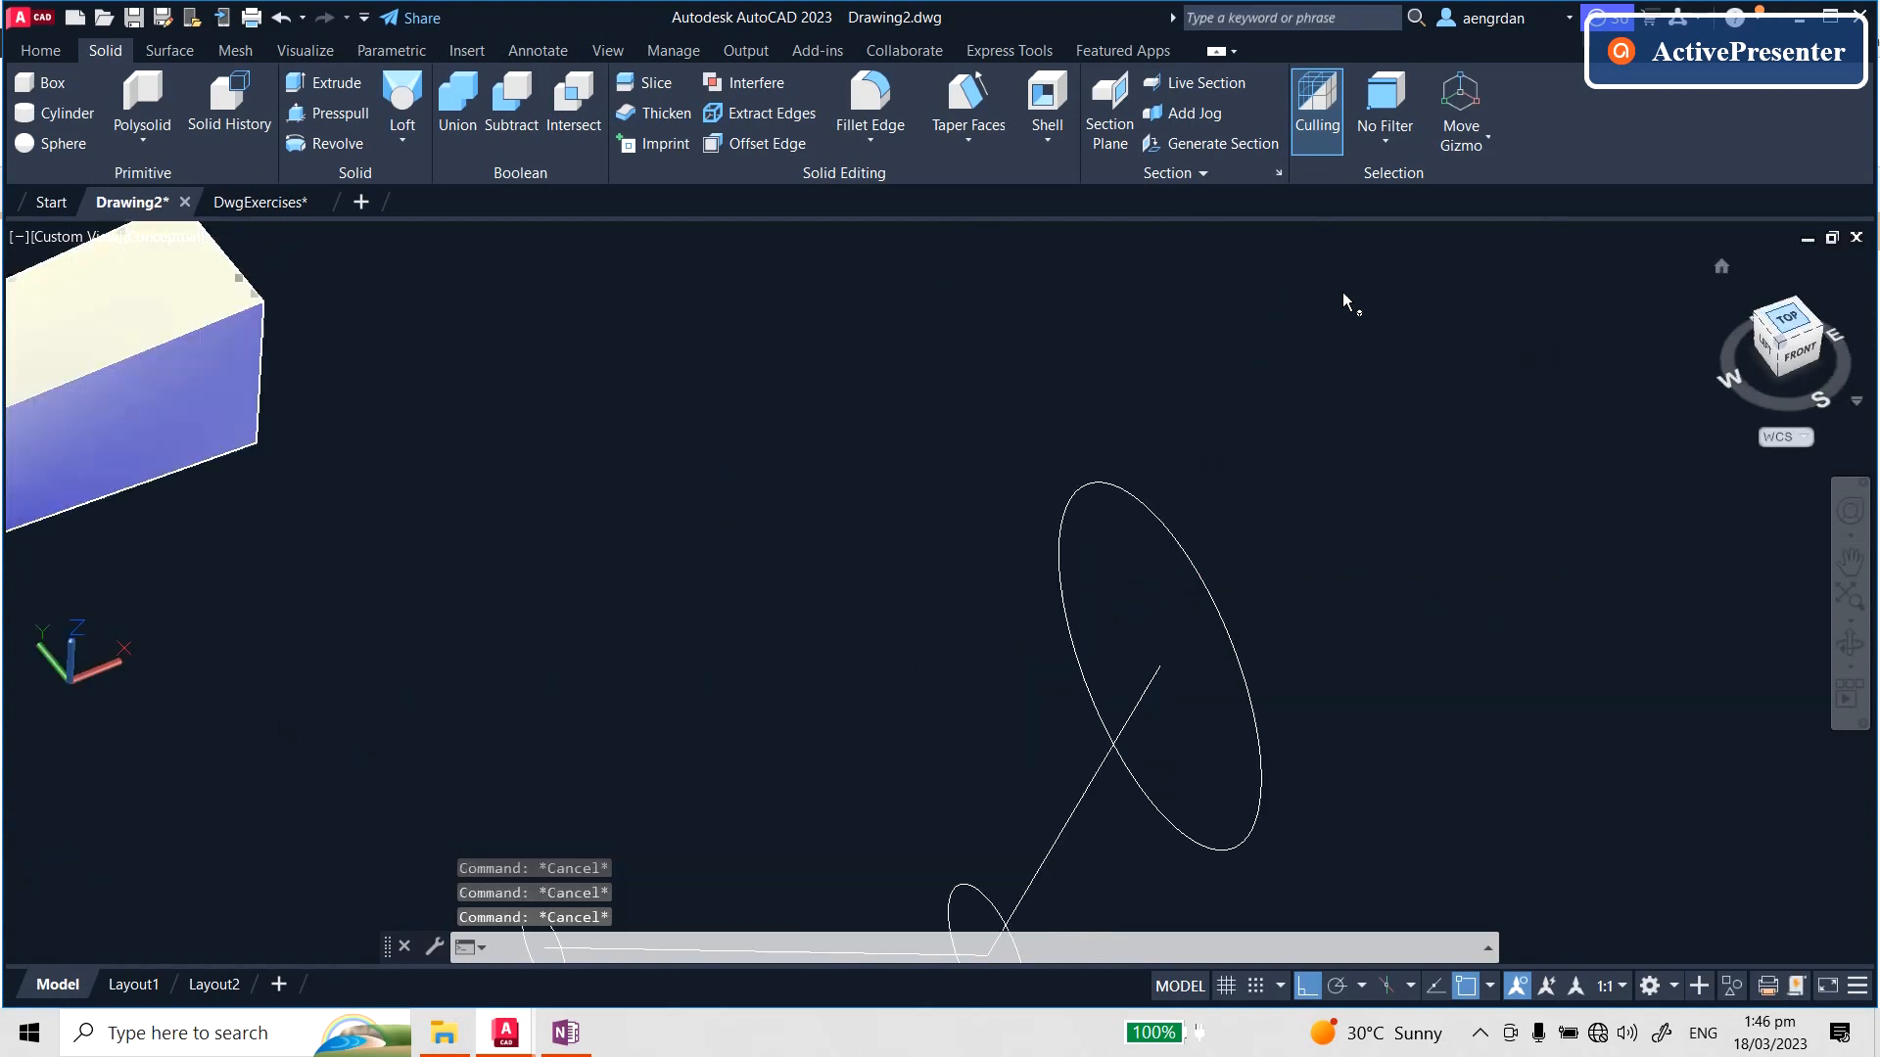
click(1085, 670)
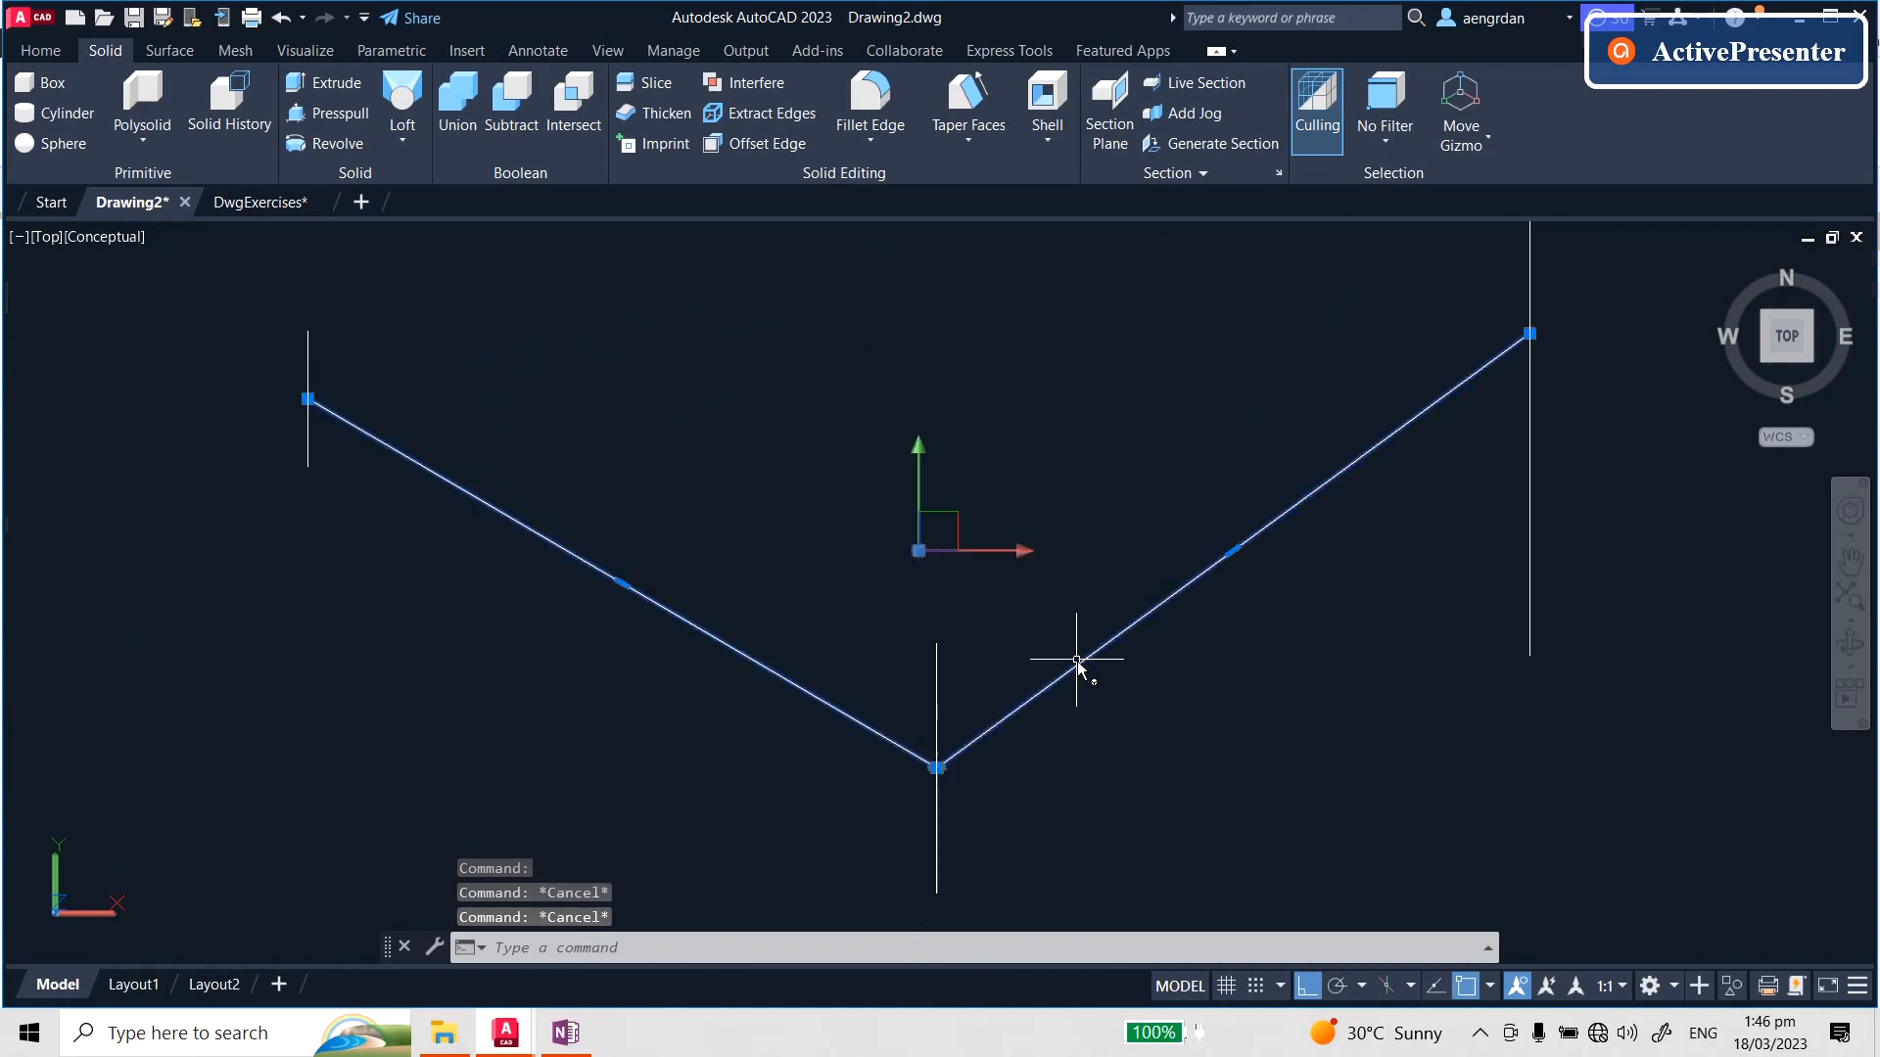
key(Escape)
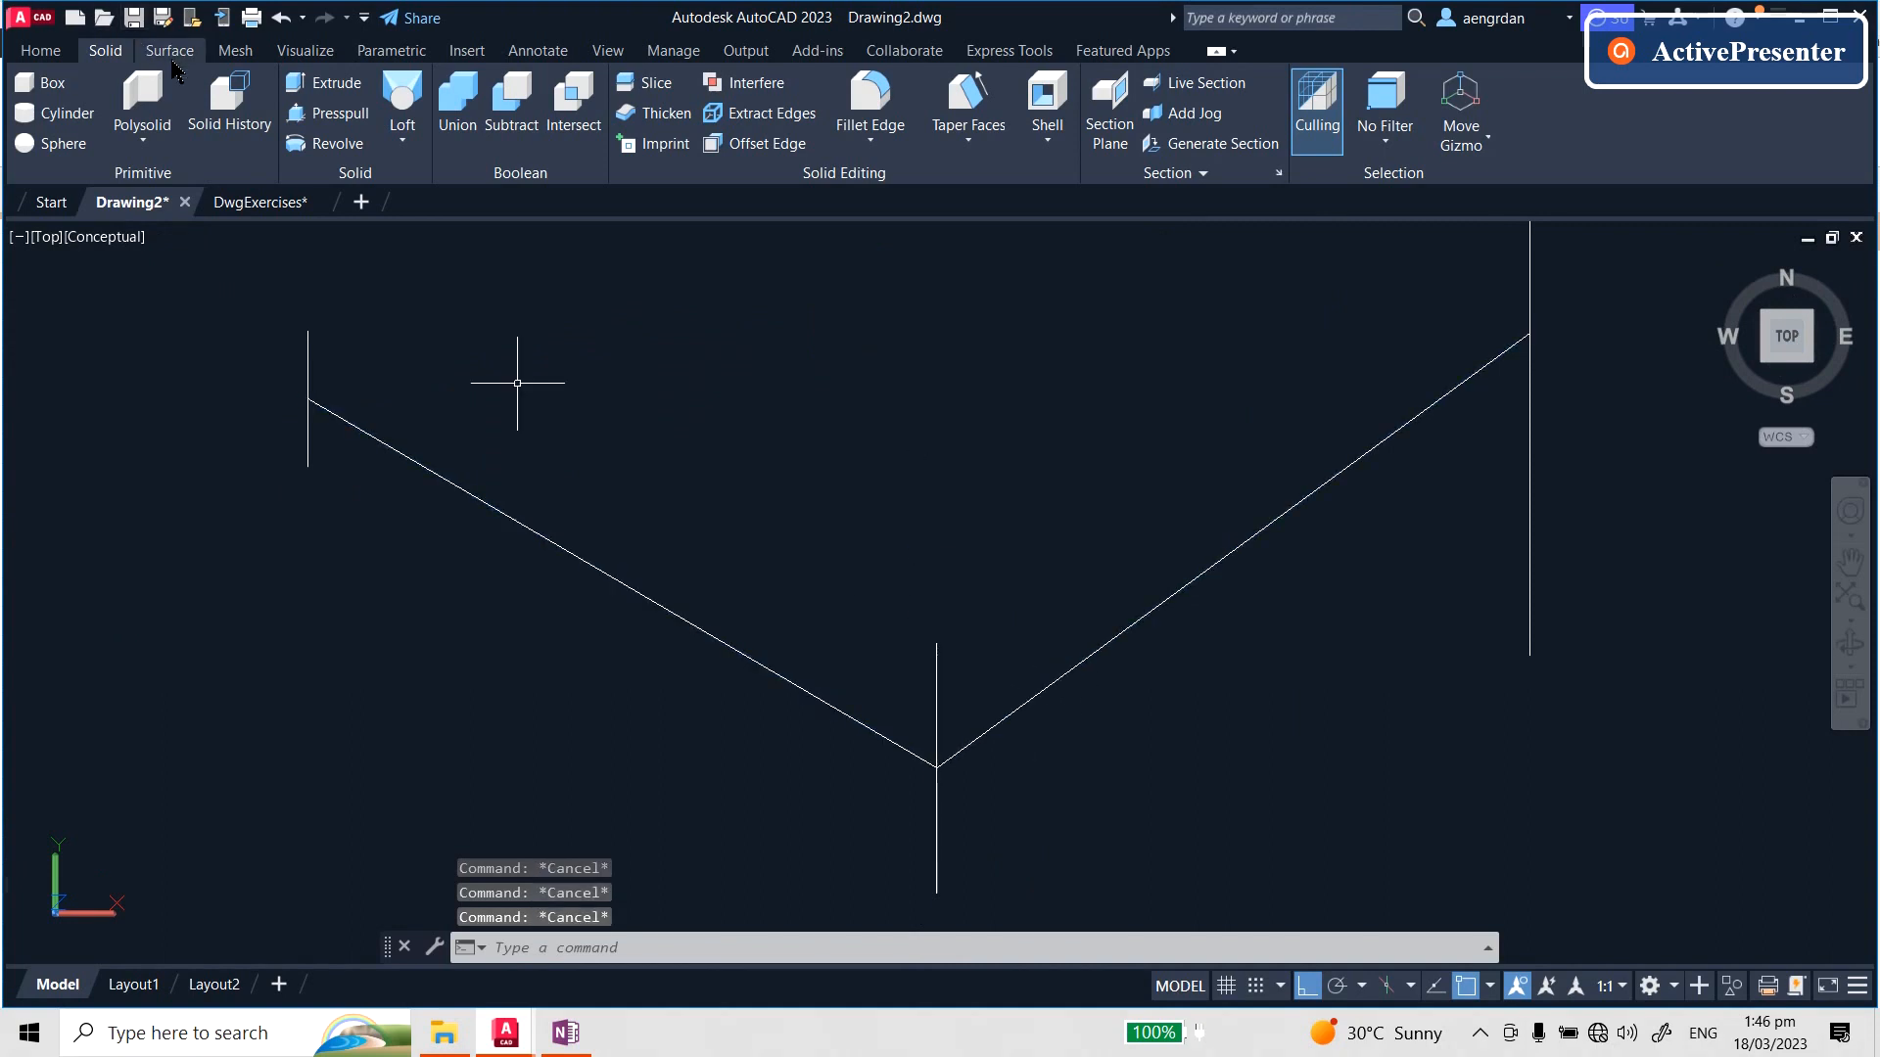
click(49, 57)
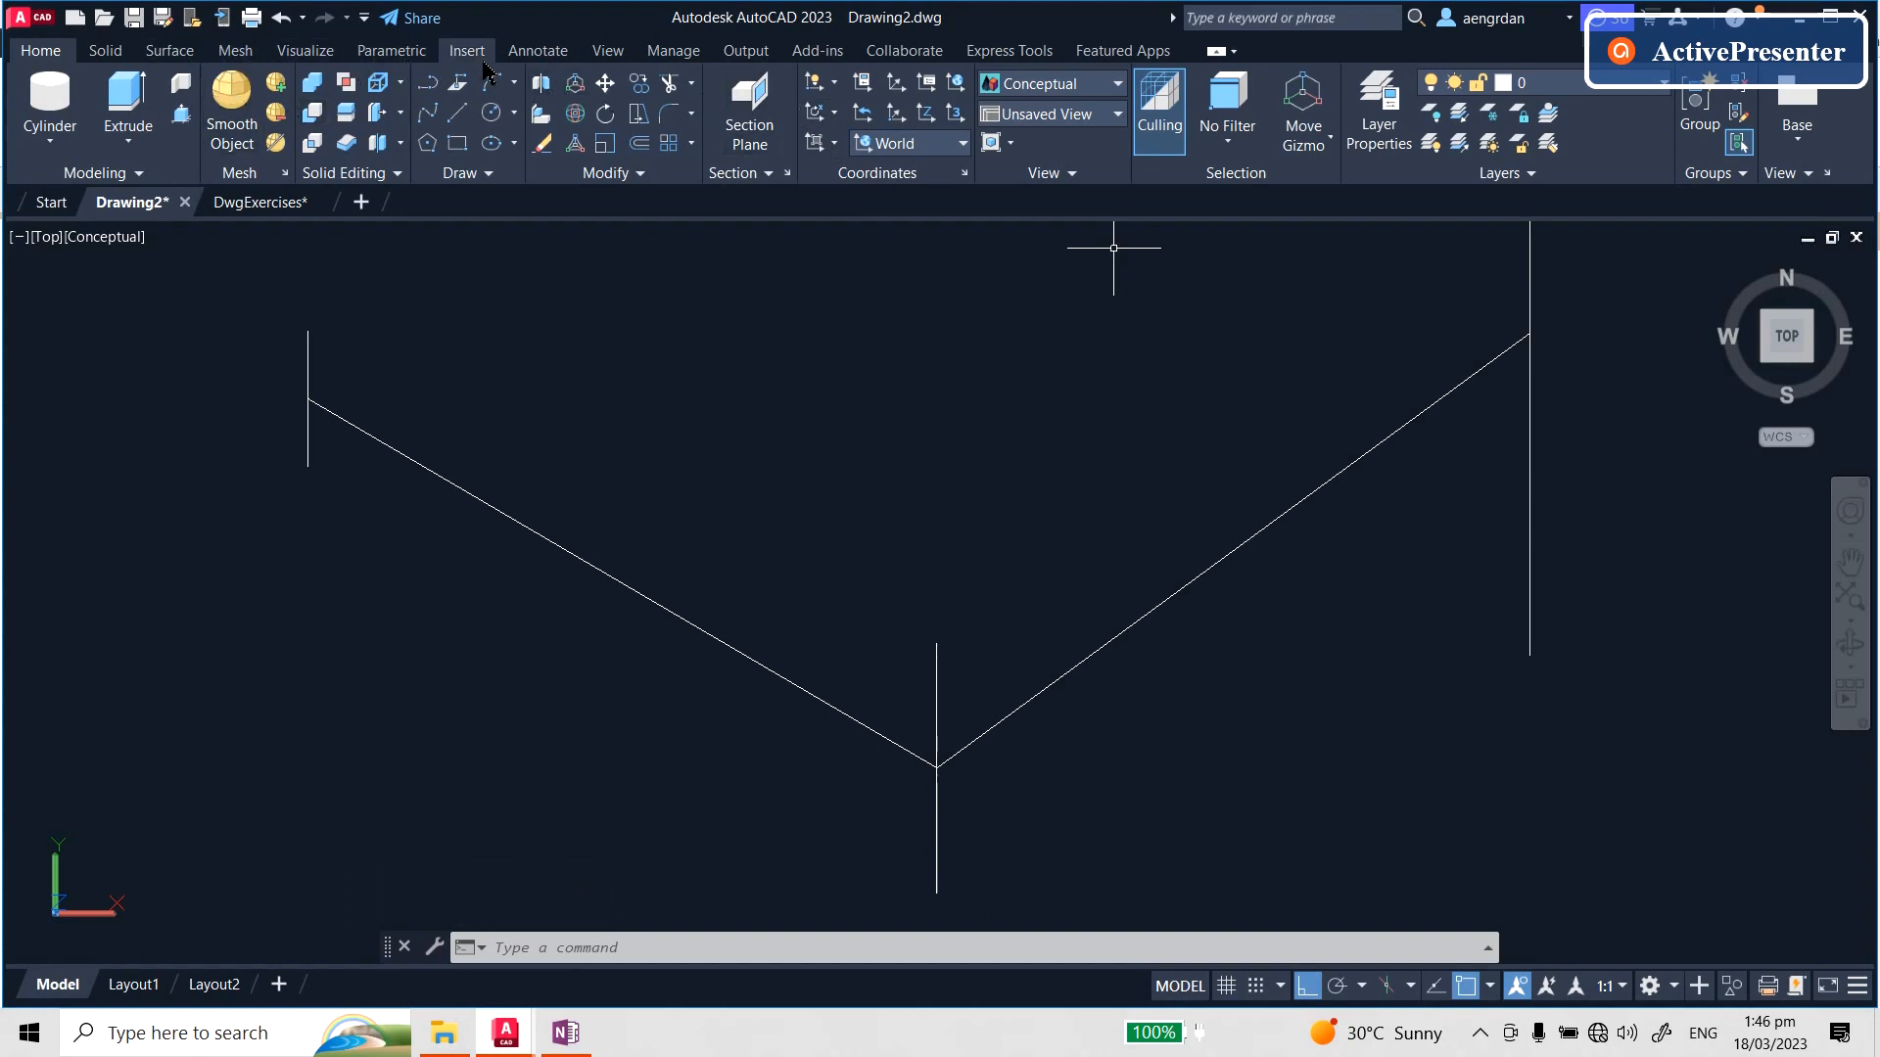
click(537, 50)
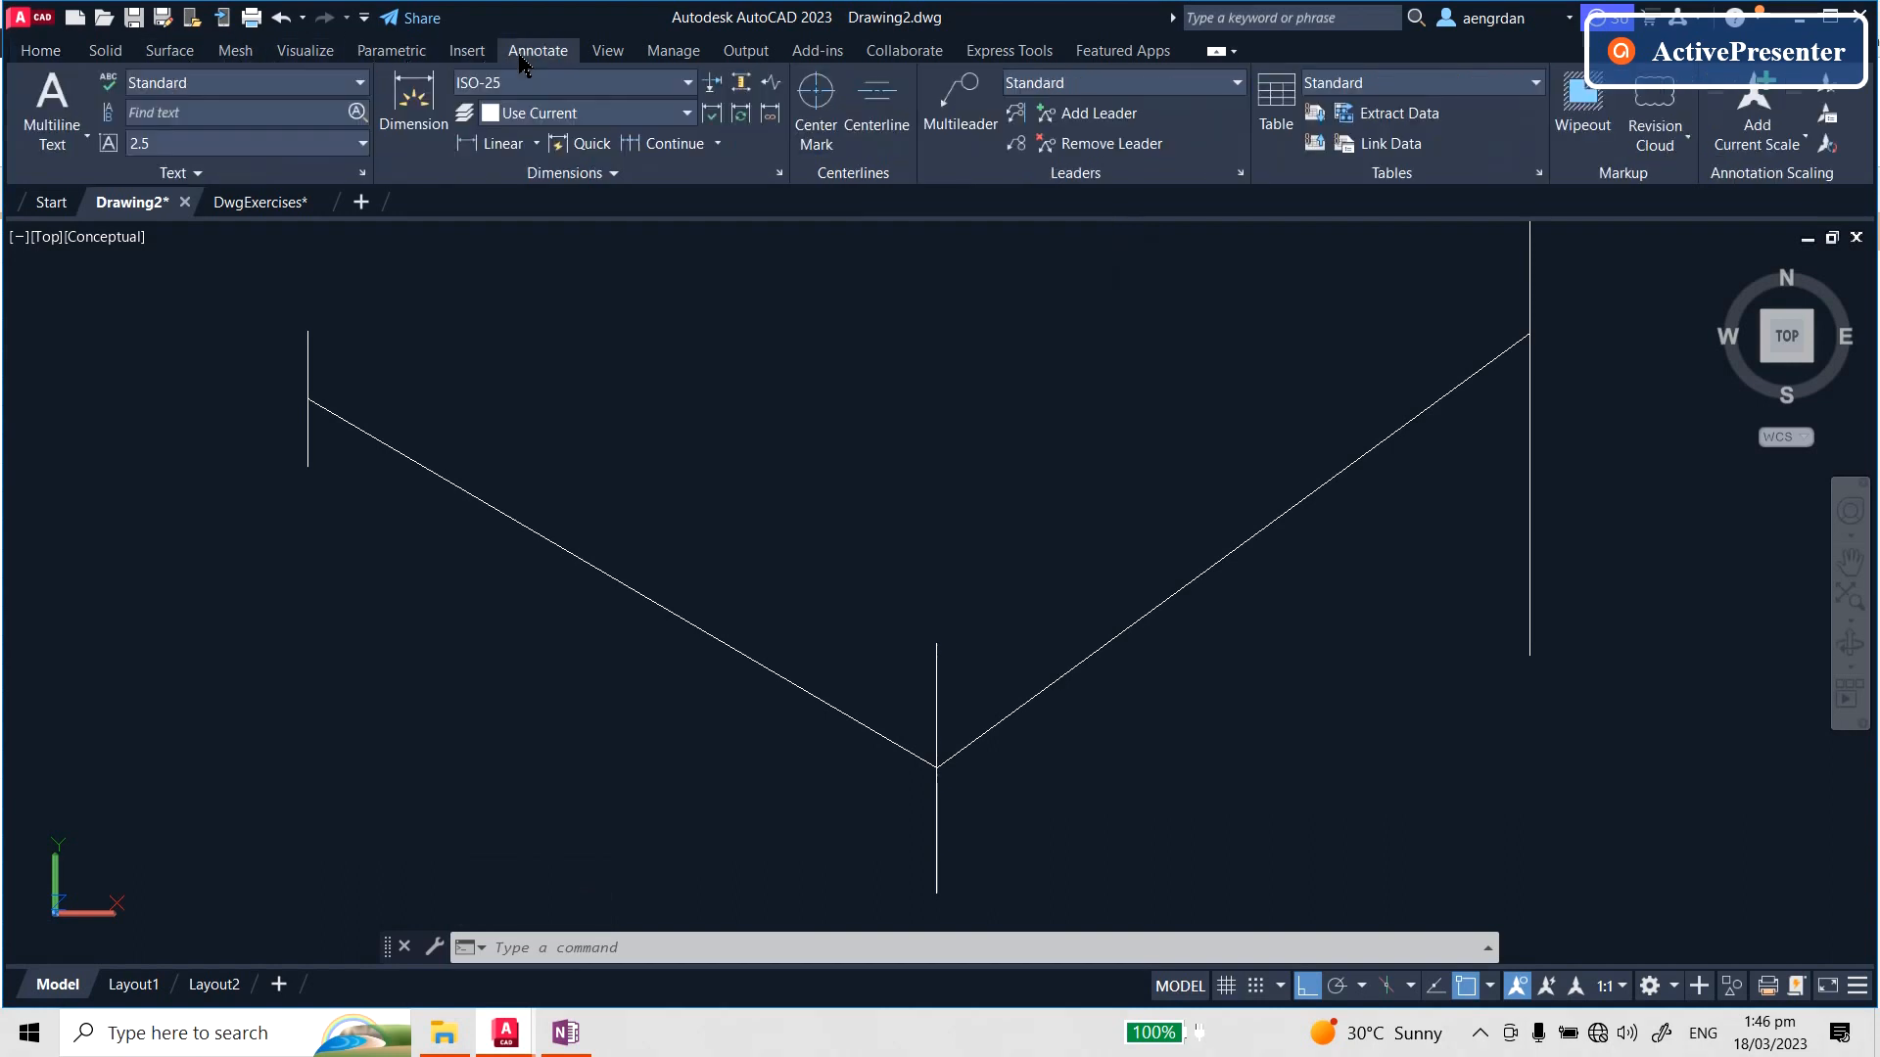
click(414, 95)
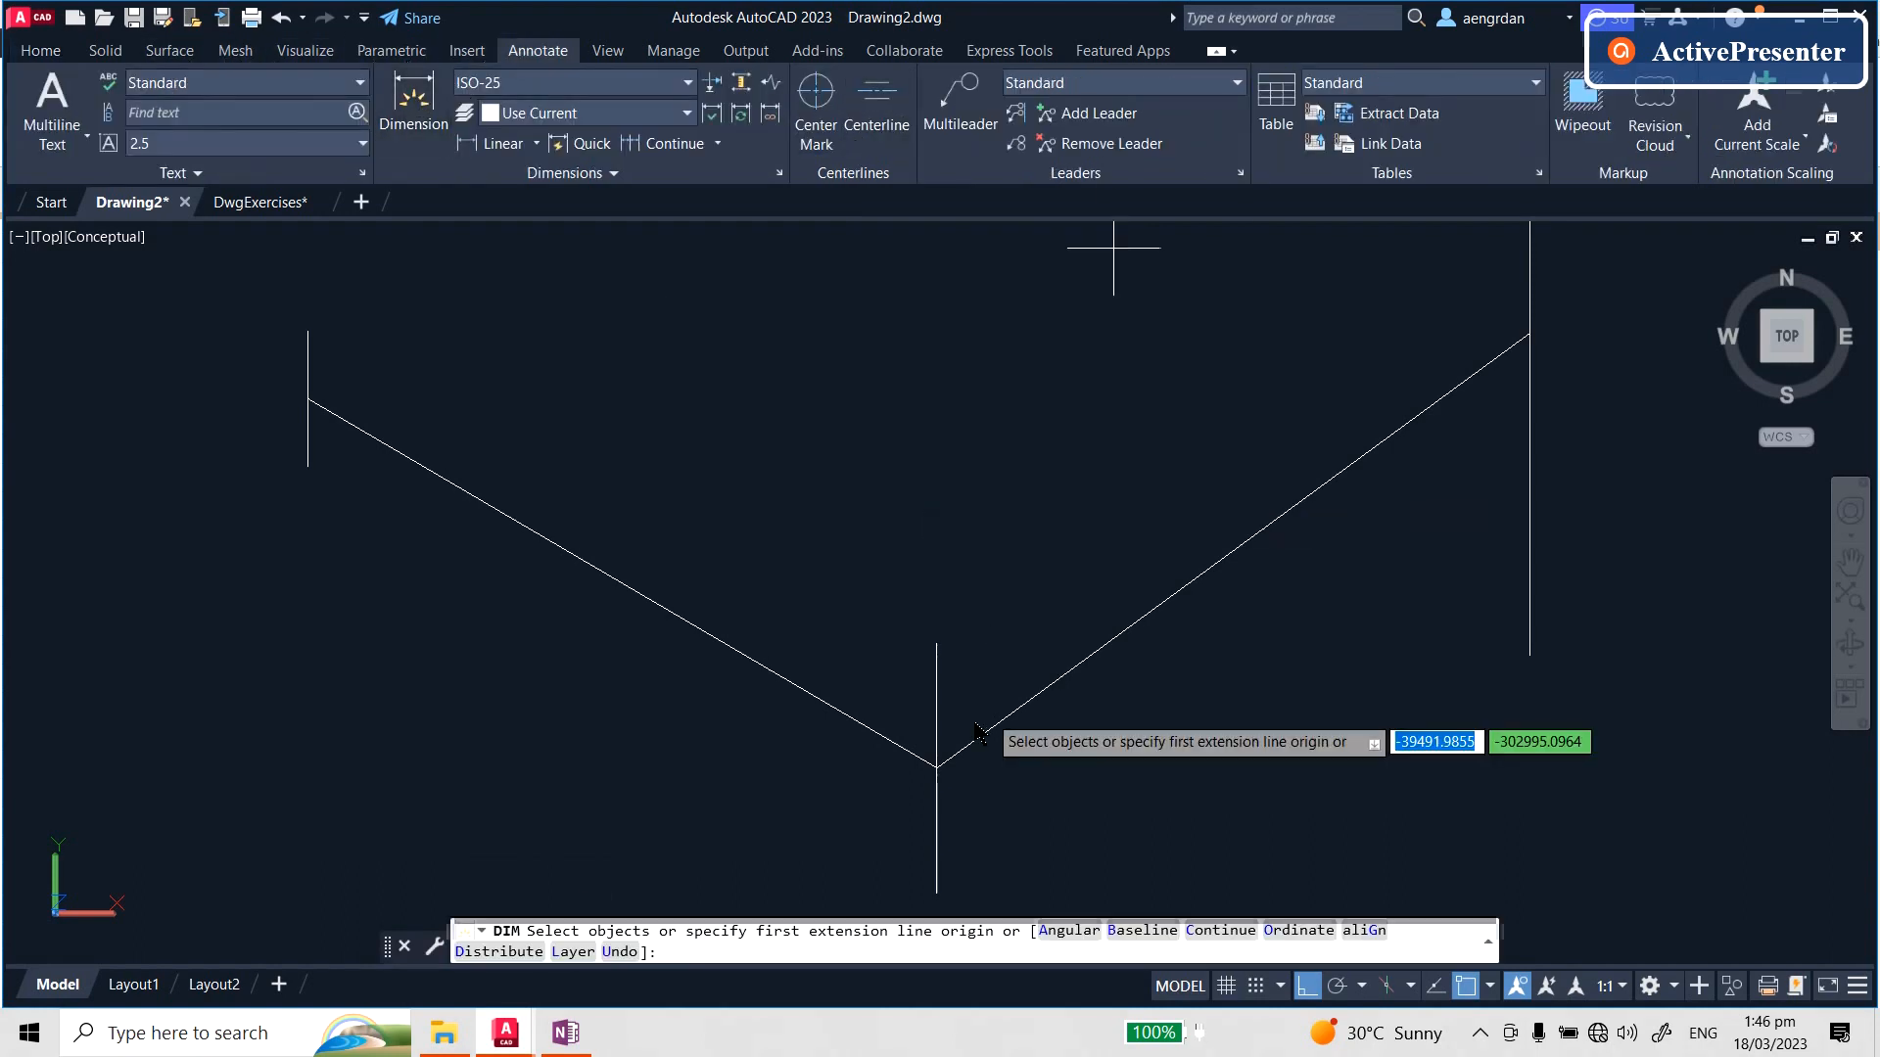
click(946, 766)
scroll(1021, 707, down, 2)
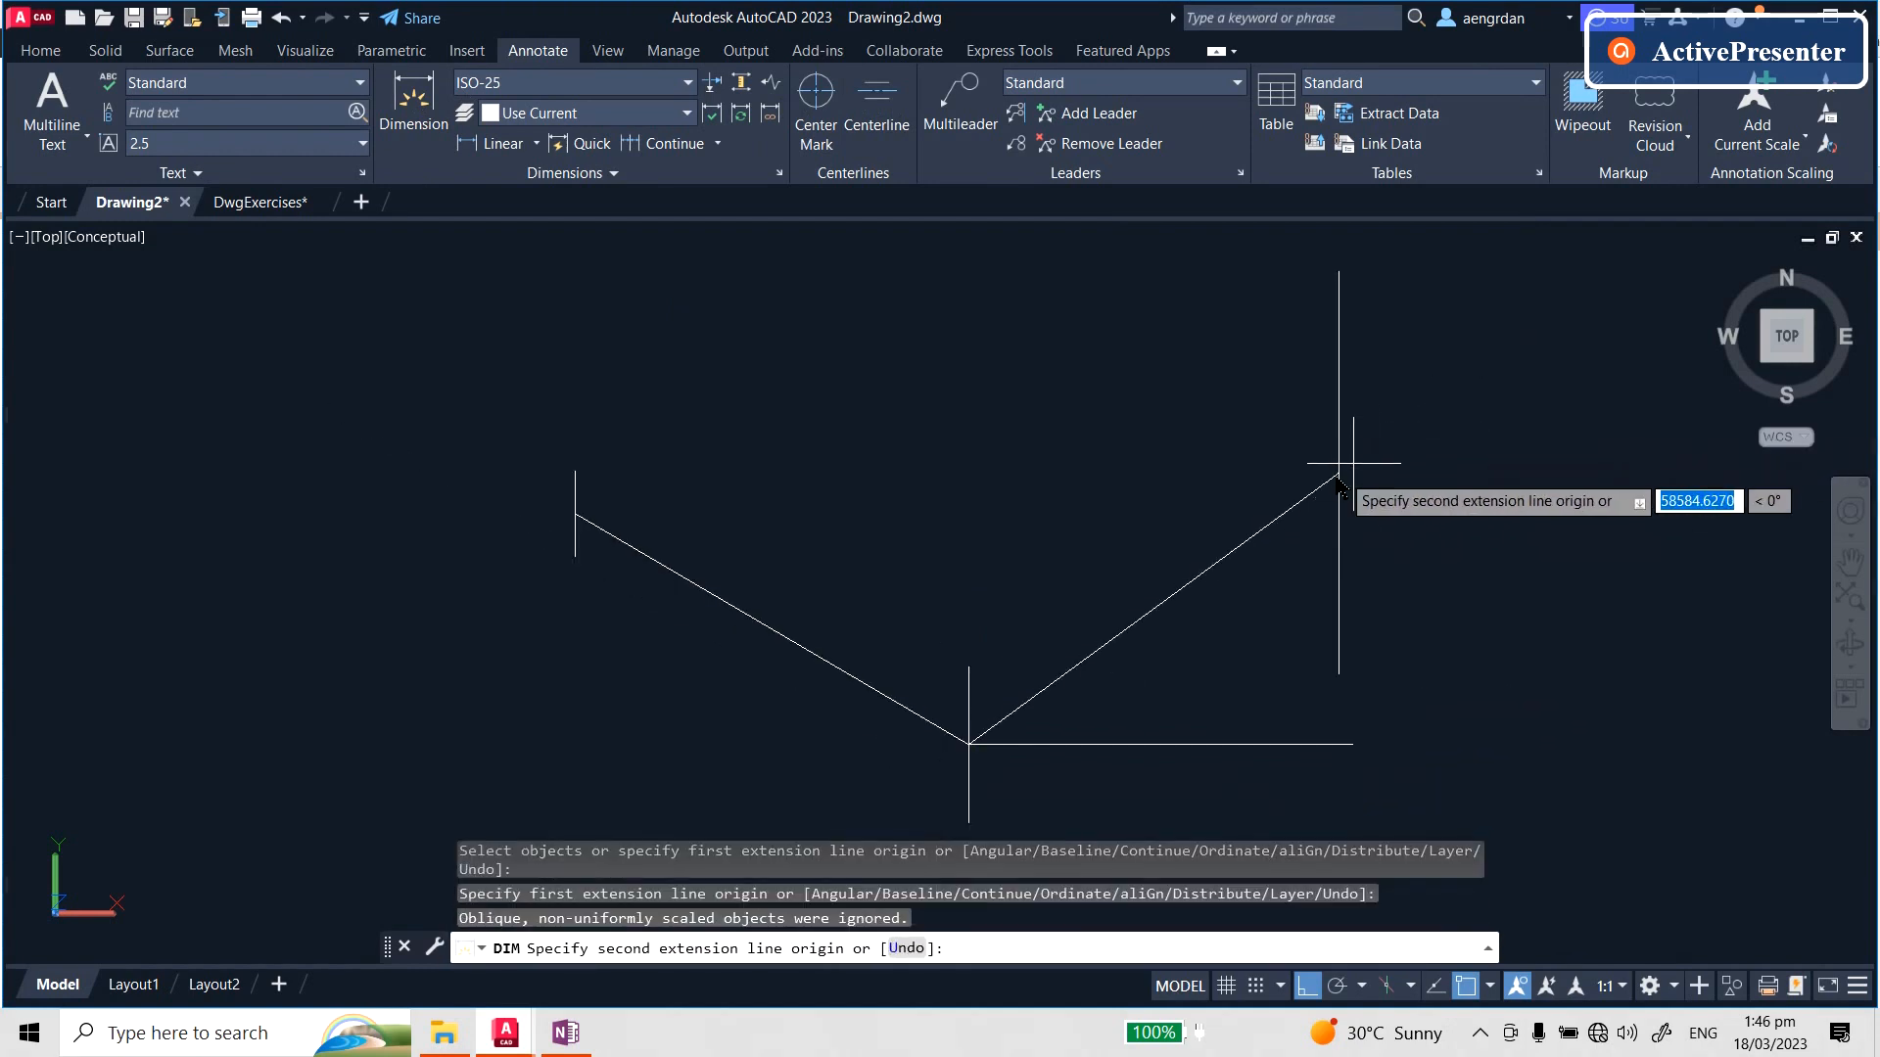
click(1338, 474)
click(1232, 407)
- Modify the ISO-25 dimension style to use an overall scale of 50
scroll(1161, 385, up, 7)
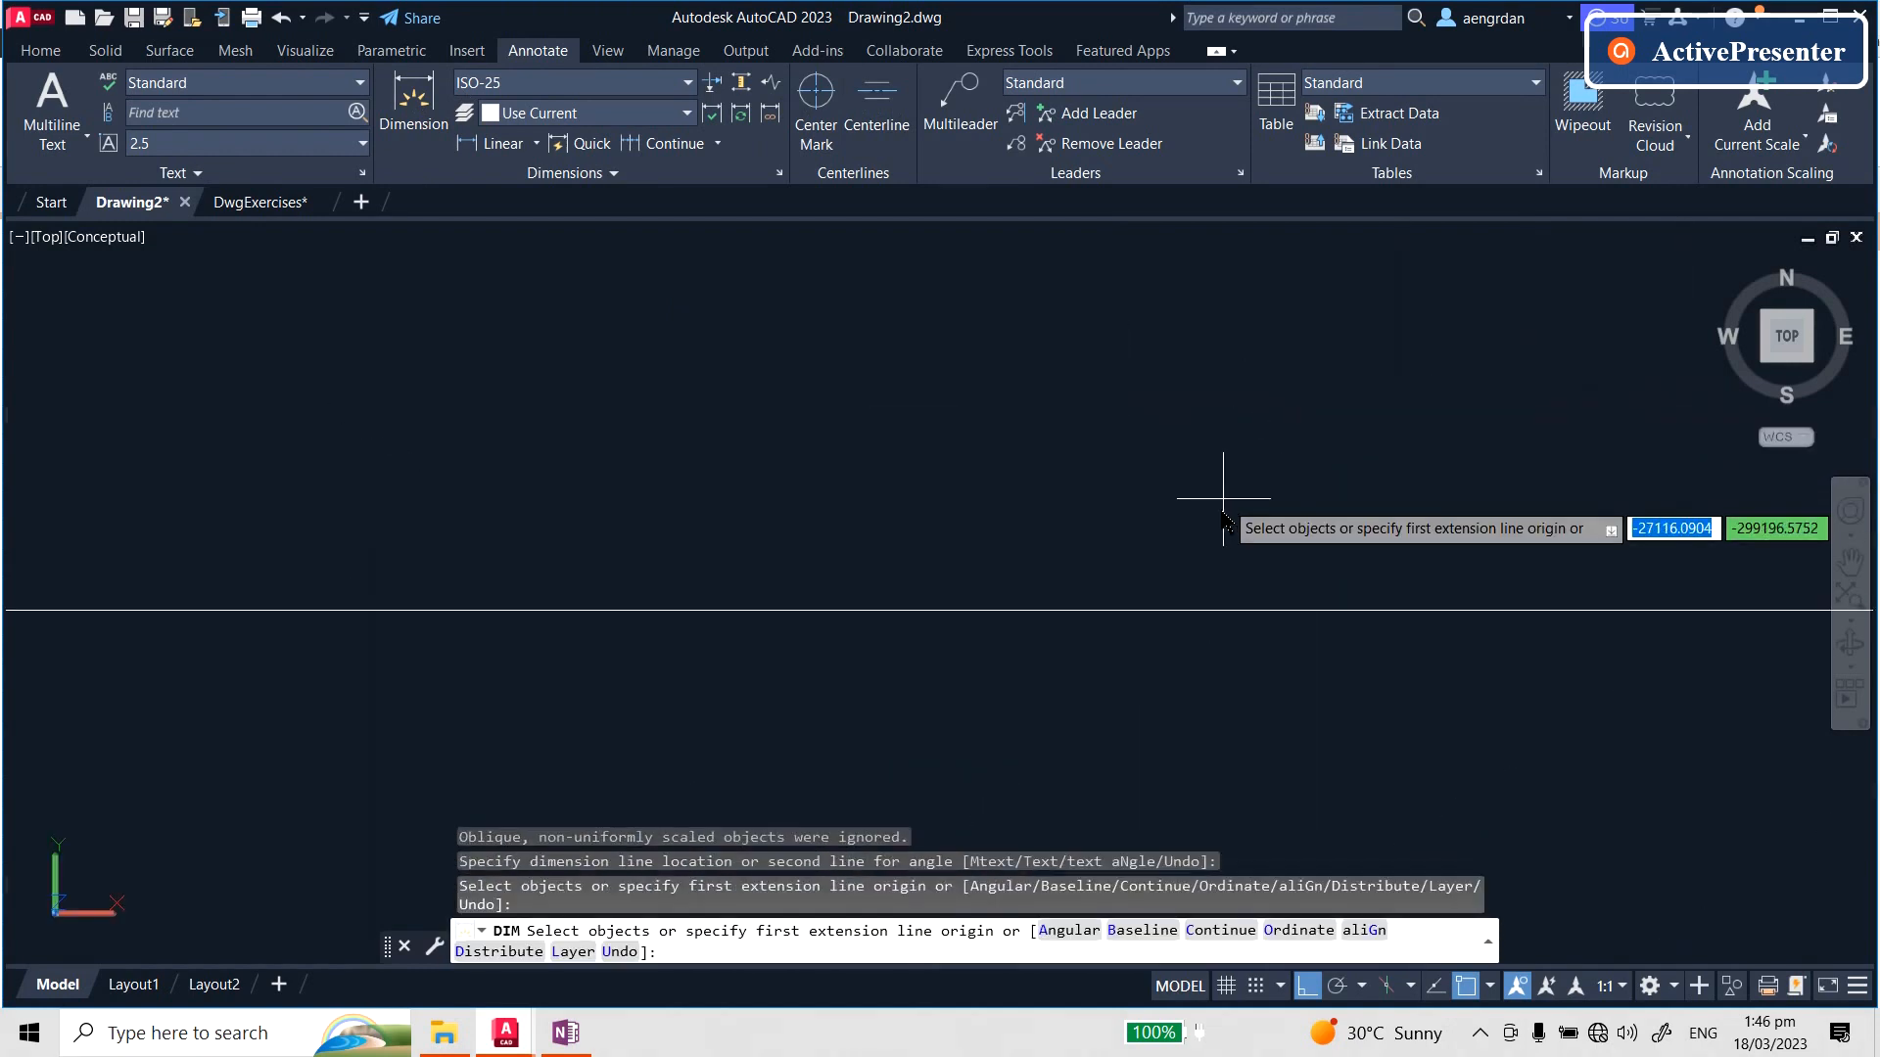
click(1241, 521)
click(920, 749)
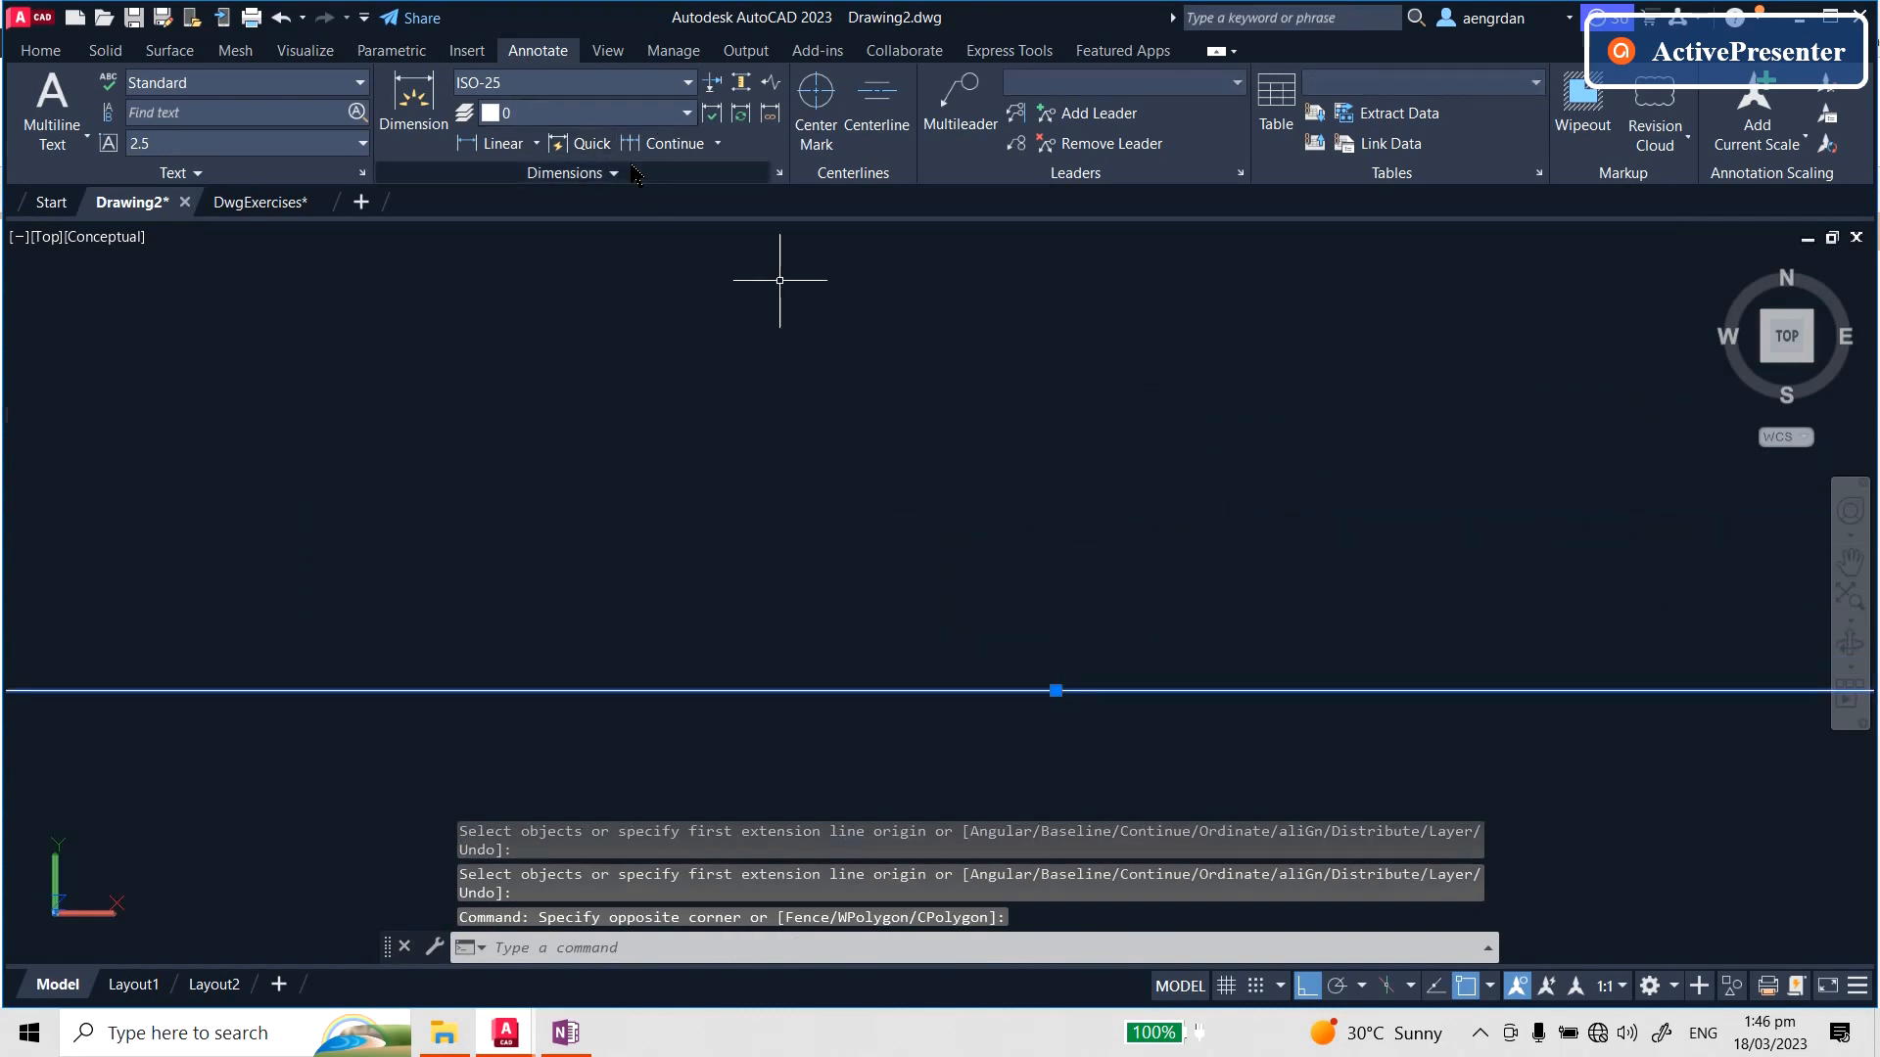
click(587, 173)
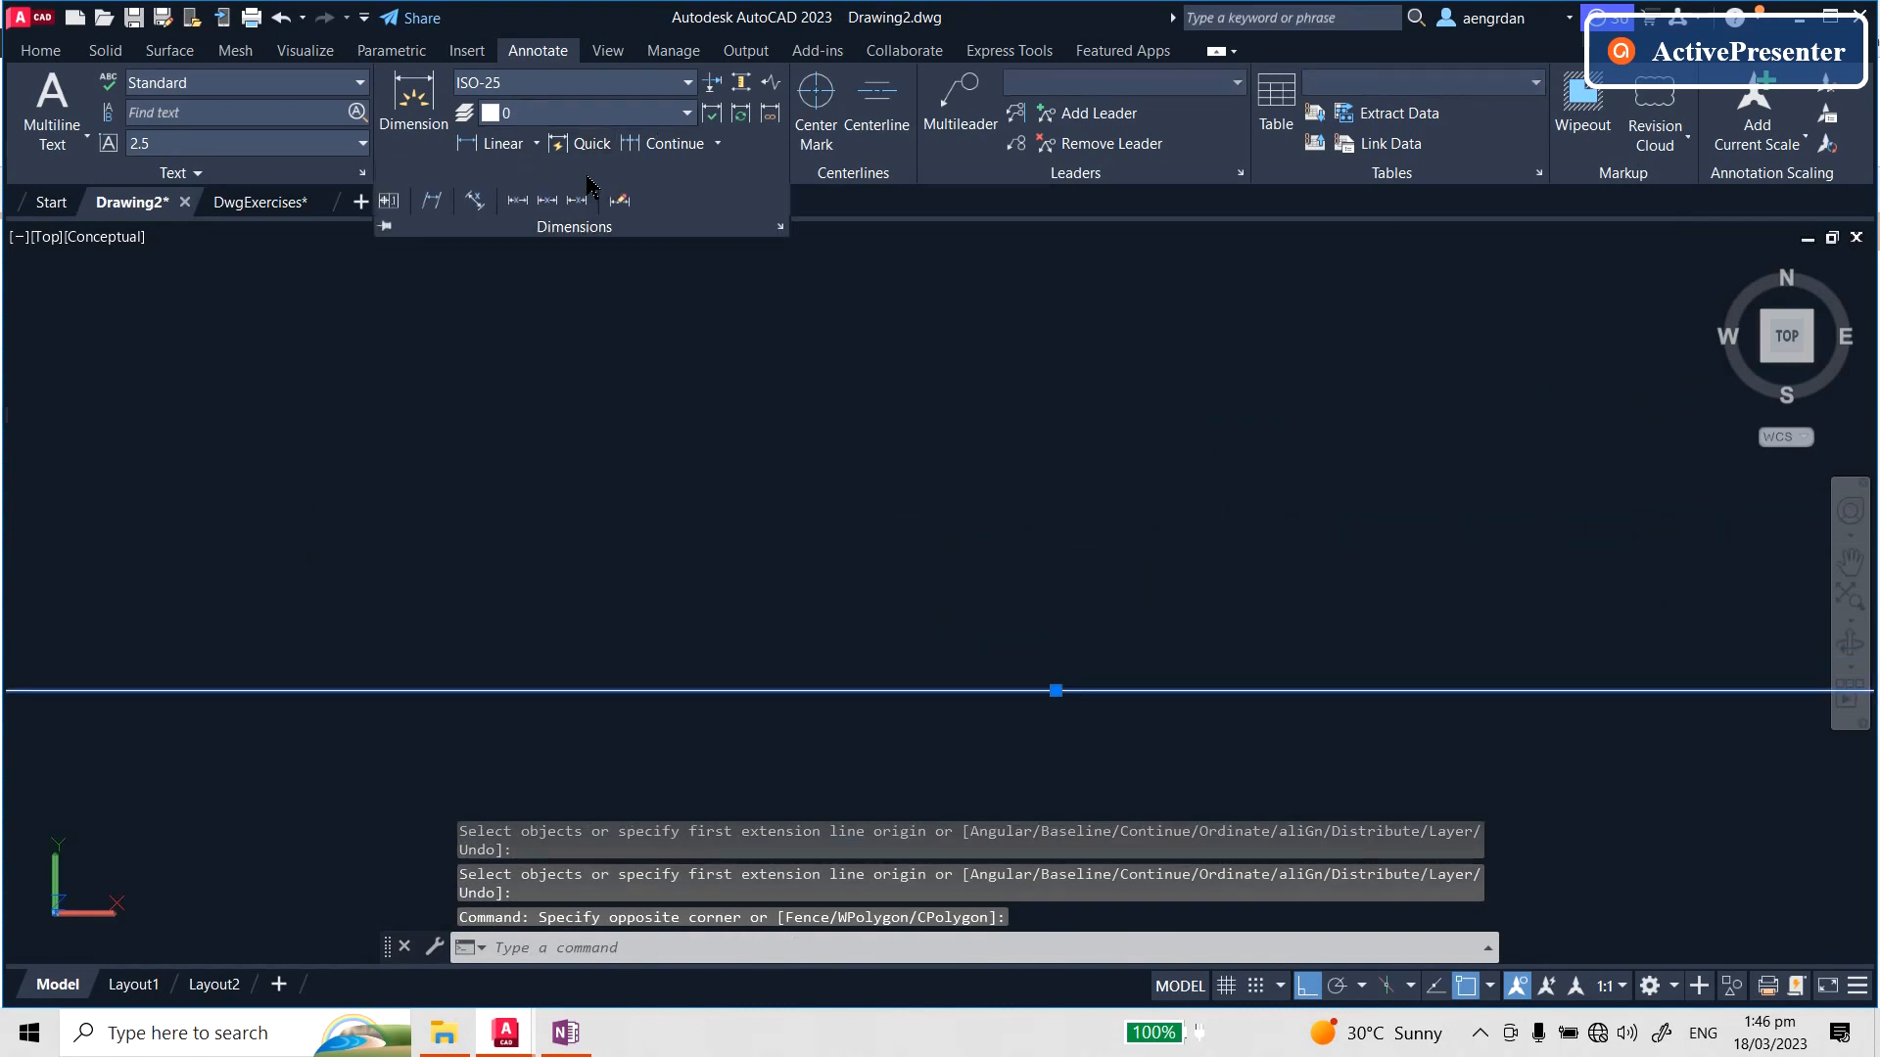
click(687, 82)
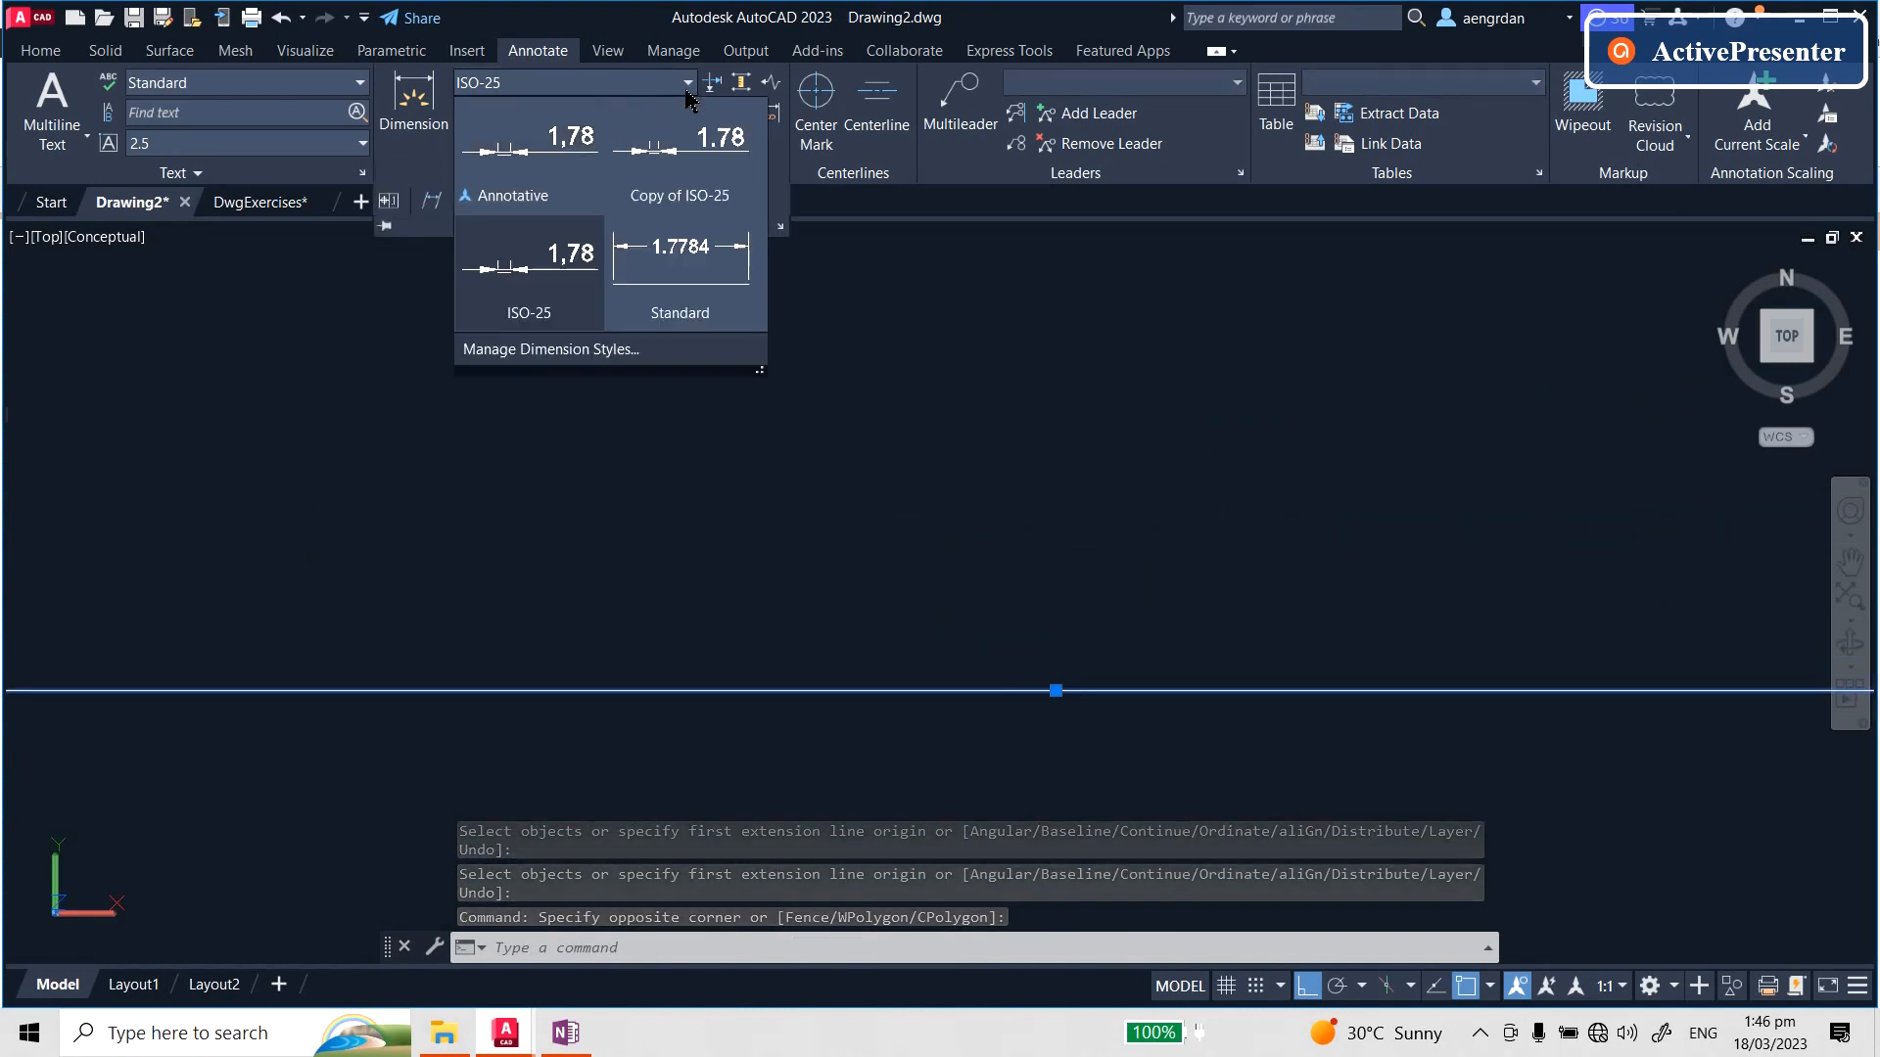
click(598, 350)
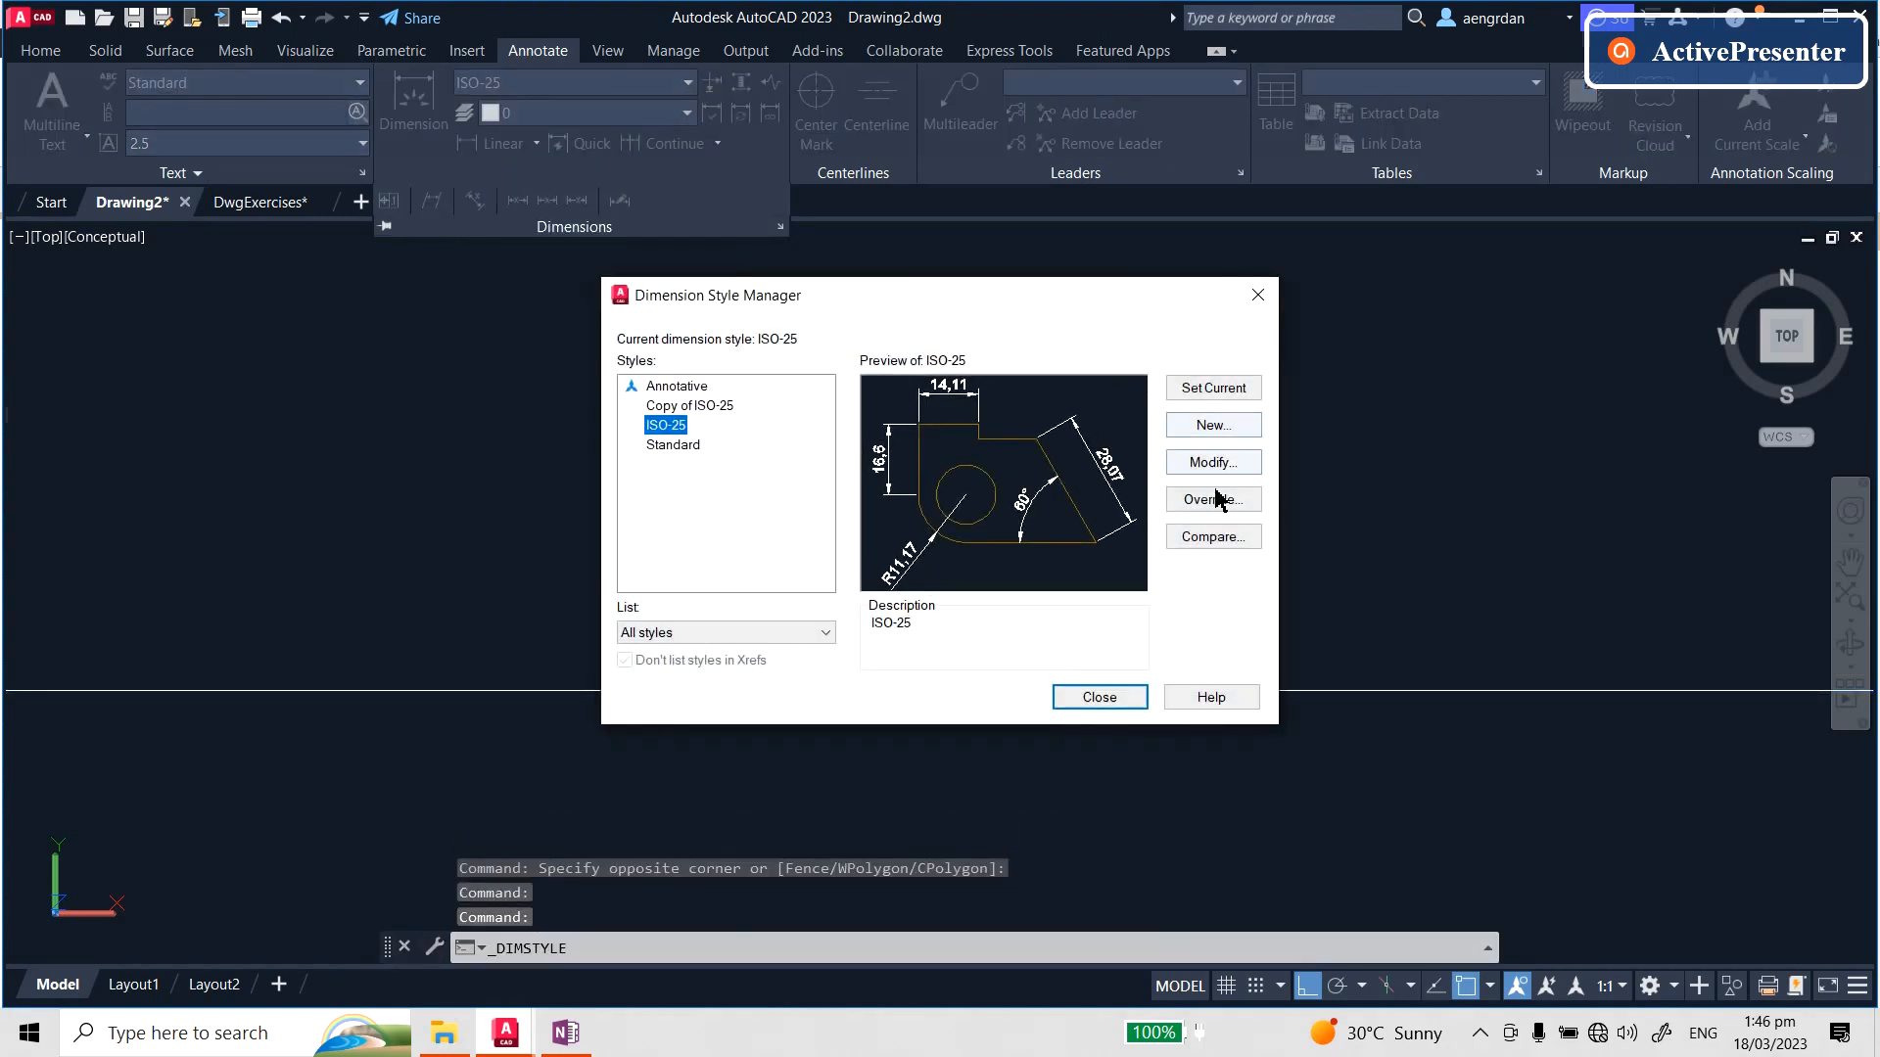
click(1211, 458)
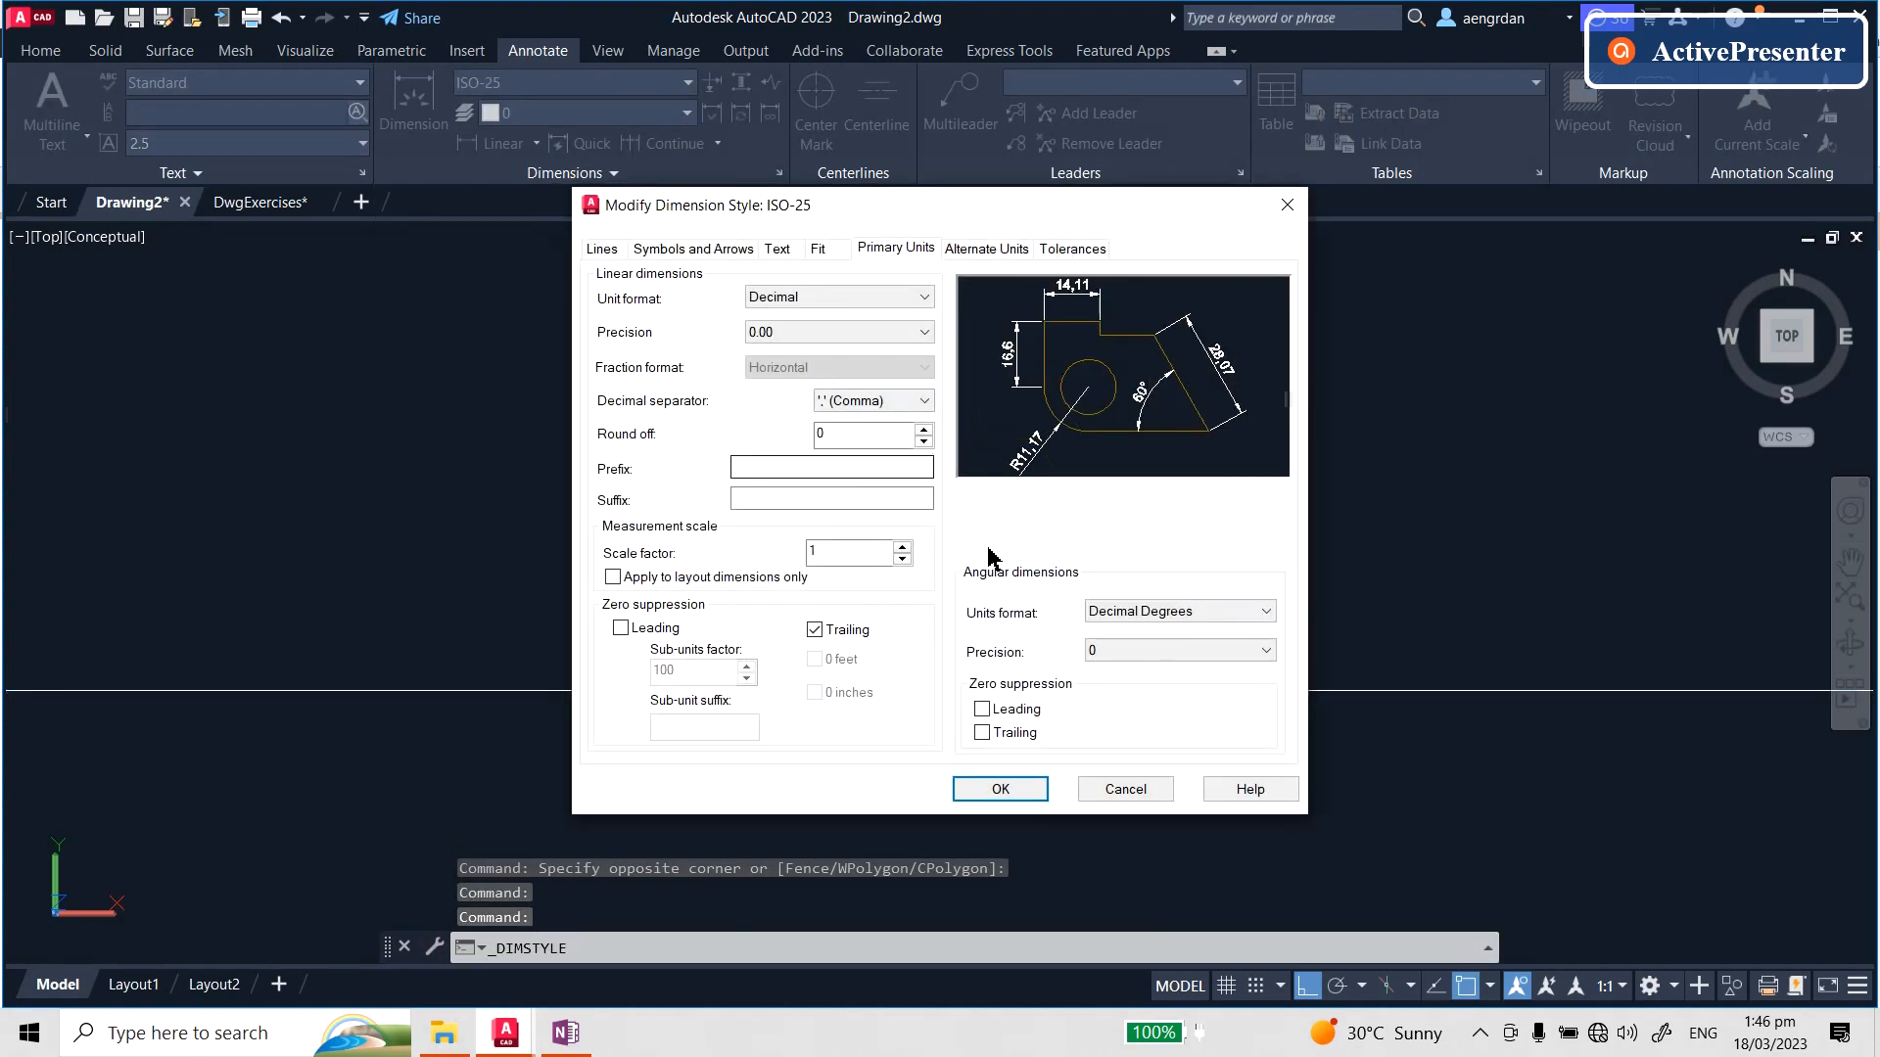
click(817, 251)
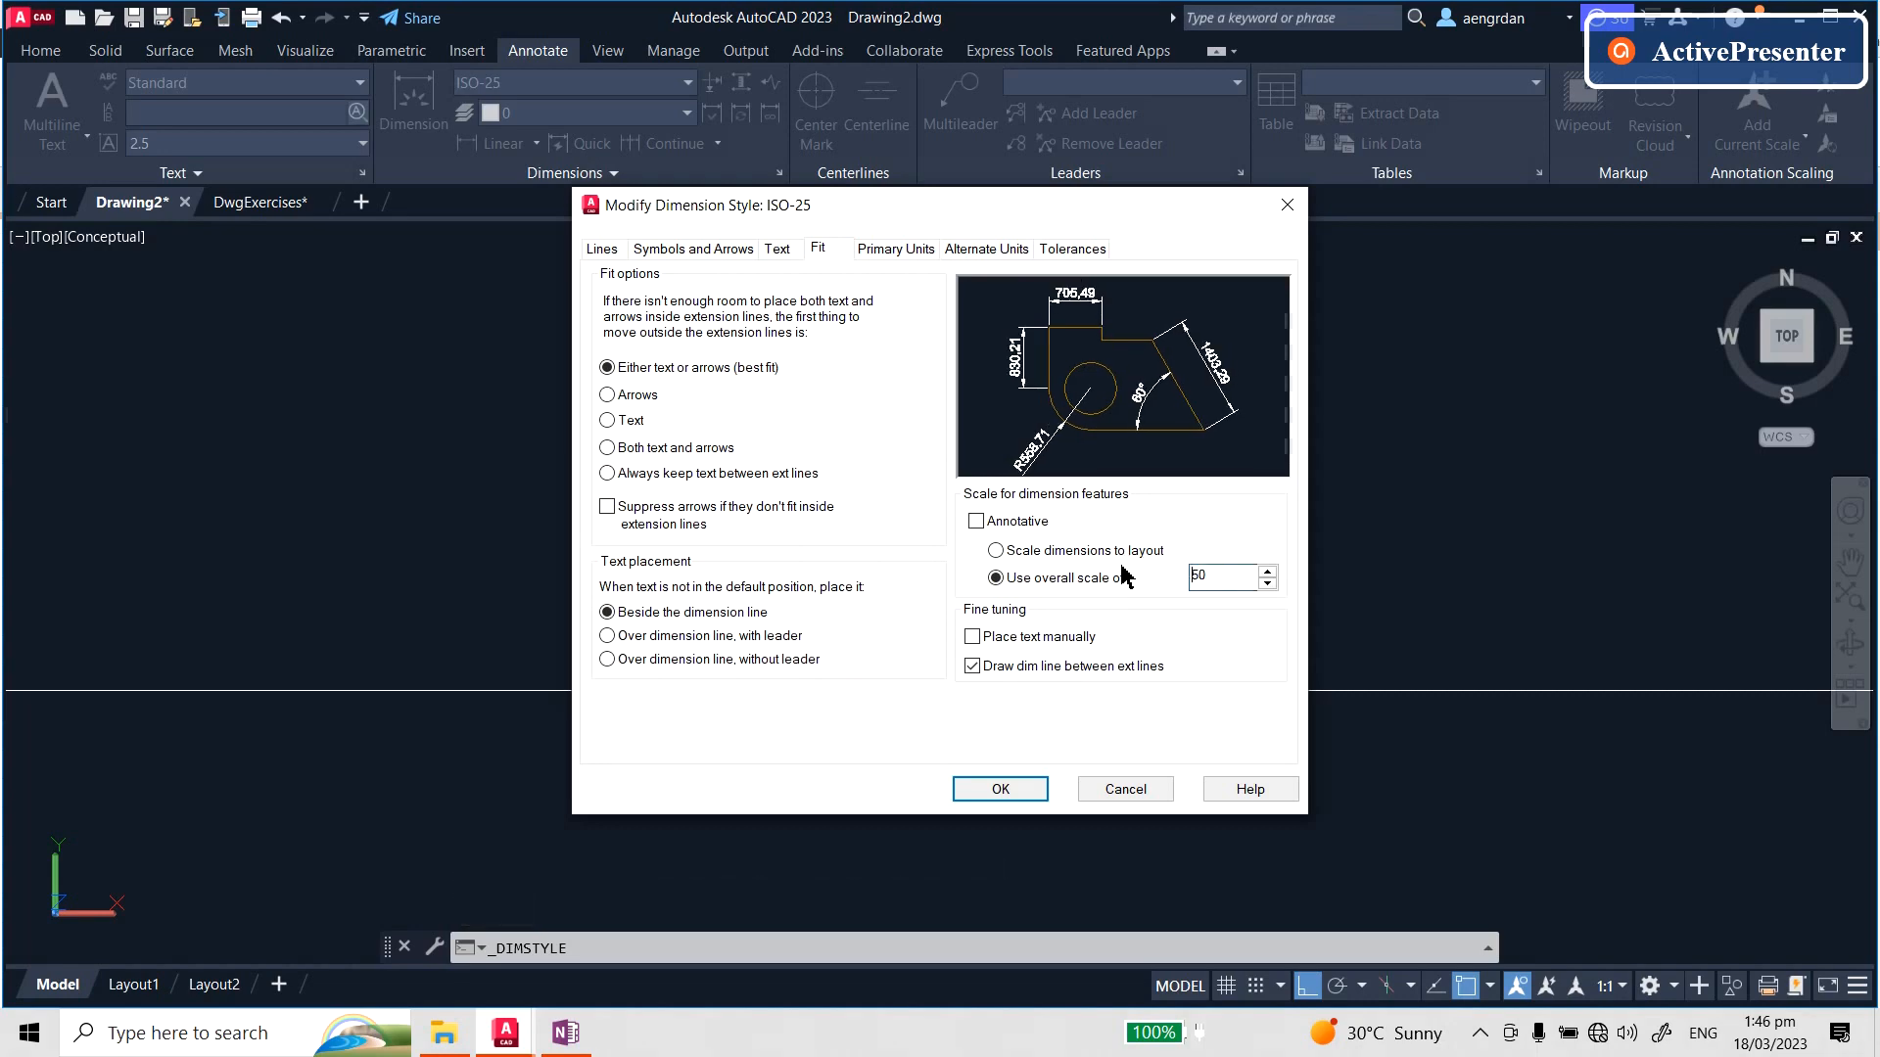
click(998, 791)
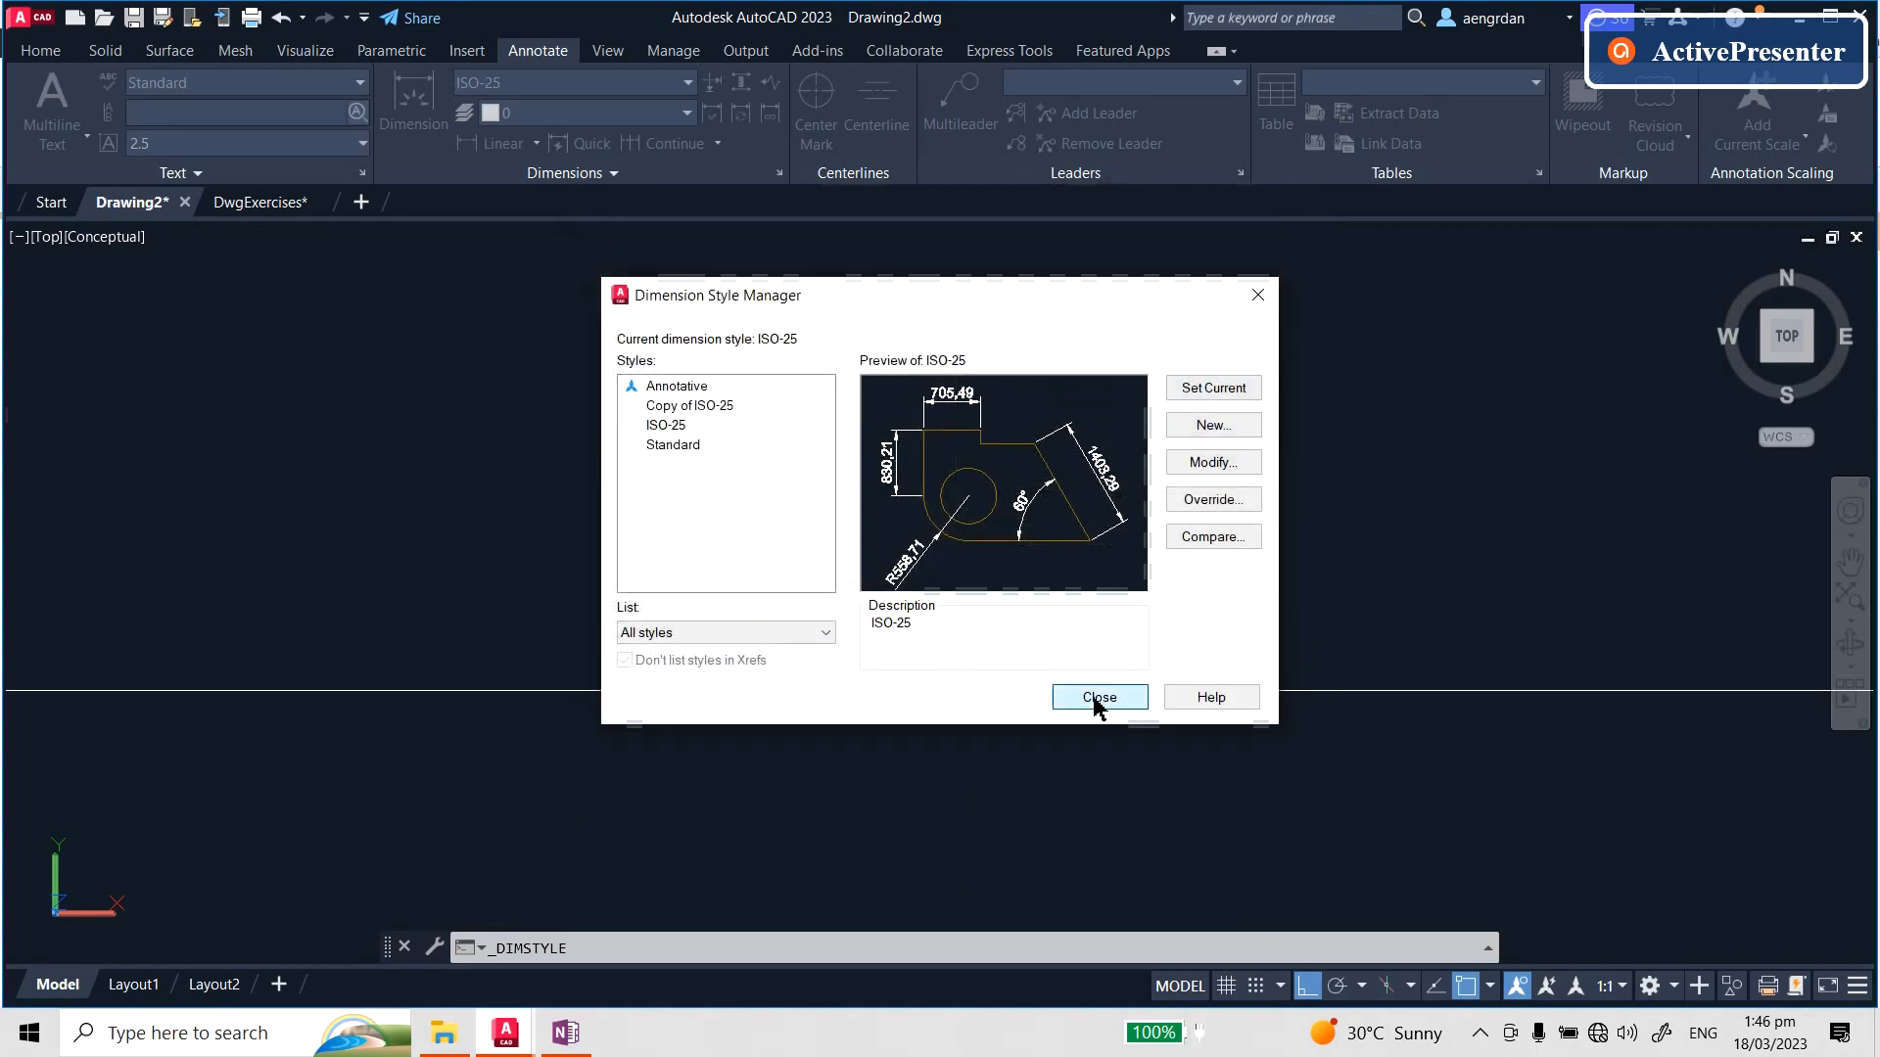
- Close the dimension style settings and delete the horizontal dimension above the polyline path
click(1098, 697)
scroll(1048, 587, up, 6)
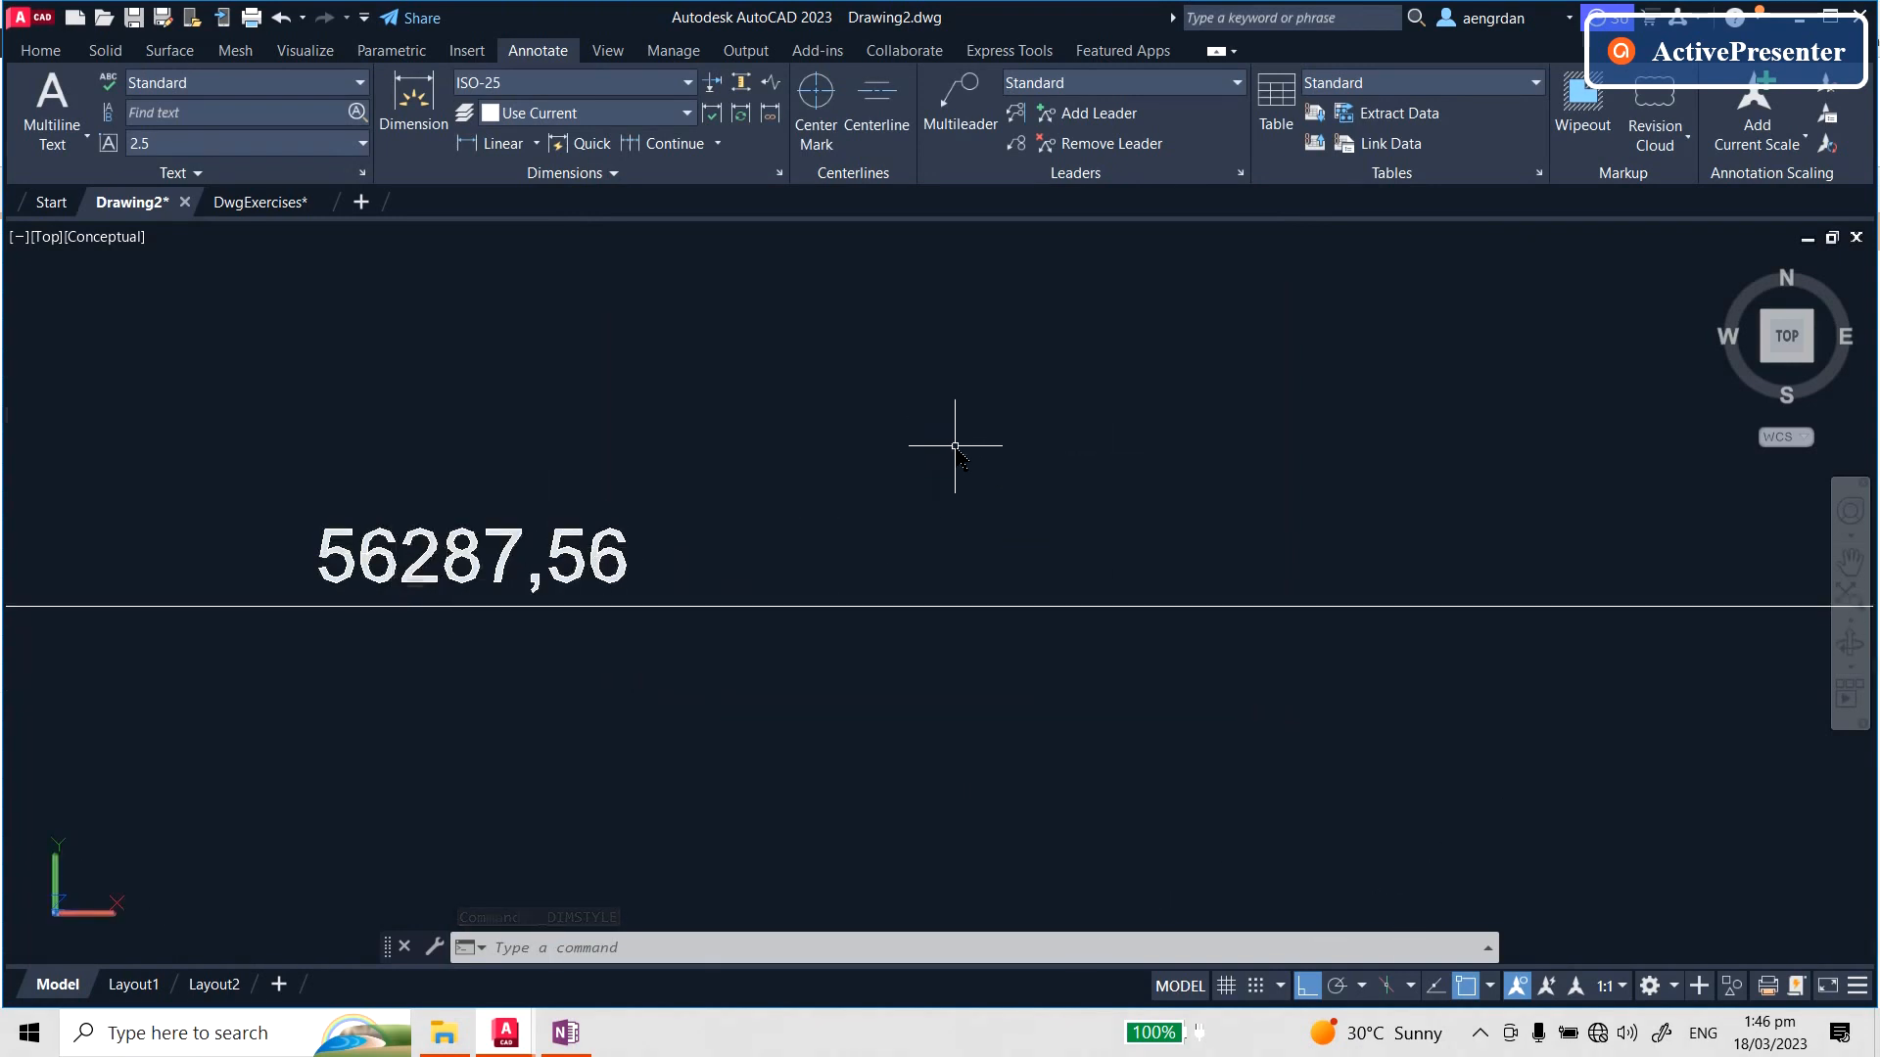
scroll(955, 447, down, 4)
click(1049, 415)
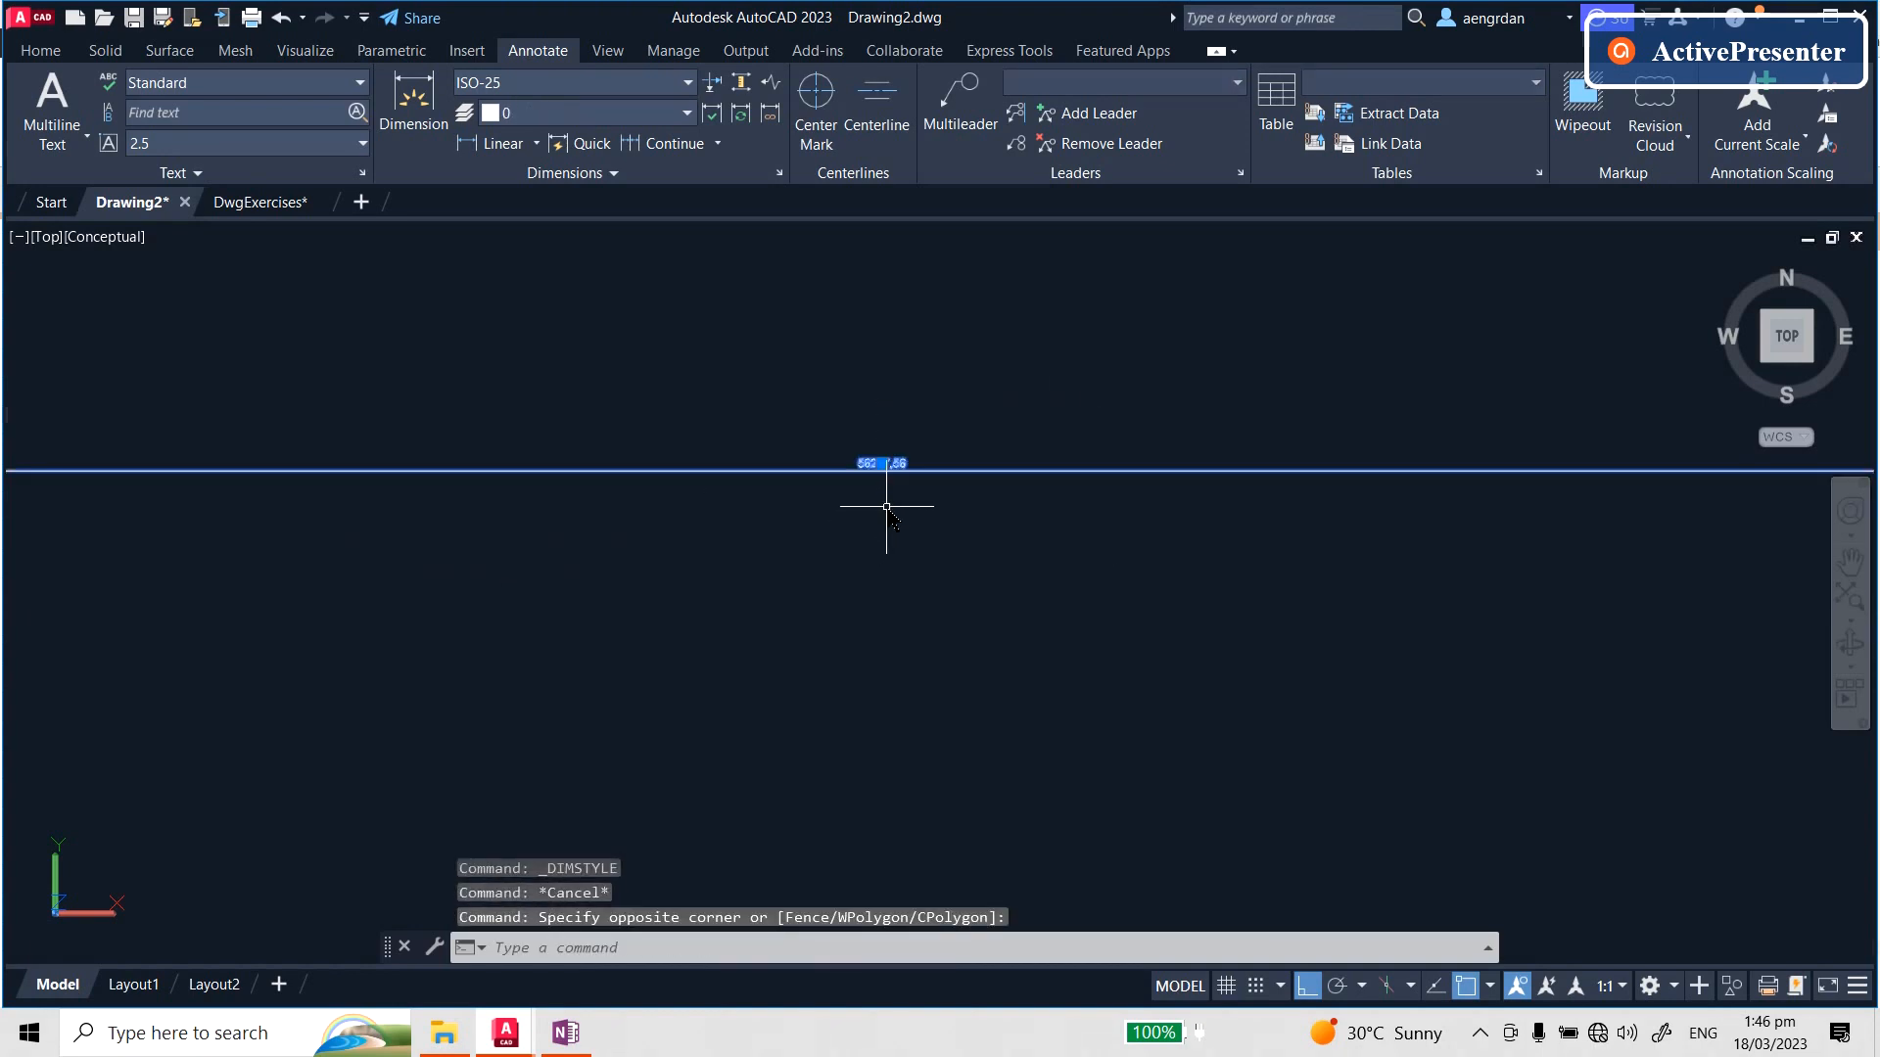
click(887, 506)
key(Delete)
scroll(1217, 491, down, 4)
key(Escape)
key(Escape)
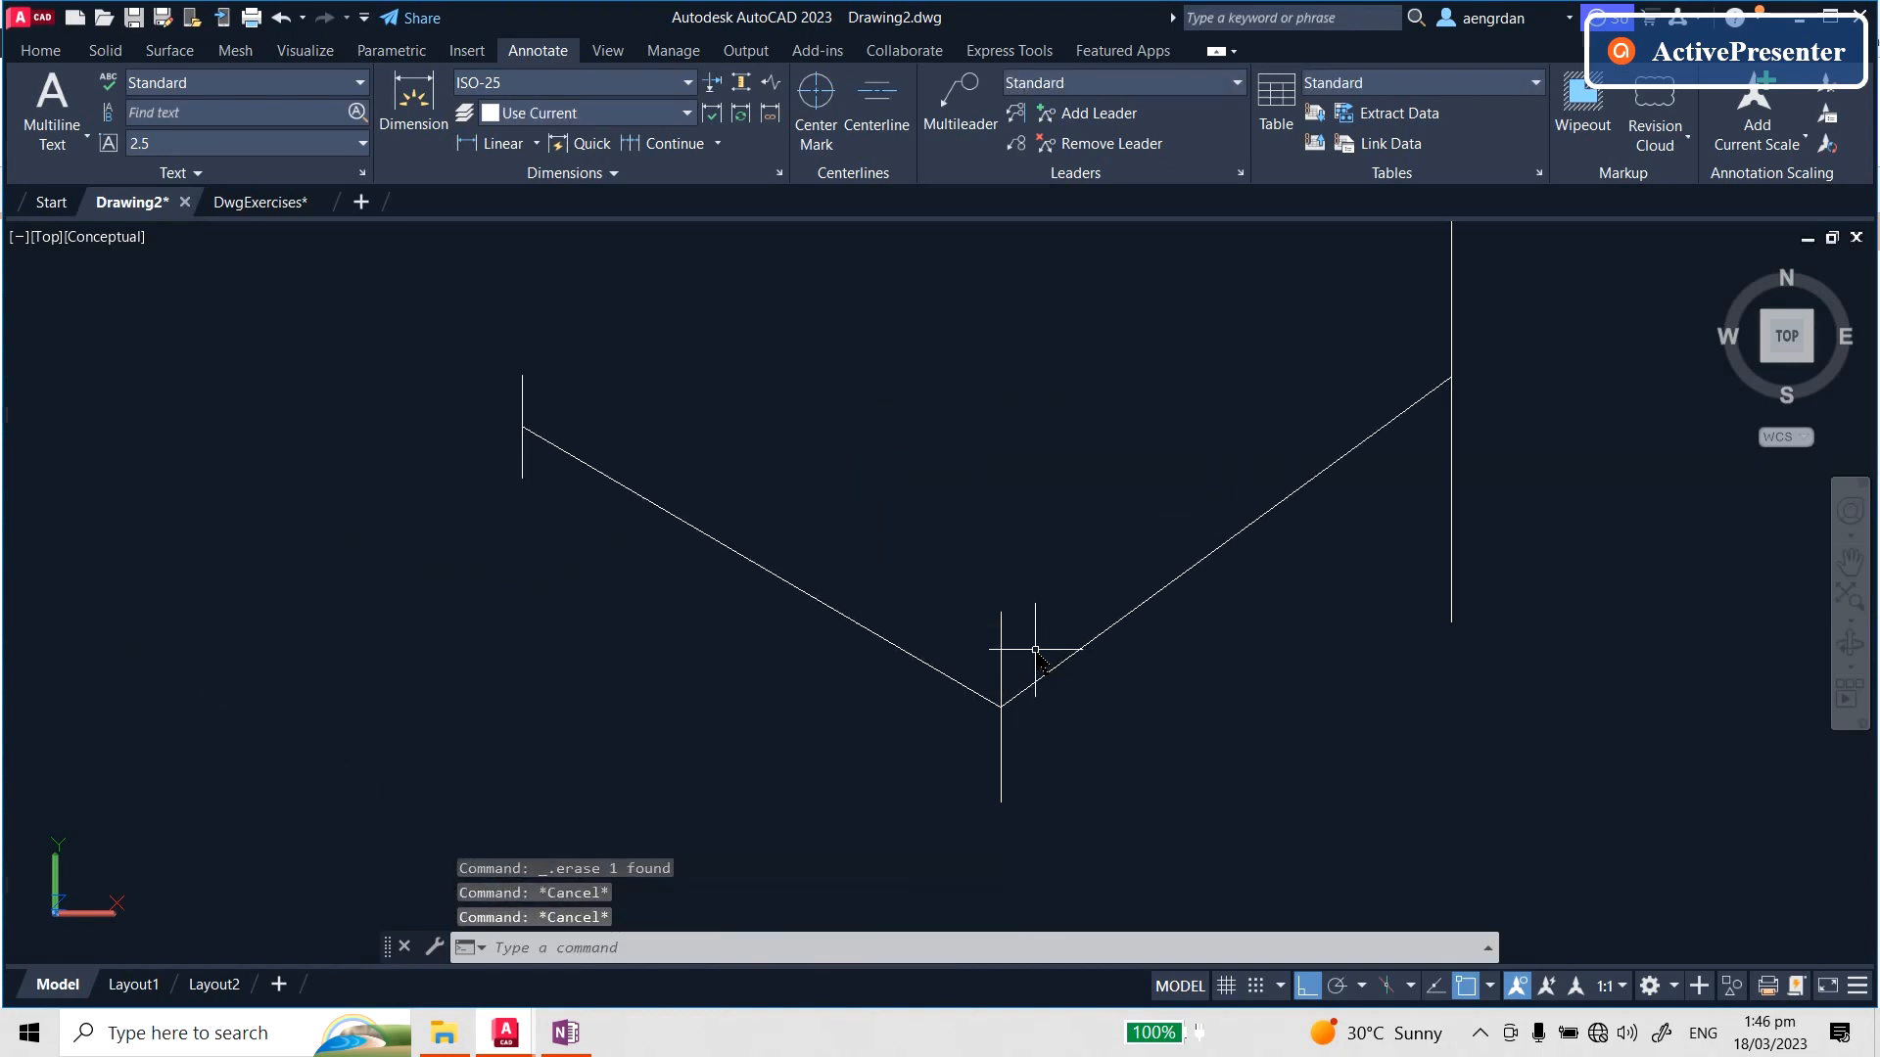
- Fillet the polyline corner at the middle circle with a radius of 20000
text(f)
key(Return)
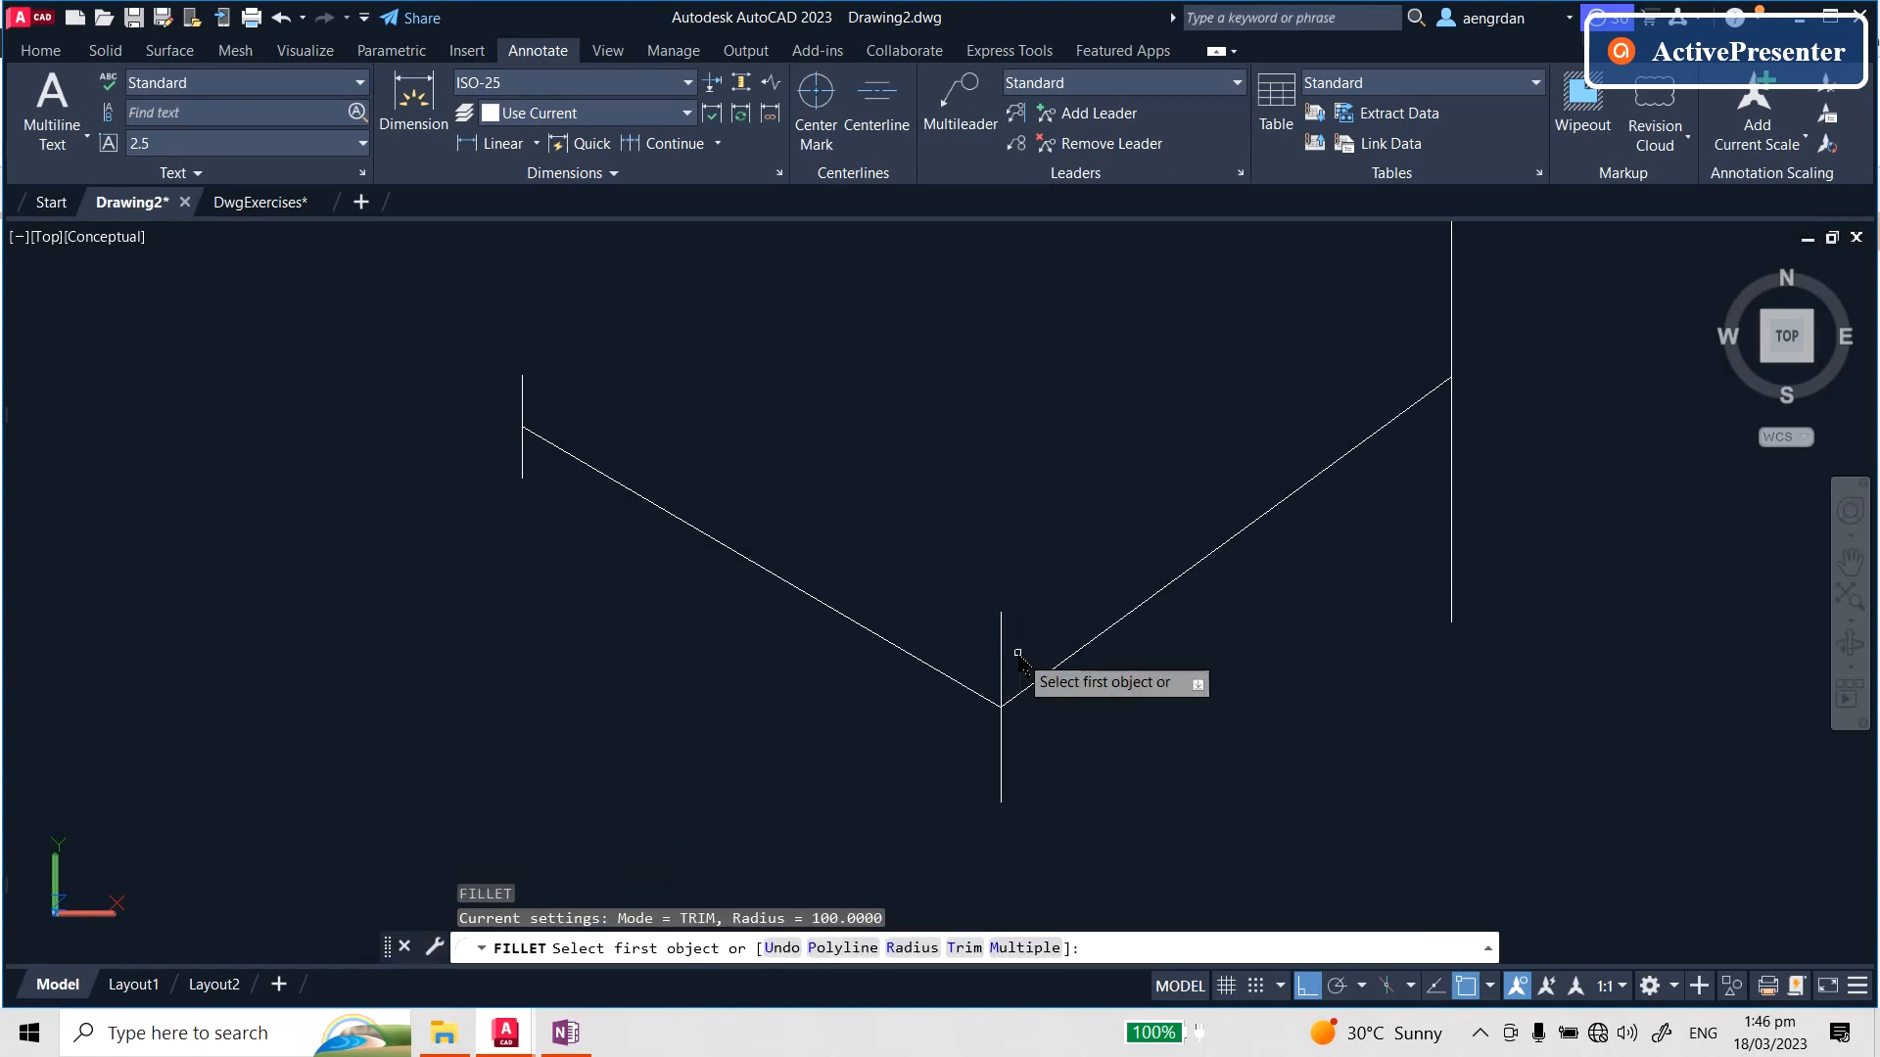
text(r)
key(Return)
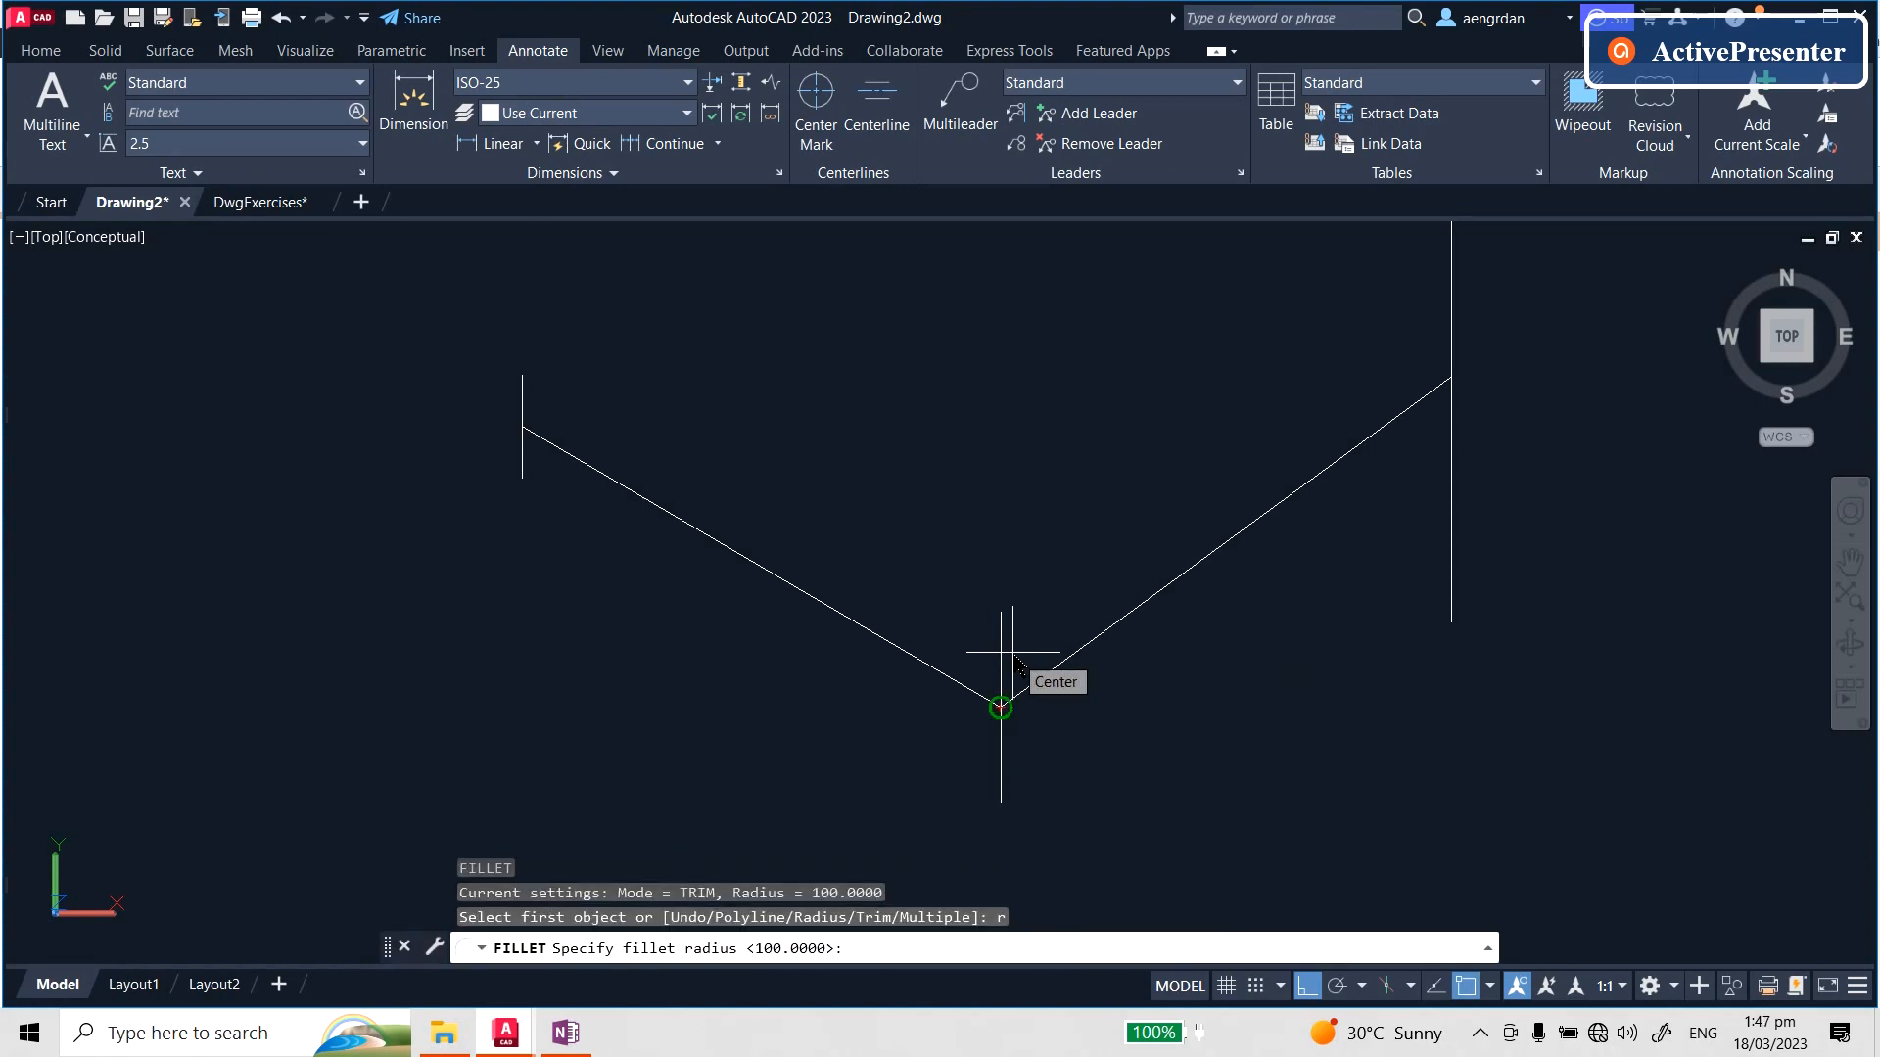
text(20)
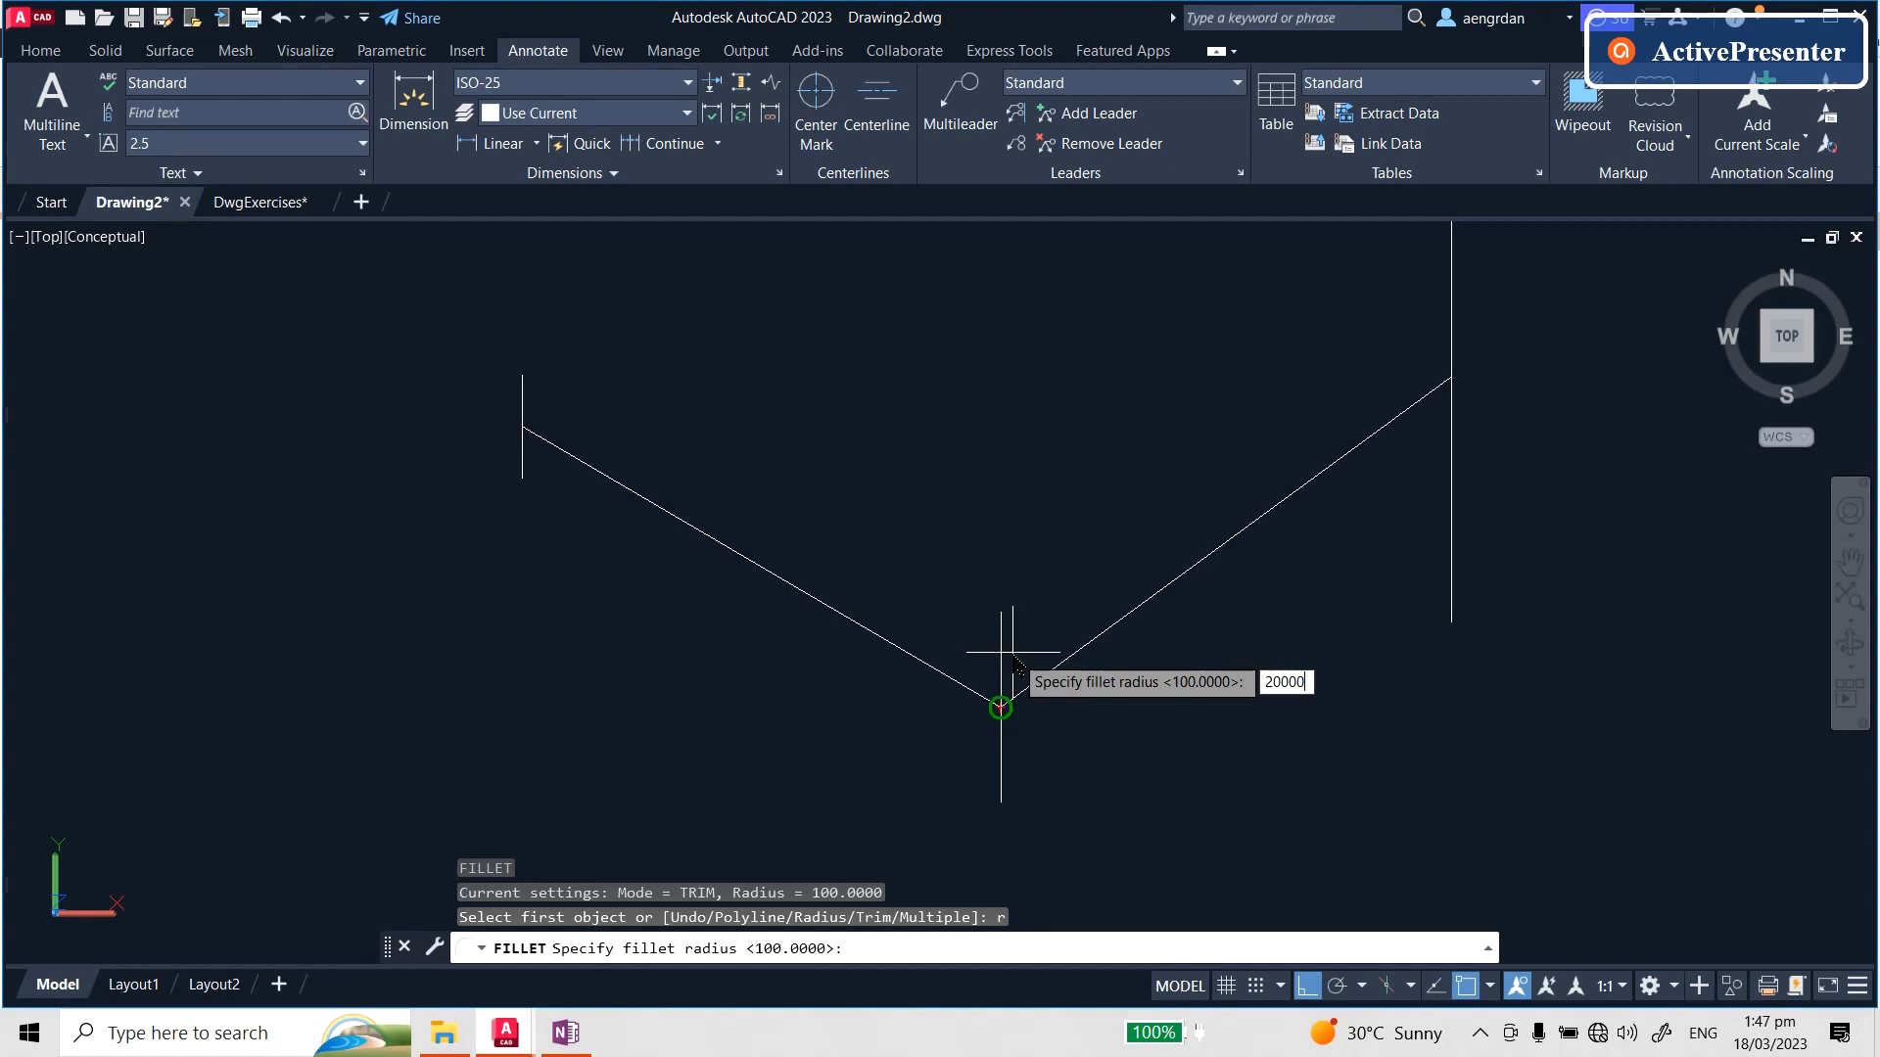
text(000)
key(Return)
click(1052, 667)
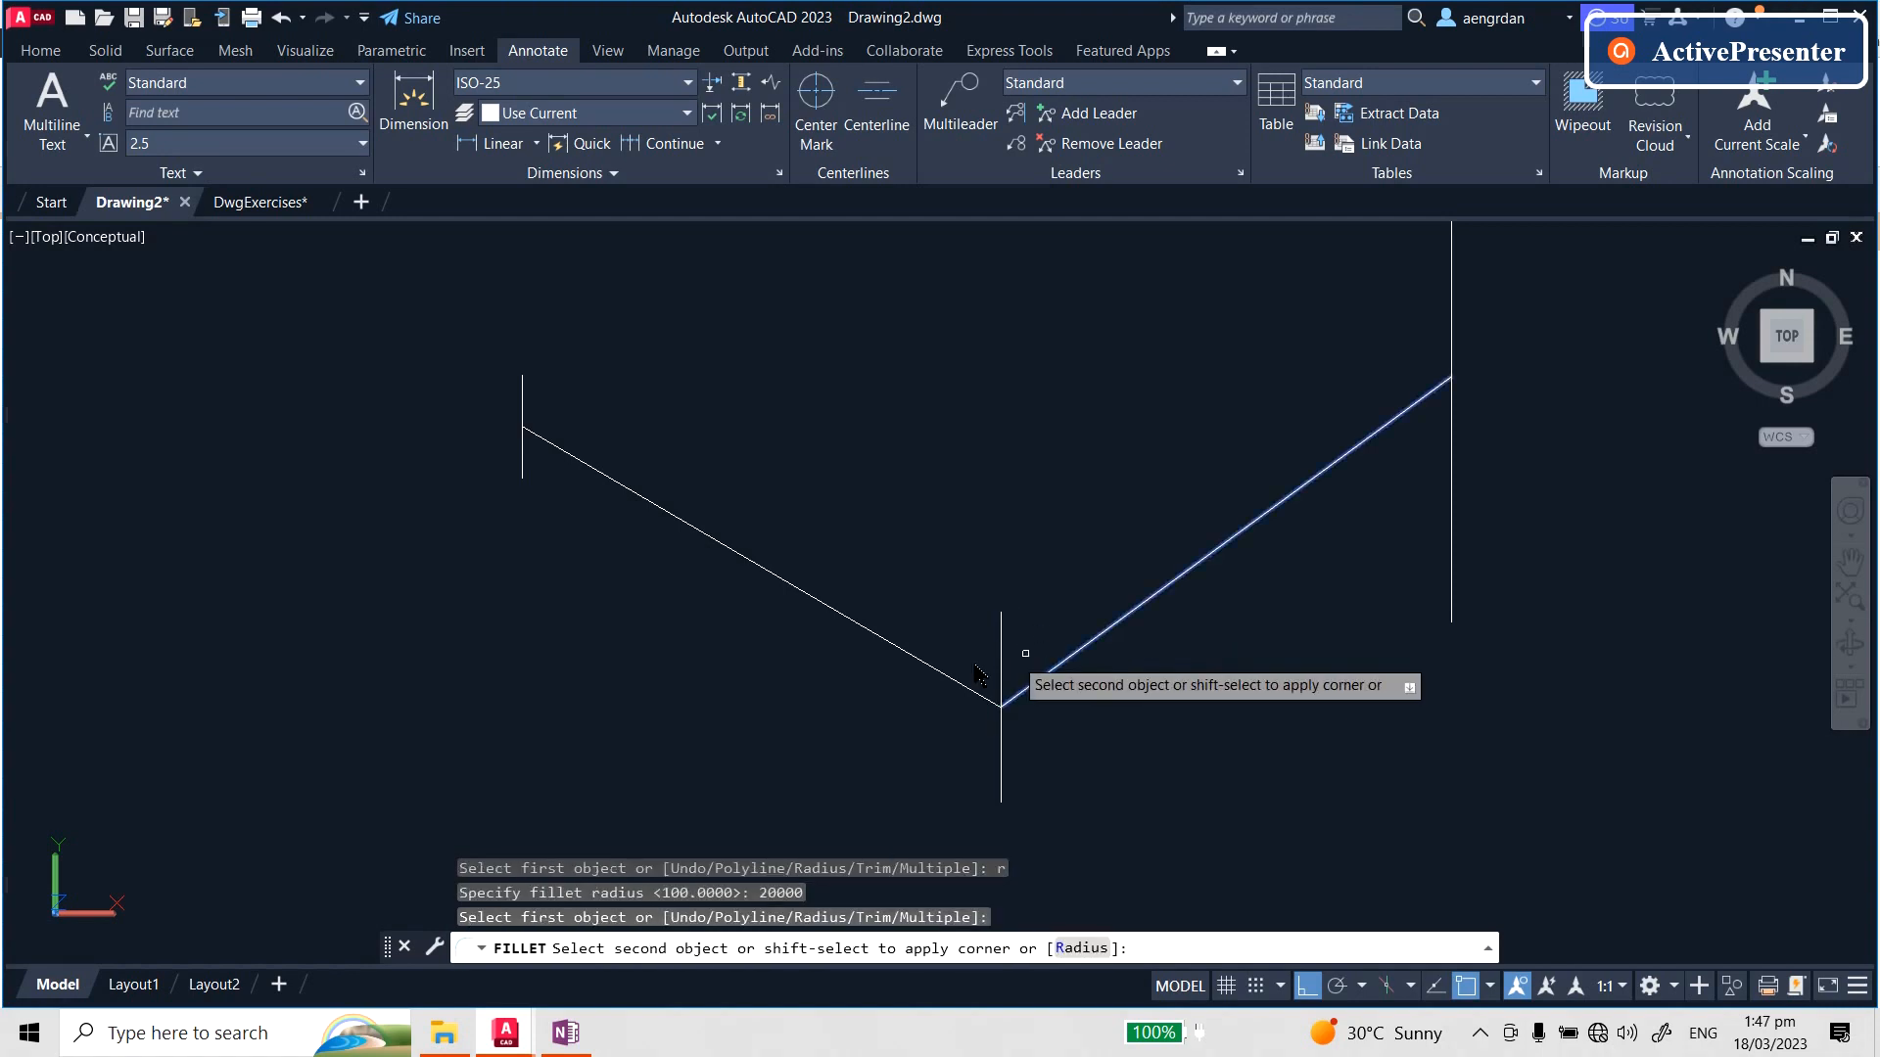
click(886, 641)
scroll(1009, 636, up, 2)
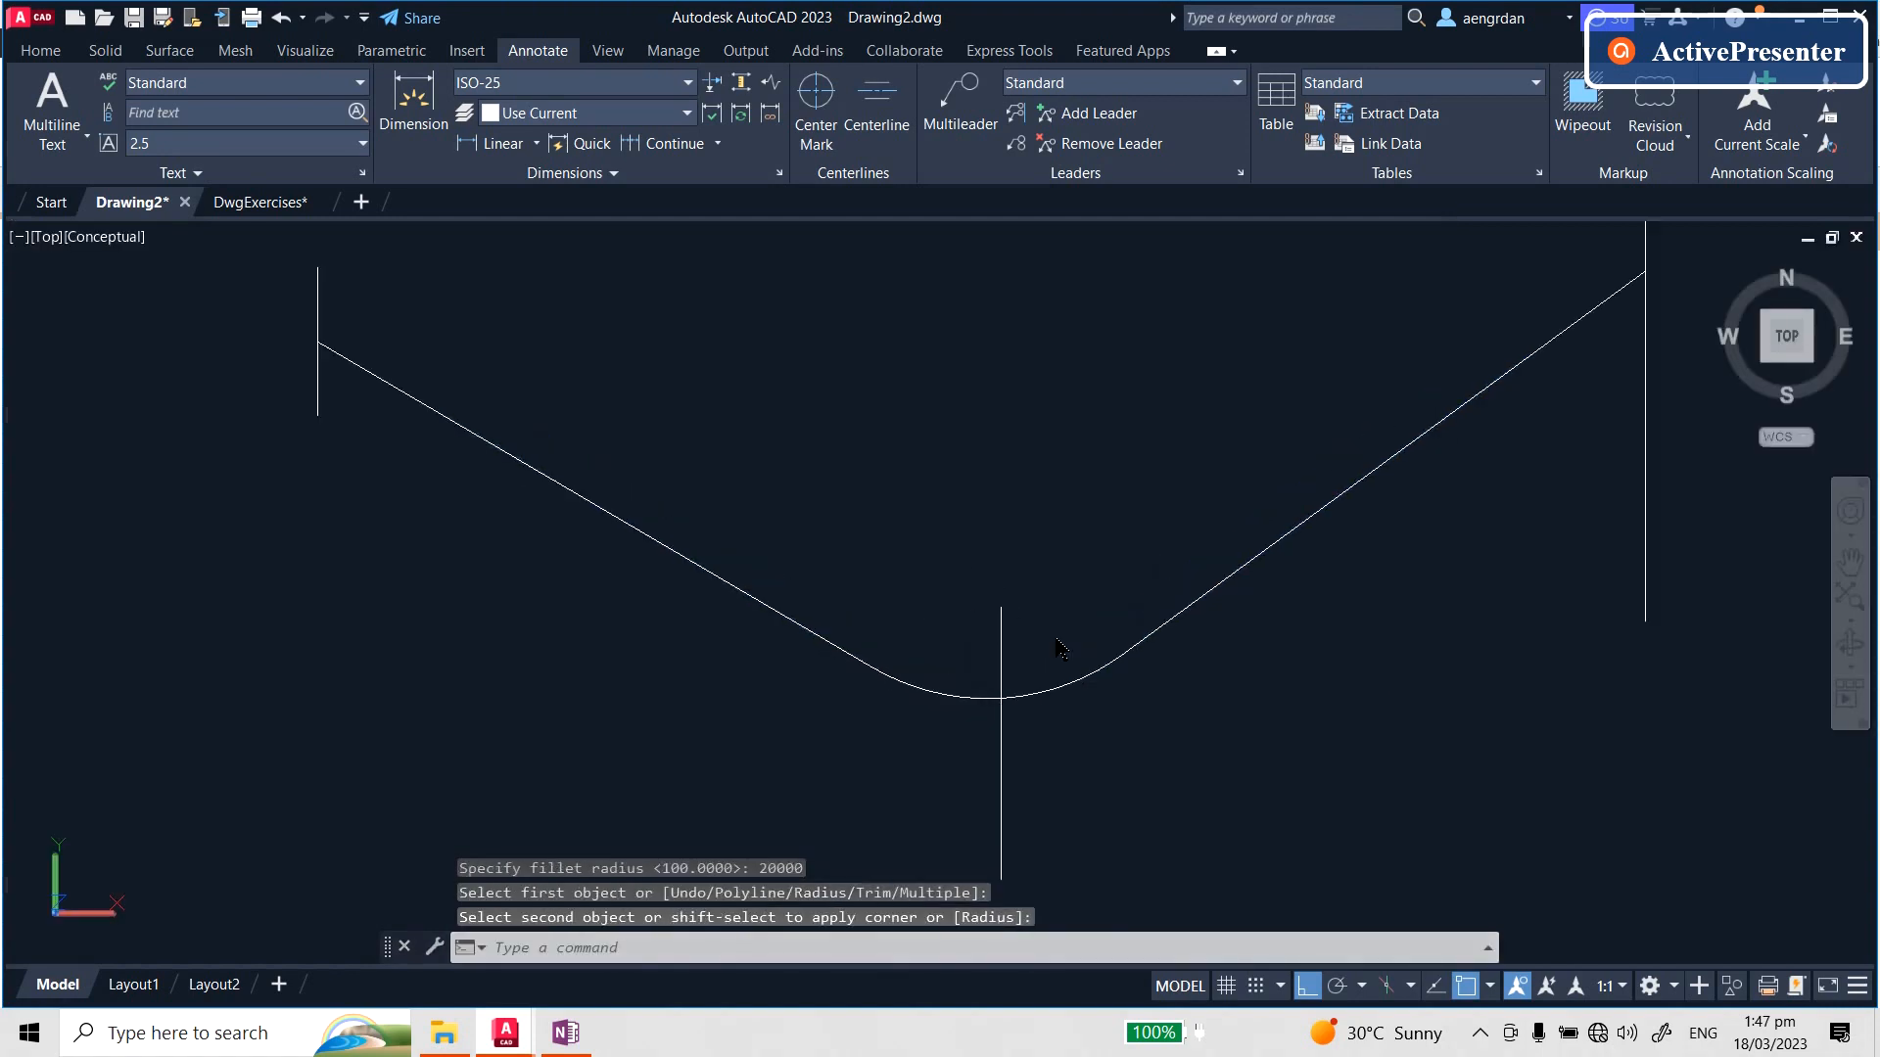
key(Return)
key(Escape)
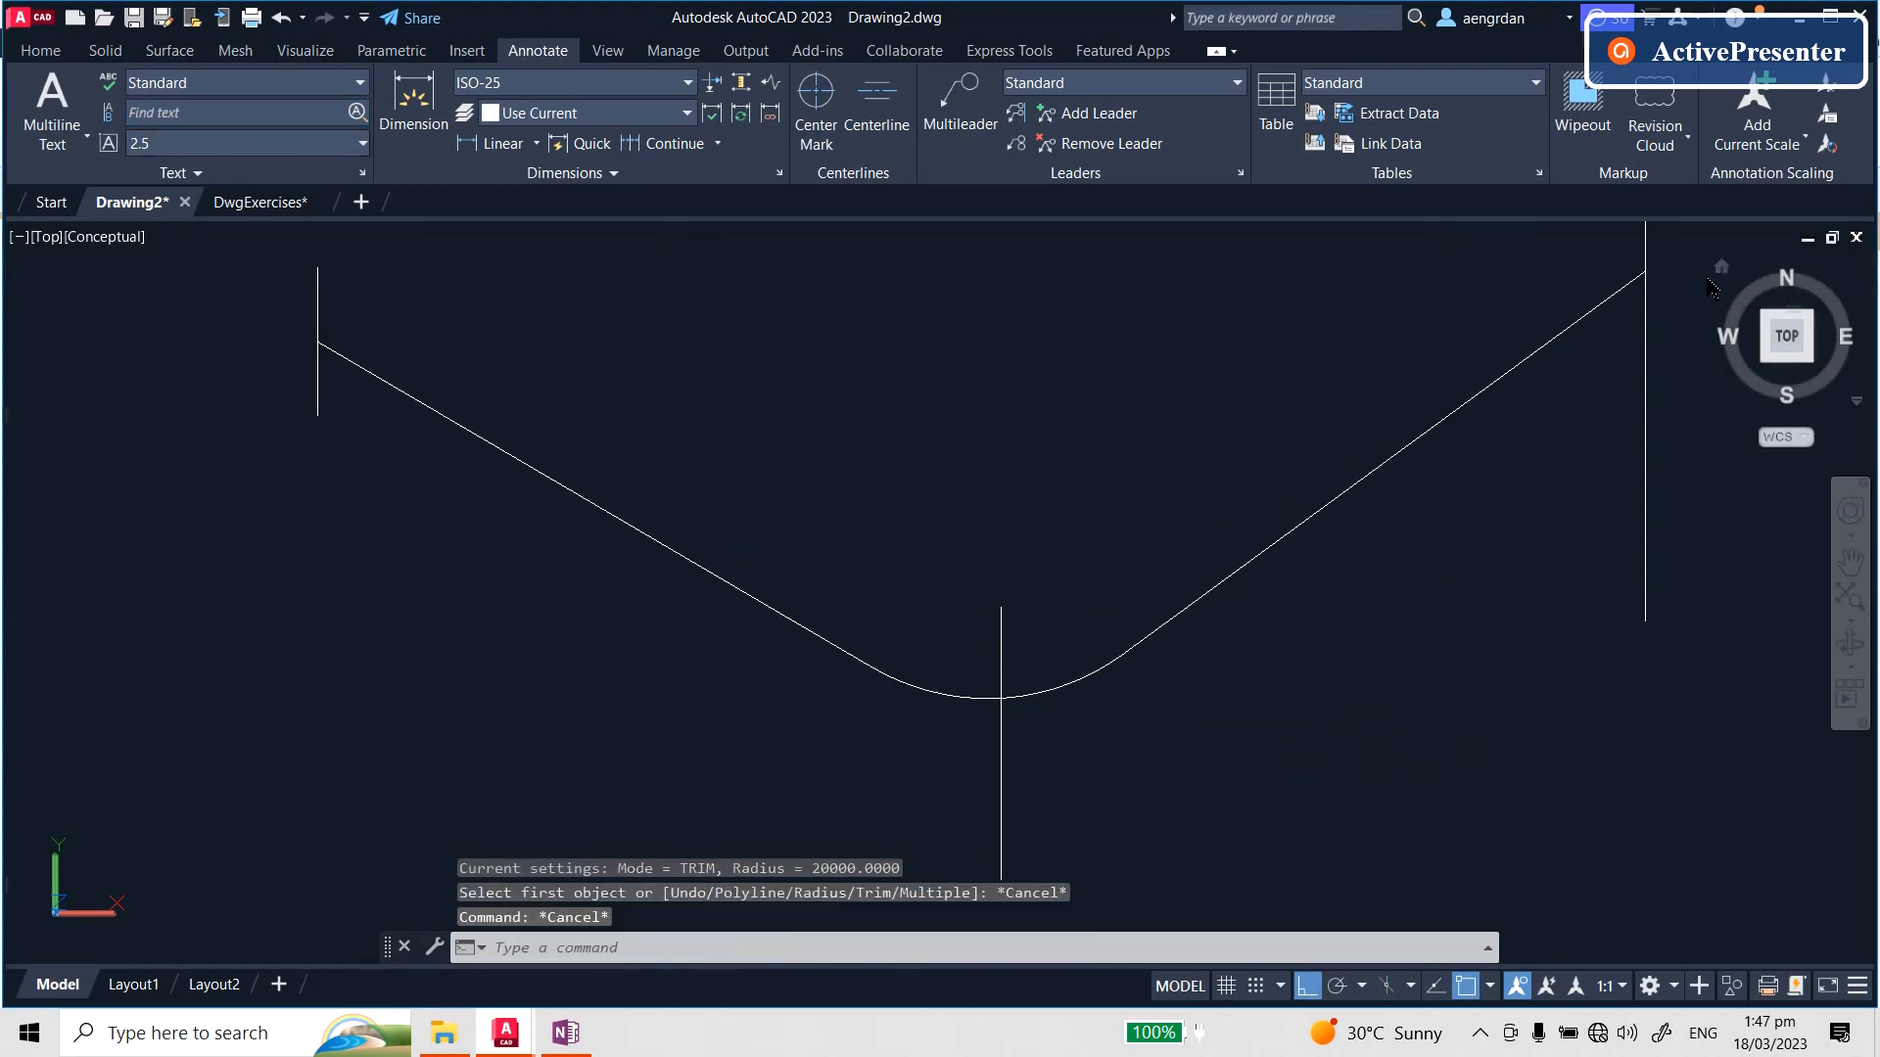
- Return to the home 3D view and reset the UCS to World
click(1721, 269)
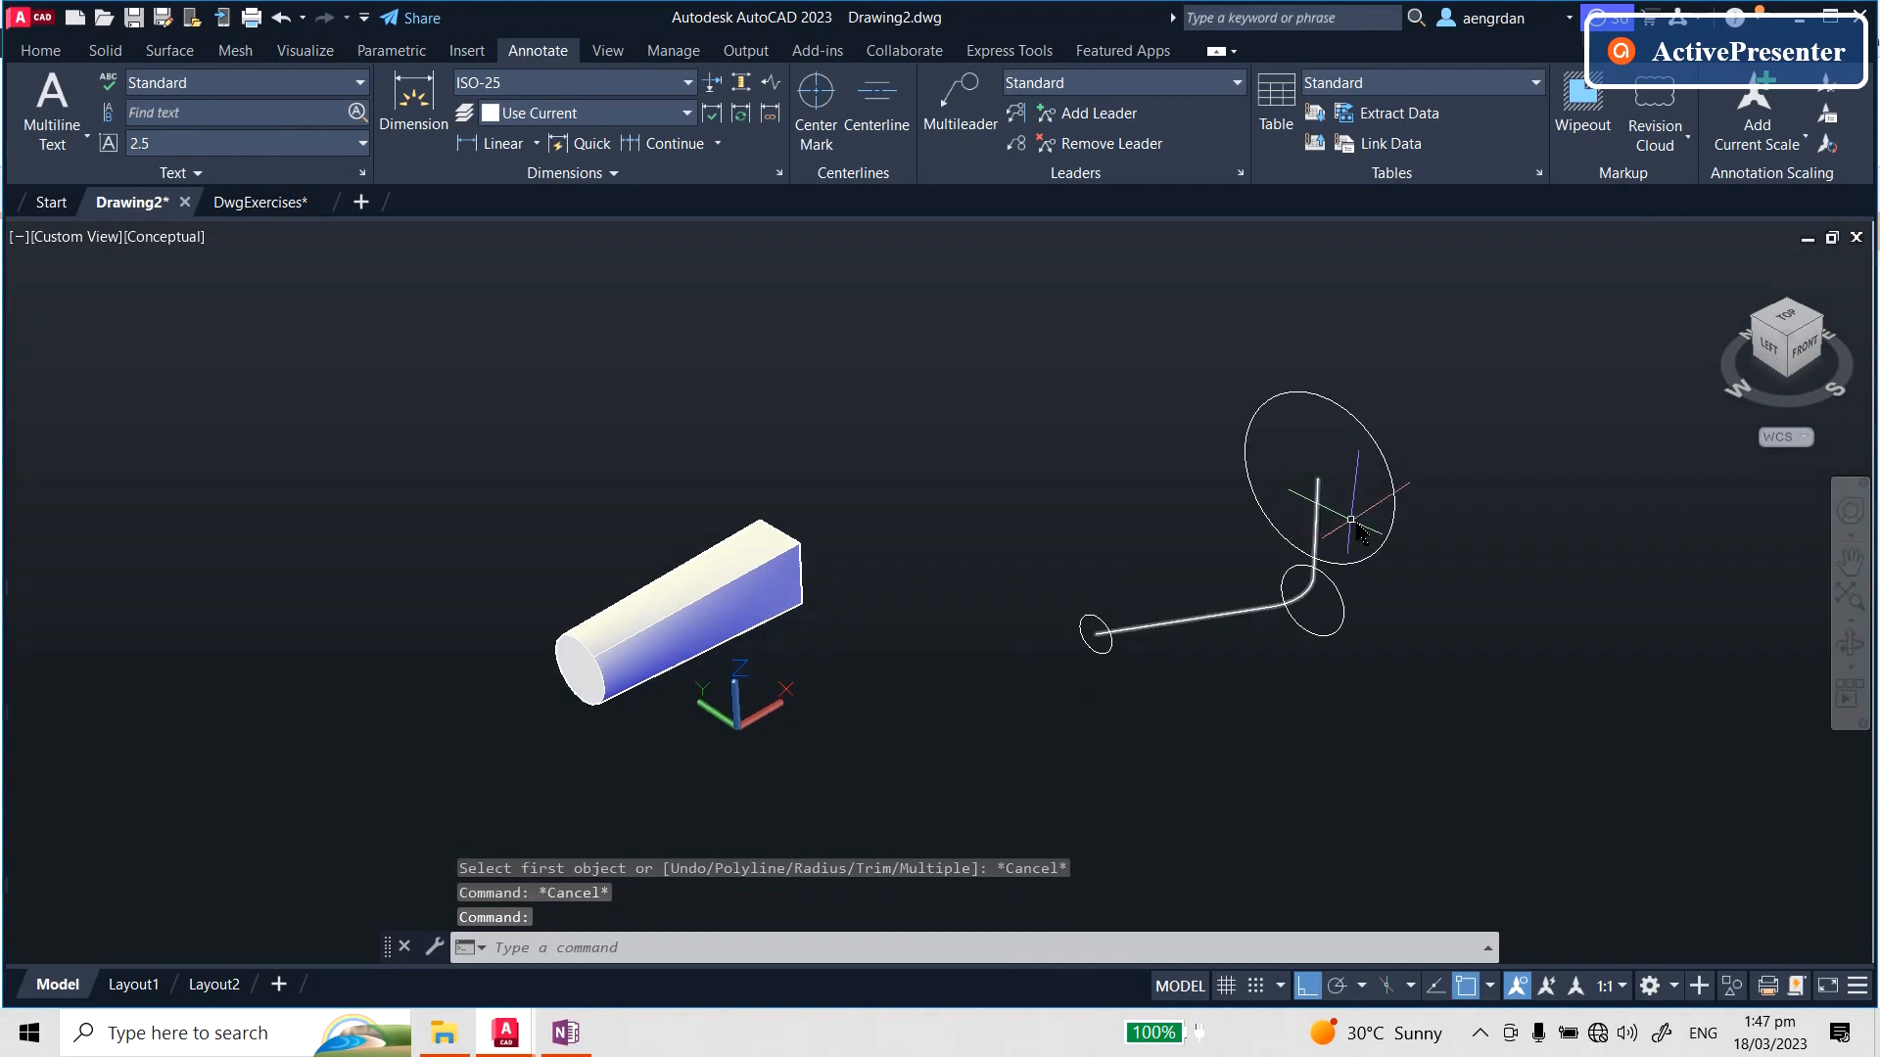
text(ucs)
key(Return)
key(Return)
key(Escape)
key(Escape)
key(Escape)
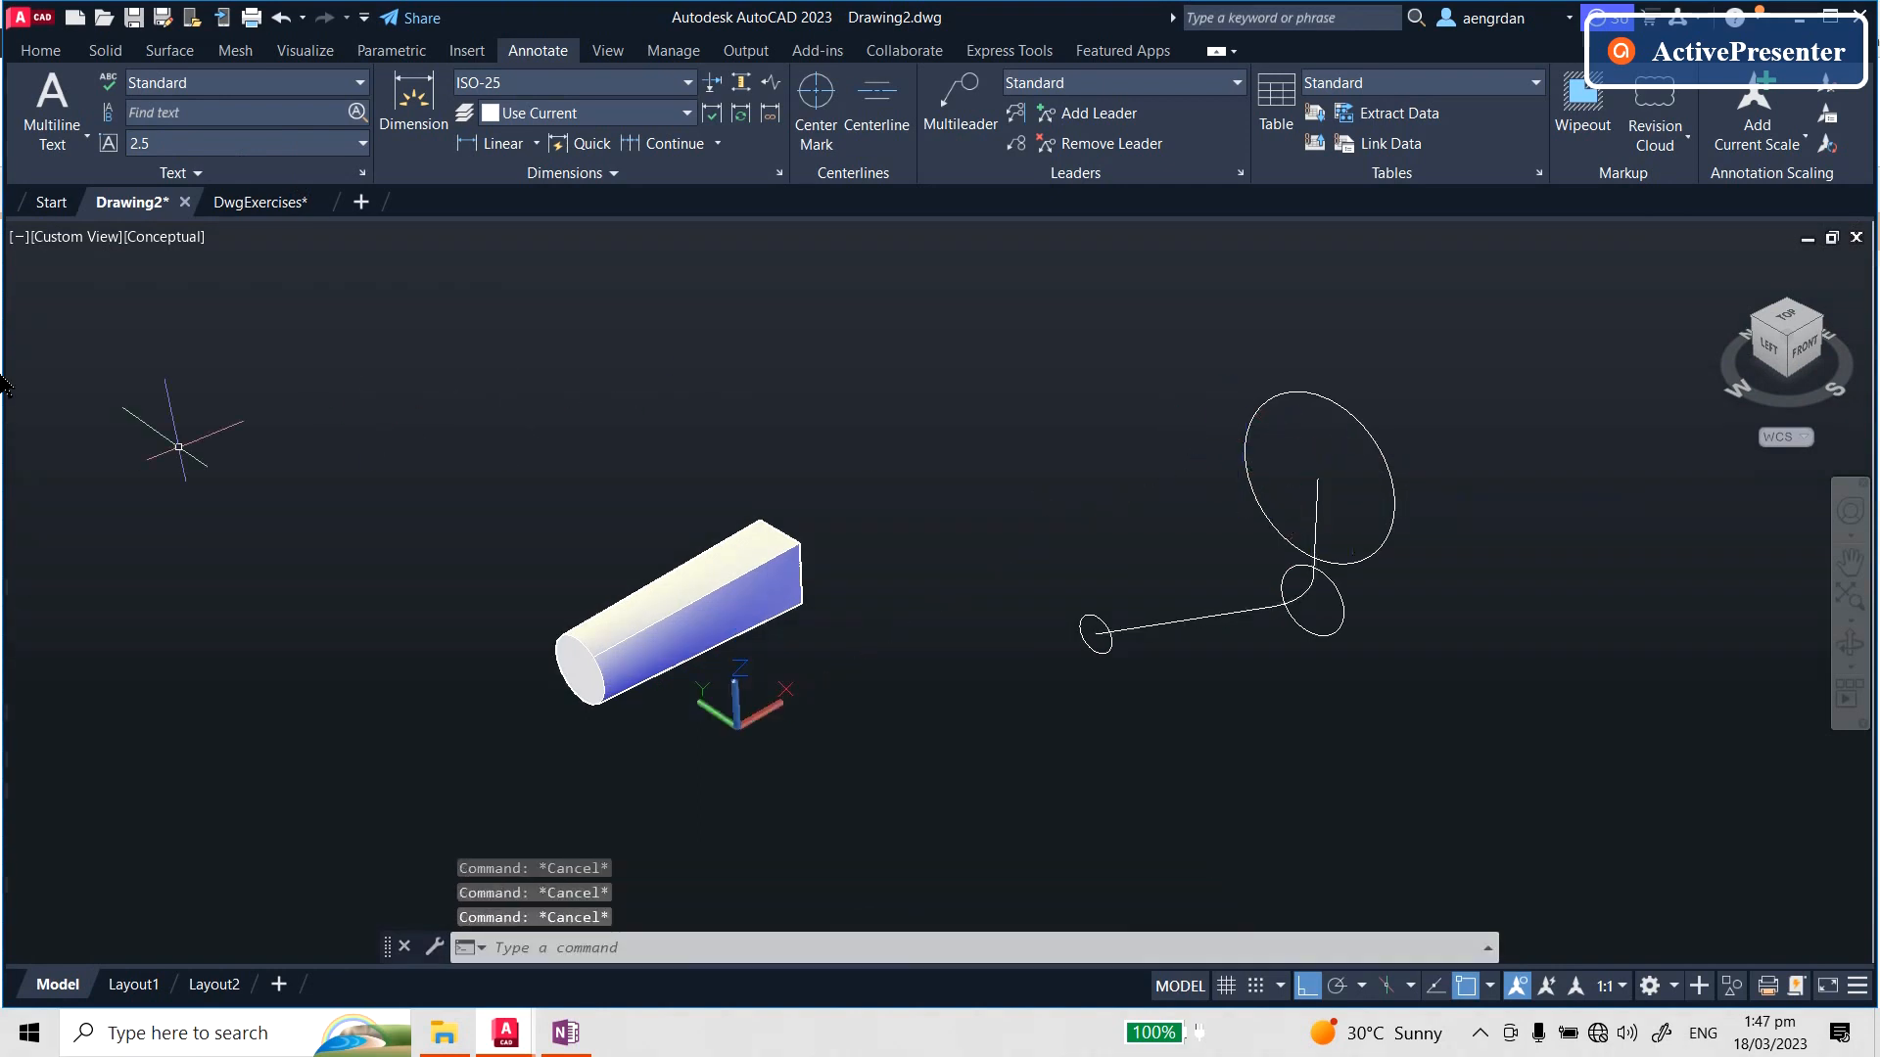
- Loft a solid through the largest, middle and smallest circles, using the filleted polyline as the path
click(103, 50)
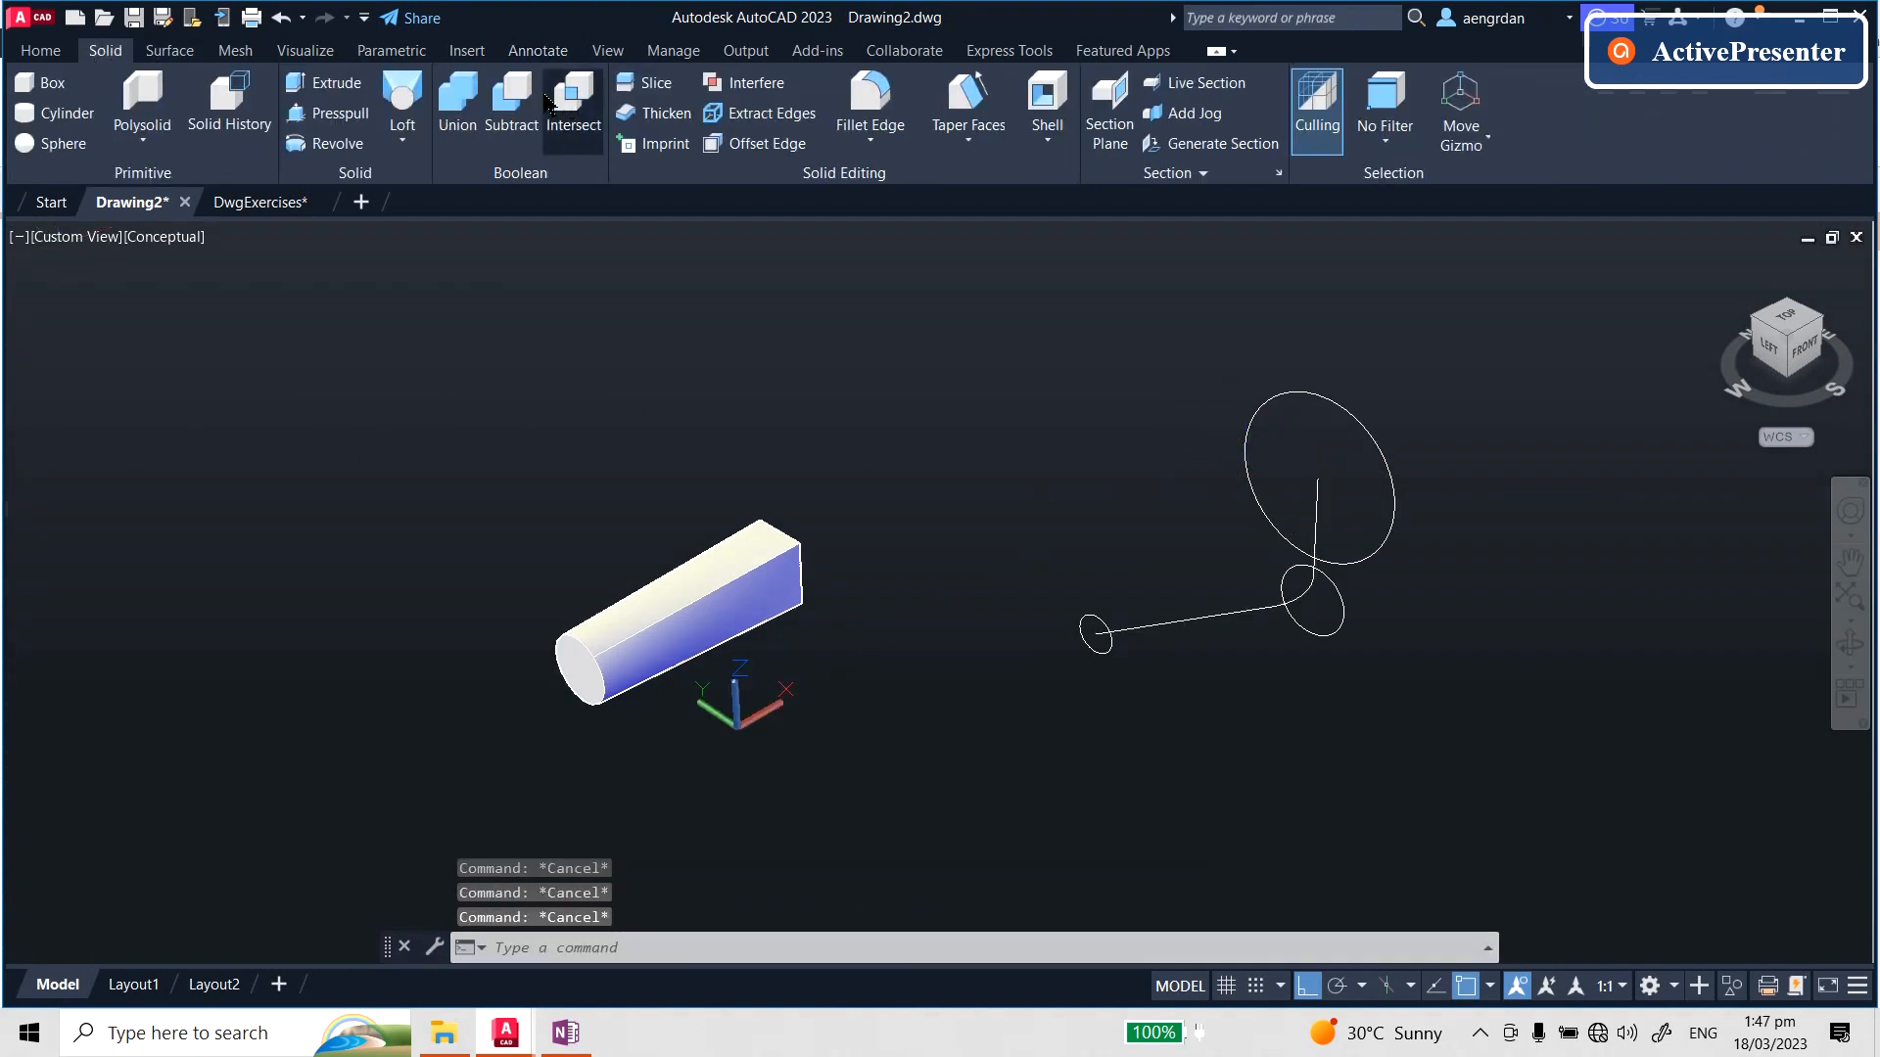
click(402, 98)
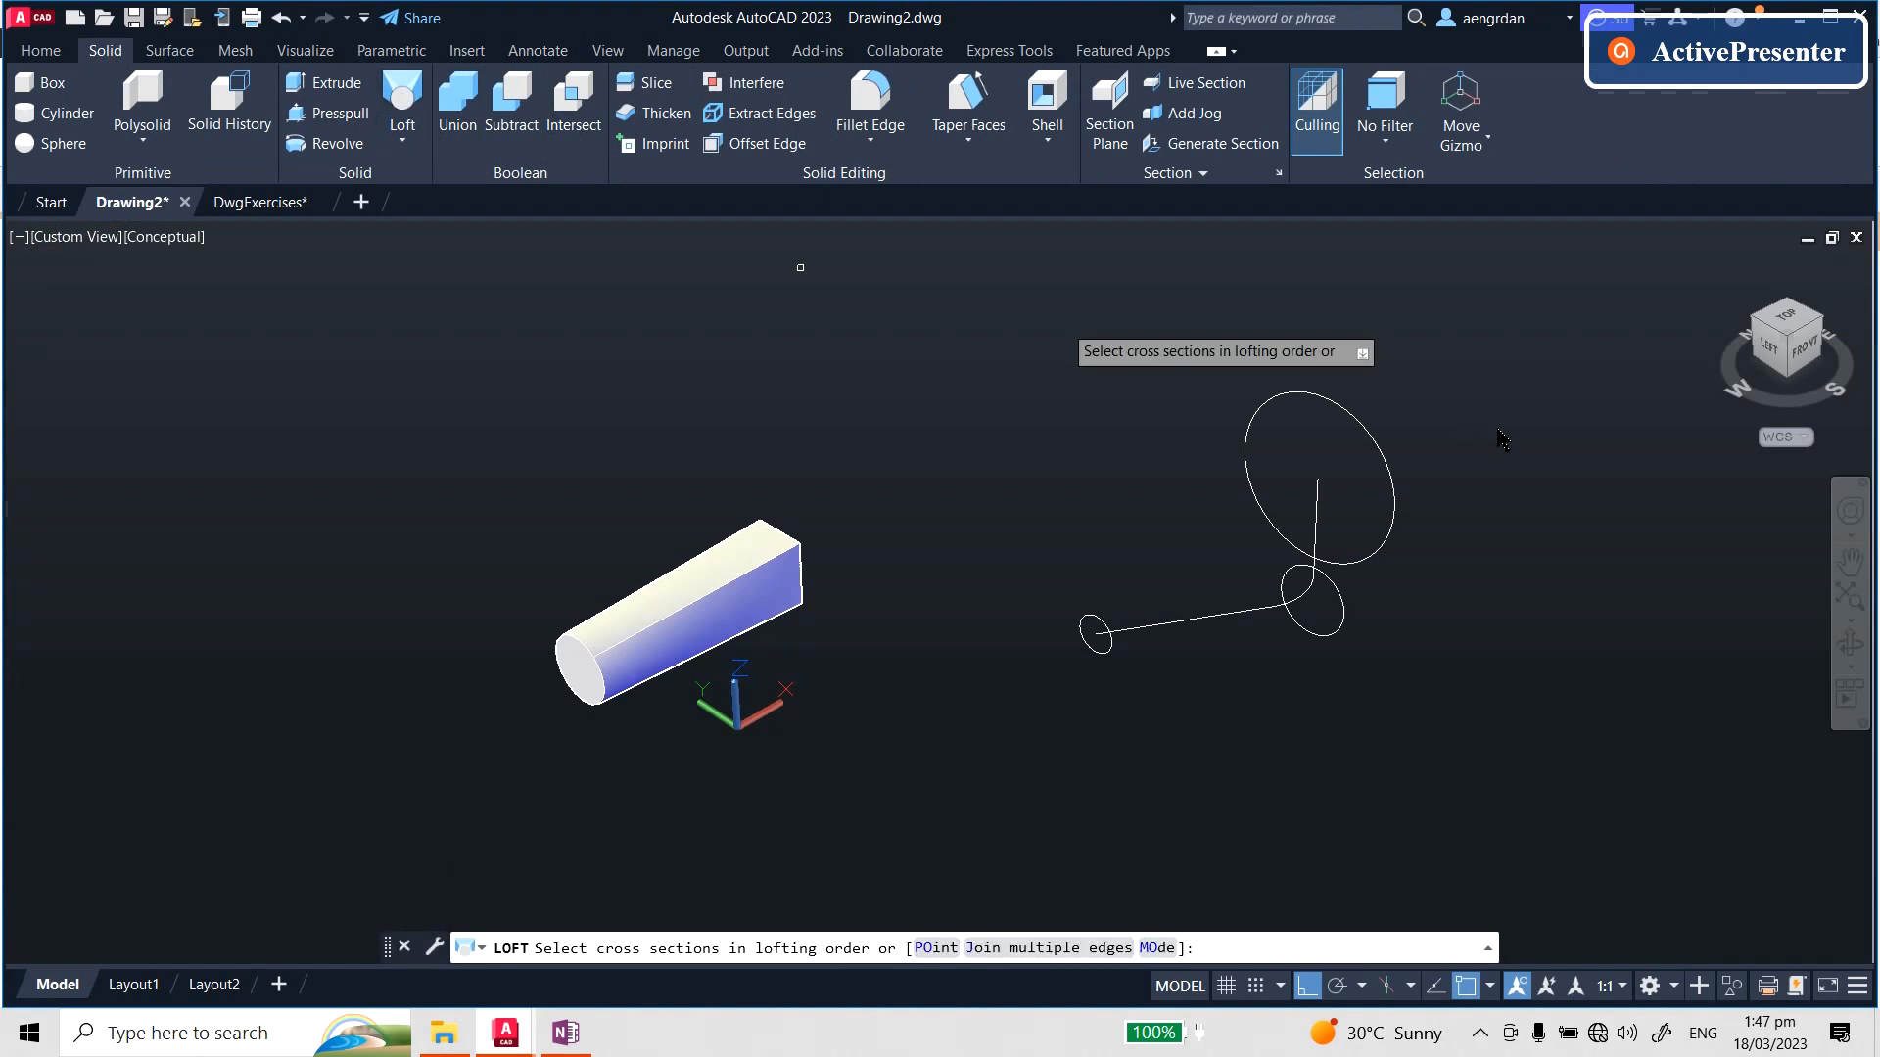
click(1381, 443)
click(1346, 617)
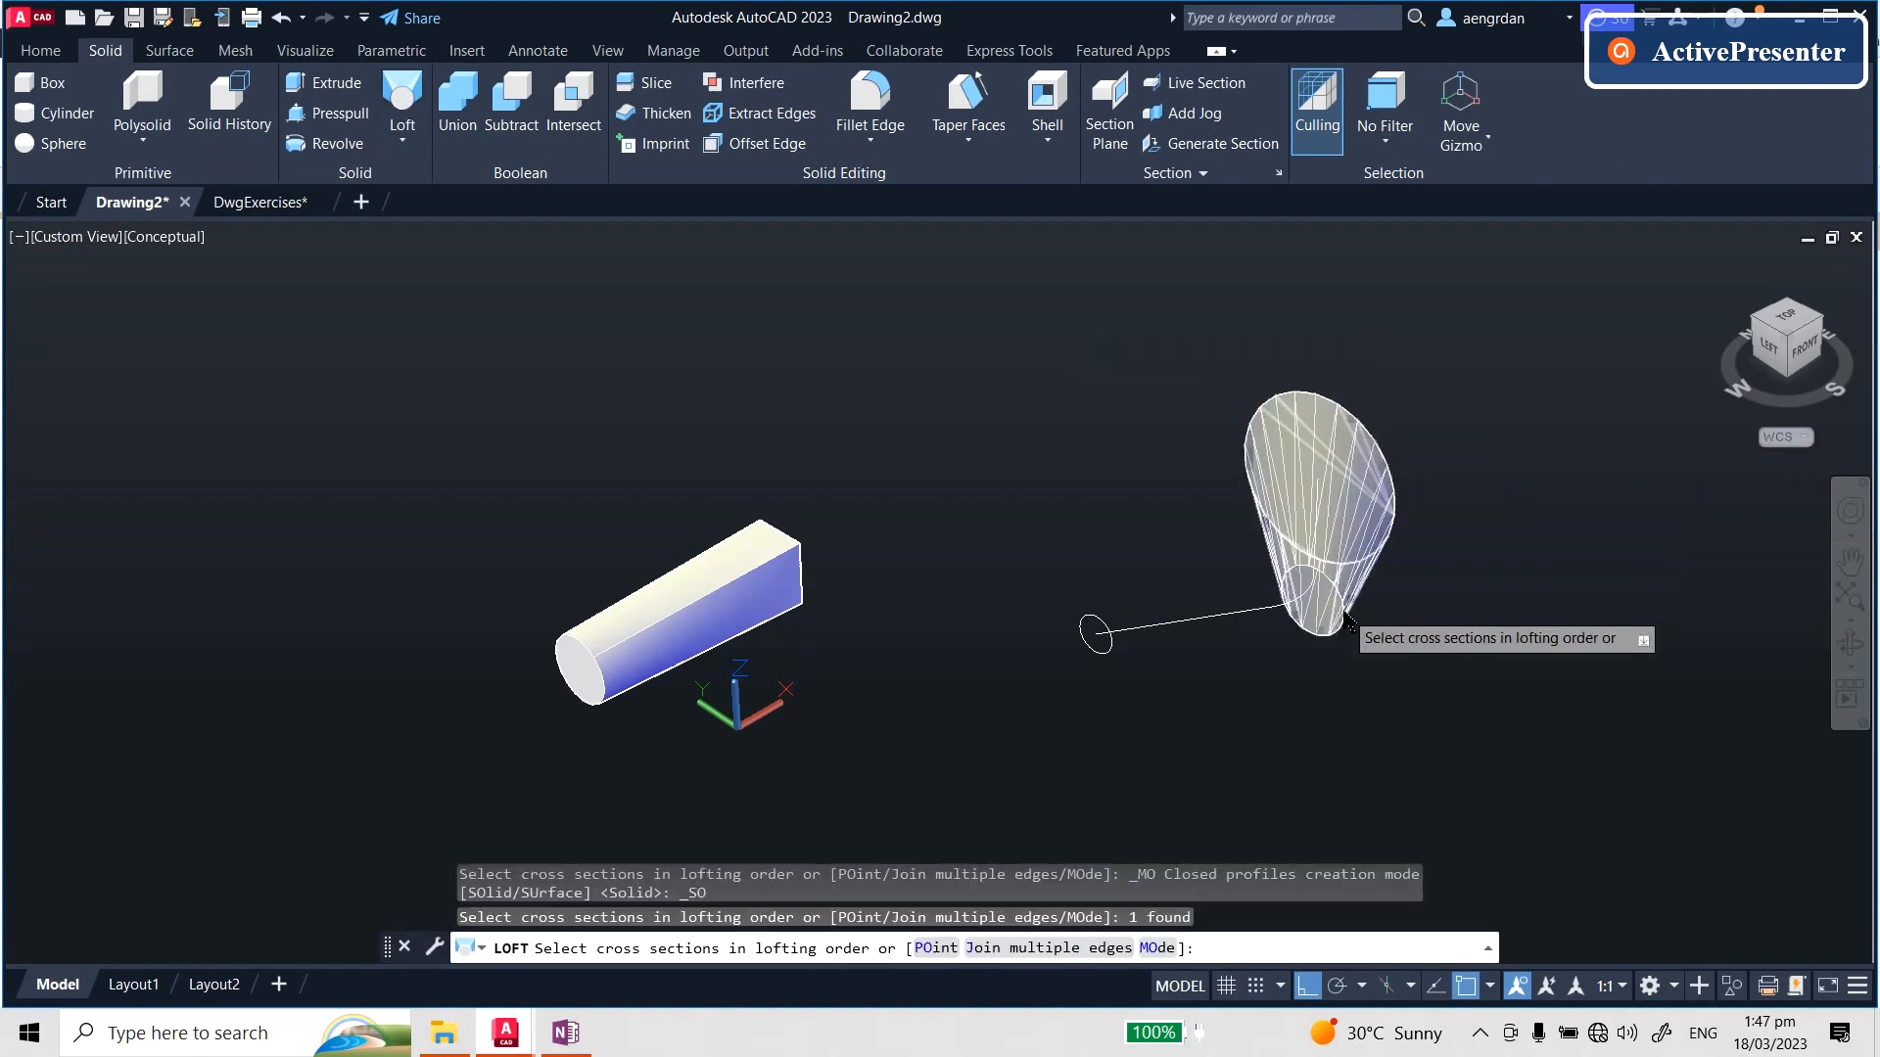
click(1089, 632)
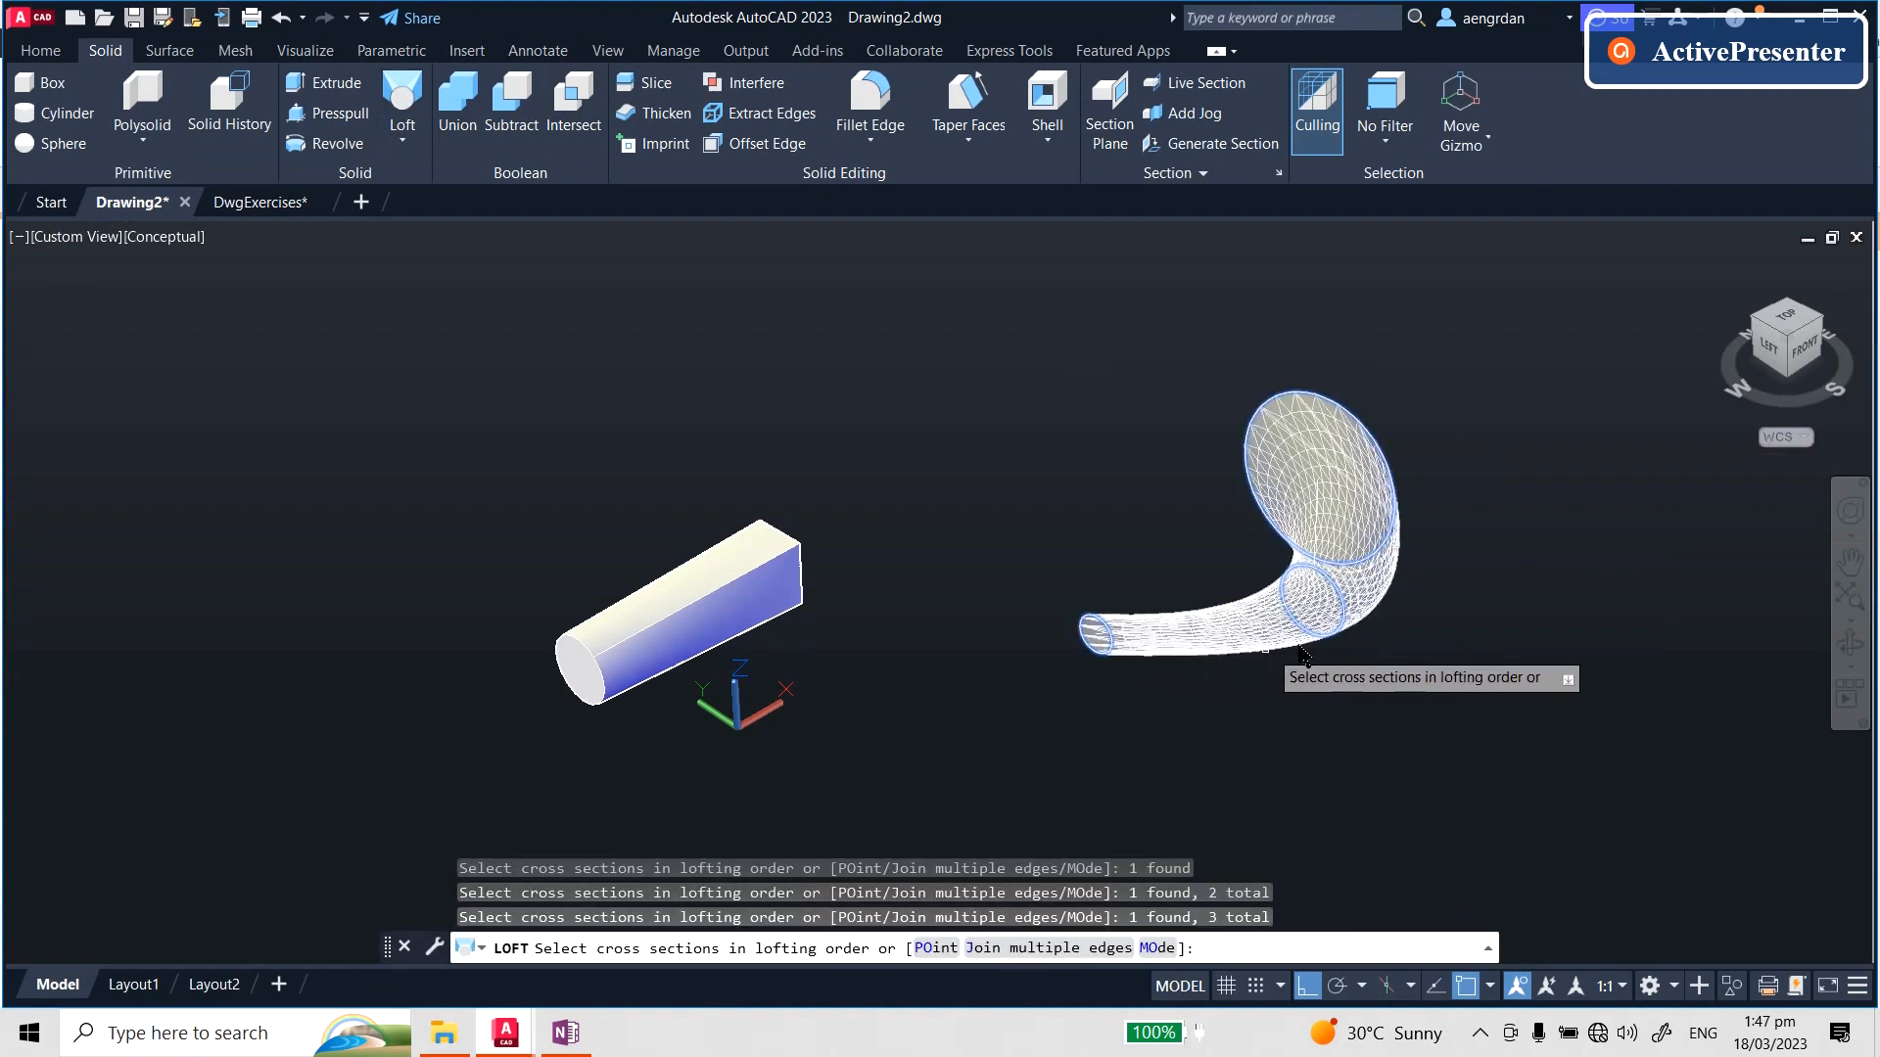
key(Return)
click(1420, 730)
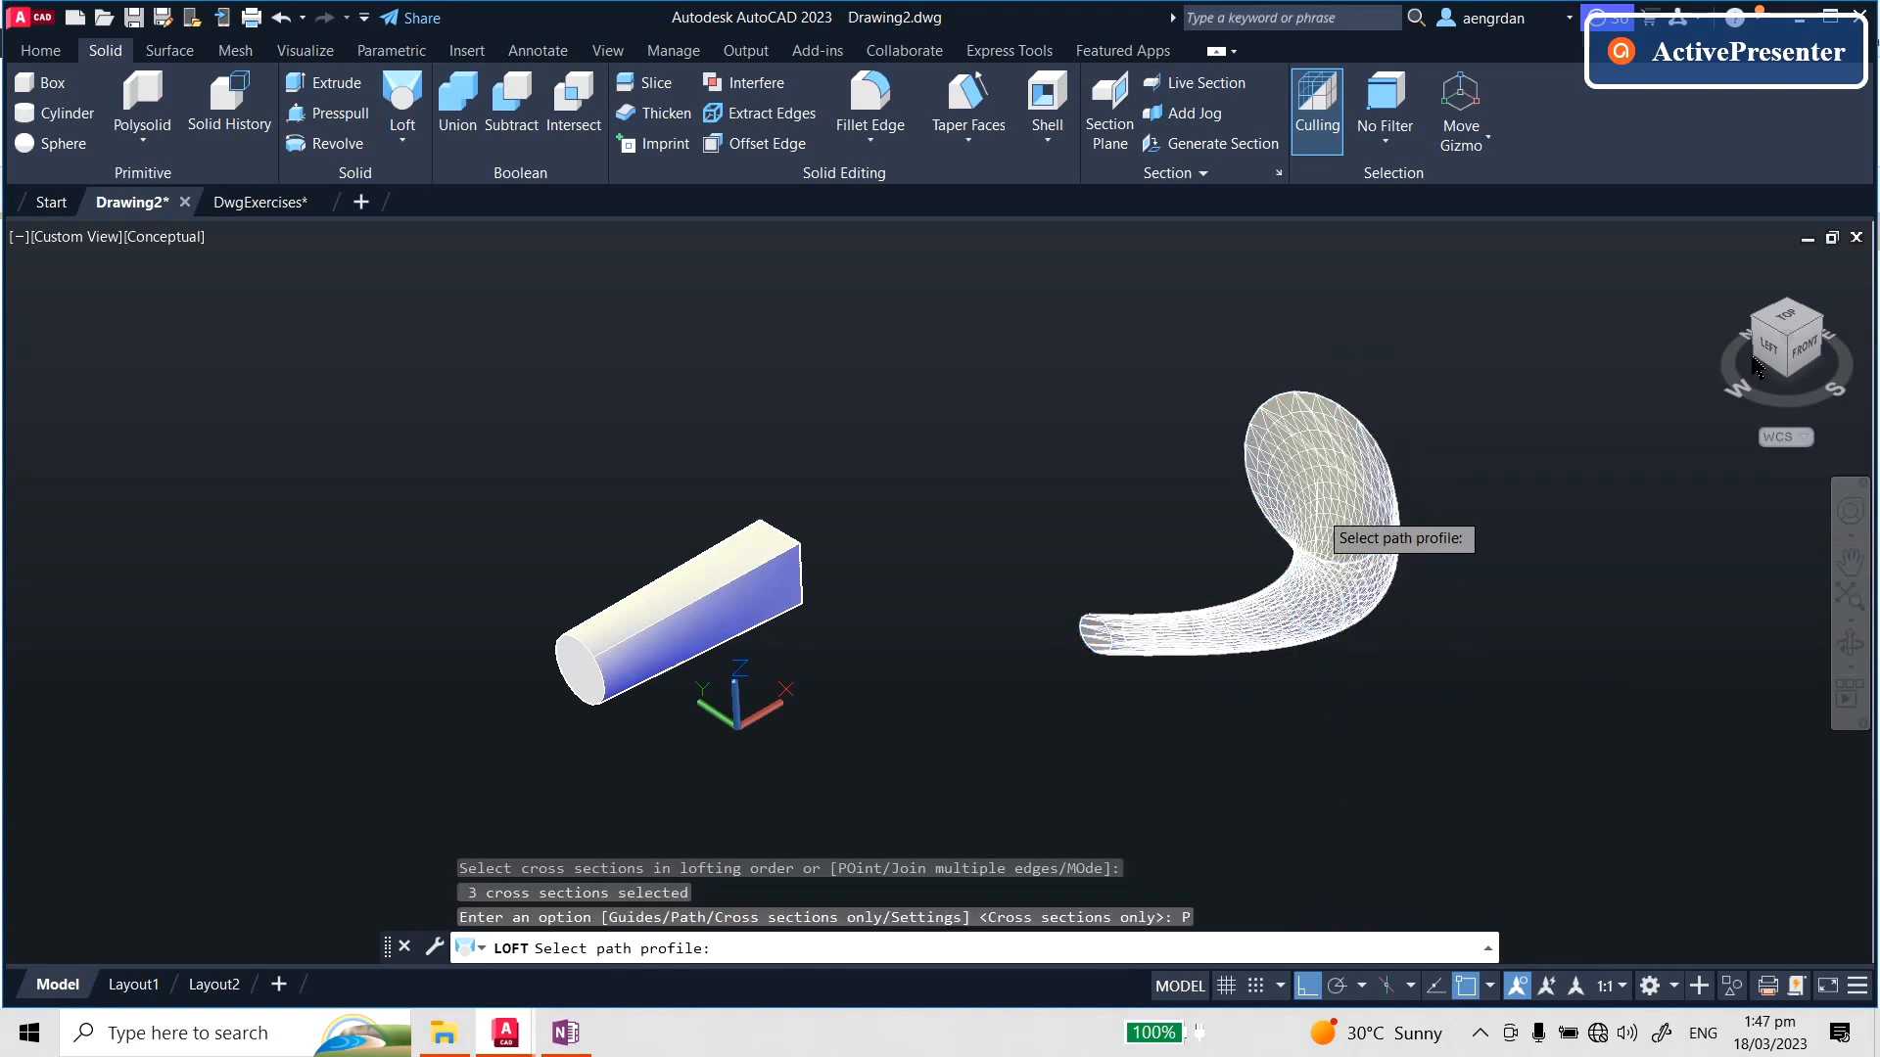
scroll(1307, 594, up, 2)
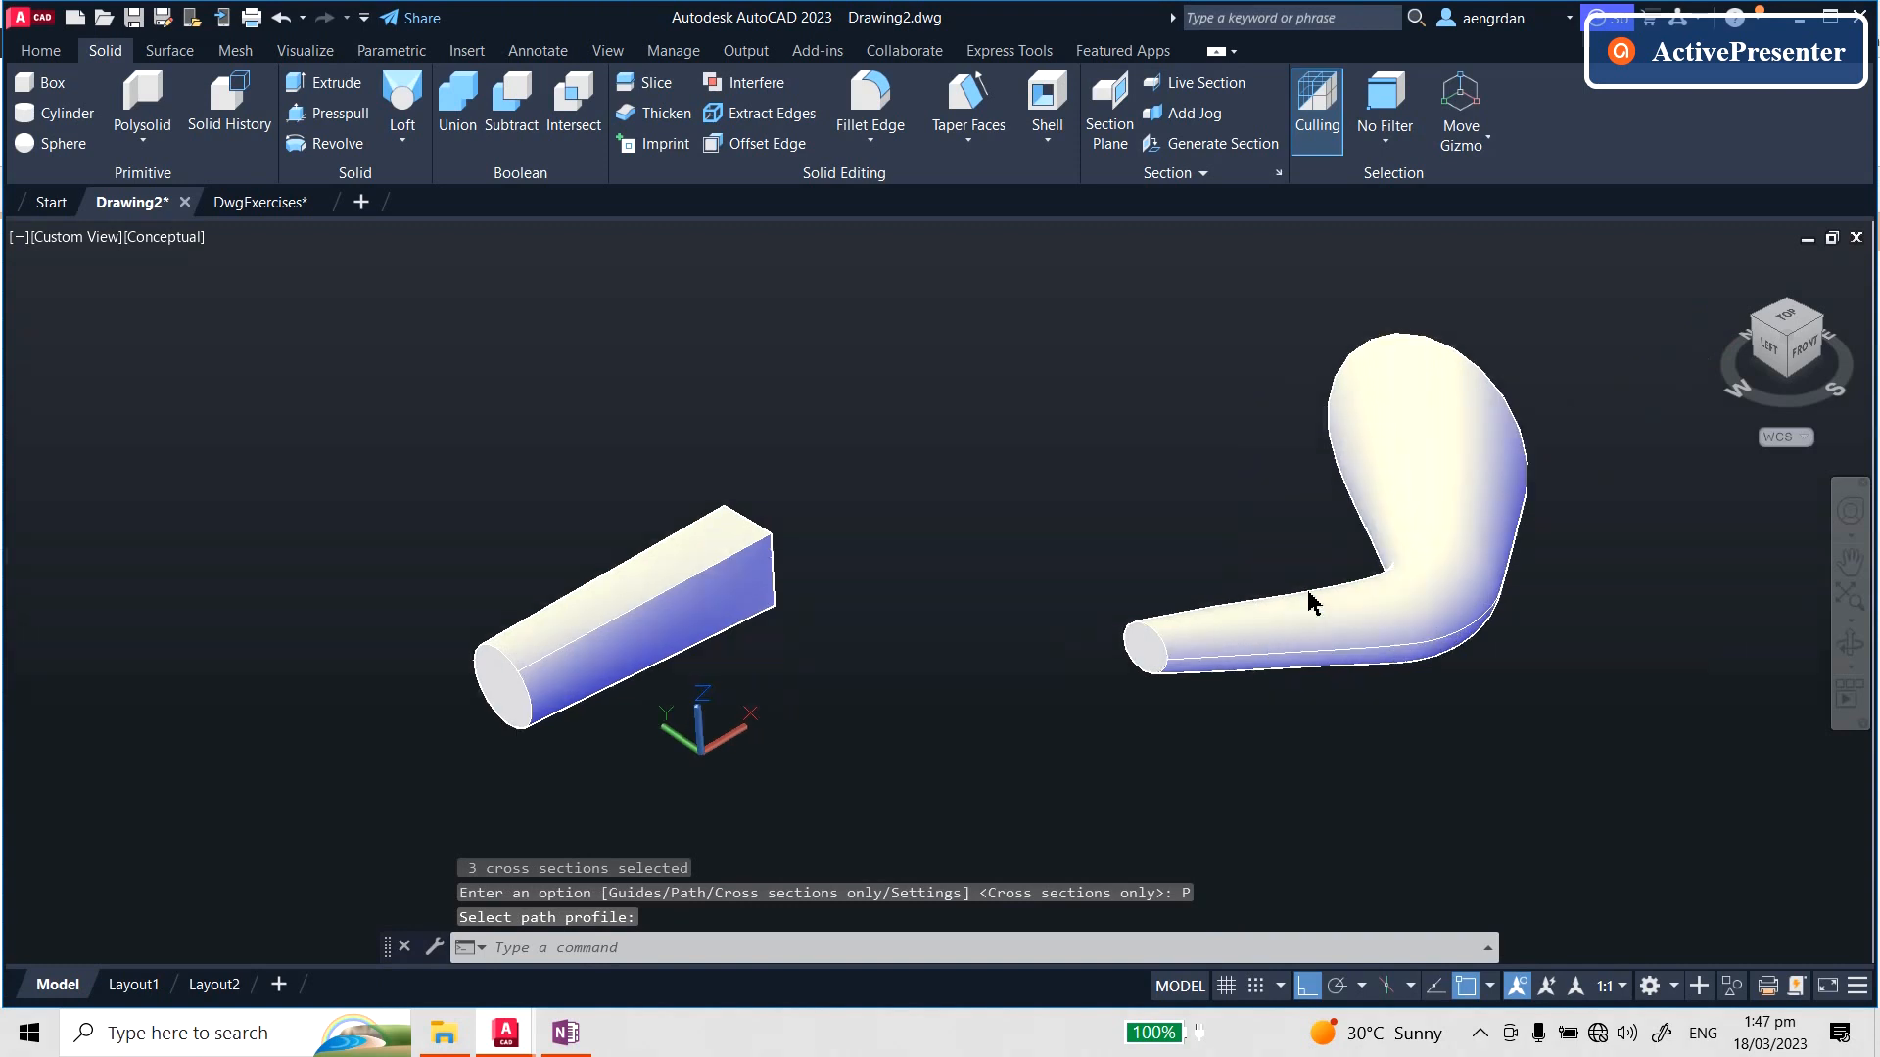
scroll(889, 592, down, 3)
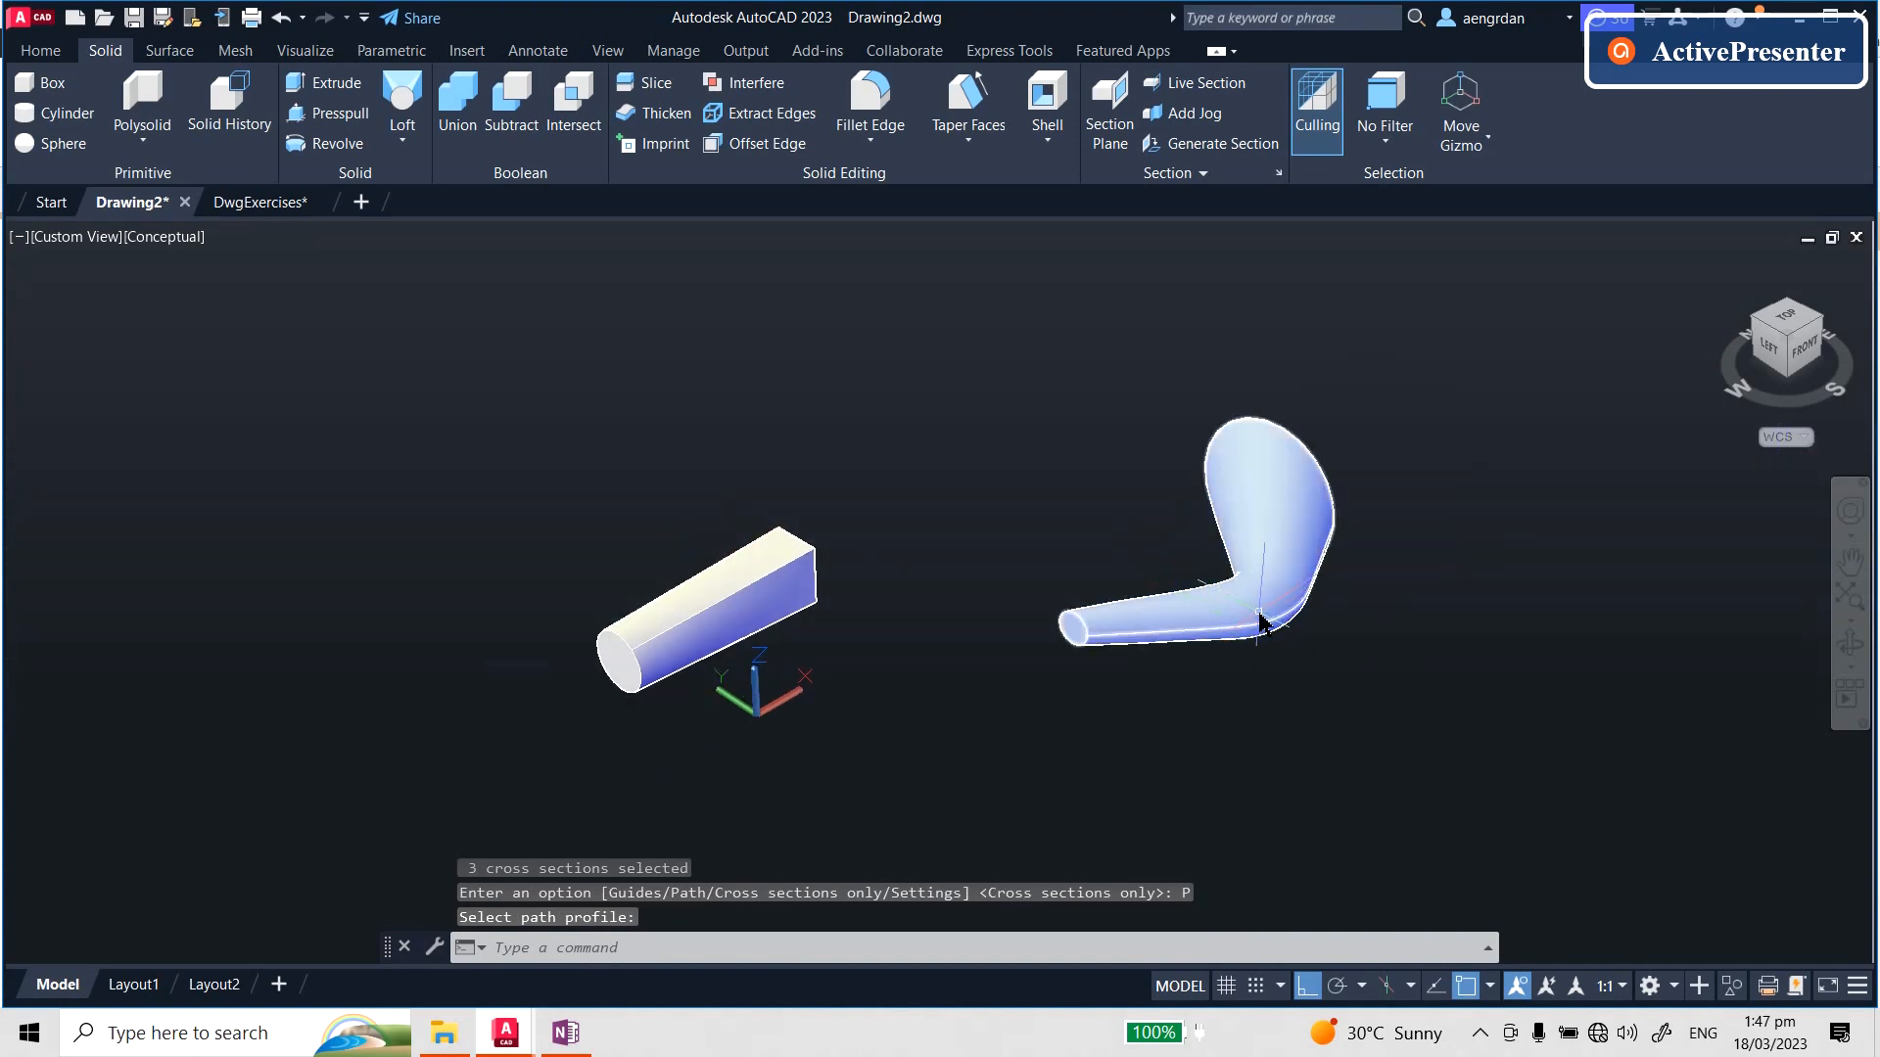
- Undo the path loft to restore the three circles and the polyline
click(1260, 621)
text(u)
key(Return)
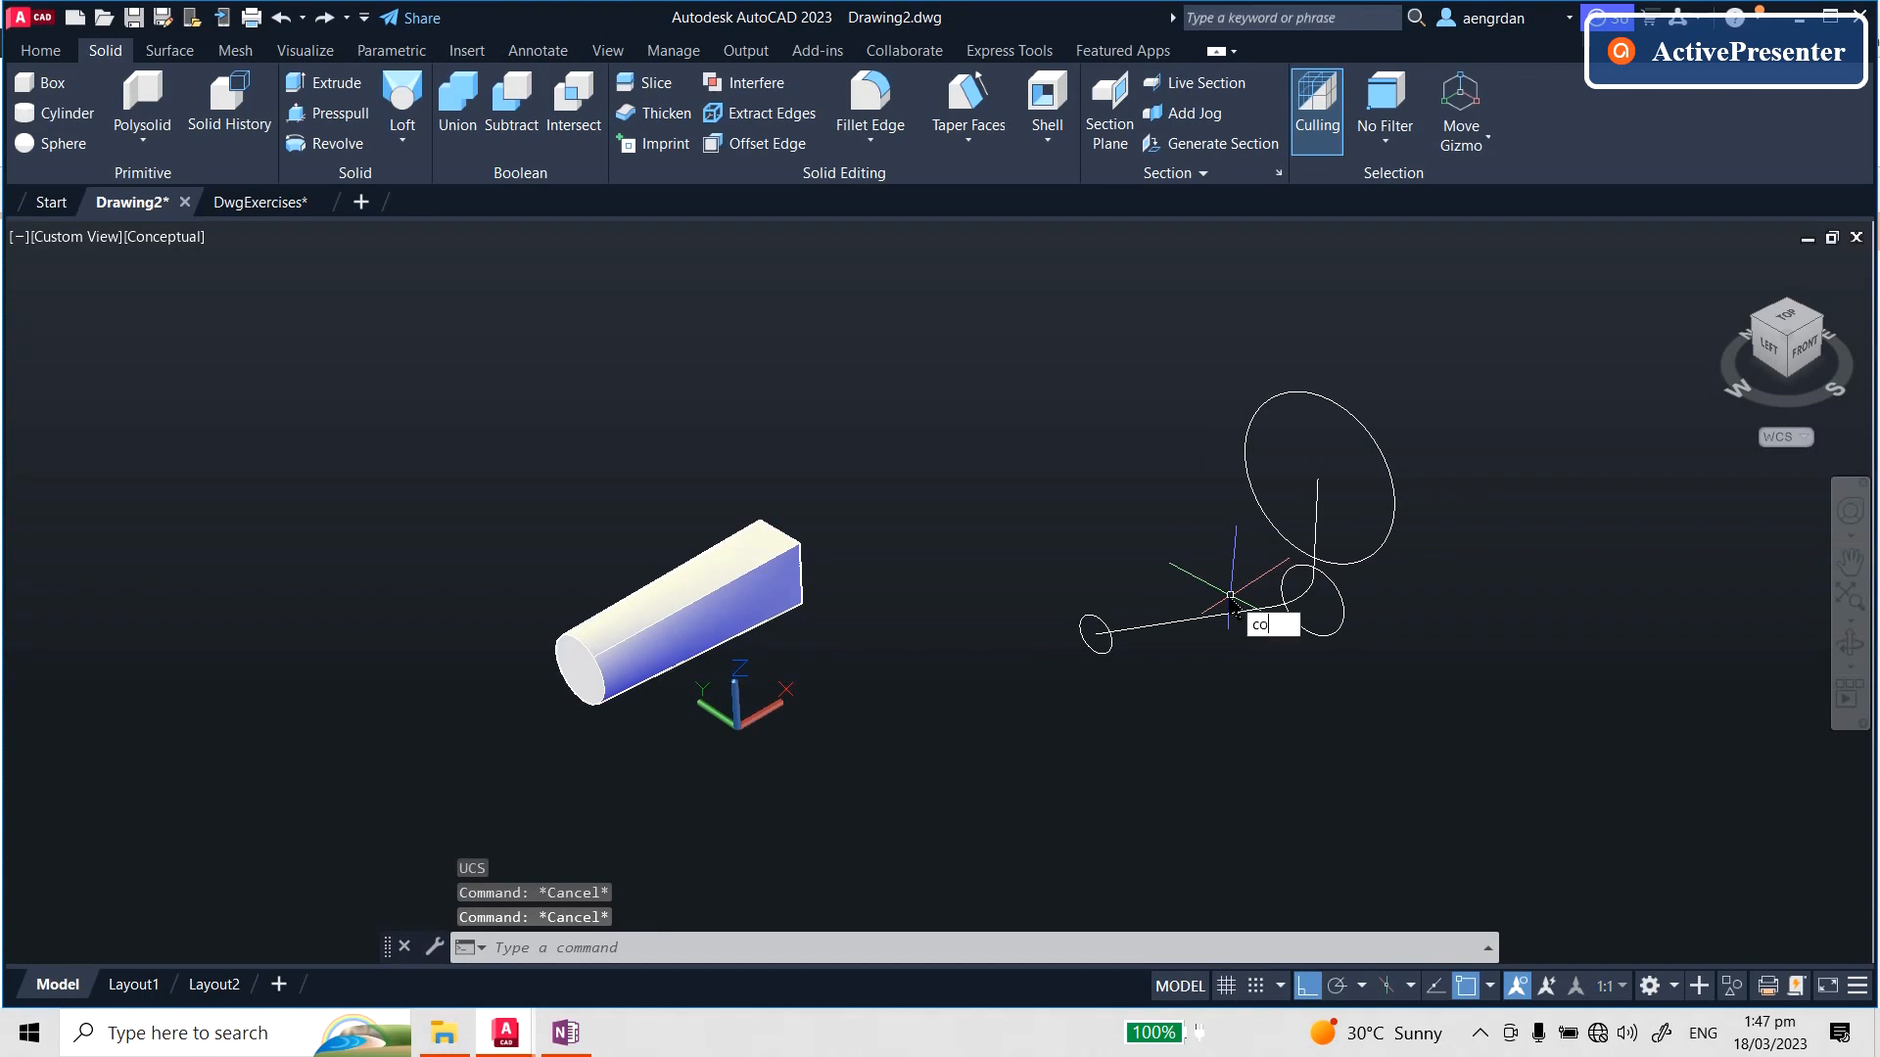
- Copy the three circles and the filleted polyline to an empty area beside the originals
text(co)
key(Return)
click(1473, 450)
click(1100, 715)
scroll(921, 587, down, 1)
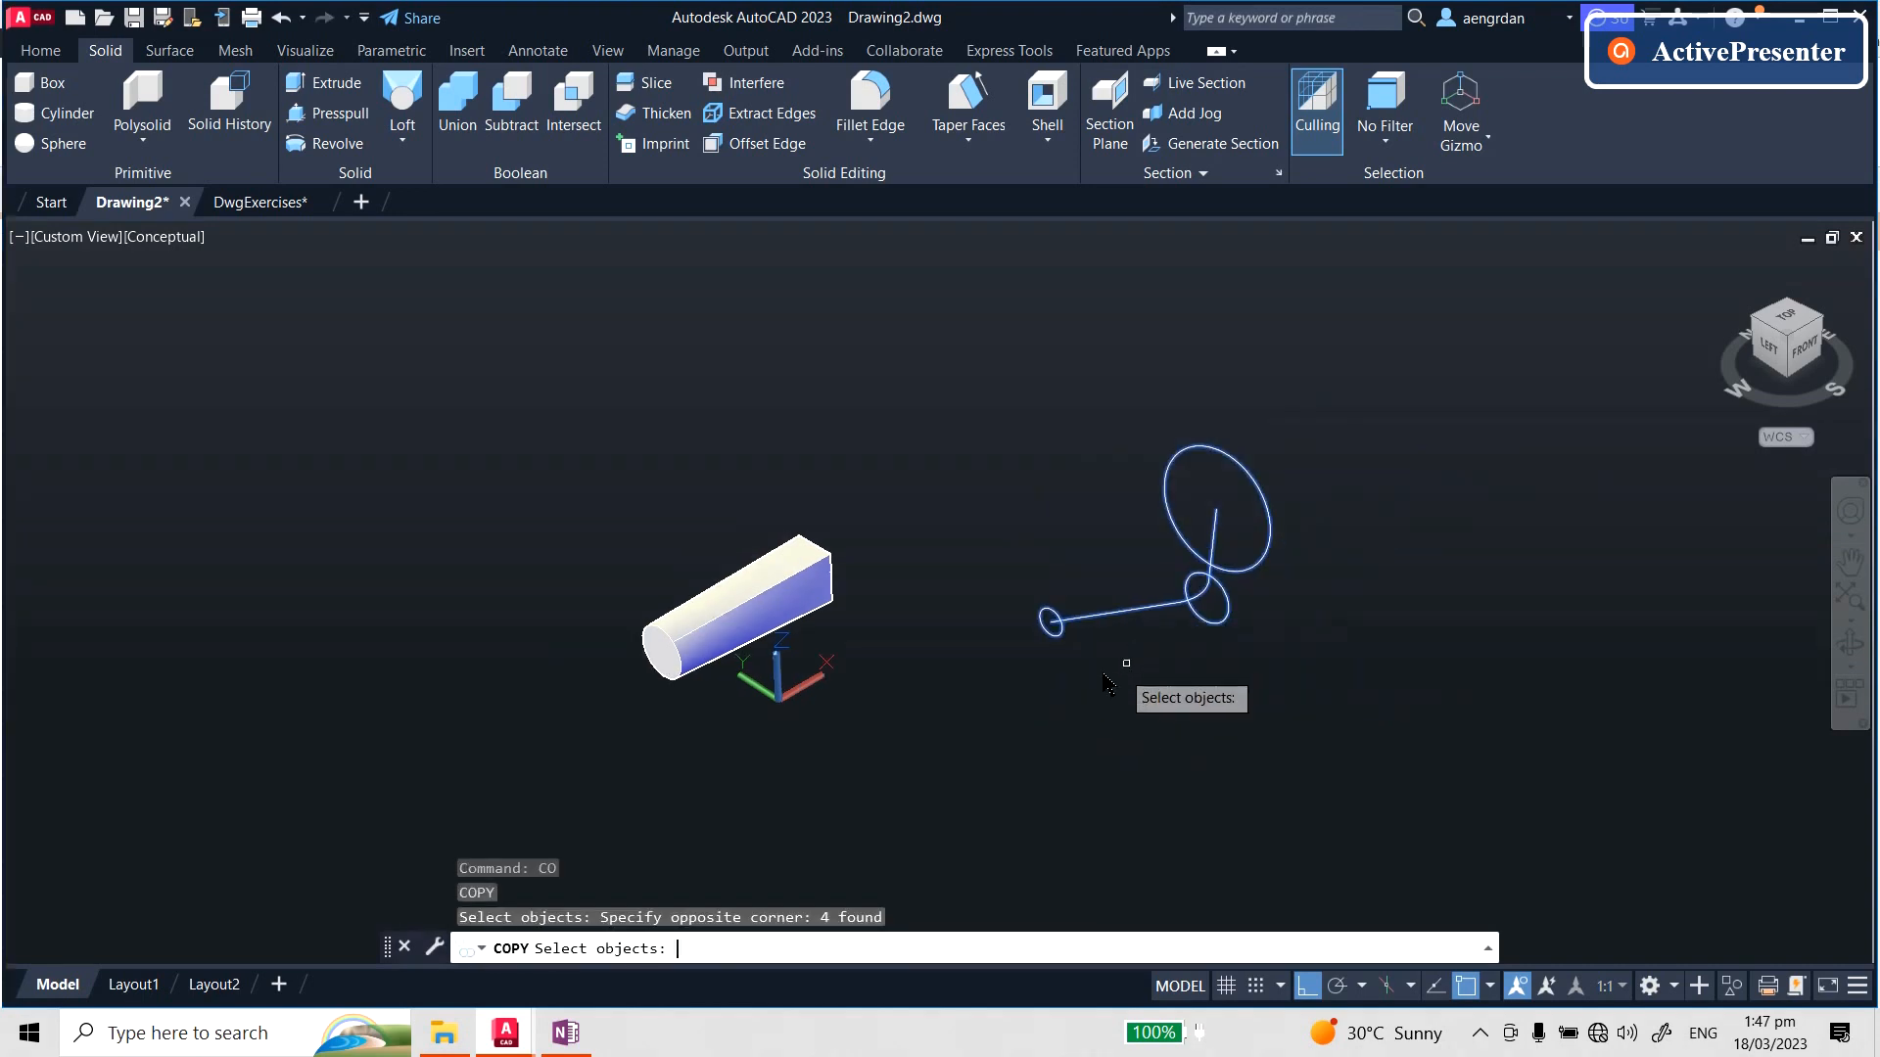
key(Return)
click(1103, 676)
click(1508, 754)
key(Return)
scroll(1481, 590, up, 2)
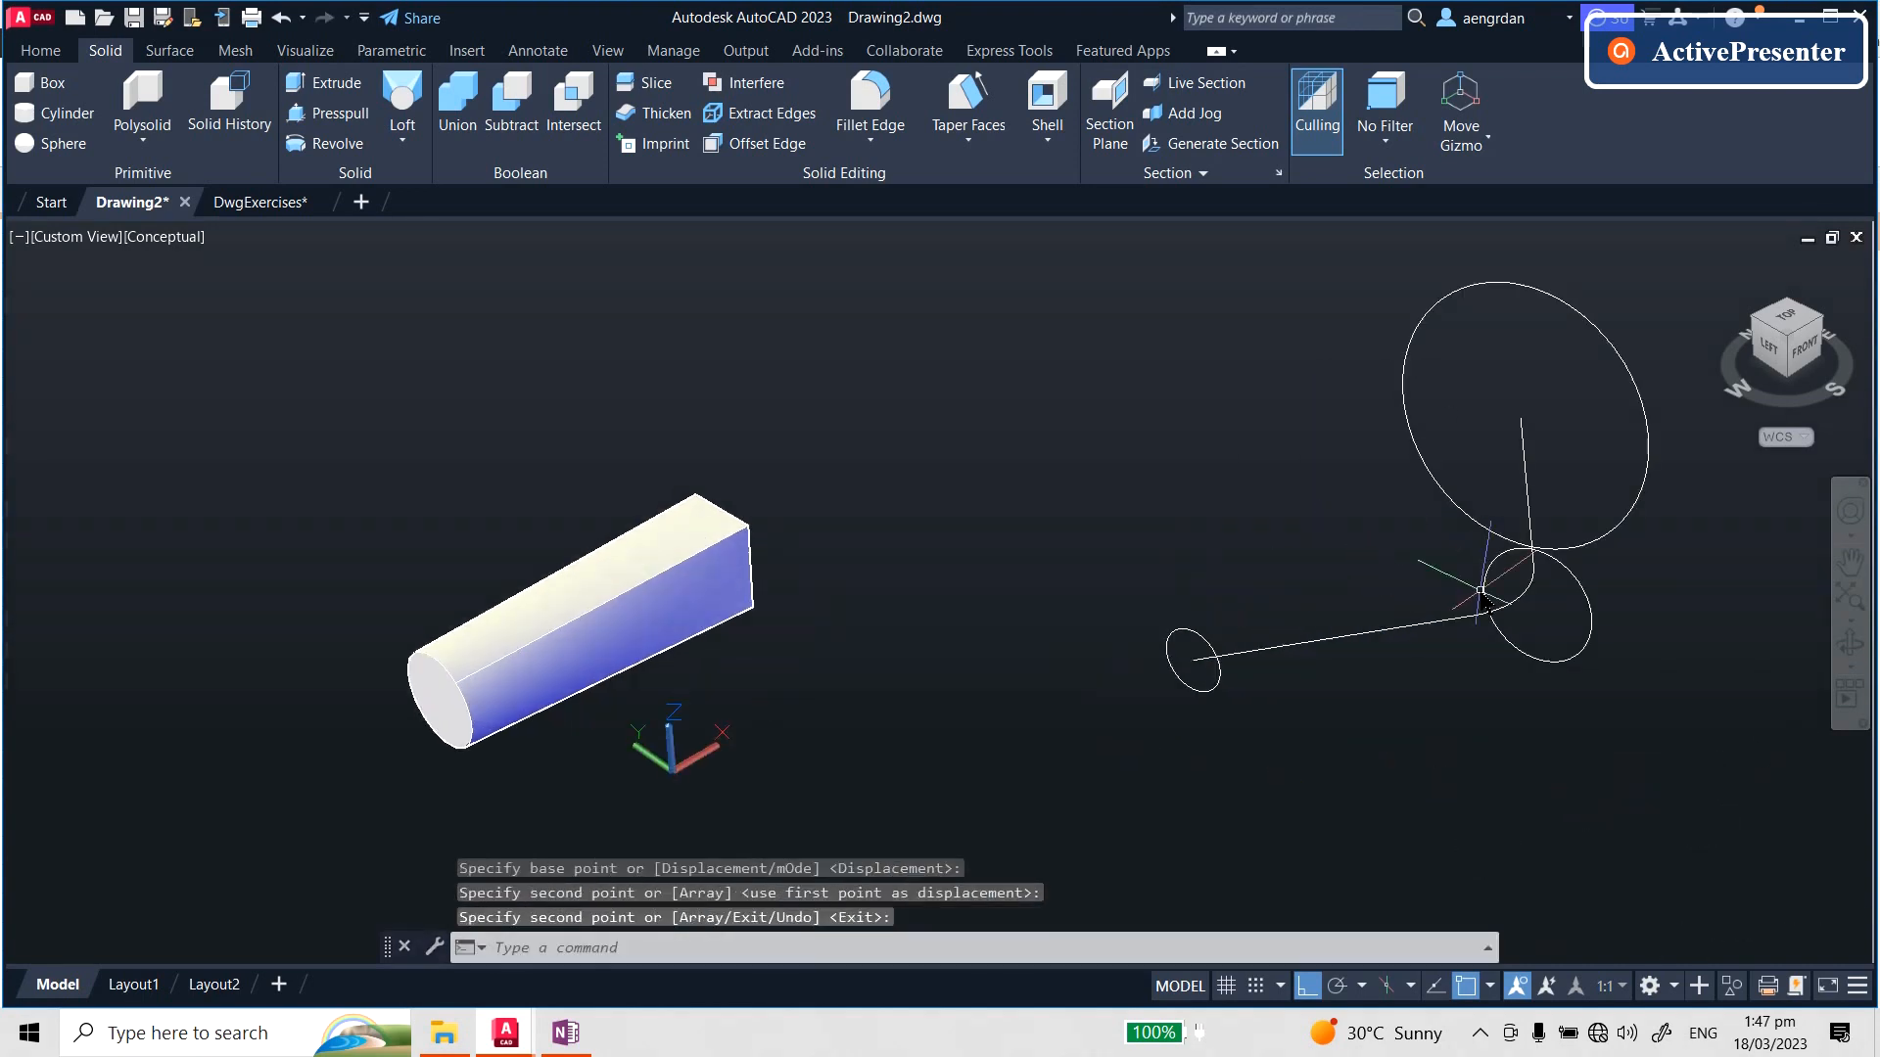
middle_drag(1480, 590, 1077, 636)
key(Escape)
key(Escape)
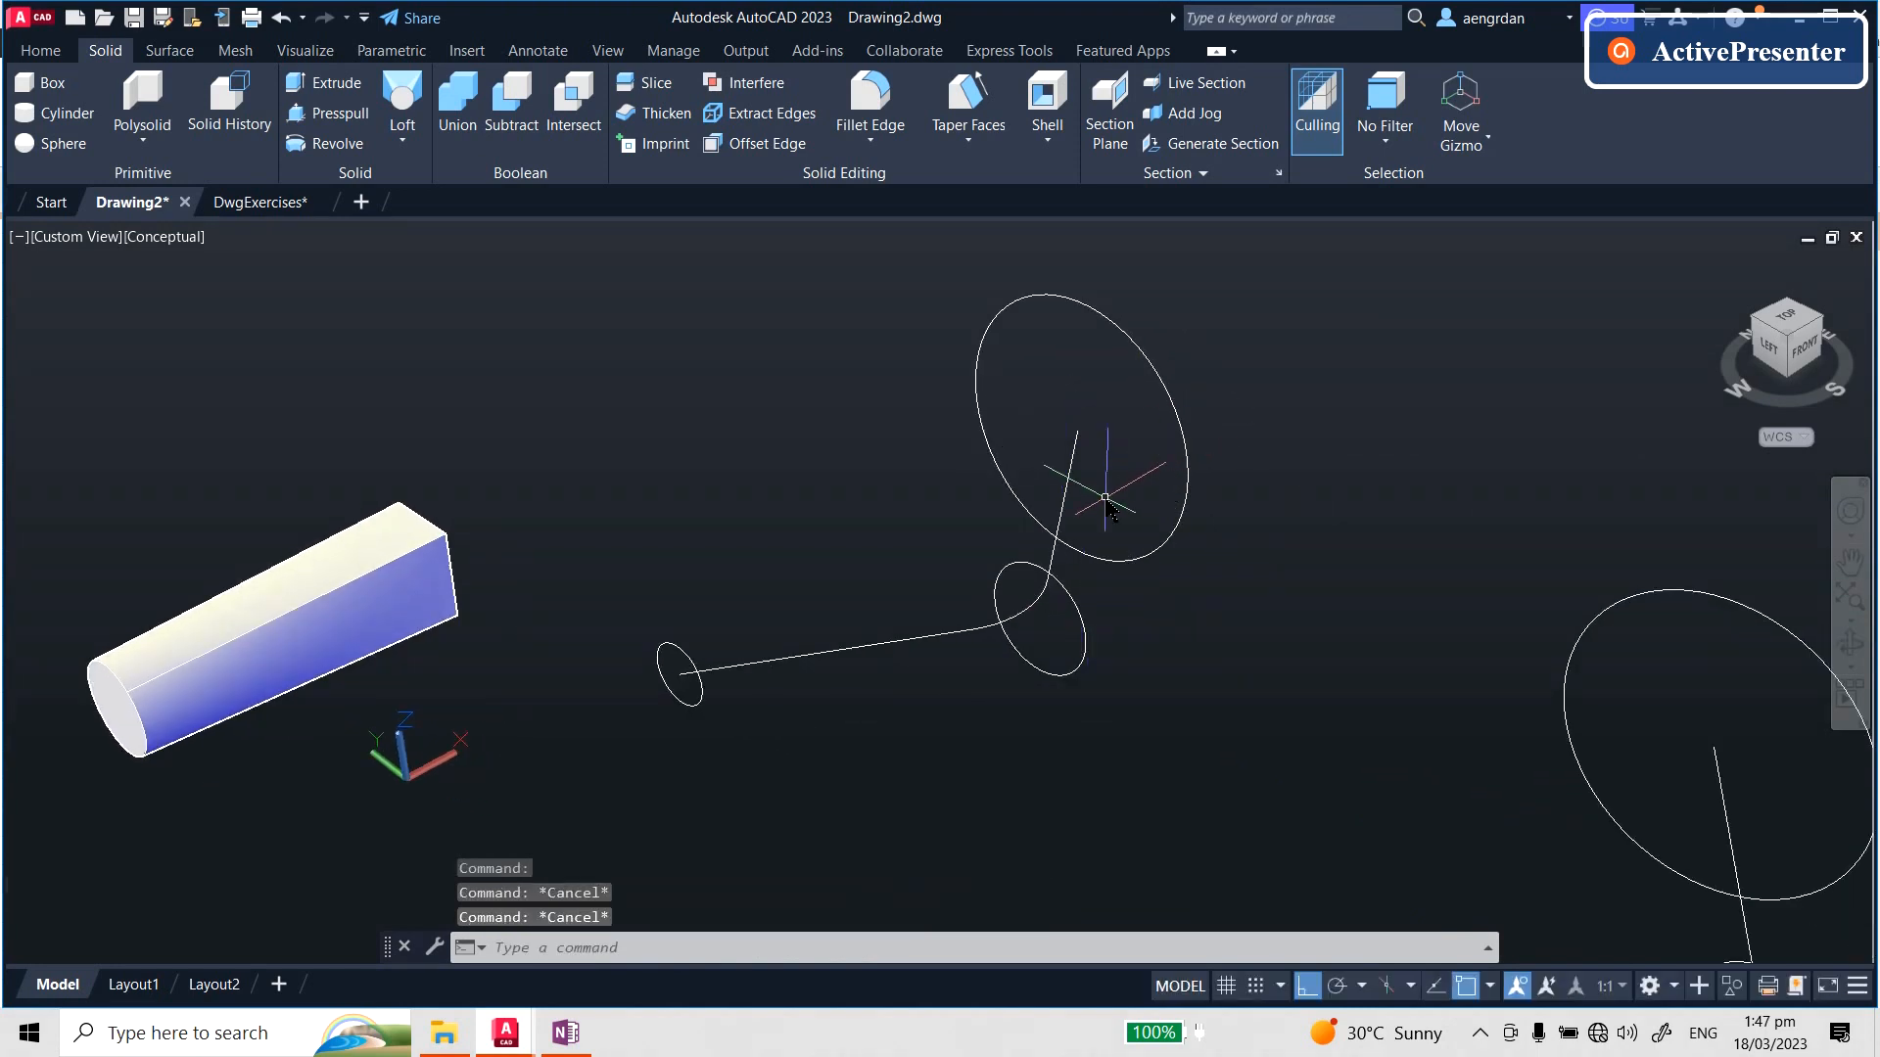
- Loft a solid through the original largest, middle and smallest circles with the Cross sections only option
click(409, 115)
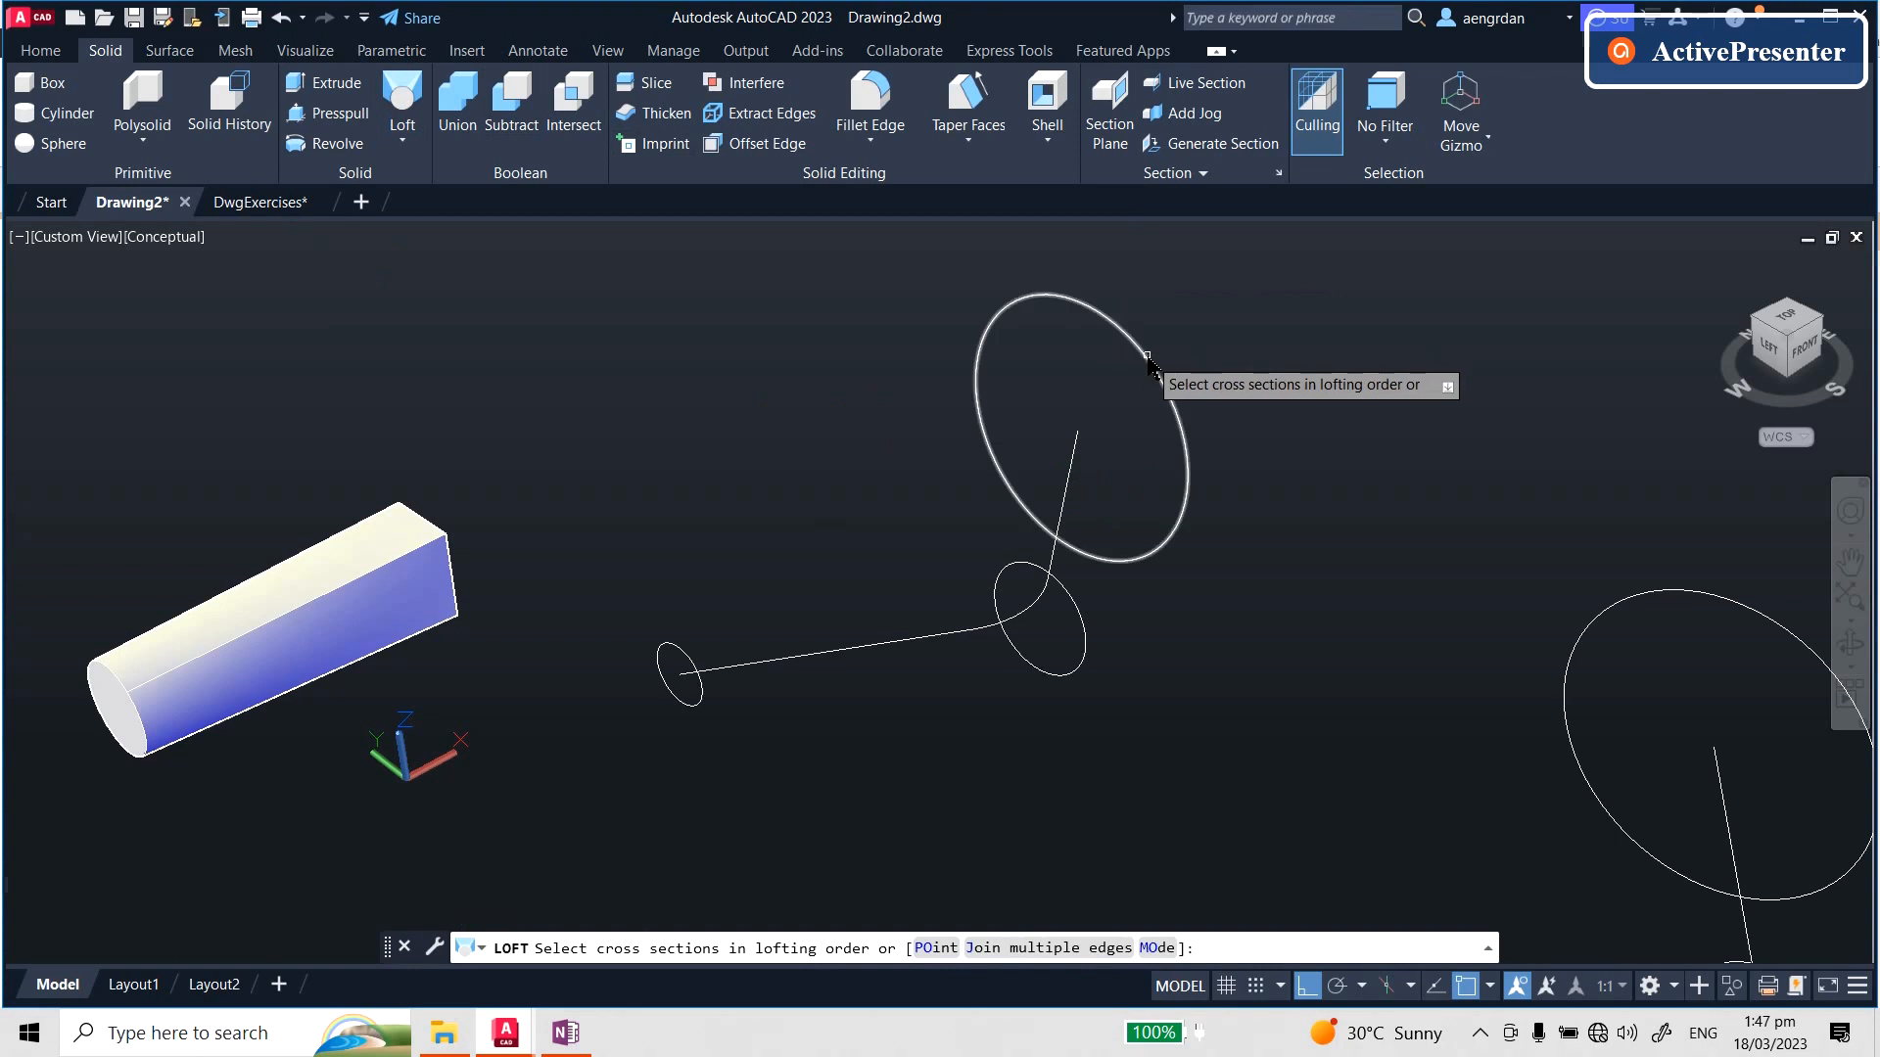
click(1158, 380)
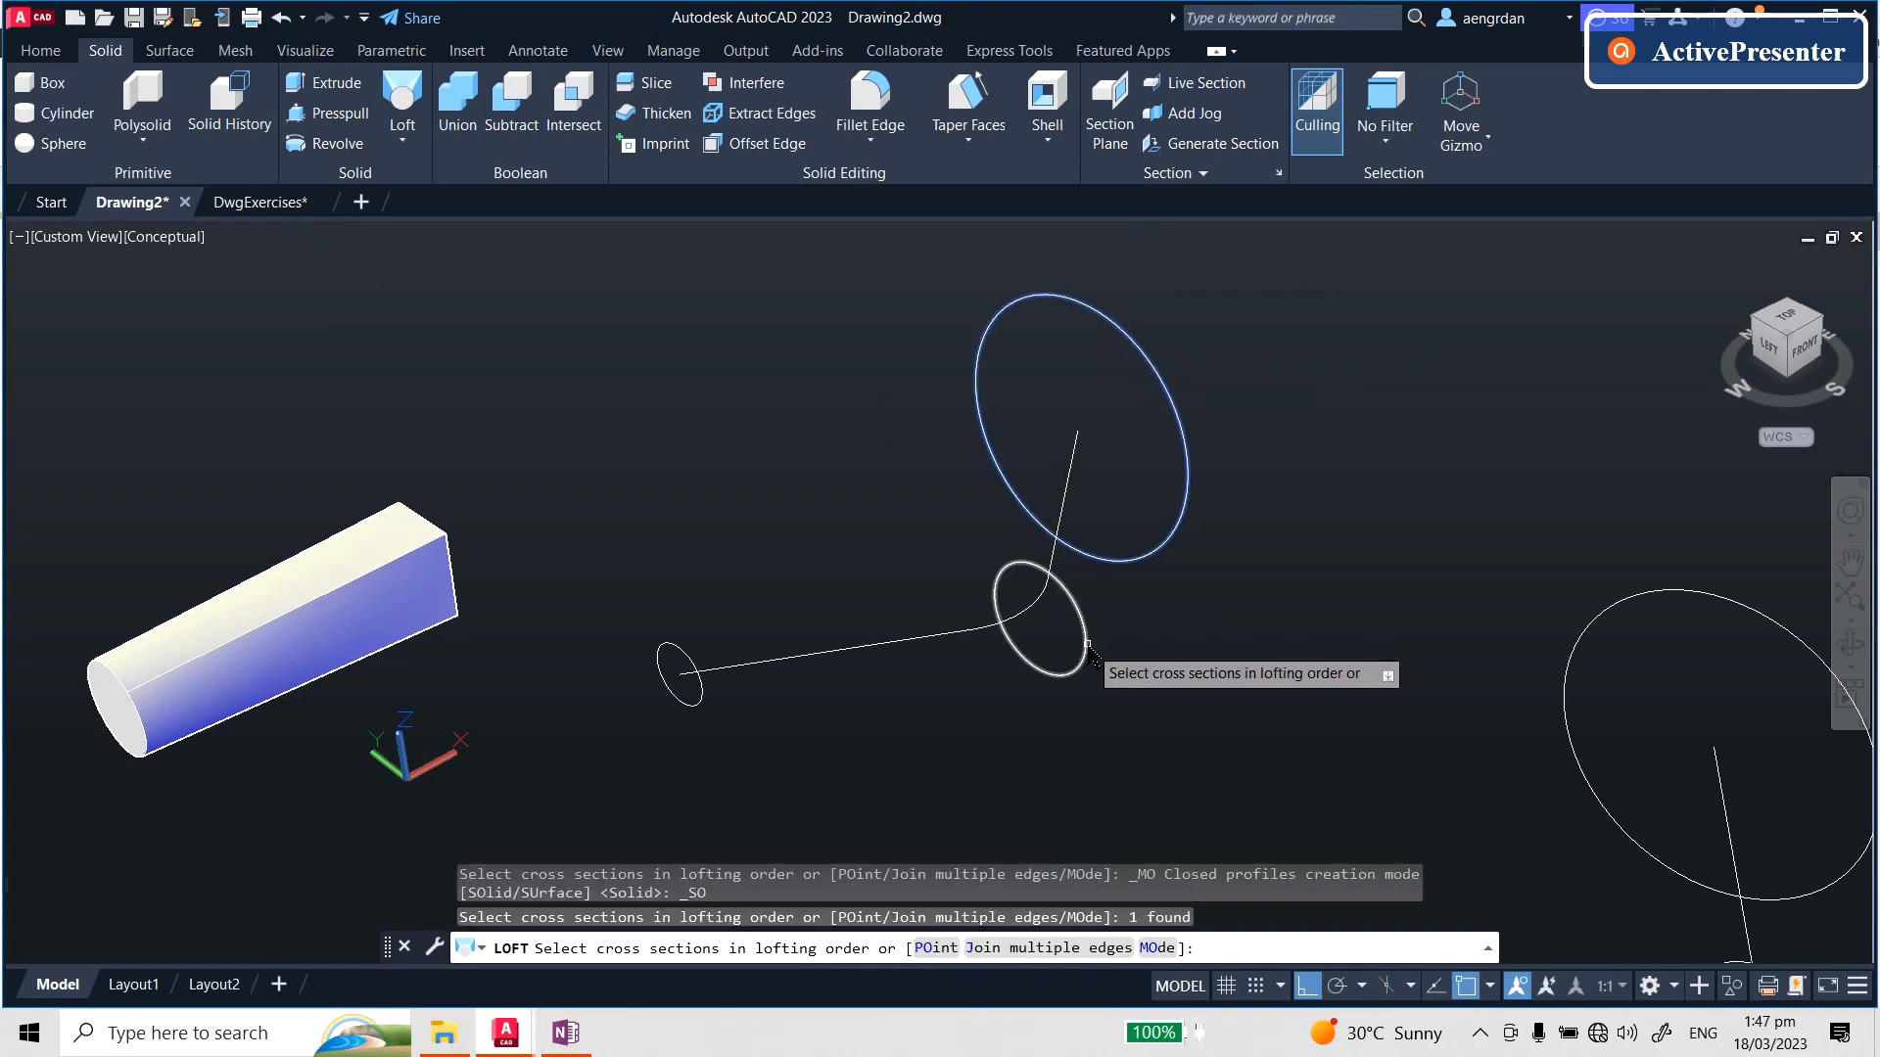
click(1080, 639)
click(693, 704)
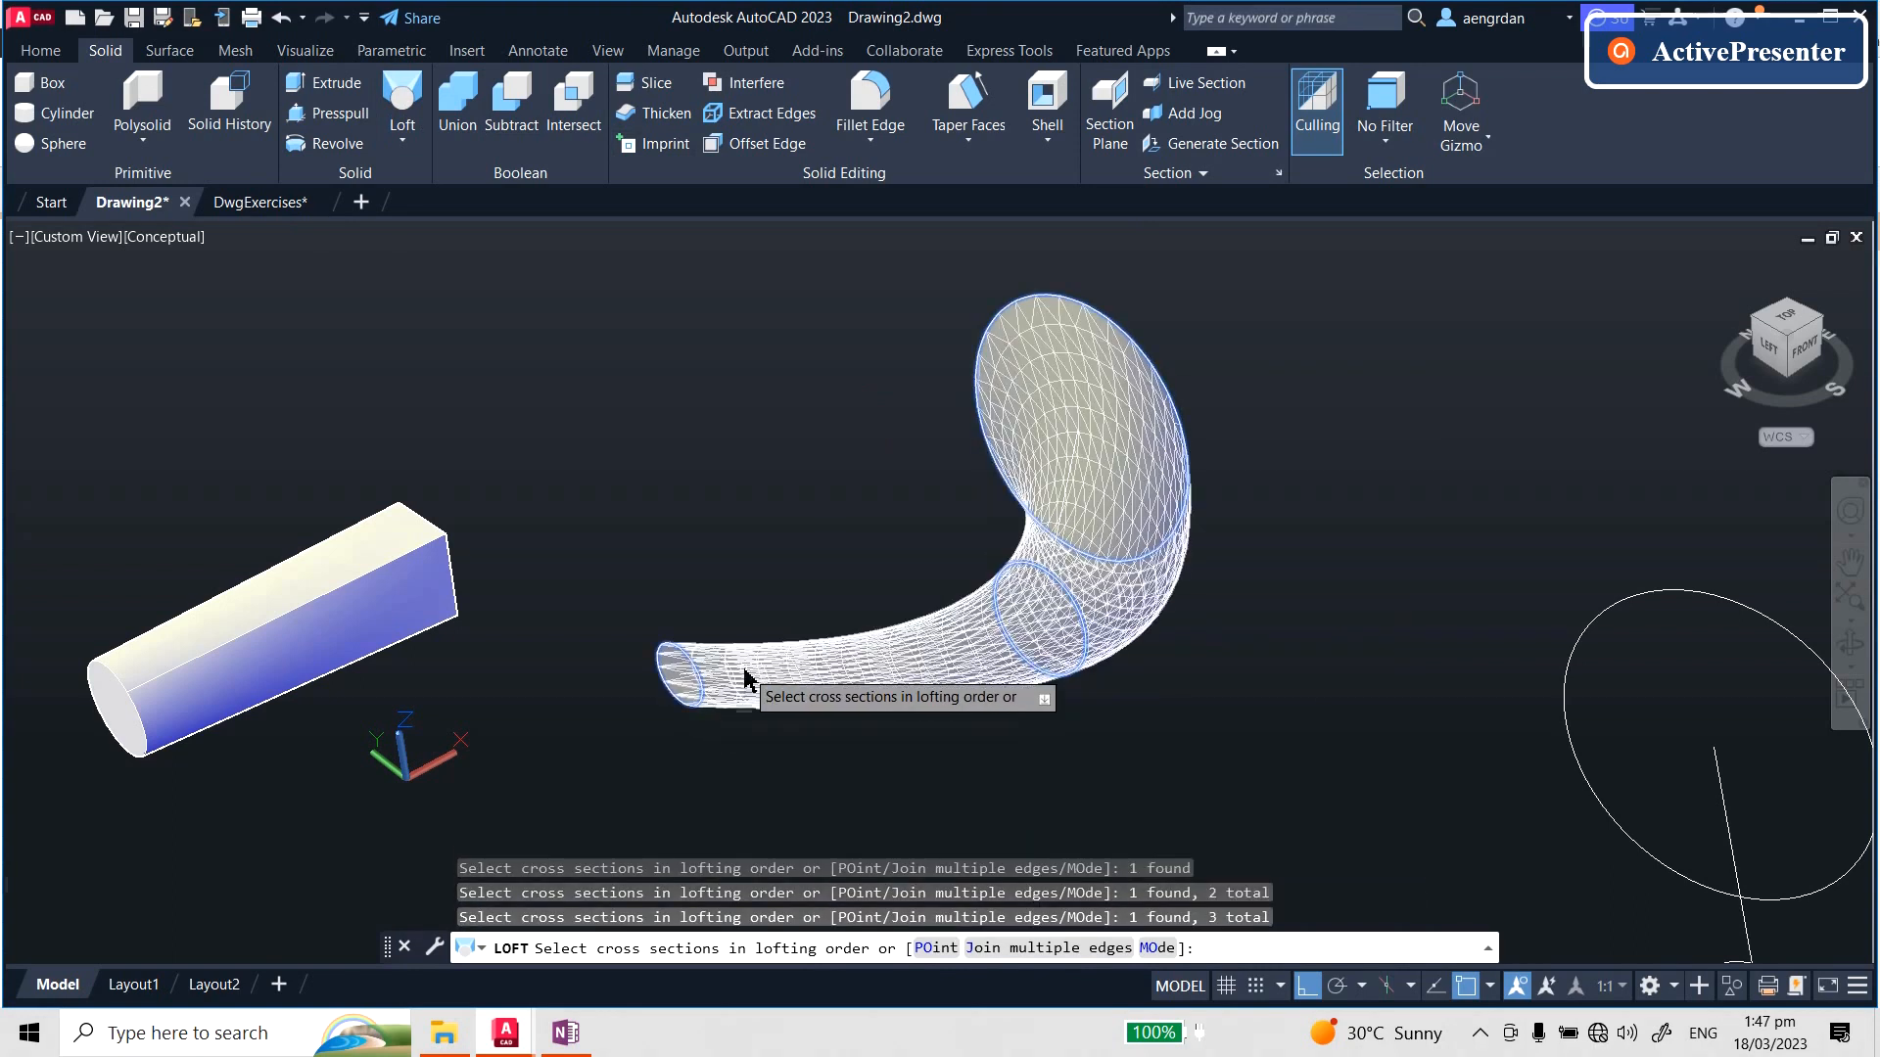
key(Return)
key(Return)
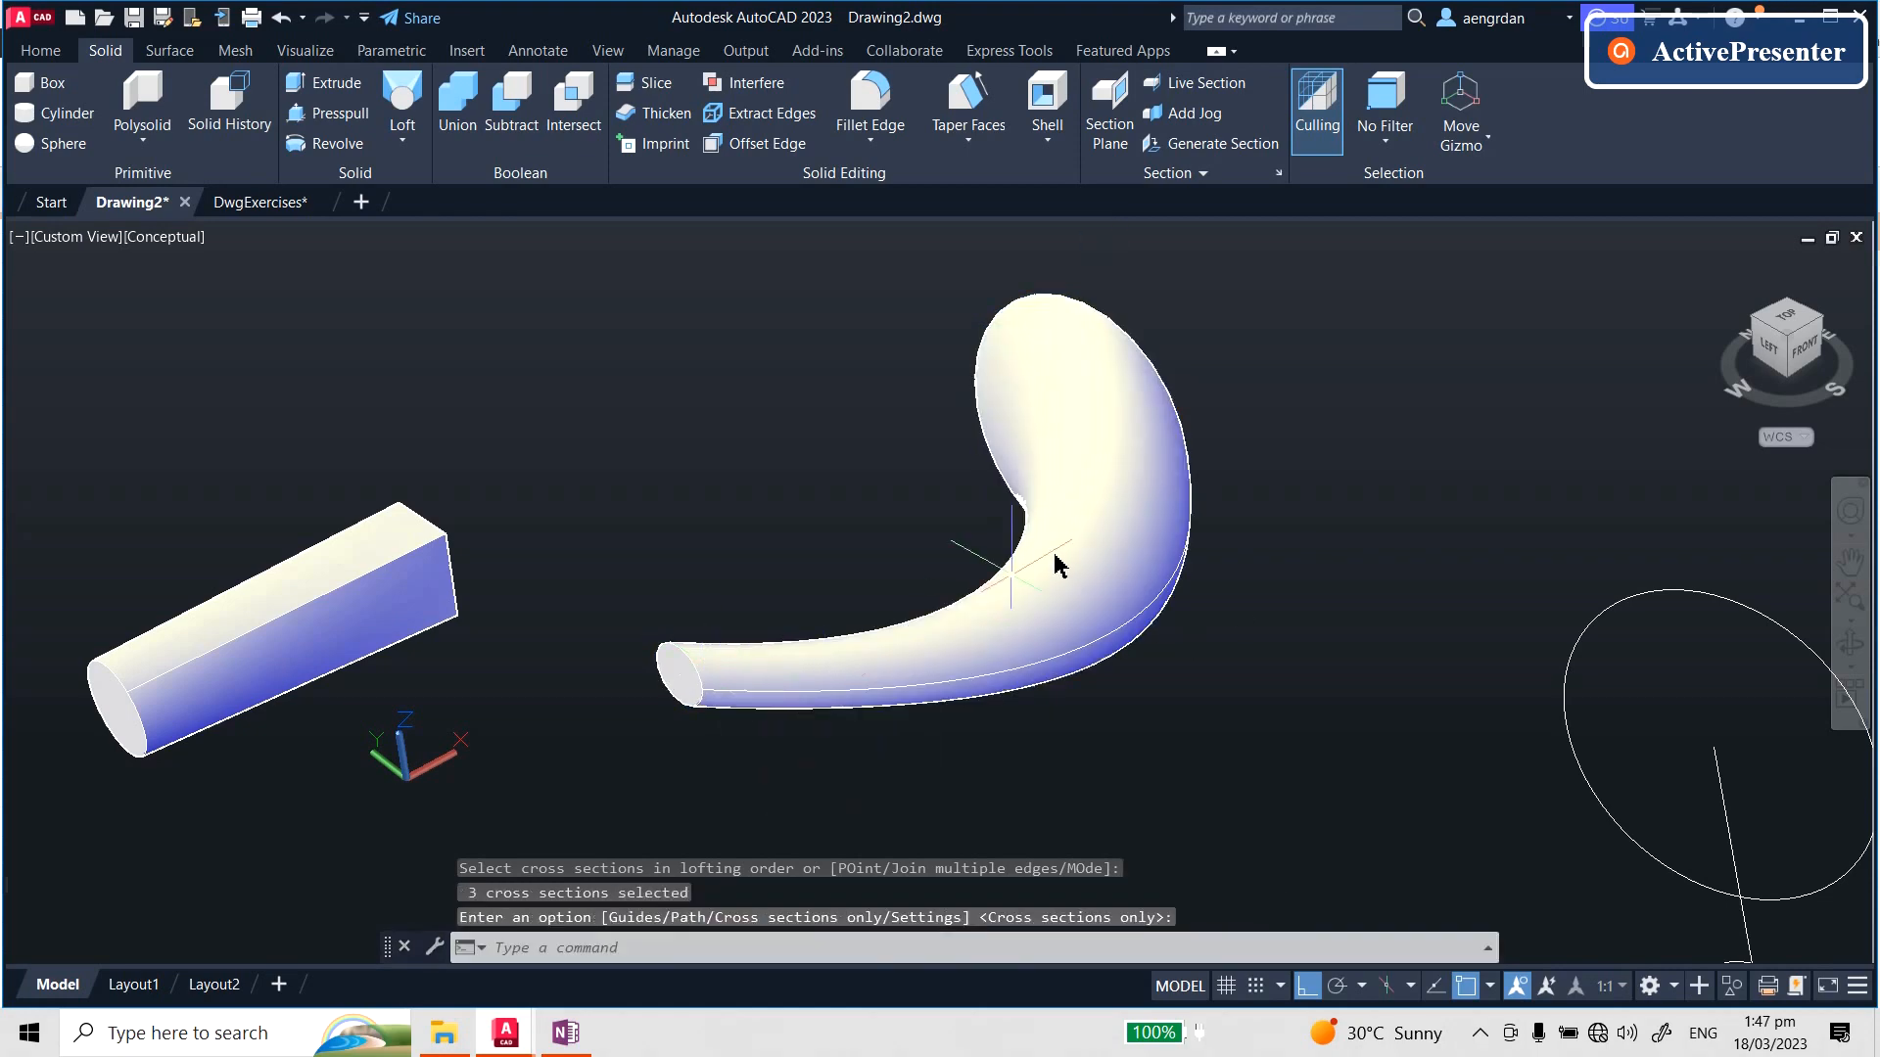
- Loft a solid through the three copied circles from largest to smallest, using the copied polyline with the Path option
scroll(1324, 700, down, 4)
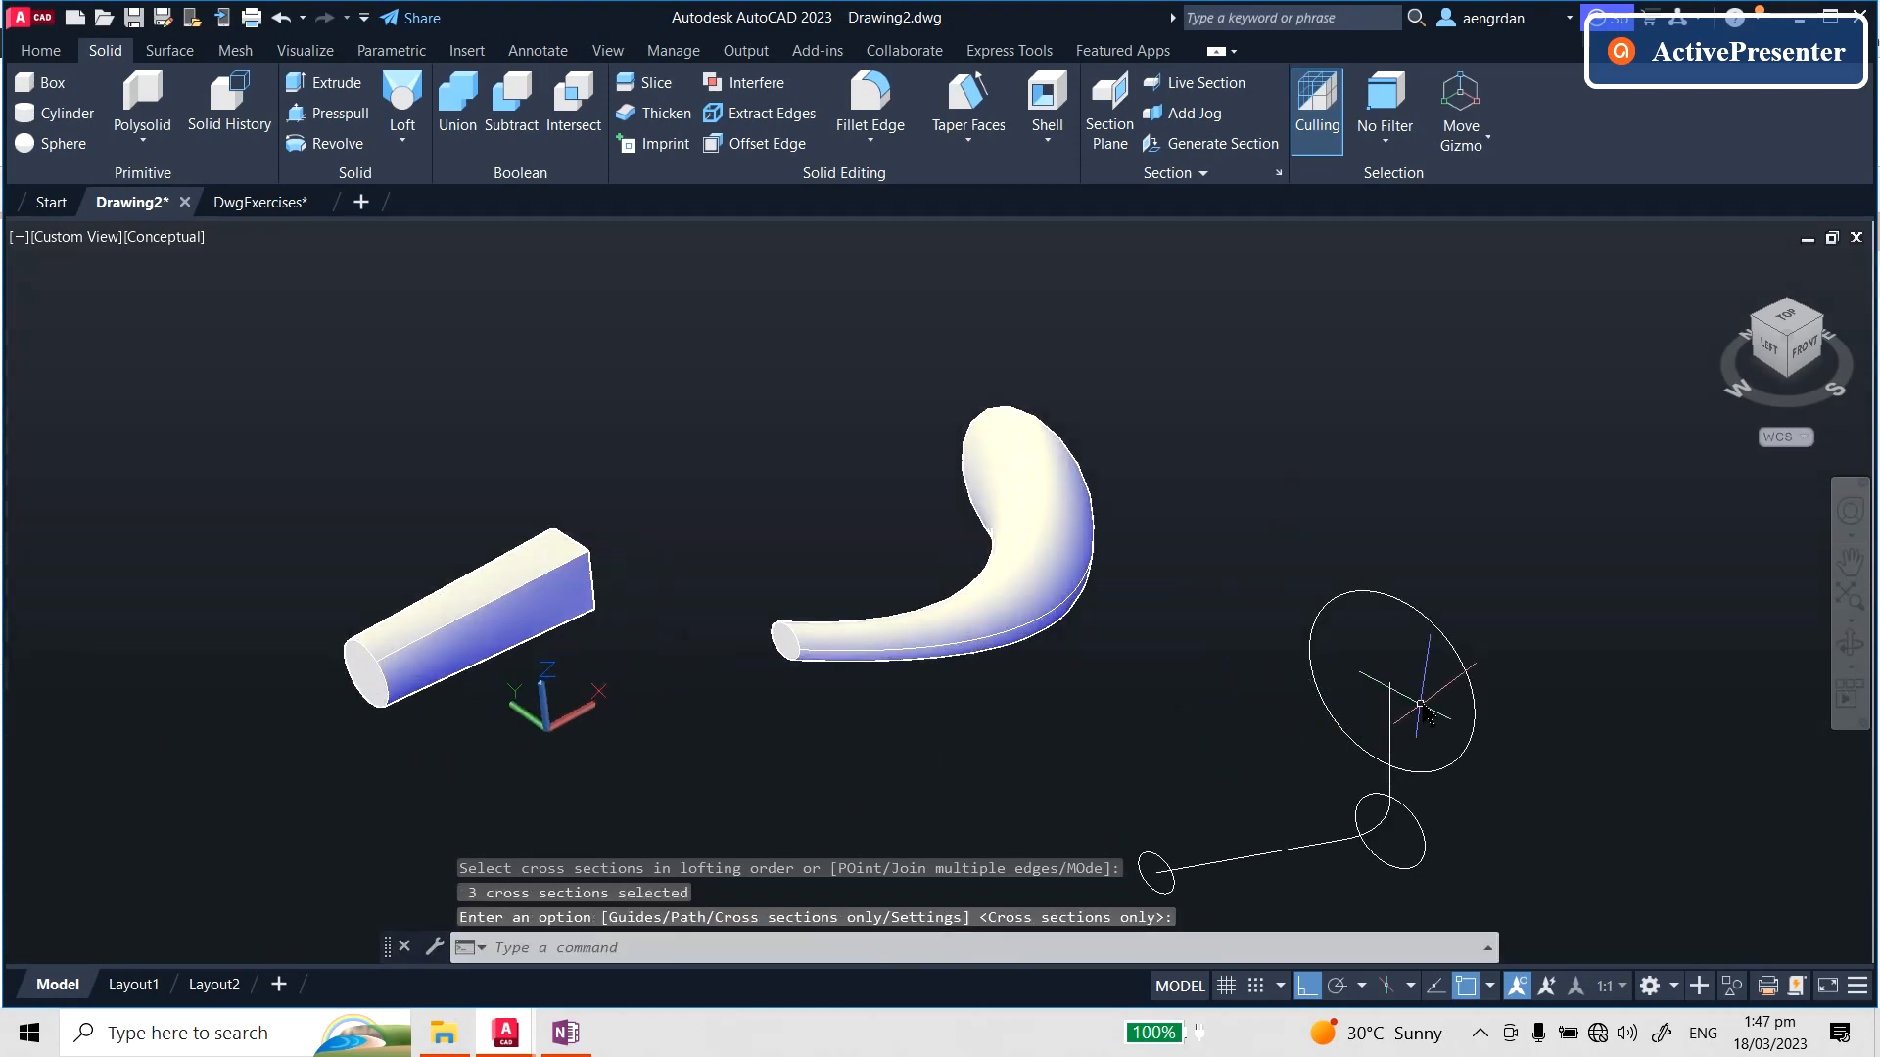
key(Return)
click(1454, 752)
click(1420, 840)
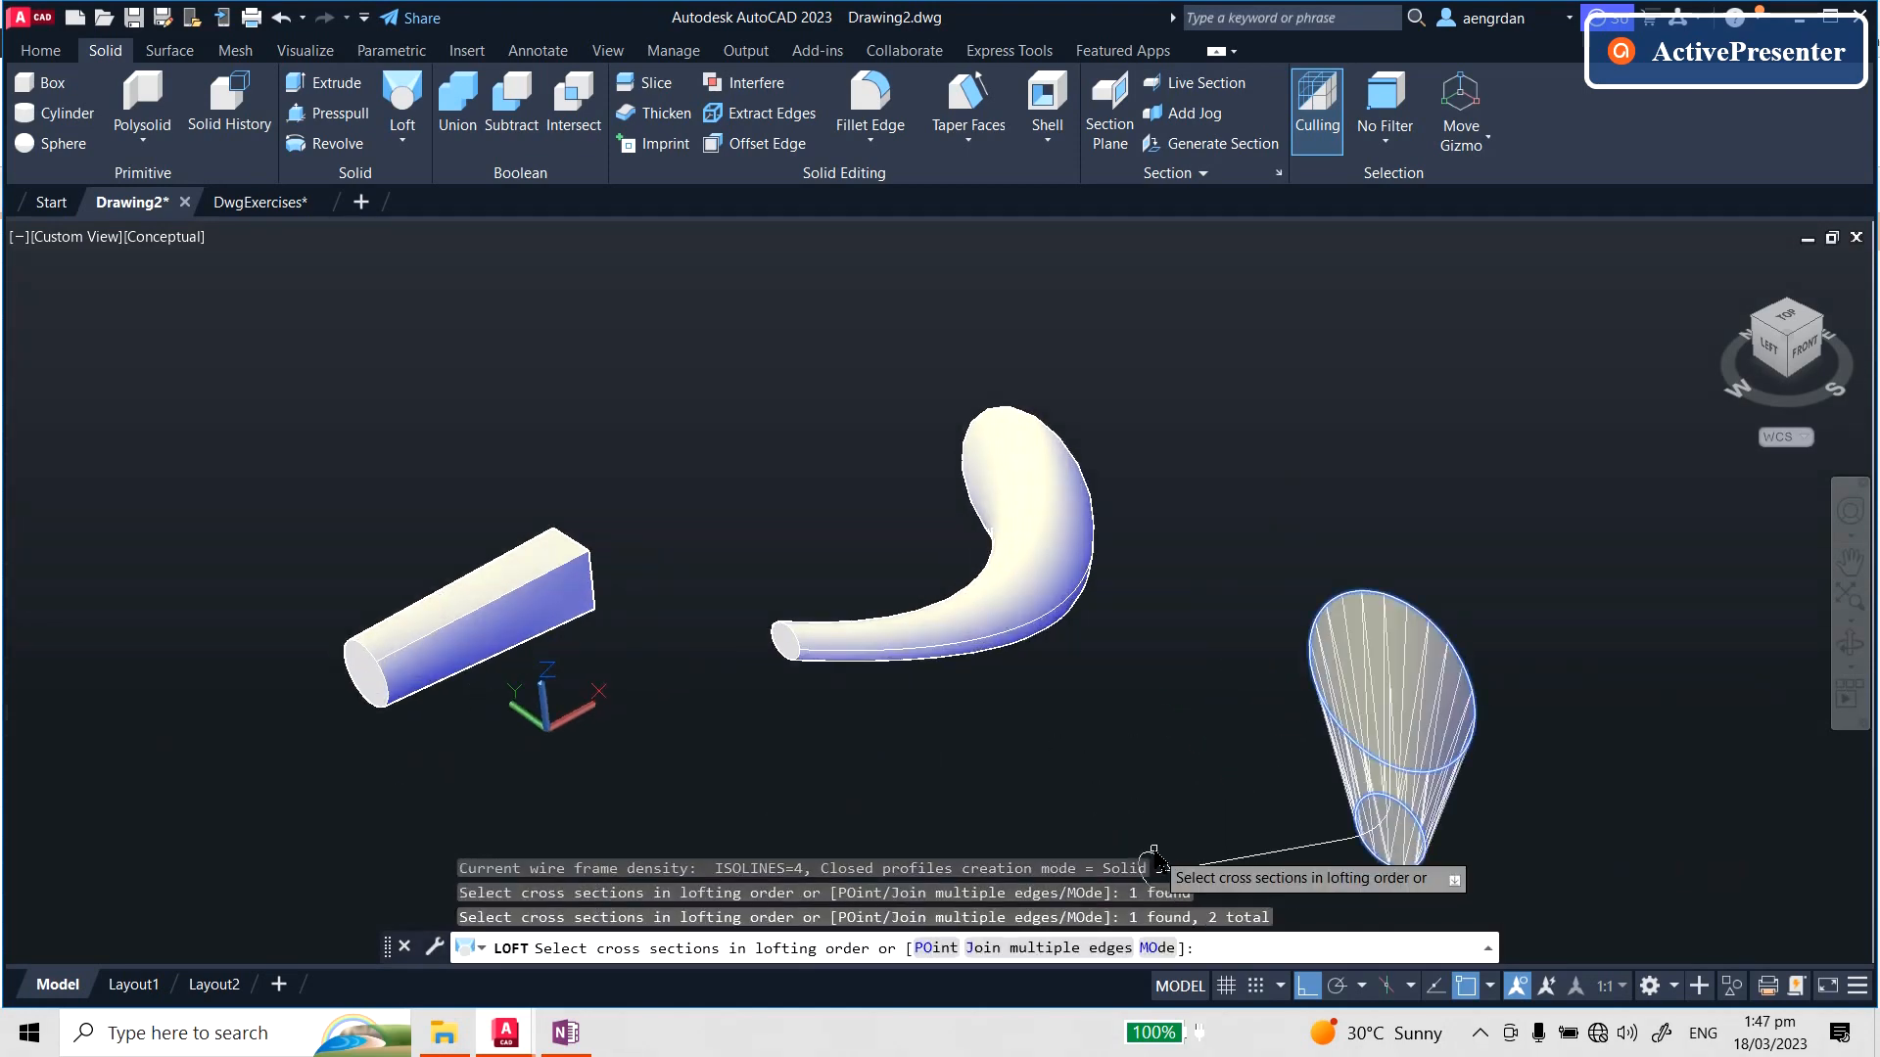
click(1154, 860)
key(Return)
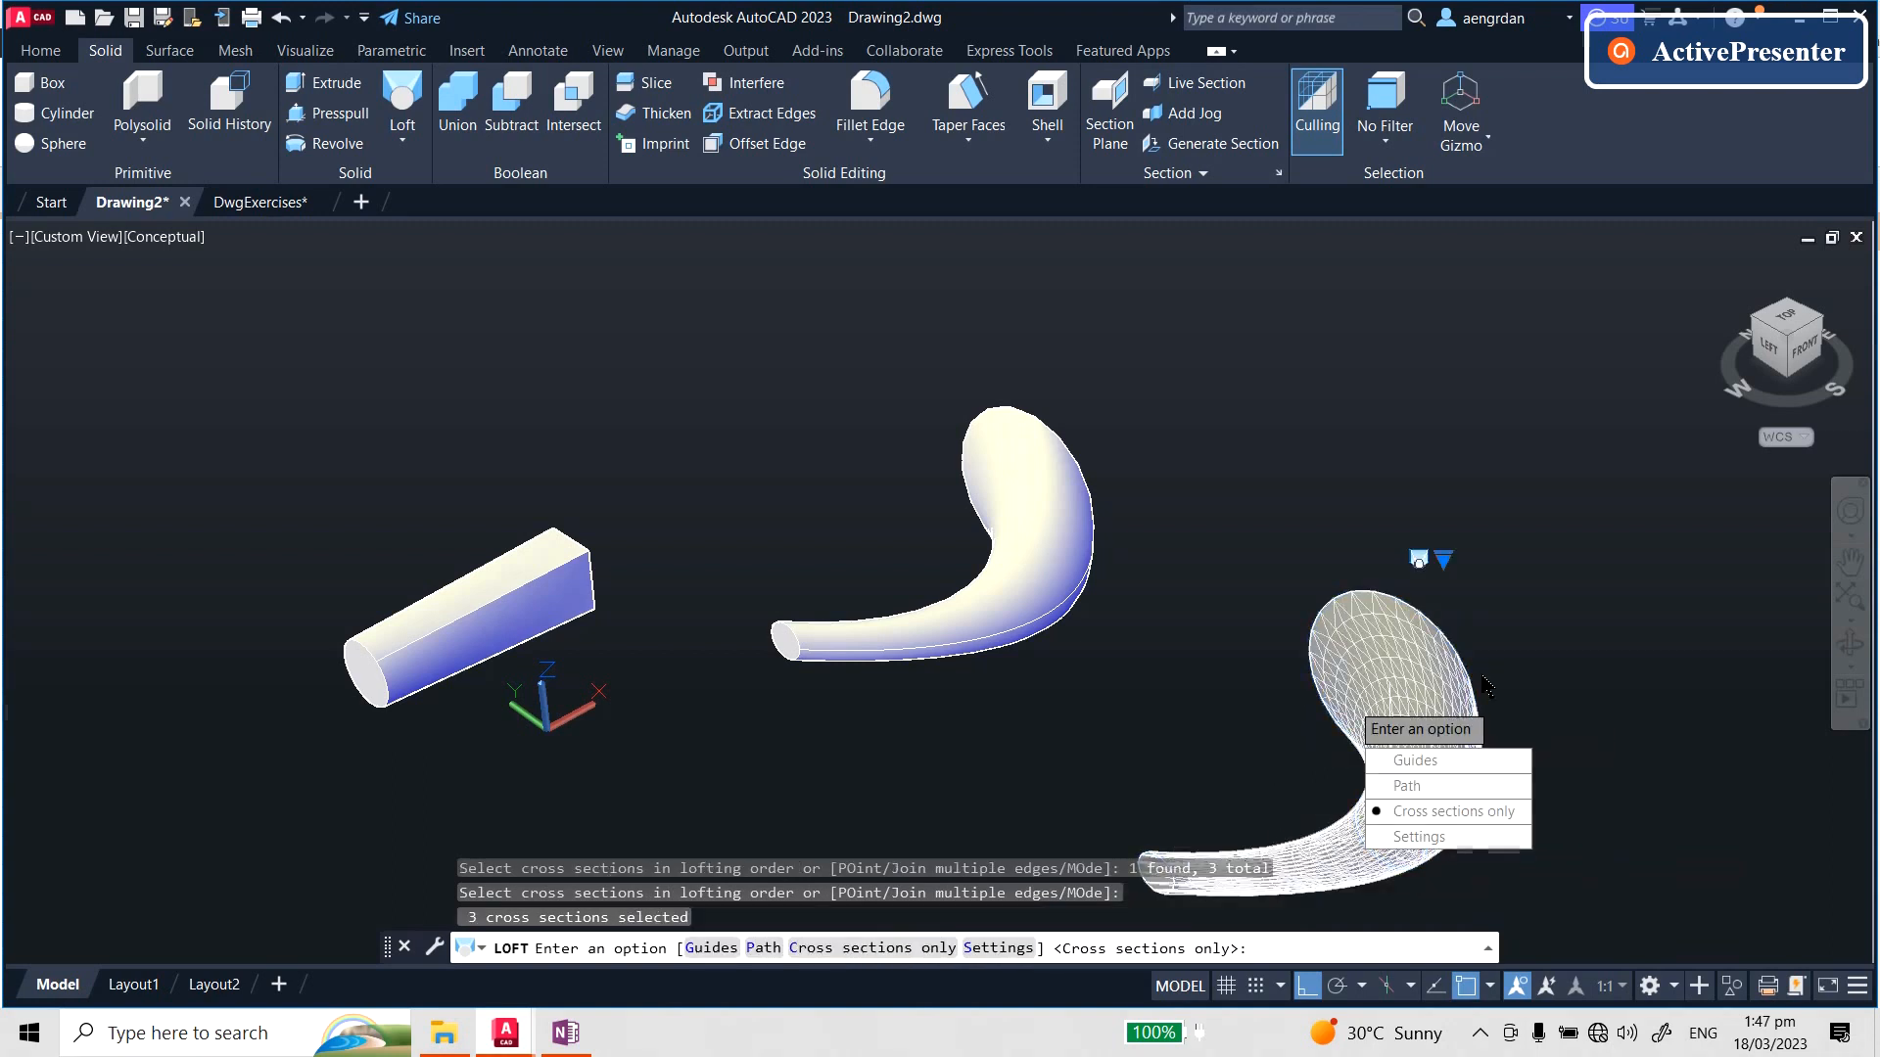
click(1441, 786)
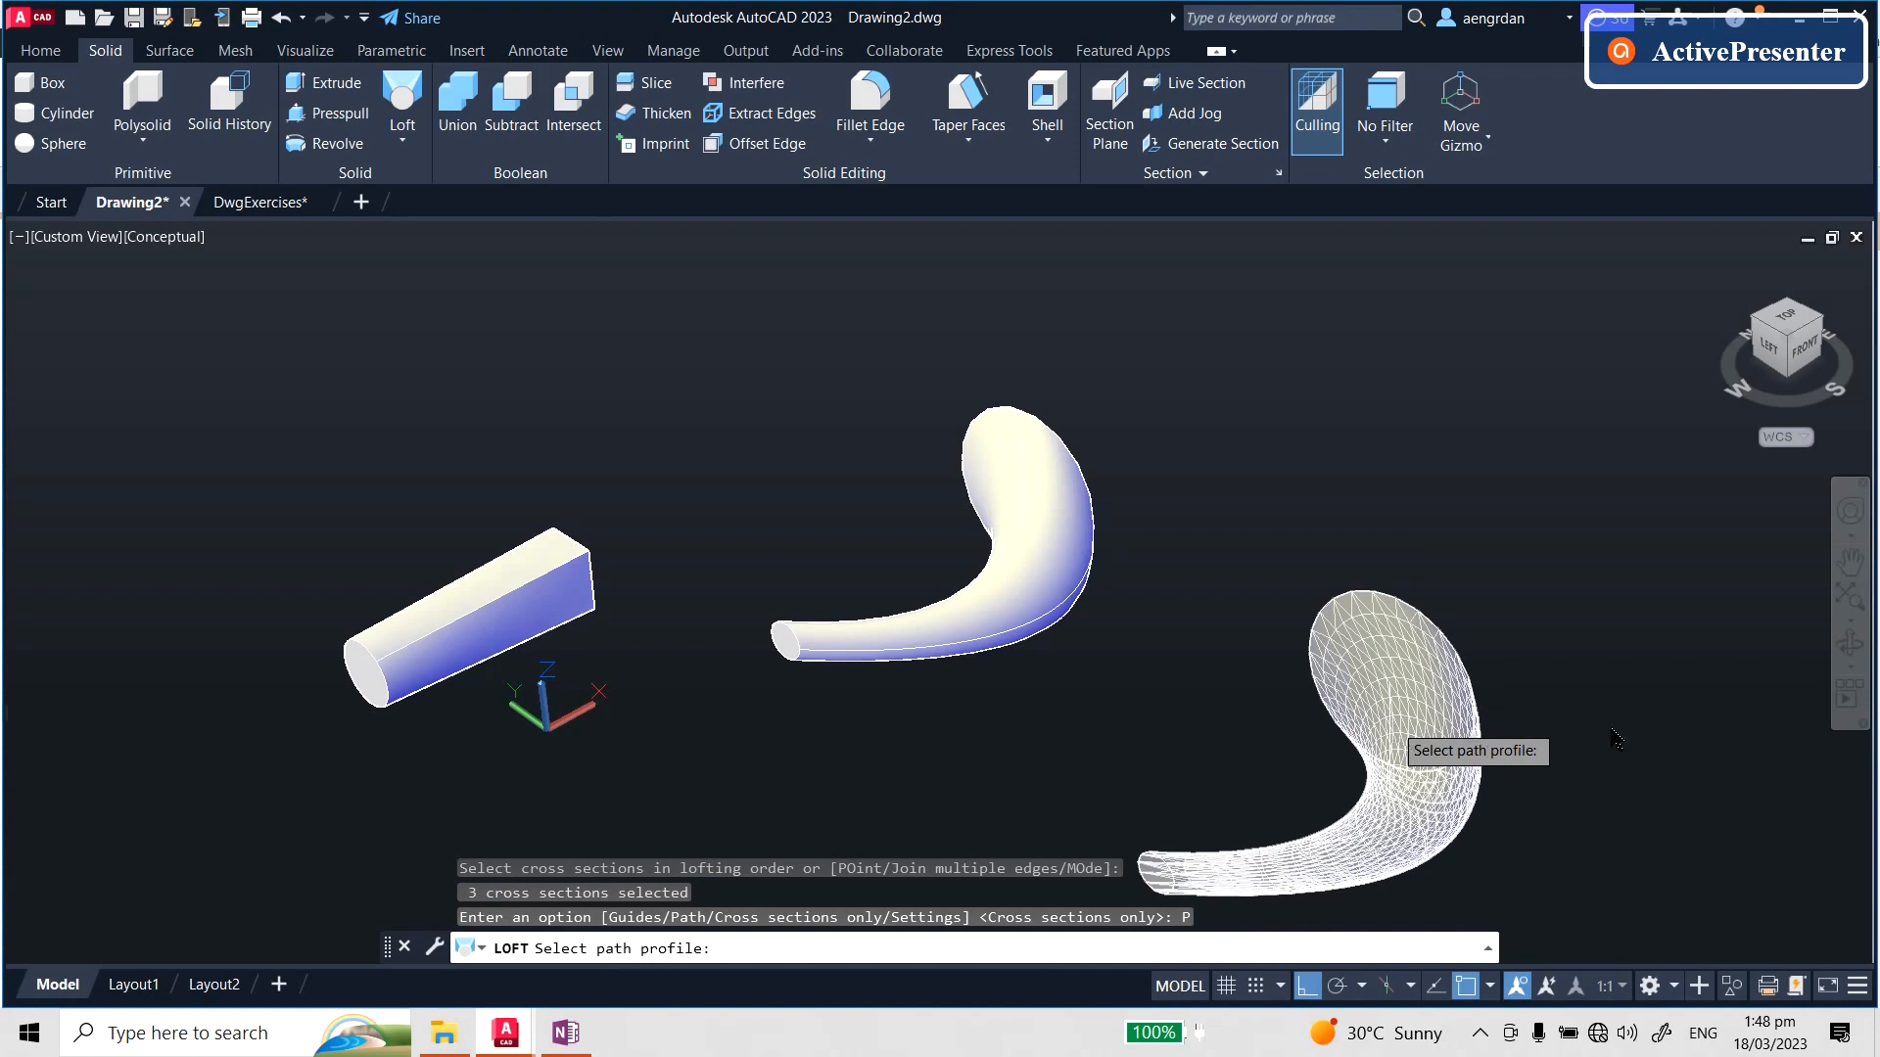
key(Return)
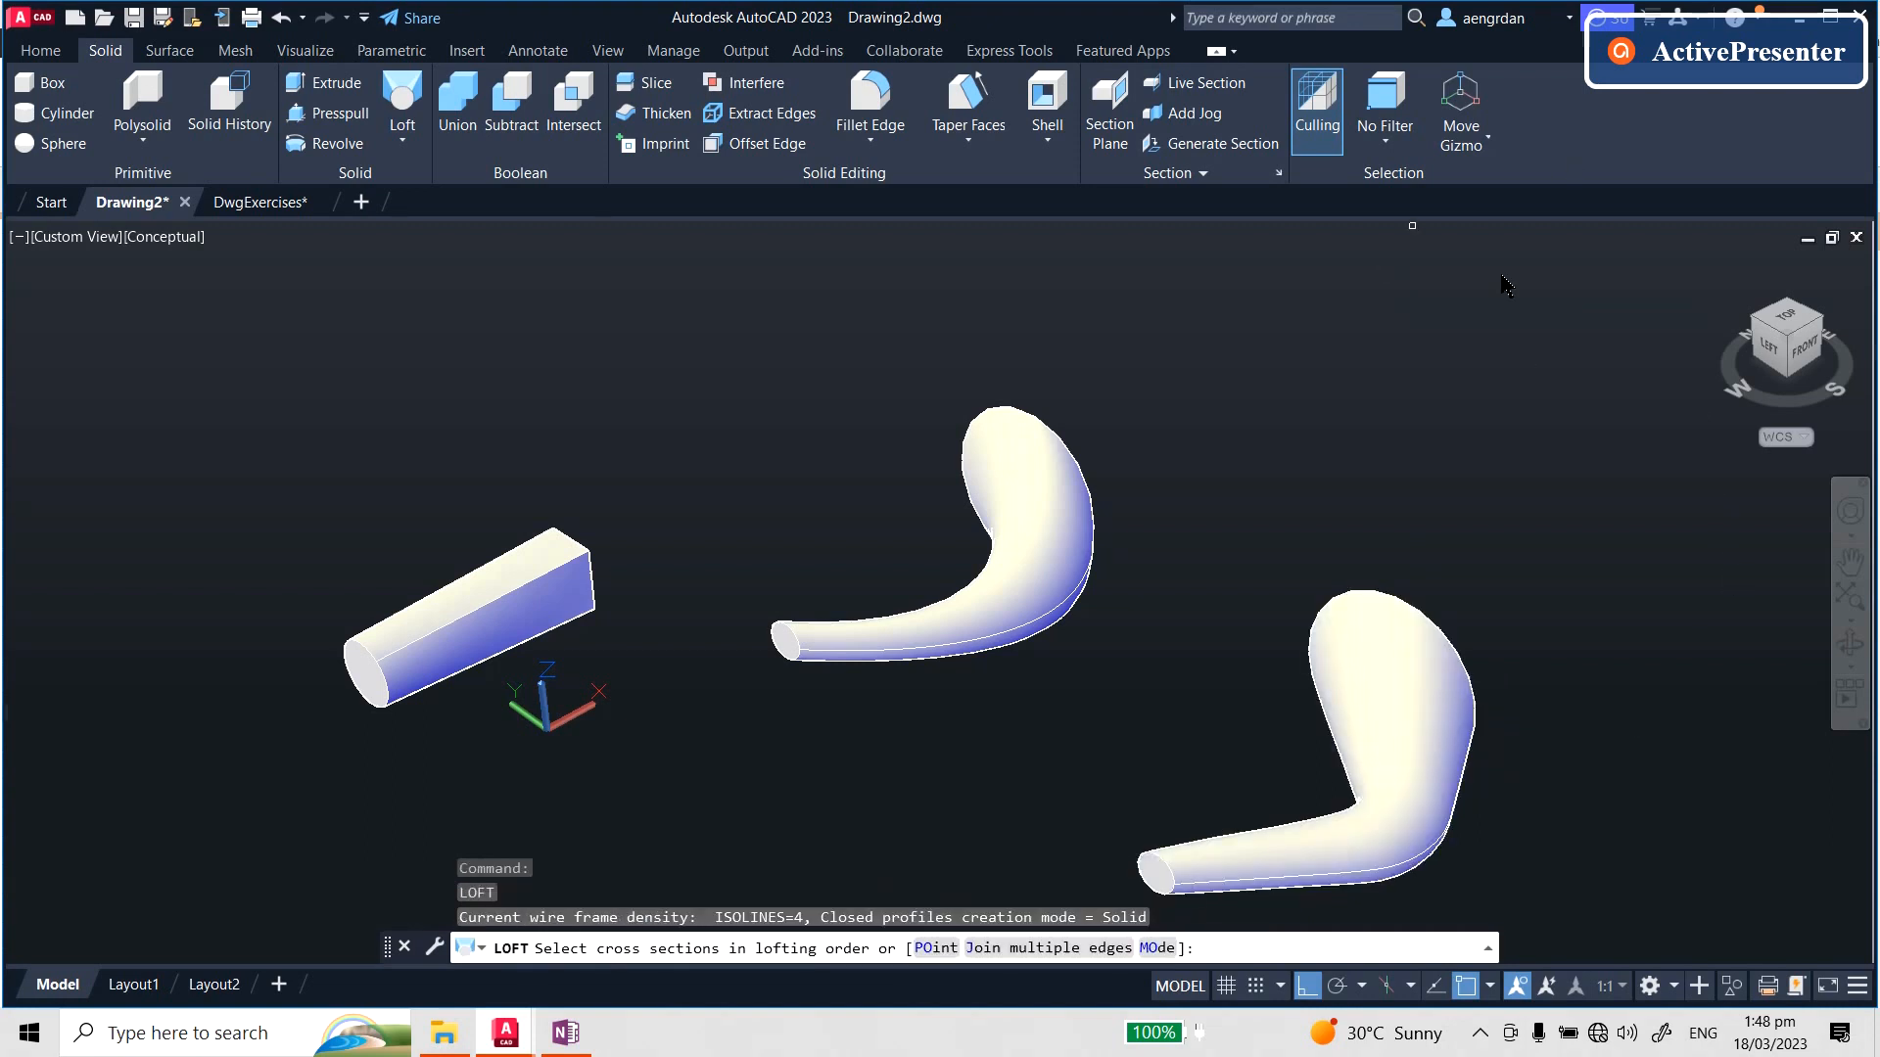
scroll(1295, 517, down, 2)
key(Escape)
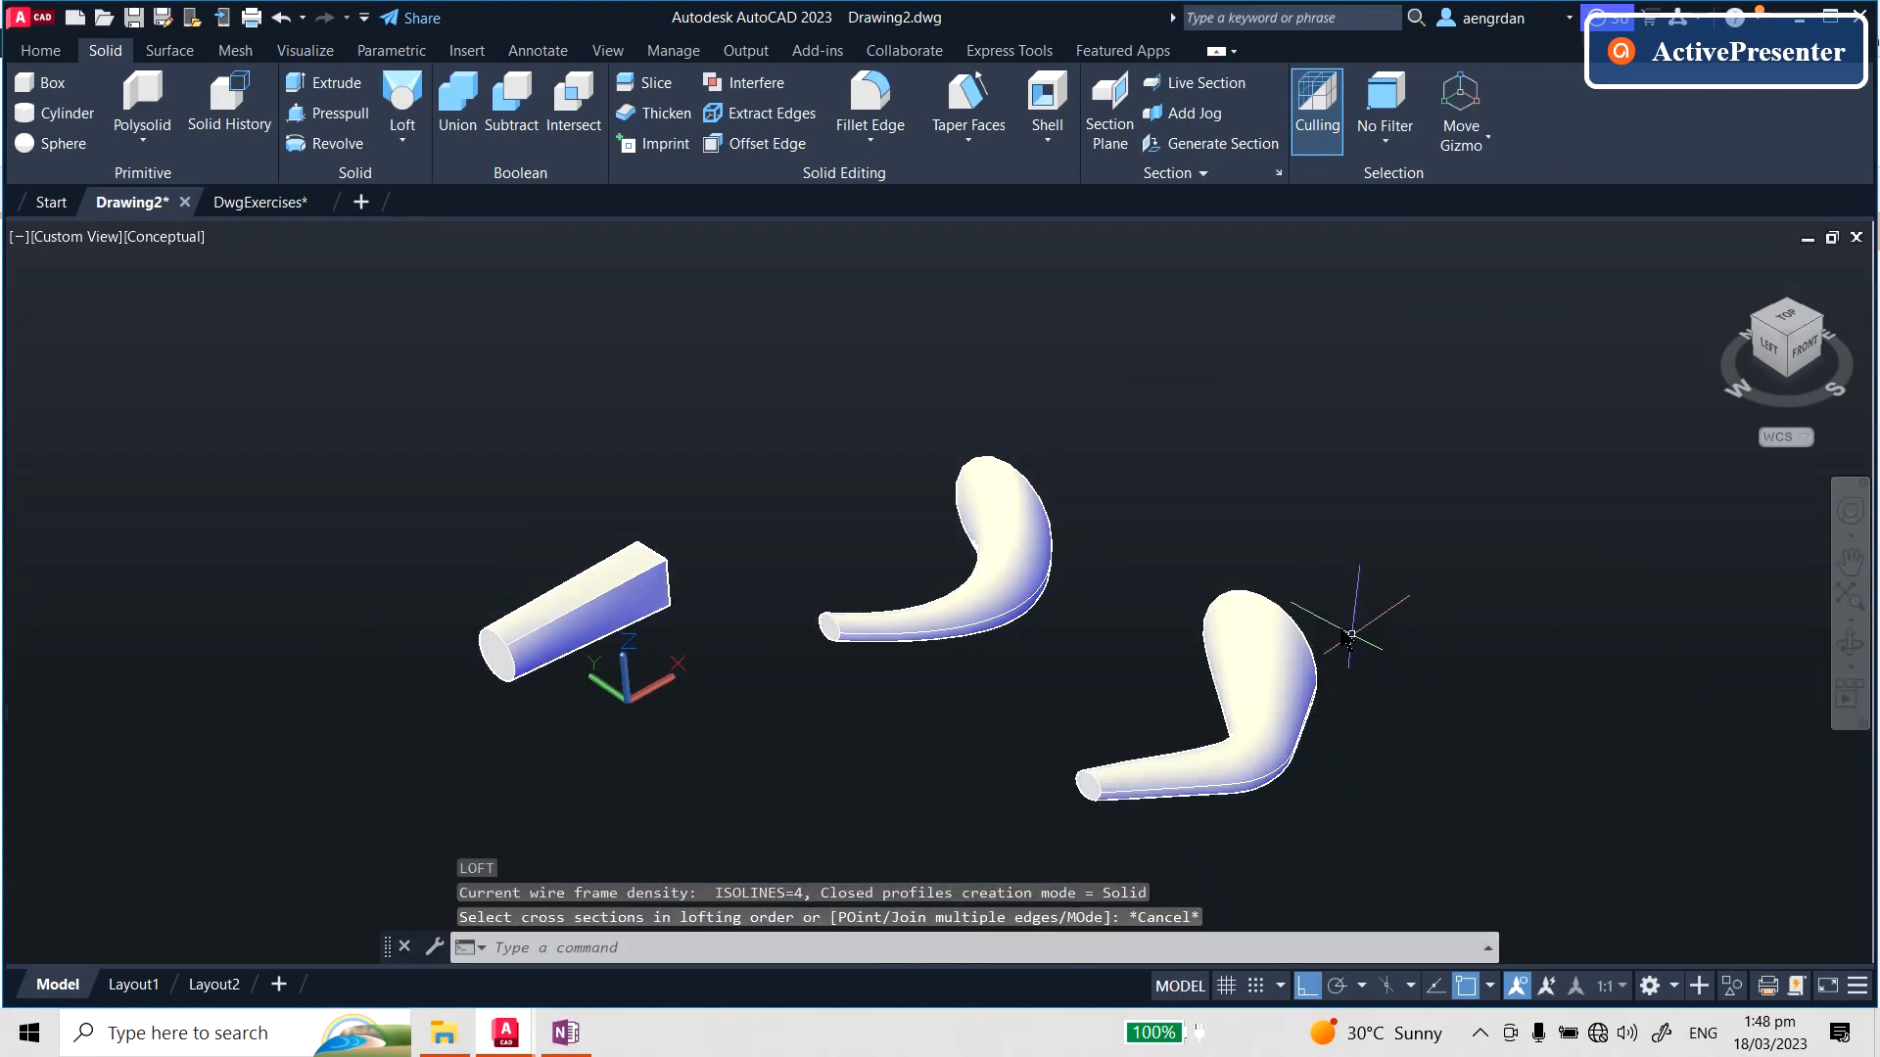
- Compare the shapes of the cross-sections-only loft and the path loft from several viewing angles
middle_drag(1398, 579, 1054, 511)
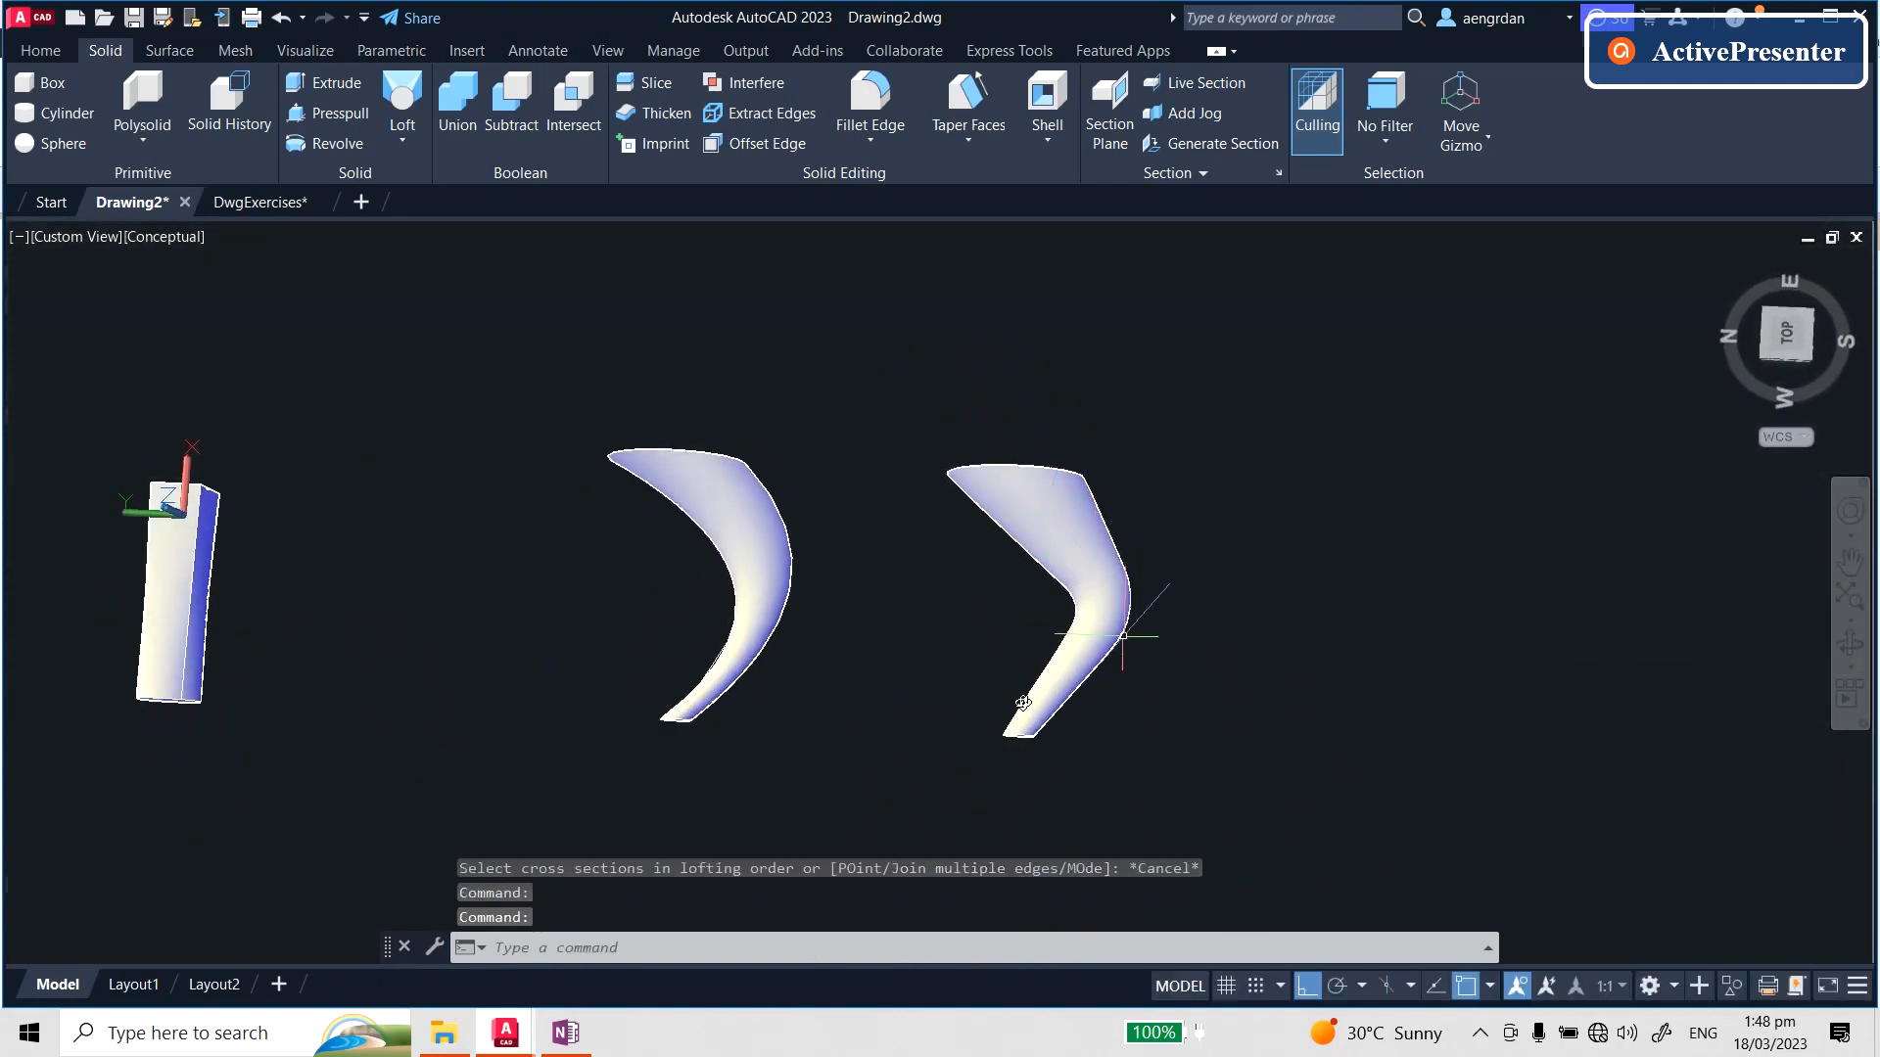
shift+middle_drag(1111, 638, 629, 419)
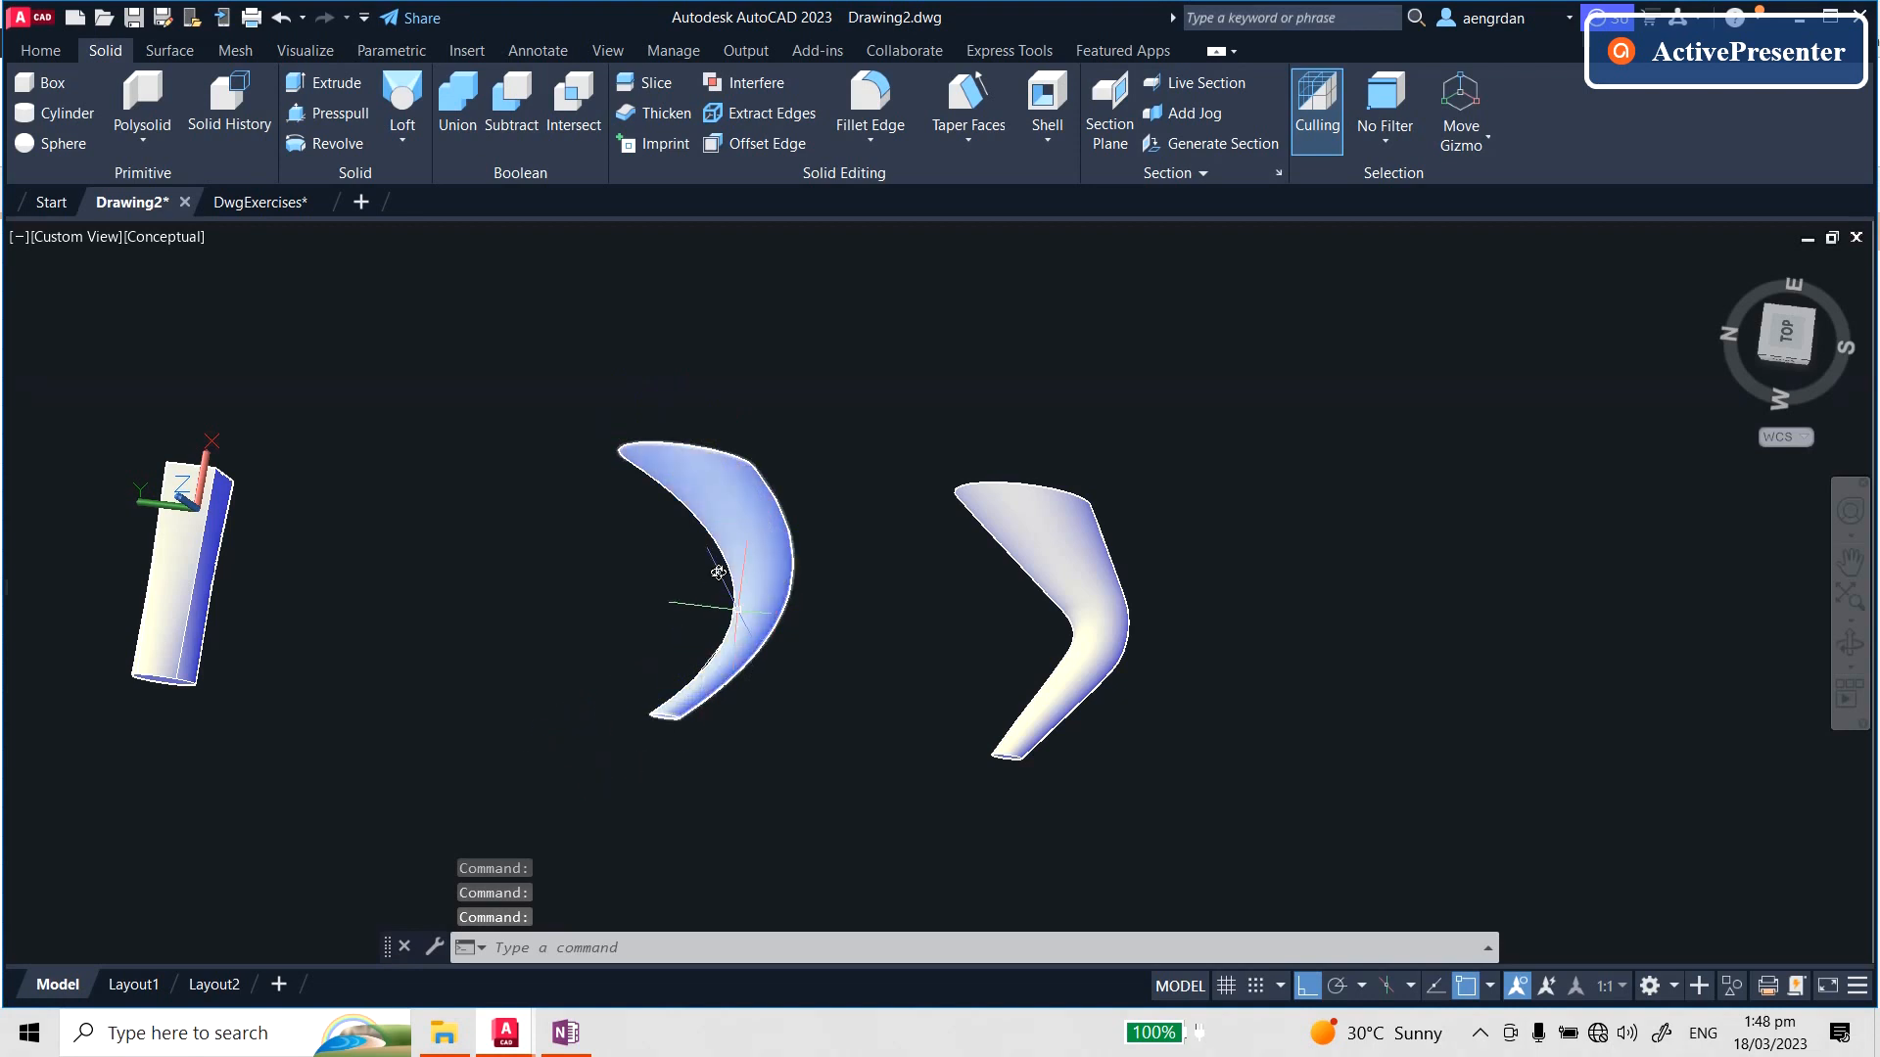
shift+middle_drag(1113, 658, 1036, 554)
middle_drag(830, 637, 1188, 624)
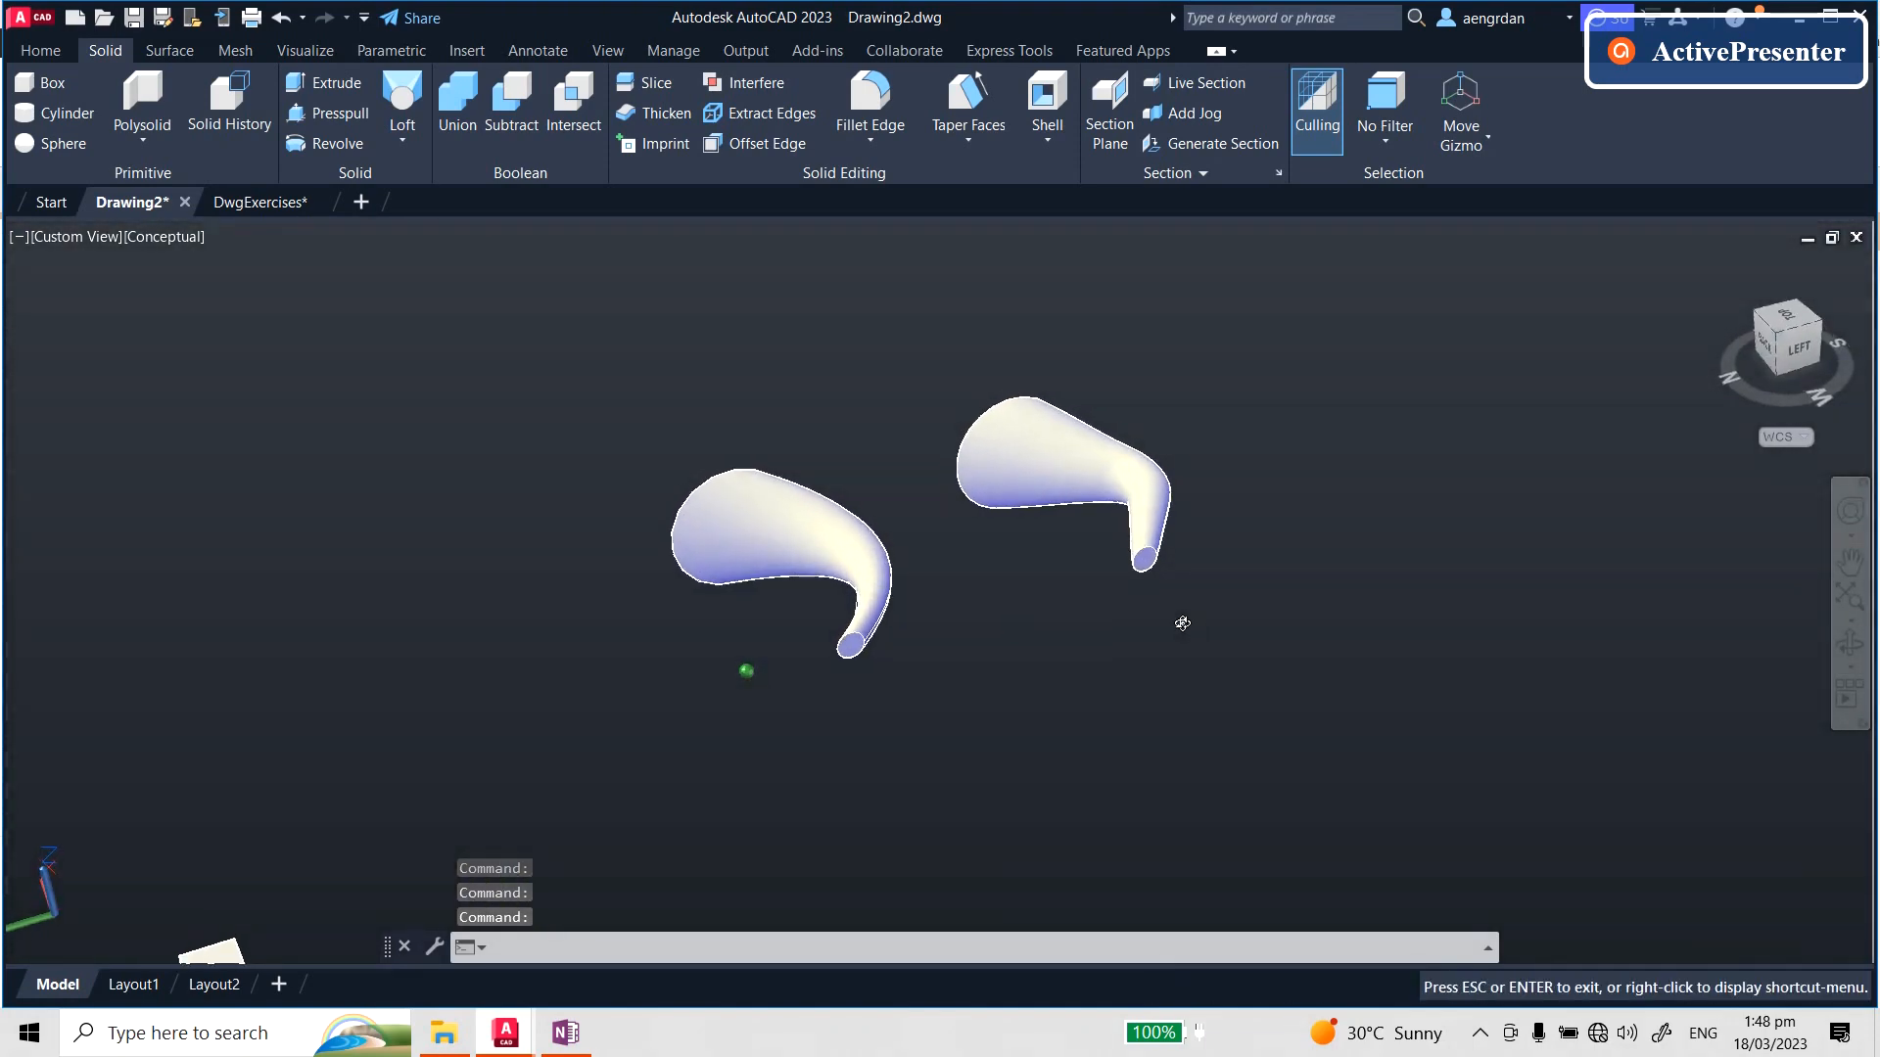